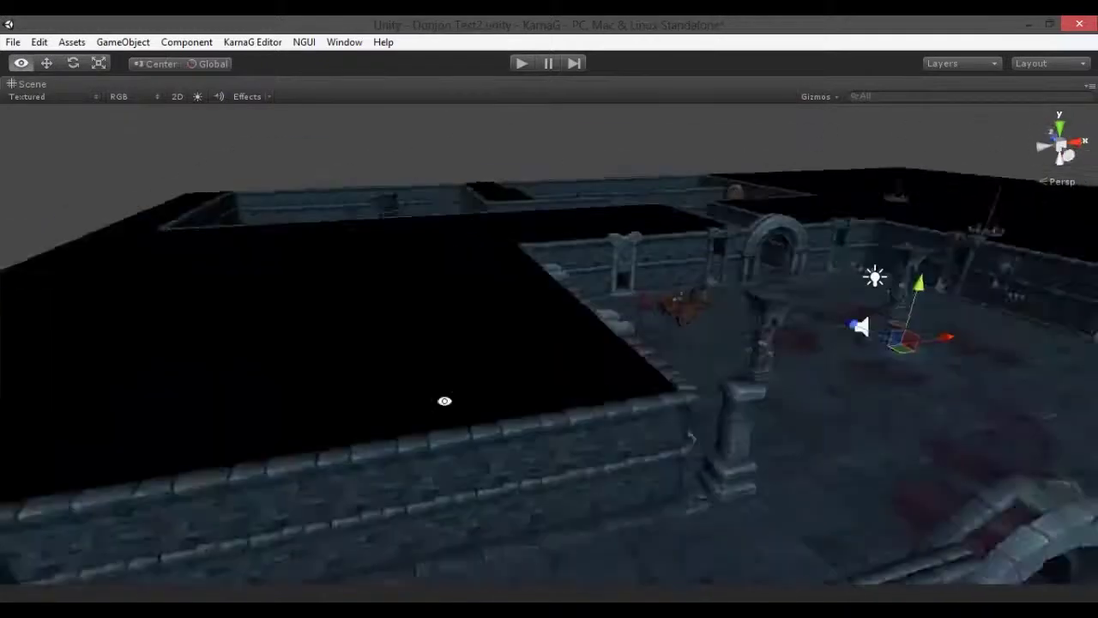
Step: Select a pillar piece in the dungeon scene
left_click(665, 274)
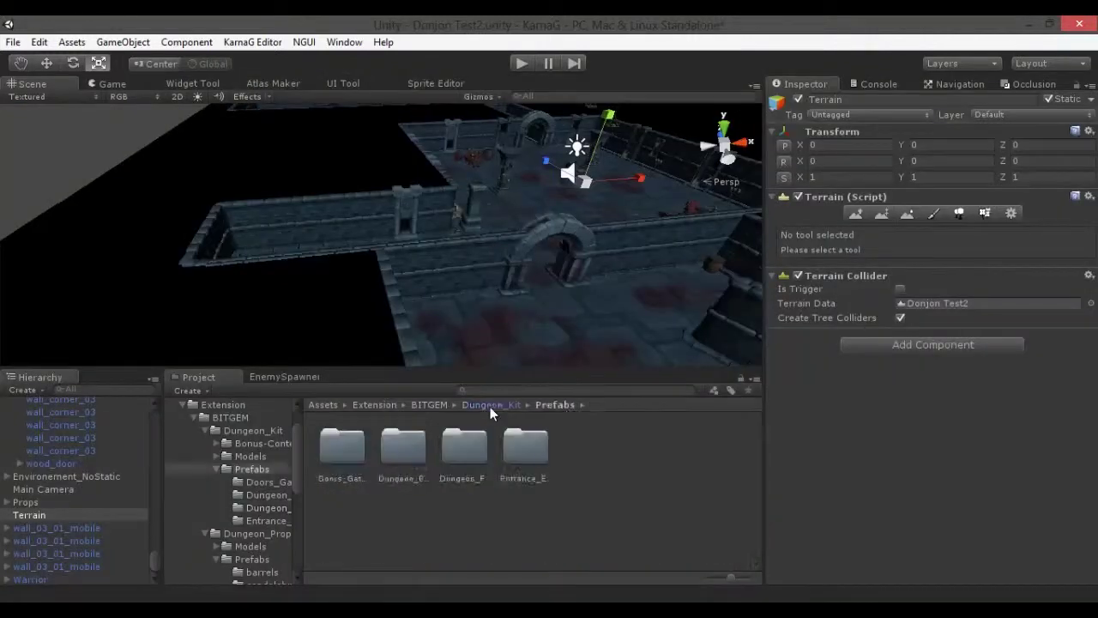
Step: Open the dungeon kit's Models folder and add the steel_door model to the scene
left_click(402, 446)
double_click(402, 446)
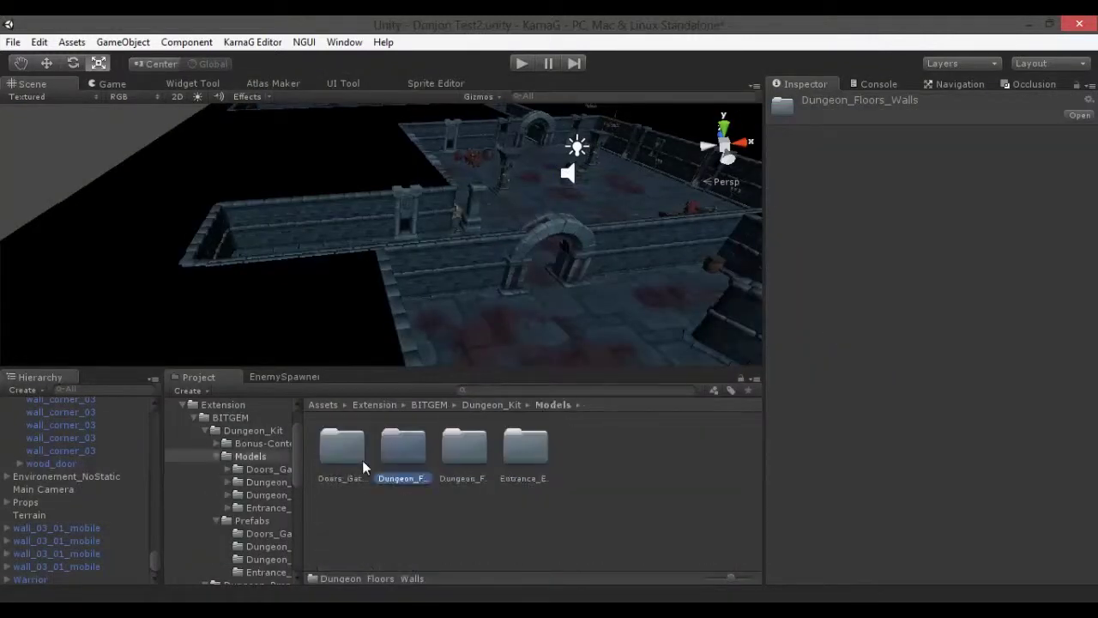
left_click(945, 161)
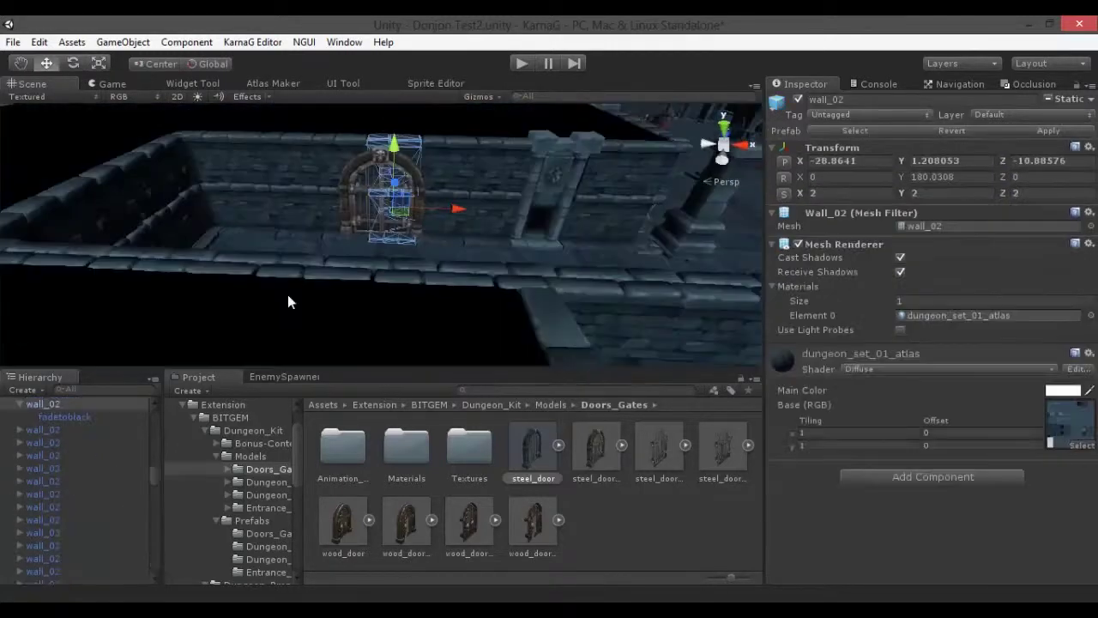
double_click(37, 468)
left_click_drag(473, 212, 60, 242, "alt")
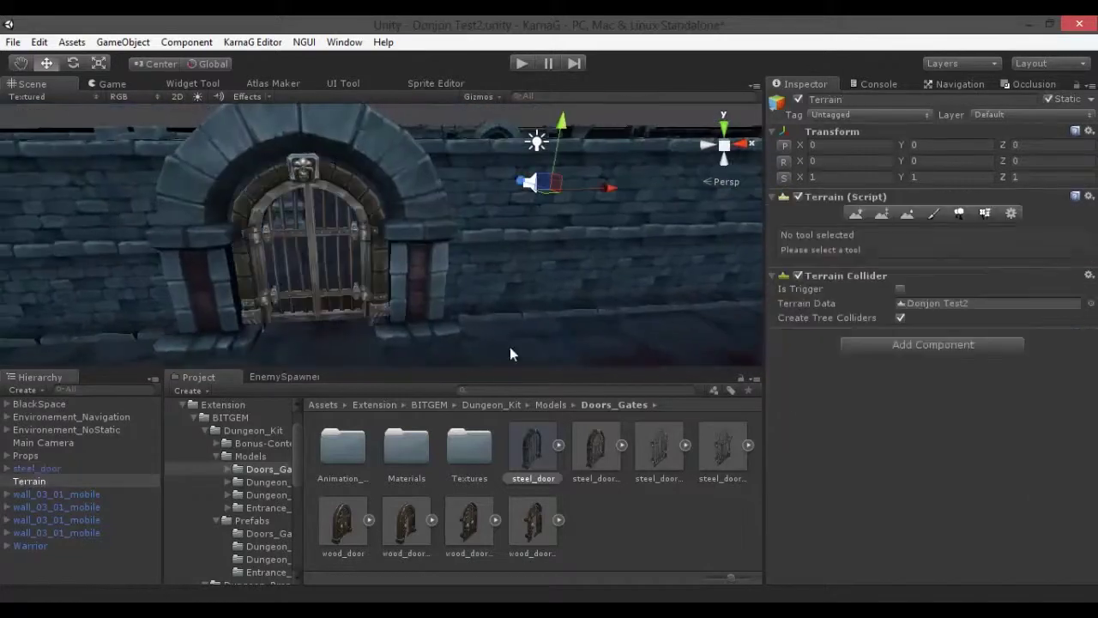
Step: Set the wood_door_dungeonfit_broken model into the corridor wall's stone archway
double_click(43, 444)
left_click(45, 443, "ctrl")
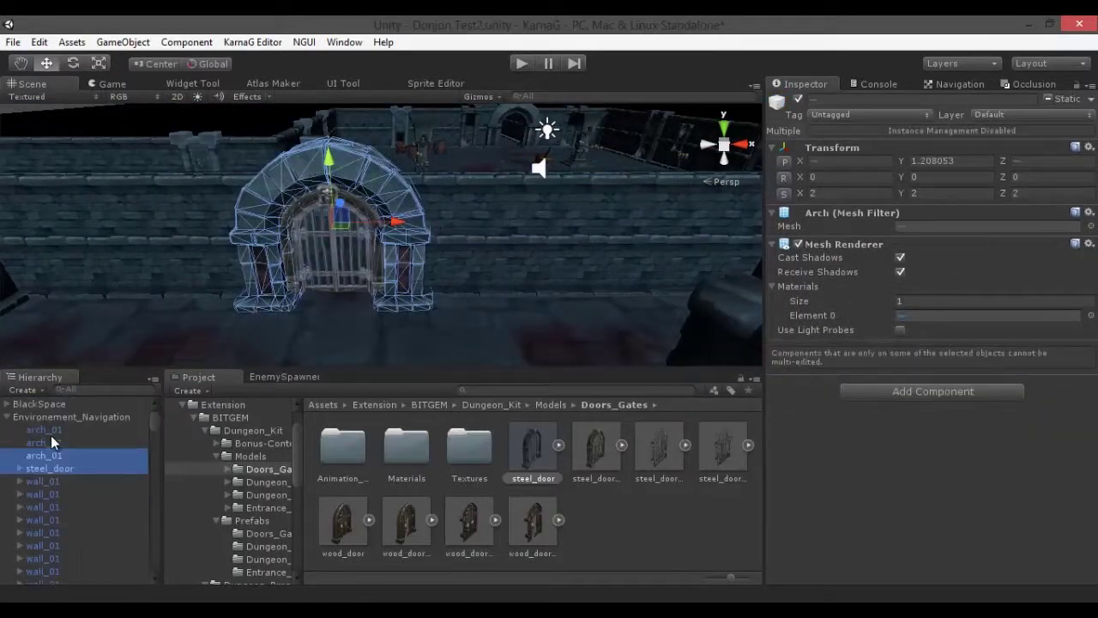
scroll(49, 466, "up", 3)
double_click(43, 455)
mouse_move(343, 240)
left_mouse_down("alt")
mouse_move(196, 349)
mouse_move(395, 237)
left_mouse_up("alt")
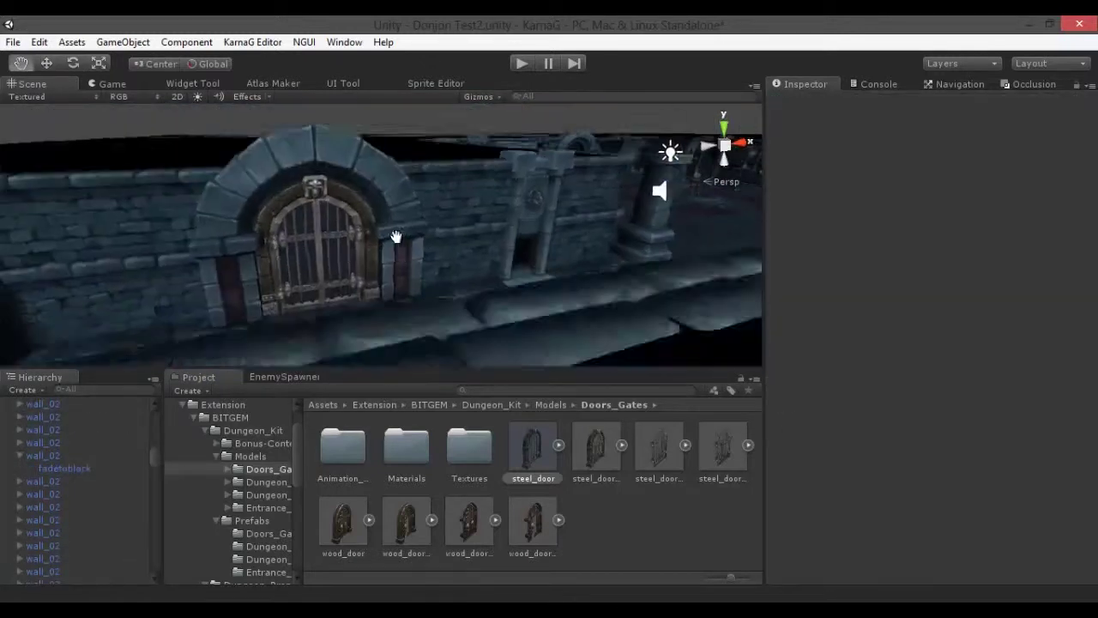
left_click_drag(659, 447, 479, 335)
left_click(344, 333)
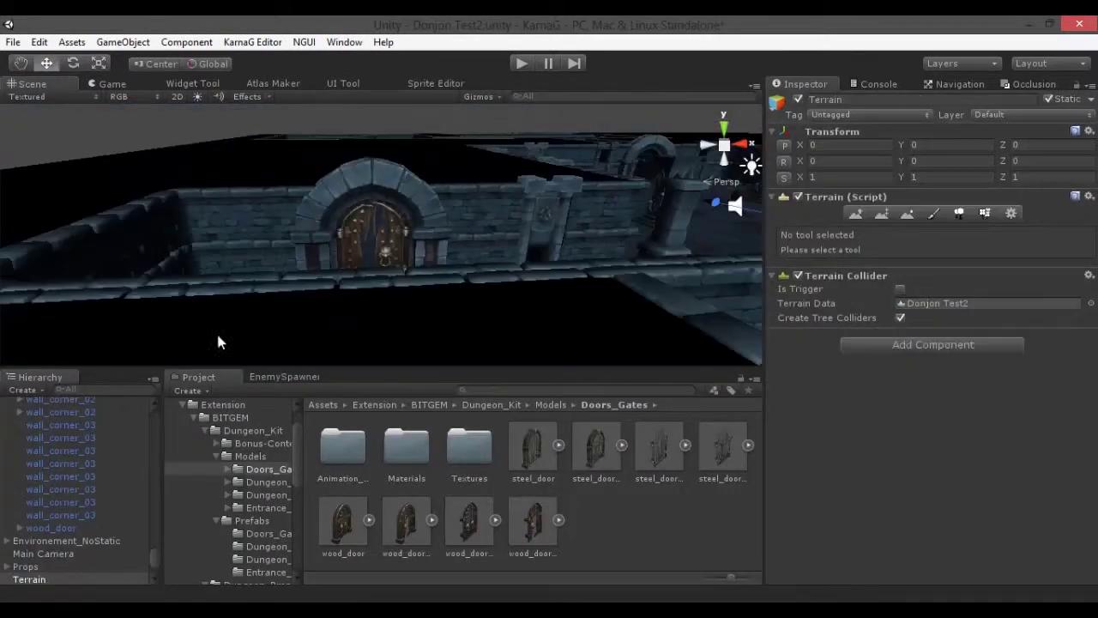
Step: Move the broken wooden door objects into the Environement_Navigation group
scroll(129, 515, "down", 3)
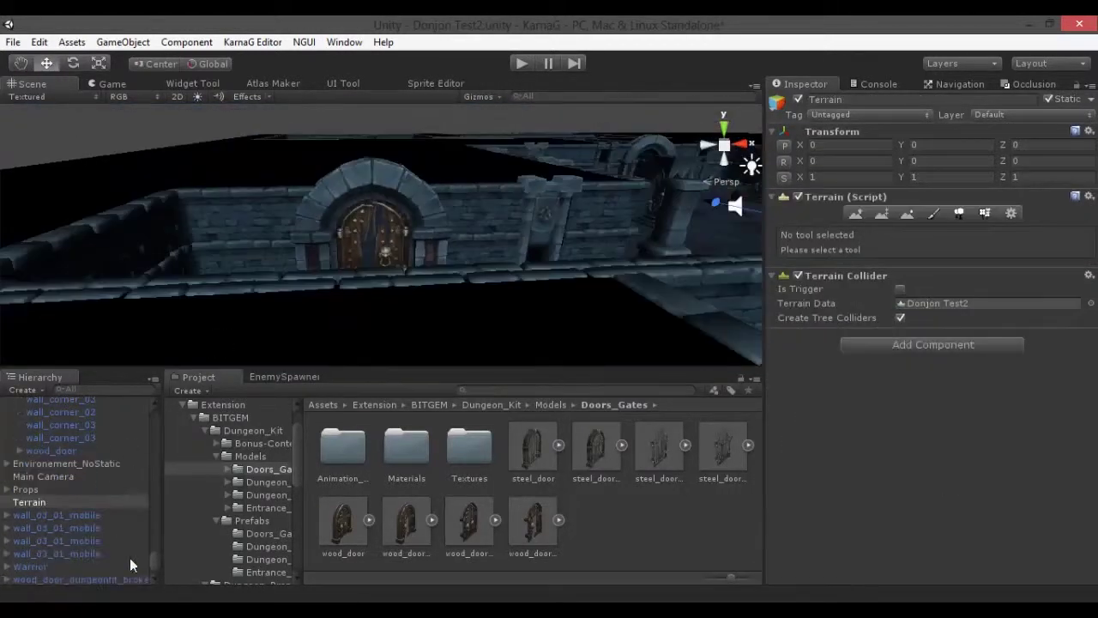
left_click(51, 554)
left_click_drag(77, 495, 73, 405)
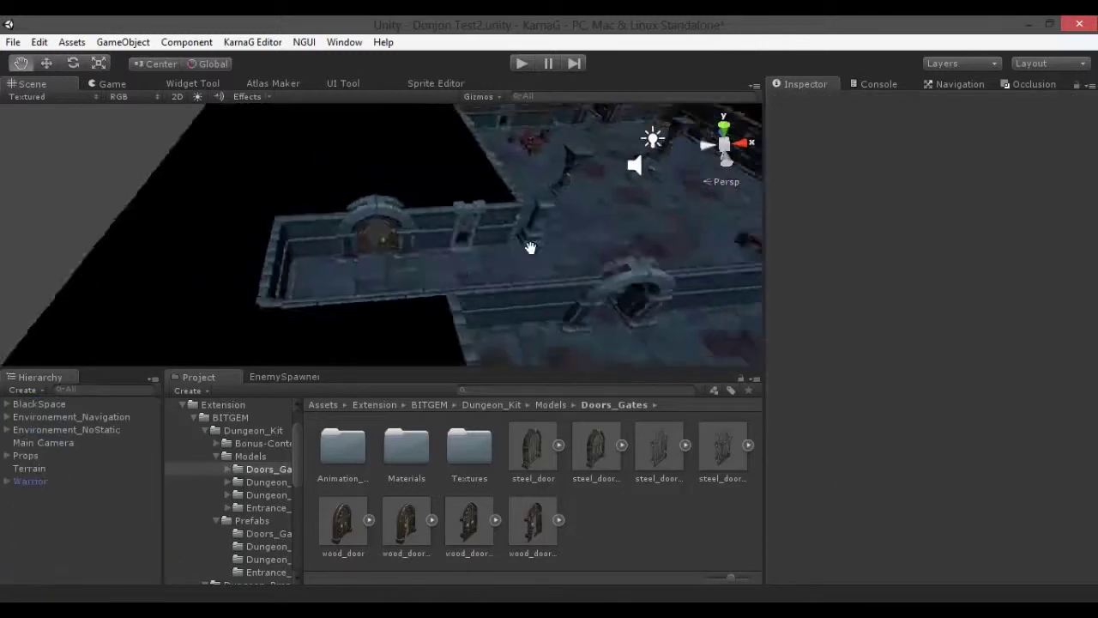
Step: Frame the chest_small_gold treasure chest and collapse the BlackSpace group
left_click_drag(531, 248, 336, 230, "alt")
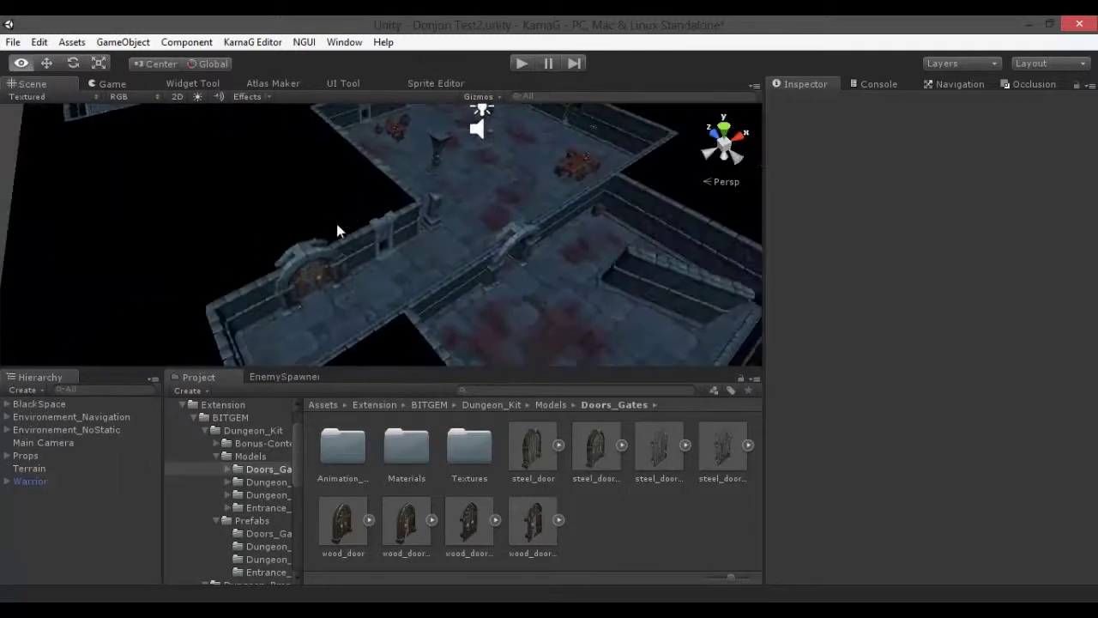
left_click_drag(348, 325, 410, 275, "alt")
left_click(343, 248)
key("f")
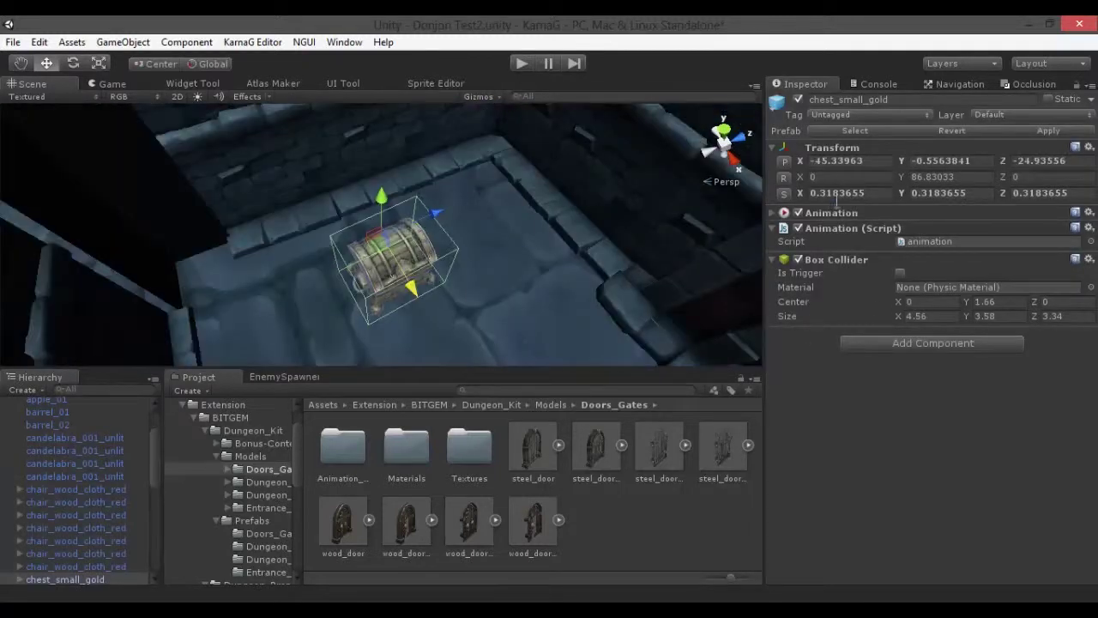
left_click_drag(401, 243, 338, 193, "alt")
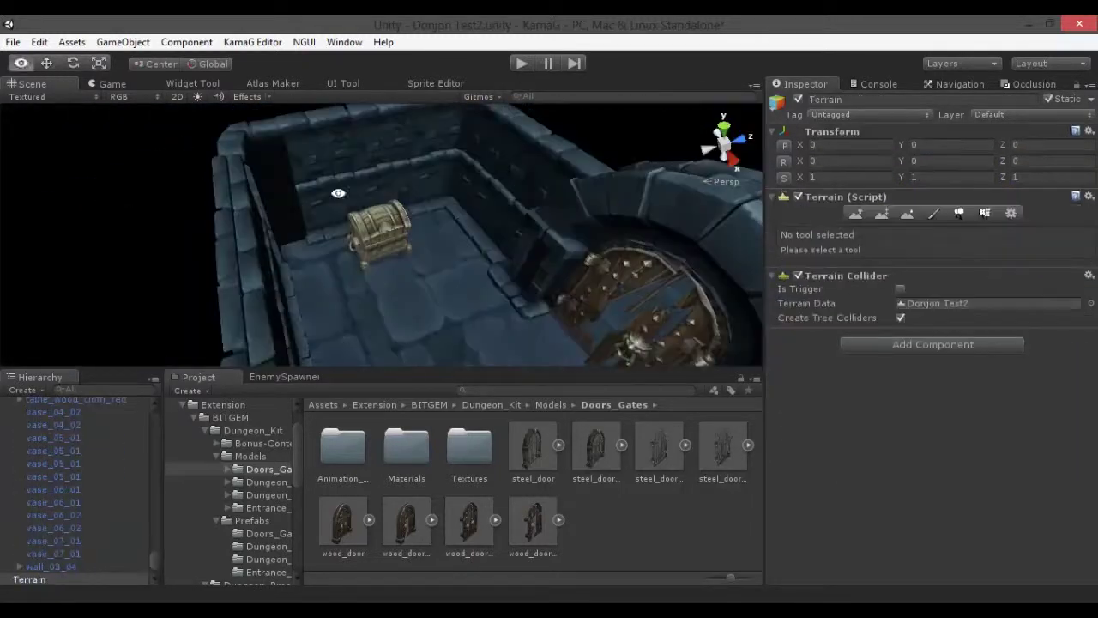
left_click(8, 406)
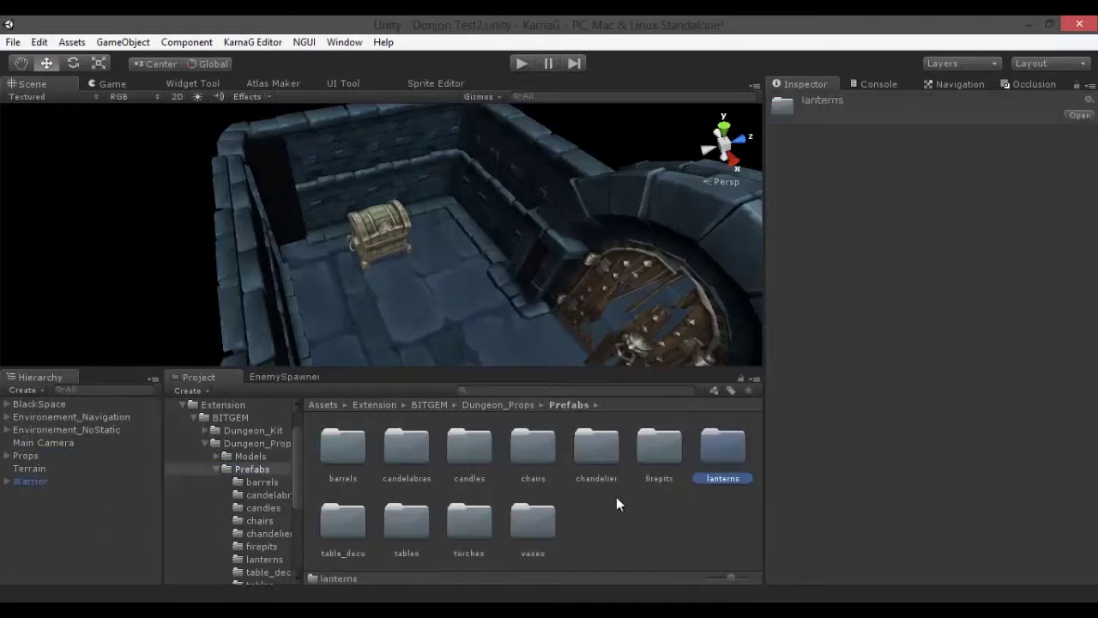
Step: Place vases from the vases folder beside the treasure chest
double_click(533, 524)
left_click_drag(532, 446, 438, 236)
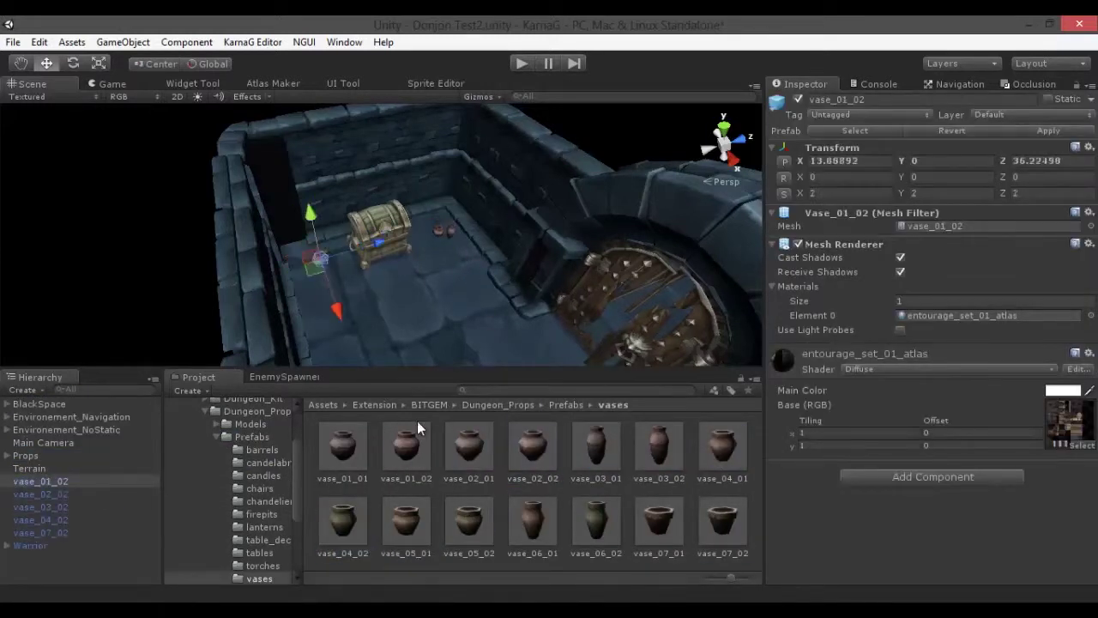
left_click(455, 274)
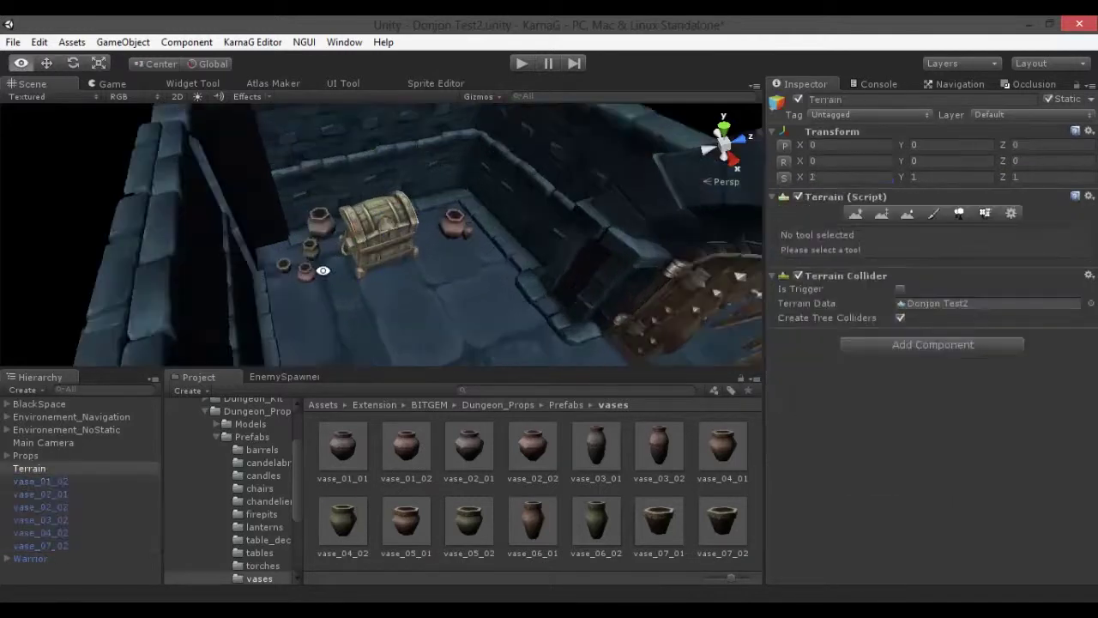
left_click_drag(455, 275, 457, 258, "alt")
Step: Place two standing_torch_01_lit torches on either side of the chest
left_click(268, 501)
left_click(427, 463)
left_click(263, 566)
left_click_drag(343, 446, 446, 221)
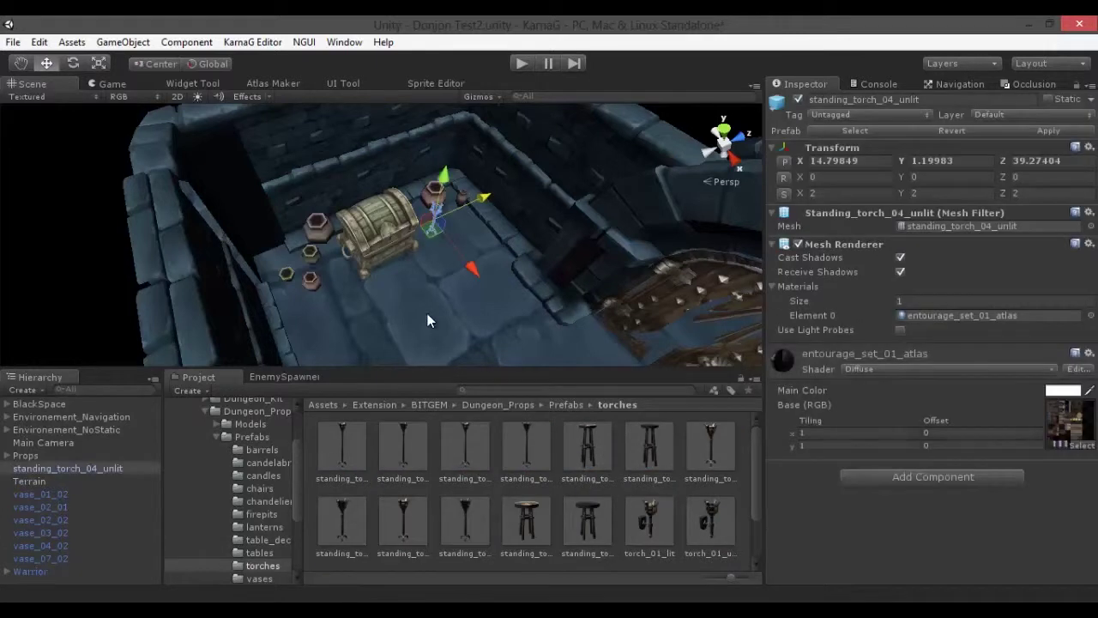
left_click_drag(343, 447, 435, 232)
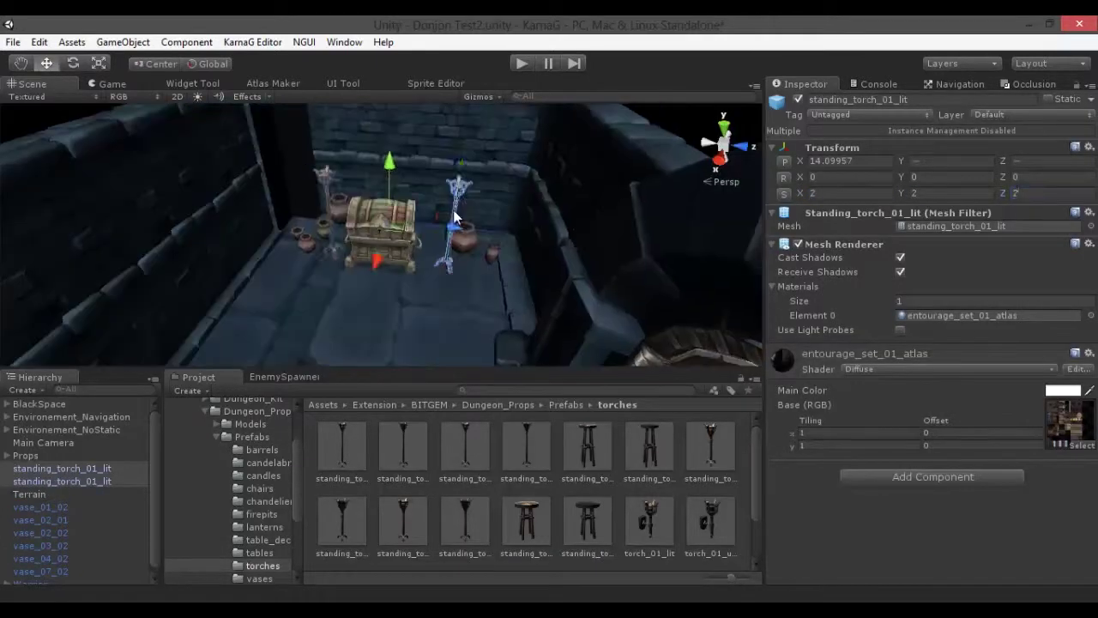
scroll(68, 437, "down", 3)
left_click(60, 464, "shift")
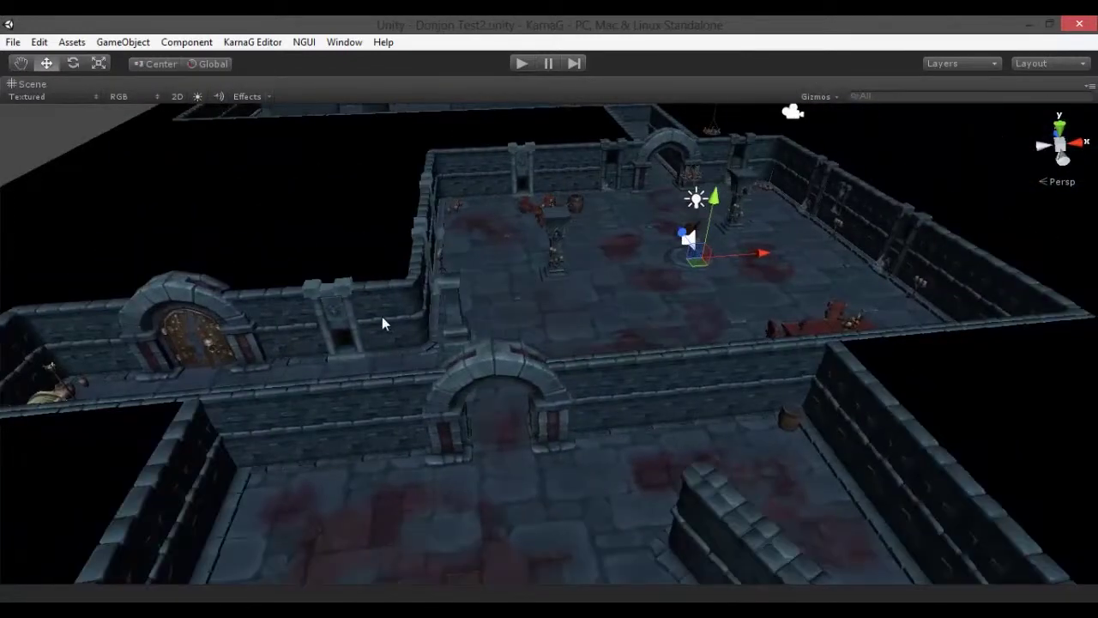
mouse_move(382, 316)
left_mouse_down("alt")
mouse_move(403, 326)
mouse_move(431, 213)
left_mouse_up("alt")
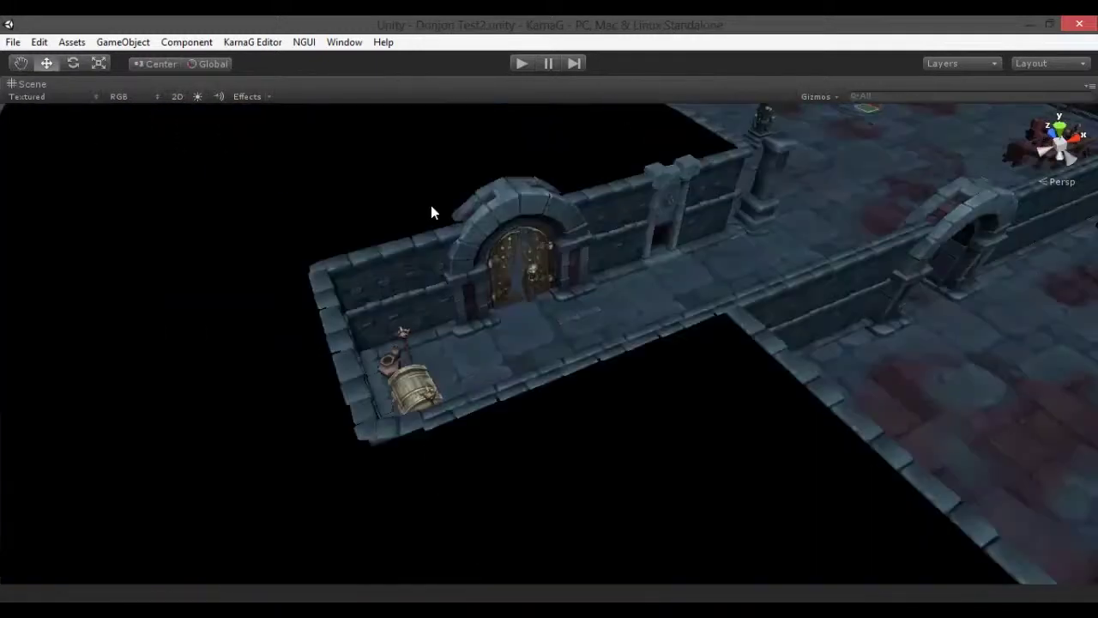
Step: Paint red blood splatters onto the stone floor using a splatter brush
left_click_drag(371, 256, 440, 275, "alt")
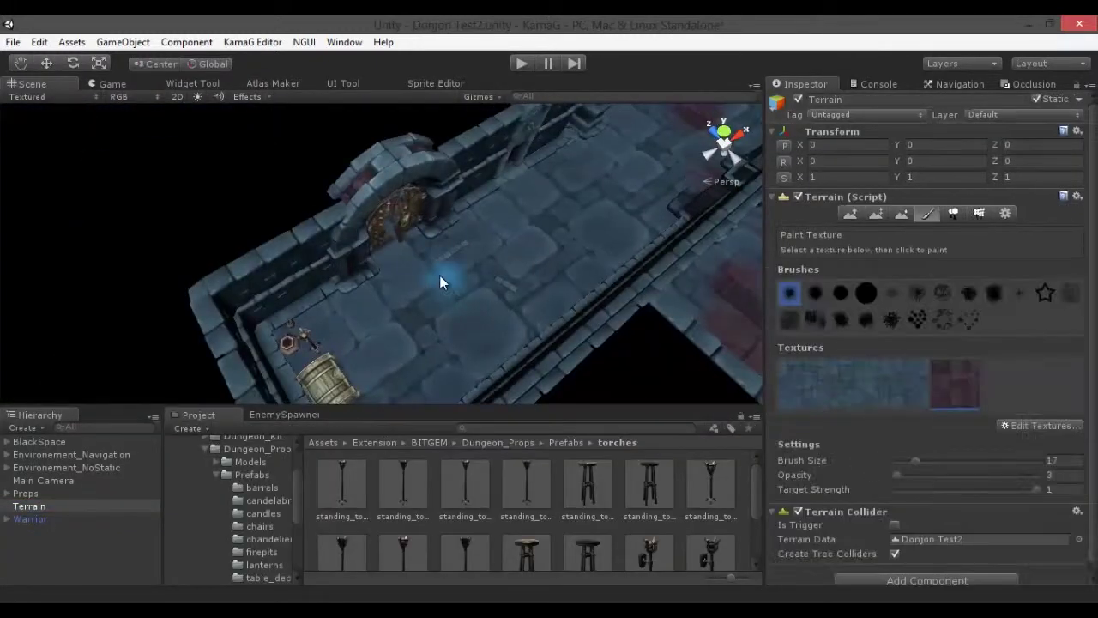
left_click(942, 319)
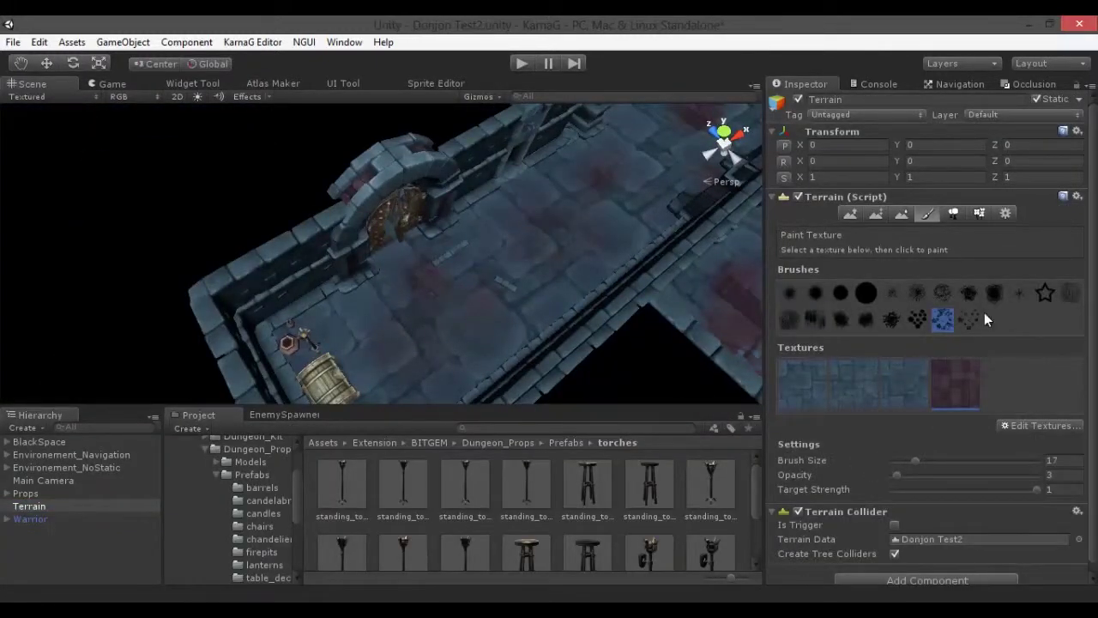
left_click(891, 319)
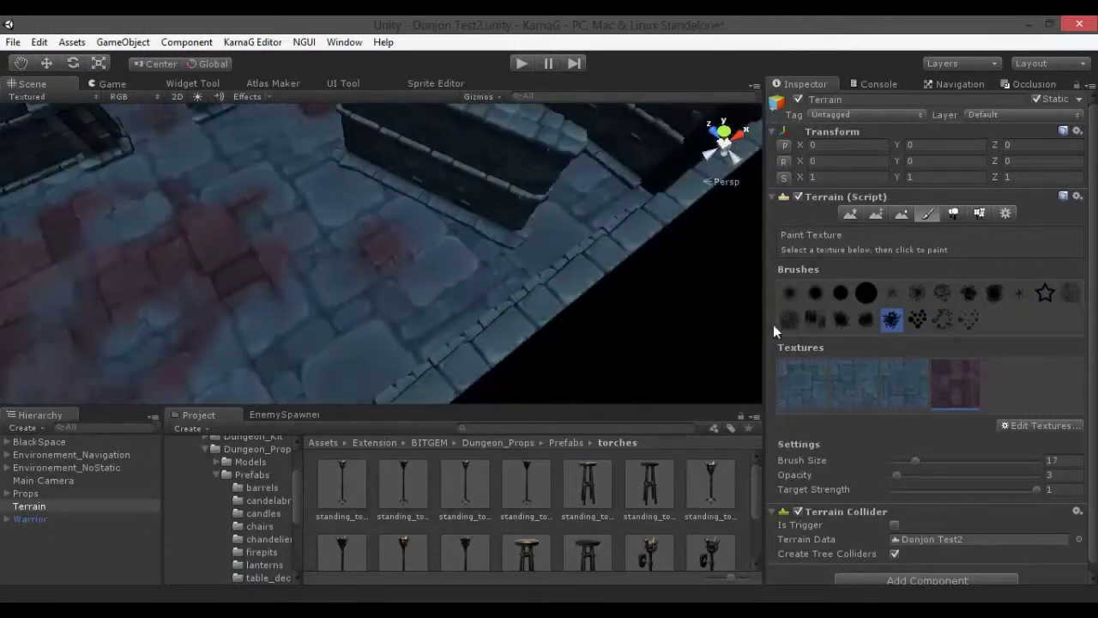
left_click_drag(267, 393, 296, 306, "alt")
mouse_move(343, 411)
left_mouse_down("alt")
mouse_move(324, 342)
mouse_move(206, 215)
mouse_move(269, 300)
mouse_move(512, 150)
mouse_move(297, 304)
mouse_move(770, 386)
left_mouse_up("alt")
mouse_move(350, 403)
left_mouse_down("alt")
mouse_move(424, 284)
mouse_move(355, 210)
mouse_move(274, 199)
mouse_move(447, 206)
left_mouse_up("alt")
Step: Turn on scene lighting and check a wall piece's shader options without changing them
left_click(197, 96)
left_click(330, 170)
left_click(948, 369)
left_click(875, 300)
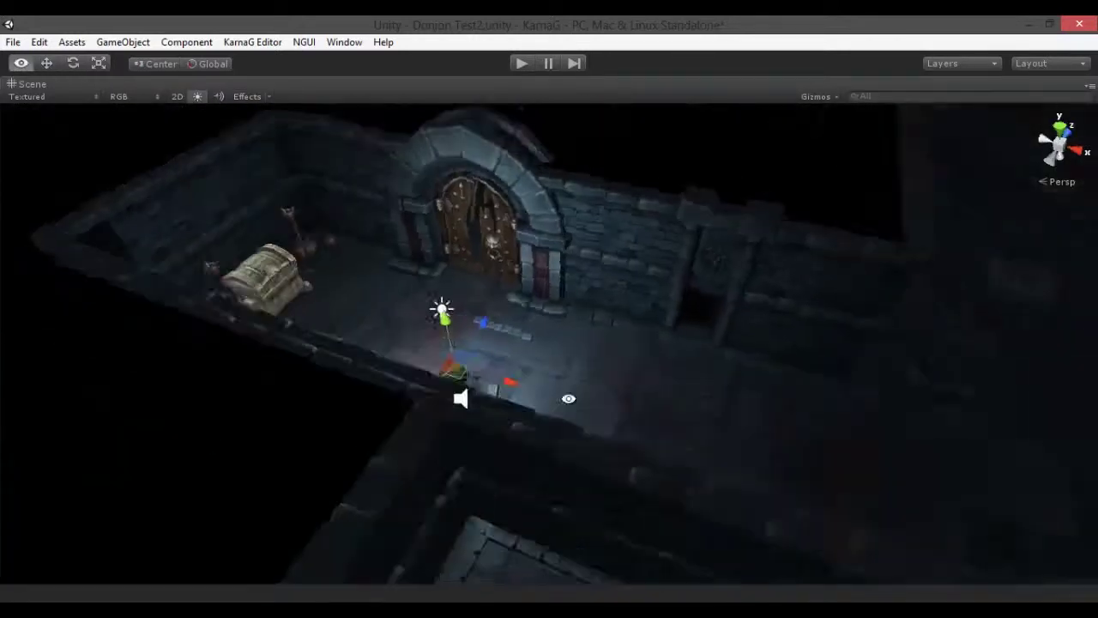
mouse_move(327, 418)
left_mouse_down("alt")
mouse_move(812, 393)
mouse_move(657, 300)
mouse_move(550, 291)
left_mouse_up("alt")
key("f")
mouse_move(725, 263)
left_mouse_down("alt")
mouse_move(400, 360)
mouse_move(638, 392)
mouse_move(265, 375)
mouse_move(432, 407)
mouse_move(800, 244)
left_mouse_up("alt")
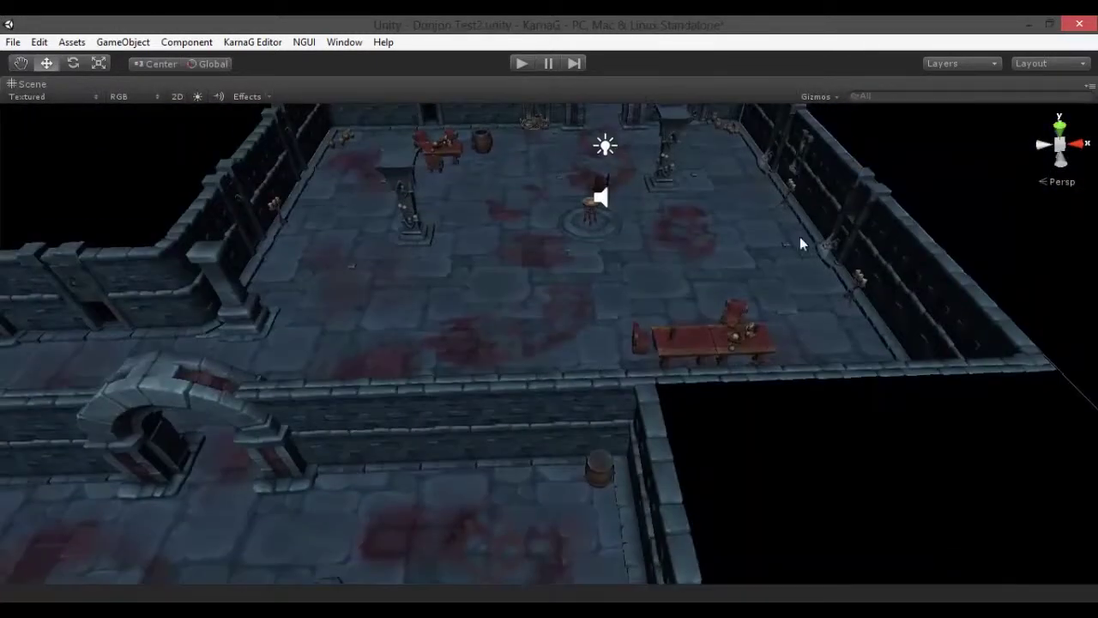
mouse_move(357, 366)
left_mouse_down("alt")
mouse_move(618, 263)
mouse_move(773, 290)
mouse_move(855, 286)
mouse_move(552, 367)
mouse_move(664, 314)
mouse_move(763, 370)
mouse_move(696, 392)
left_mouse_up("alt")
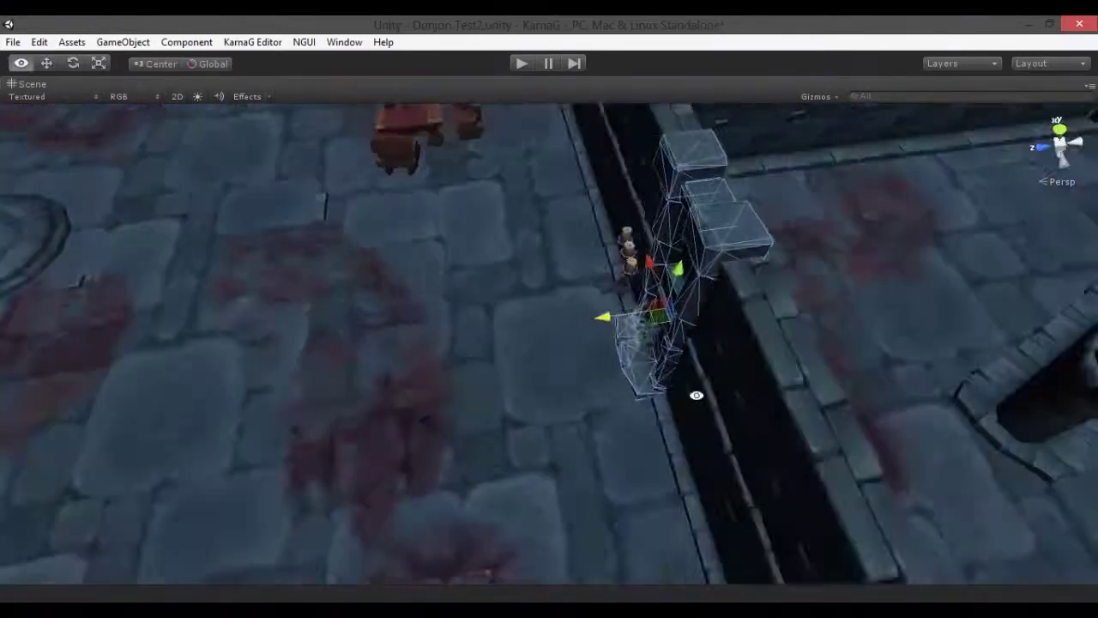
Step: Frame the wall_03_03 pillar and turn it 180° on Y
left_click_drag(248, 255, 283, 361, "alt")
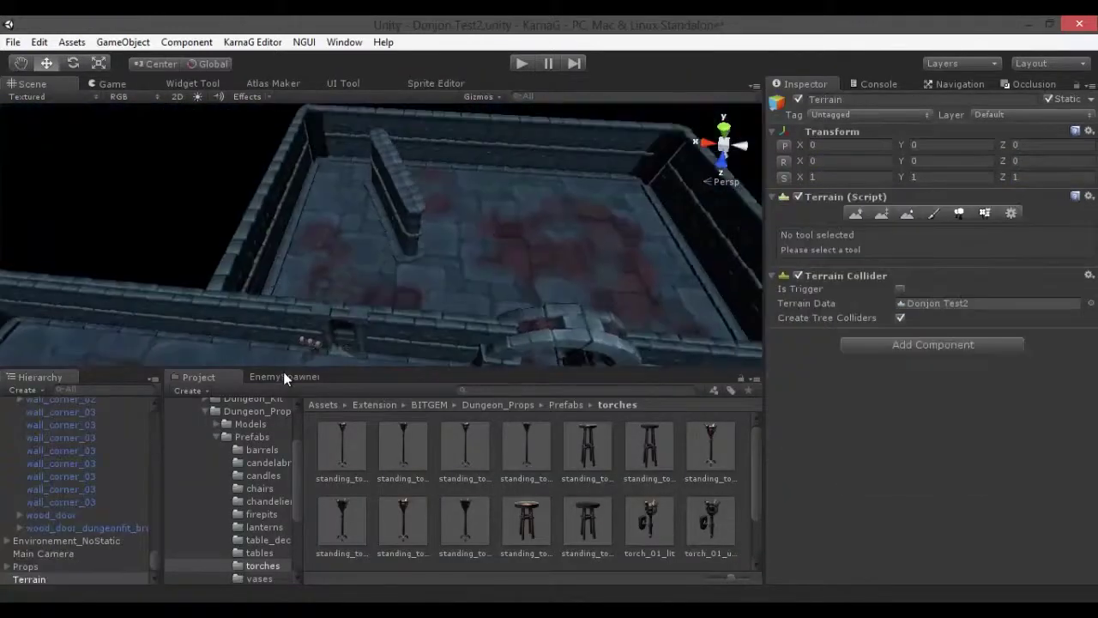
left_click(382, 254)
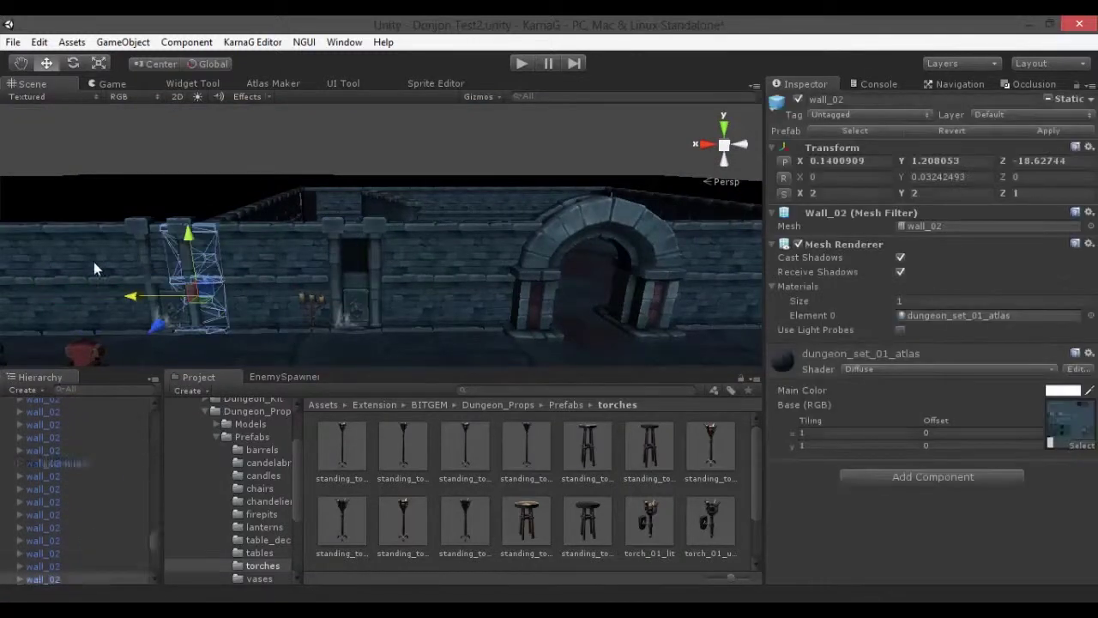
left_click(130, 282)
key("f")
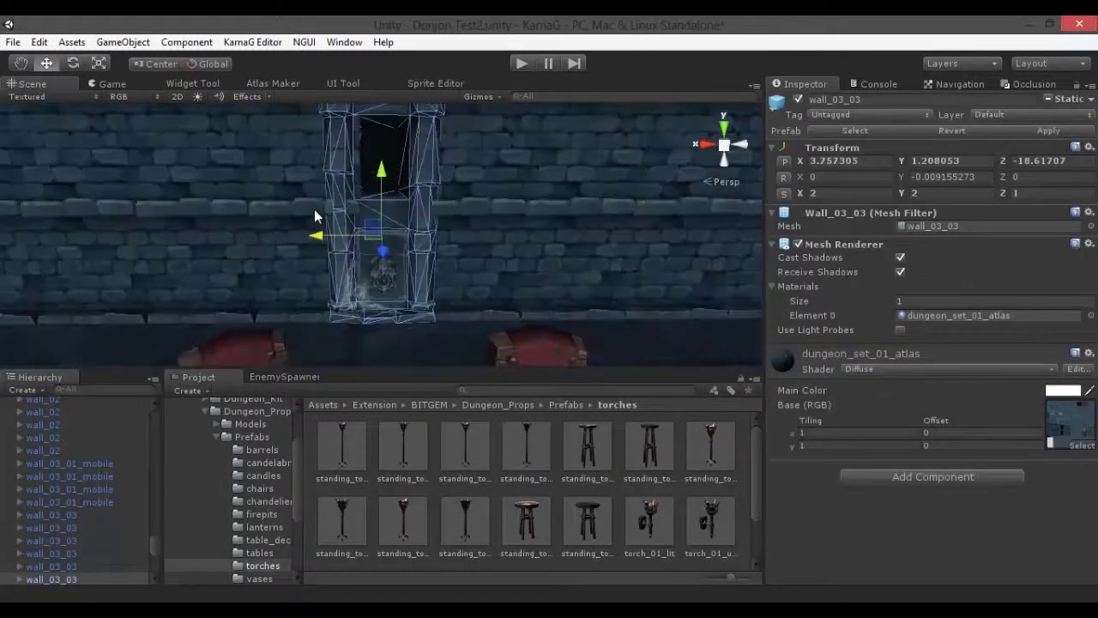
mouse_move(358, 237)
left_mouse_down("alt")
mouse_move(409, 309)
mouse_move(338, 257)
left_mouse_up("alt")
left_click(412, 318)
key("f")
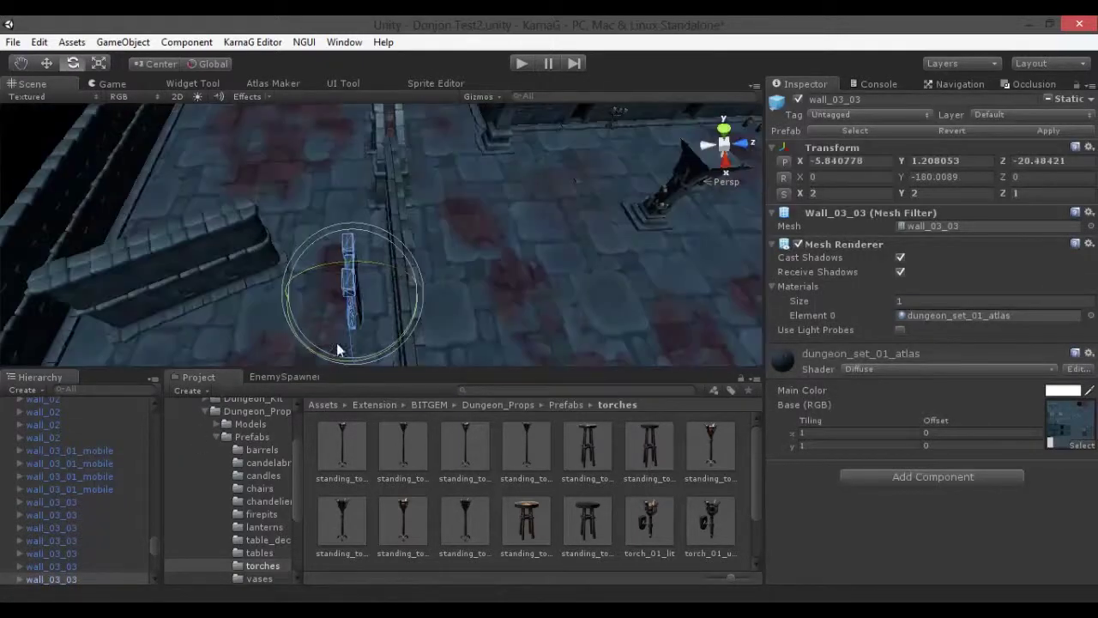
mouse_move(412, 253)
left_mouse_down("alt")
mouse_move(421, 261)
mouse_move(769, 198)
mouse_move(486, 232)
left_mouse_up("alt")
Step: Select and frame the neighbouring wall_02 and wall_03_01_mobile pieces
left_click(441, 283)
left_click(288, 221)
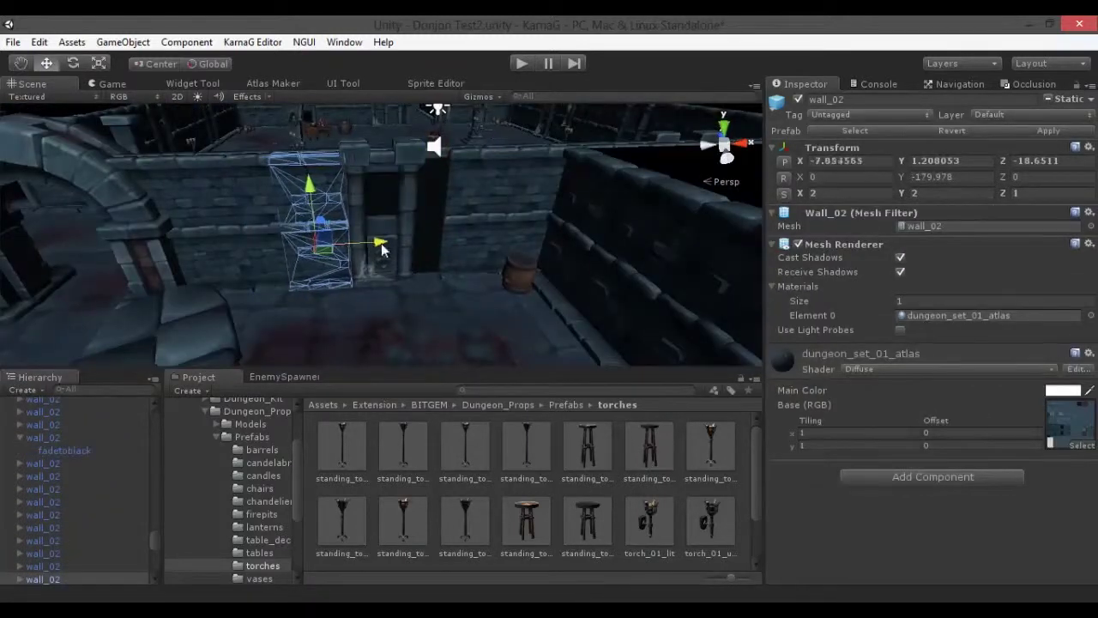
left_click(382, 249)
mouse_move(381, 249)
left_mouse_down("alt")
mouse_move(309, 248)
mouse_move(386, 223)
left_mouse_up("alt")
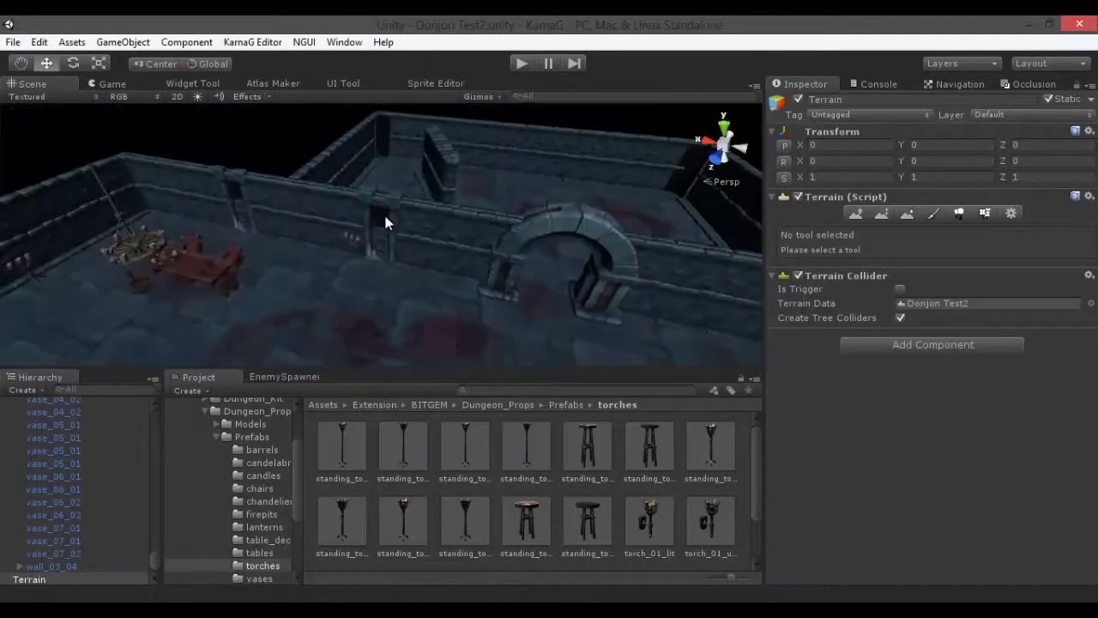
left_click(385, 223)
key("f")
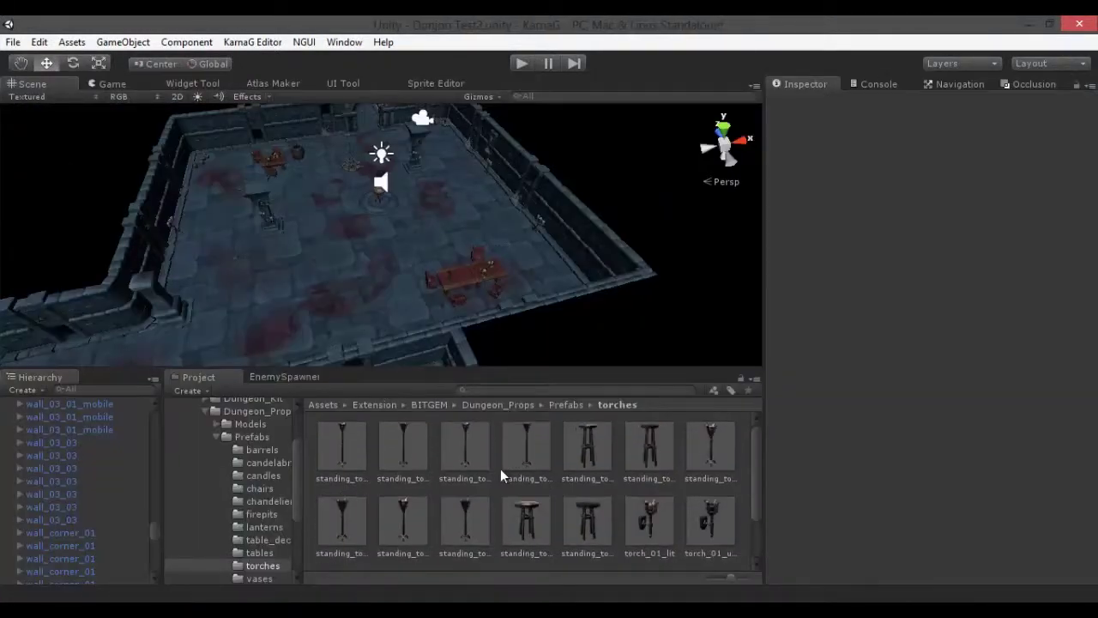
Step: Drag chair_wood prefabs from Prefabs/chairs beside each table and frame the placed chair
left_click(445, 466)
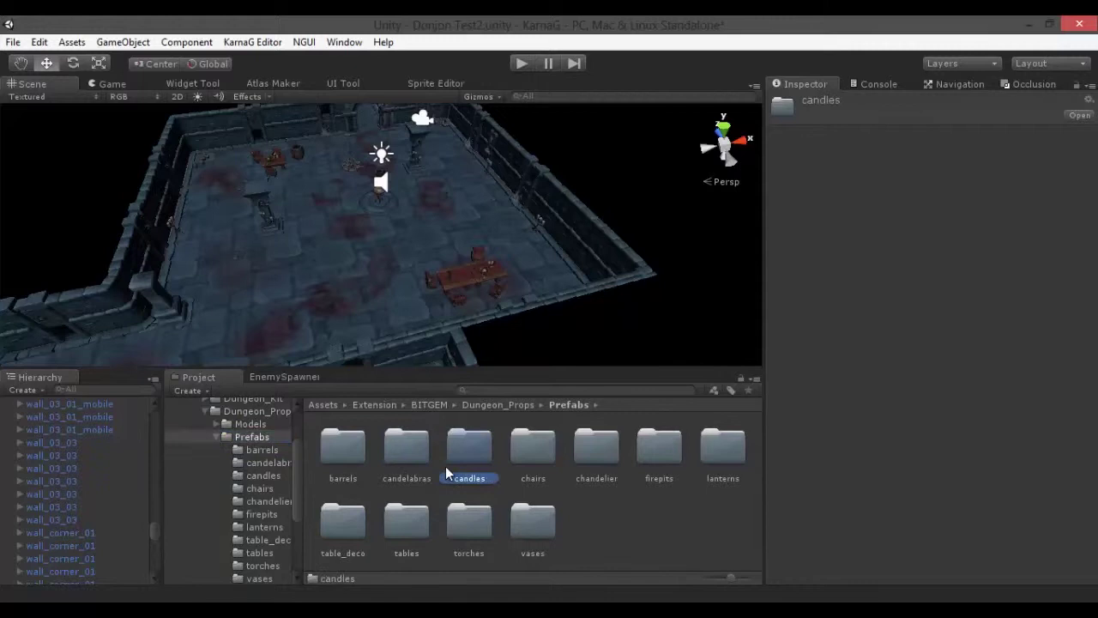
scroll(394, 252, "up", 5)
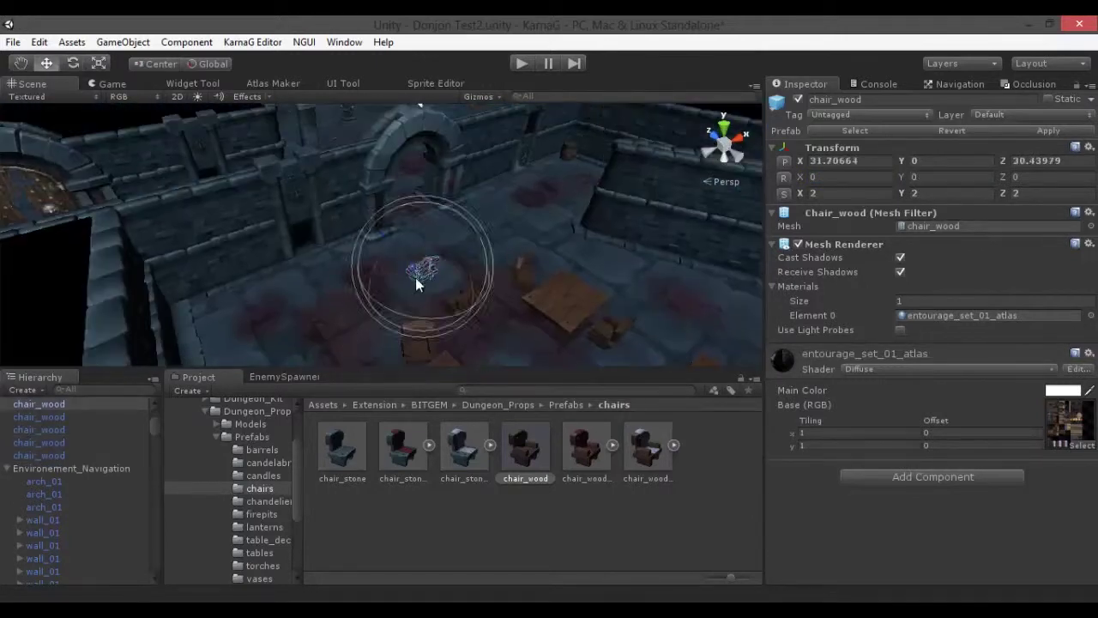
key("f")
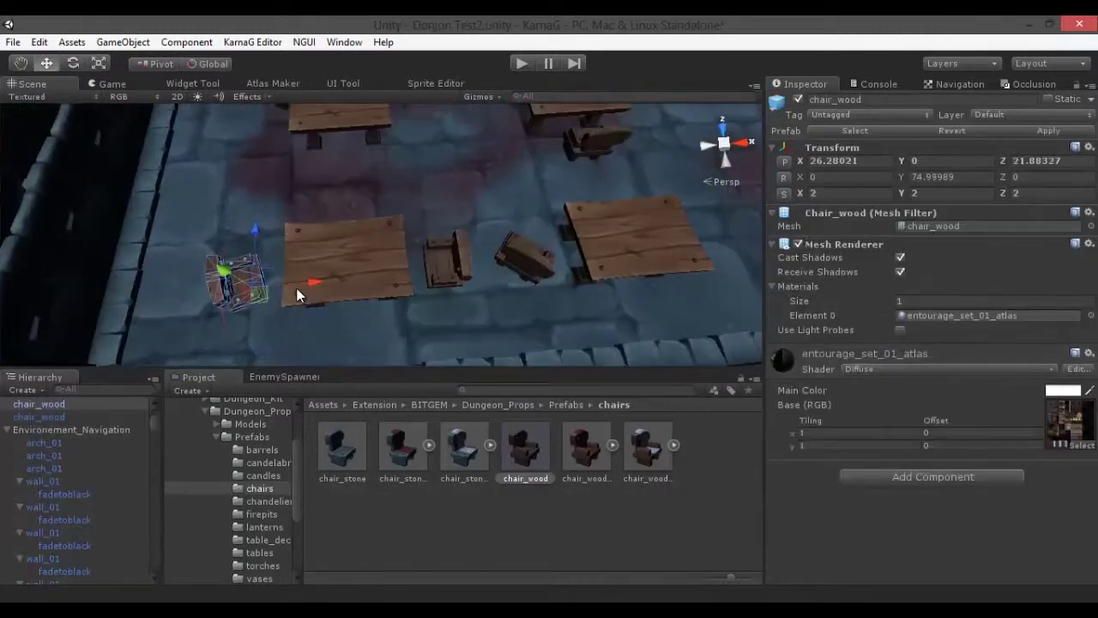
Step: Delete the stray vase_02_02 and collapse the Props group
left_click(369, 231)
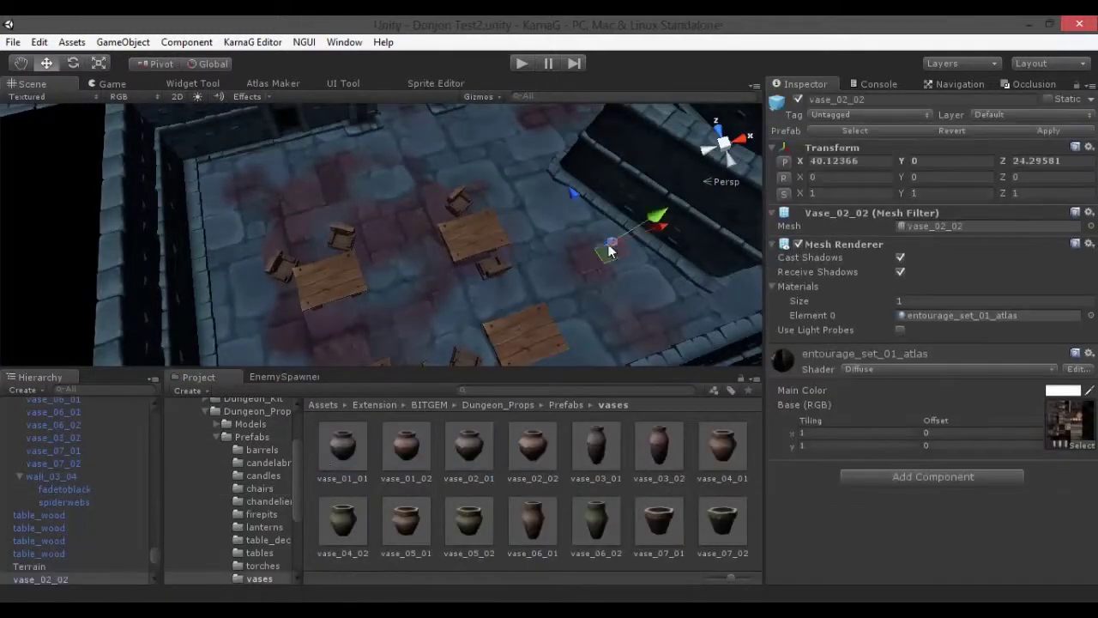
key("Delete")
left_click_drag(36, 556, 150, 563)
key("Down")
key("Down")
key("Down")
key("Down")
key("Down")
key("Down")
key("Down")
left_click(8, 547)
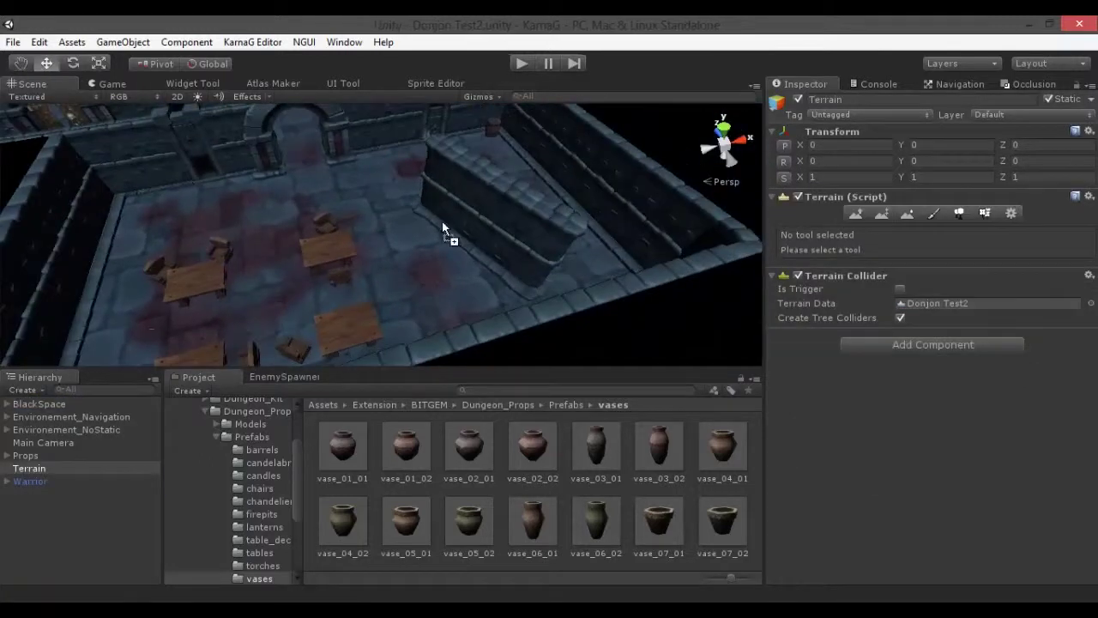
Step: Line the wall with vase_06_02, vase_03_01, another vase and a barrel_02
left_click_drag(597, 519, 425, 232)
left_click_drag(450, 269, 624, 315, "alt")
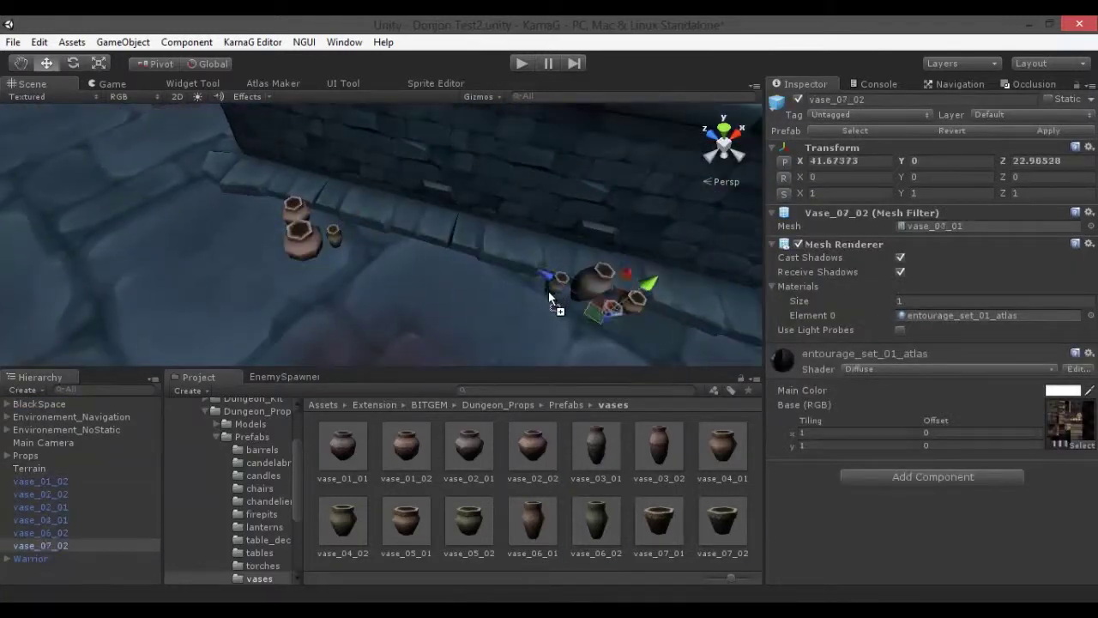
left_click_drag(549, 296, 409, 196, "alt")
left_click(252, 437)
left_click(262, 450)
left_click_drag(464, 446, 410, 241)
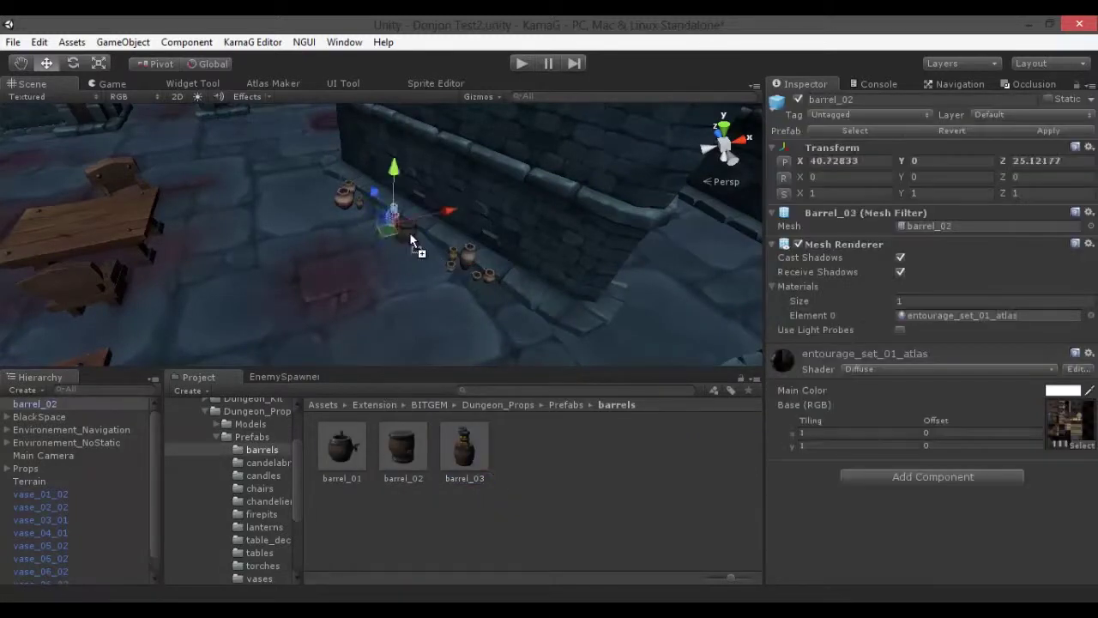
left_click(237, 248)
scroll(422, 233, "up", 5)
left_click(422, 233)
left_click_drag(422, 233, 322, 201, "alt")
scroll(322, 201, "down", 10)
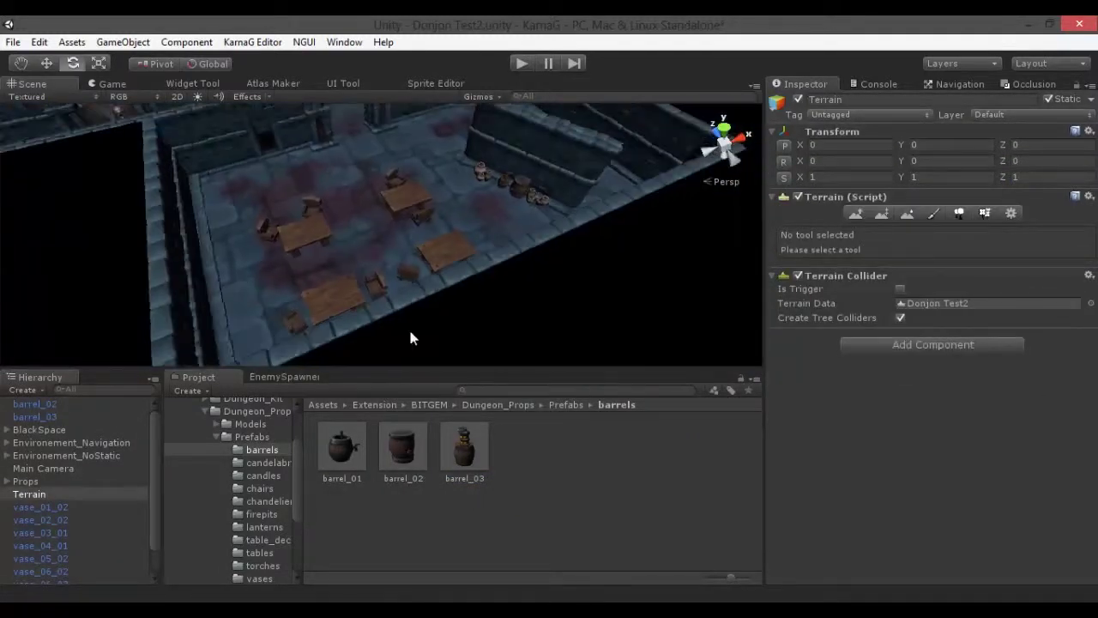
Step: Set a large and a small unlit firepit onto a wooden table
left_click(430, 404)
left_click(404, 455)
mouse_move(470, 447)
left_mouse_down()
mouse_move(445, 451)
mouse_move(307, 204)
left_mouse_up()
key("f")
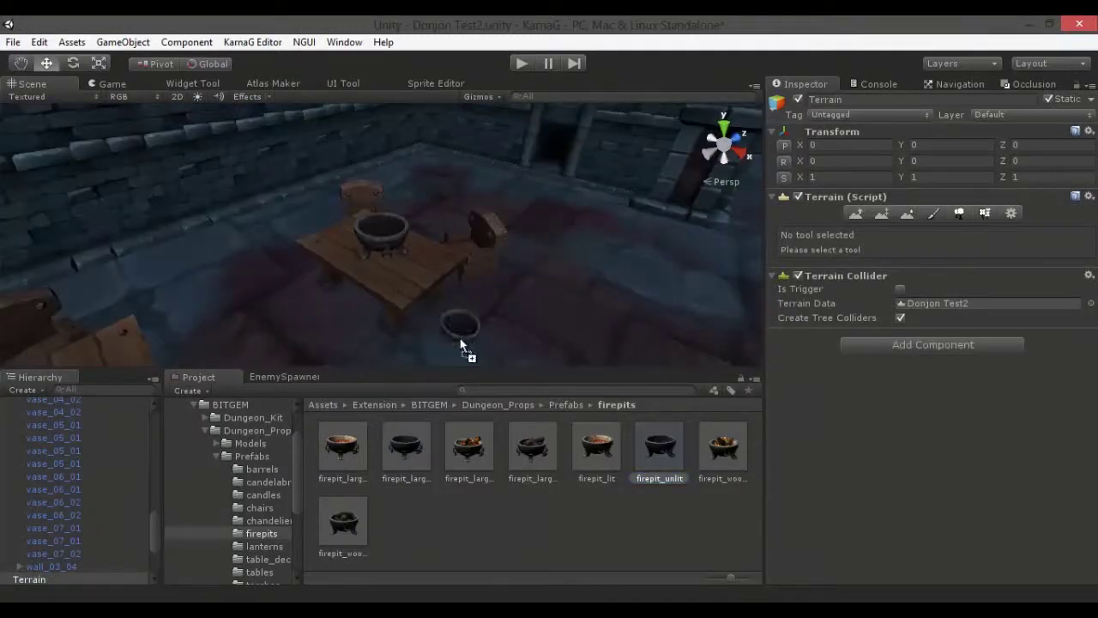
left_click_drag(461, 345, 452, 247)
key("ctrl+z")
left_click_drag(669, 459, 356, 245)
key("f")
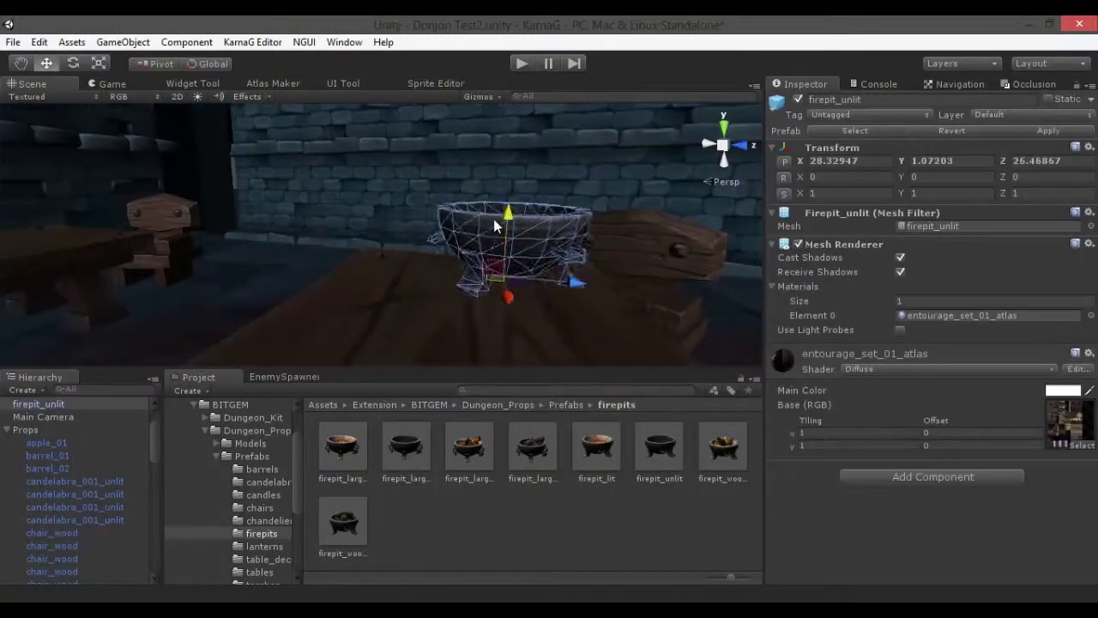
left_click_drag(424, 345, 214, 245, "alt")
left_click(218, 272)
Step: Add an apple_02 and a large bowl from table_deco to the table
left_click(268, 559)
left_click_drag(406, 446, 489, 273)
left_click_drag(469, 446, 510, 273)
Step: Place a cup_01 on the table beside the large bowl
key("f")
mouse_move(446, 223)
left_mouse_down("alt")
mouse_move(375, 203)
mouse_move(391, 298)
left_mouse_up("alt")
left_click(375, 204)
left_click_drag(540, 346, 515, 283)
key("f")
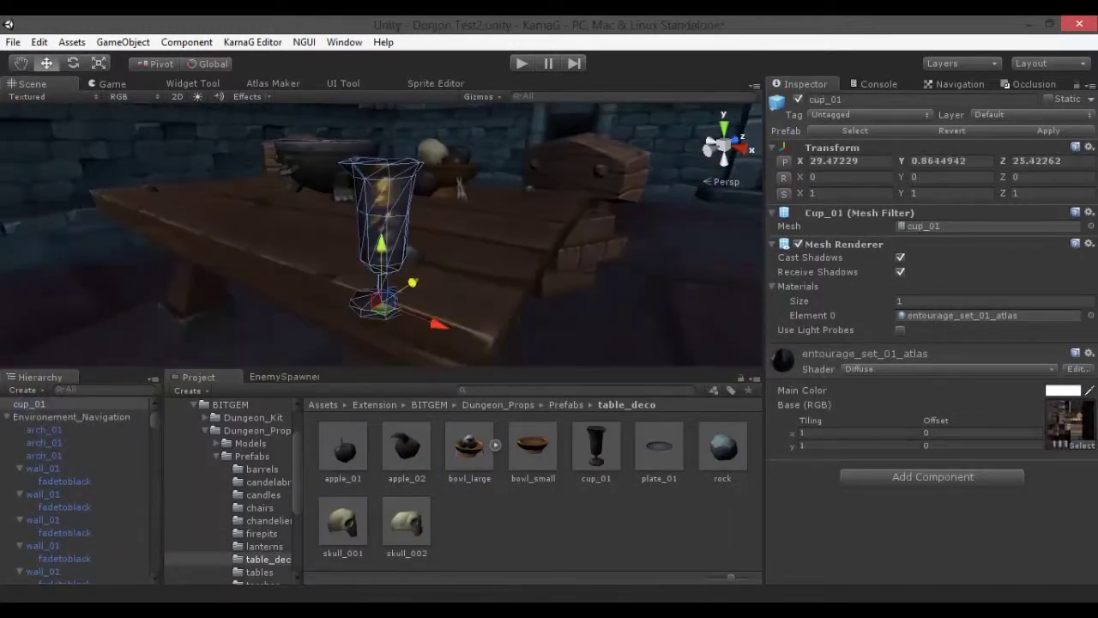
scroll(380, 240, "down", 5)
left_click_drag(381, 240, 244, 264, "alt")
Step: Add a bowl_small, a plate_01 and another cup to the tables
left_click_drag(533, 446, 630, 184)
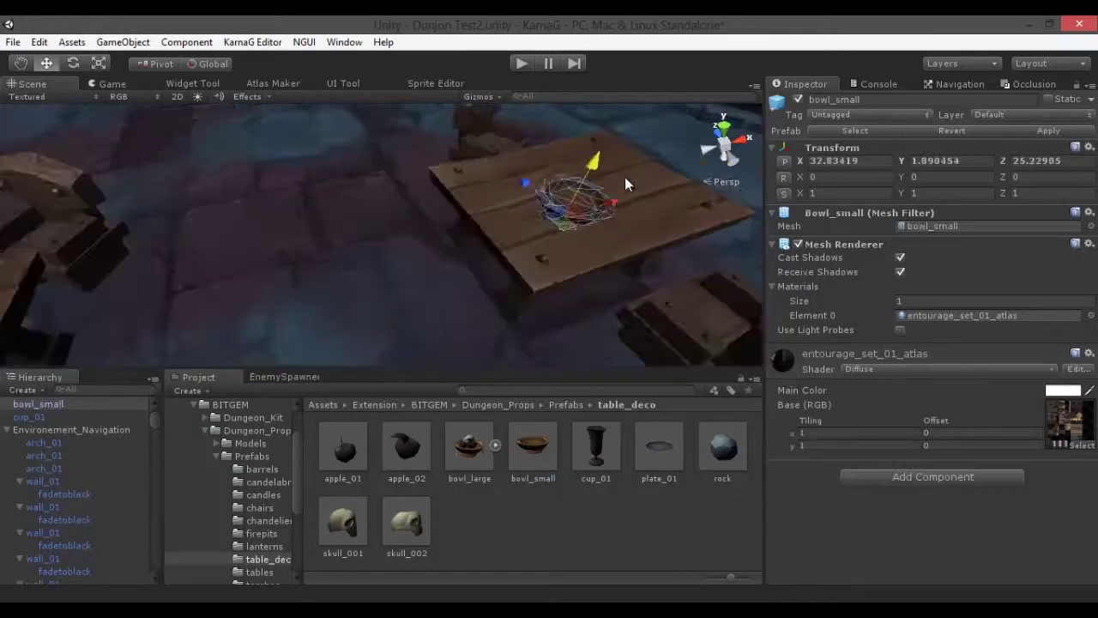
key("f")
scroll(380, 240, "up", 3)
scroll(407, 228, "down", 5)
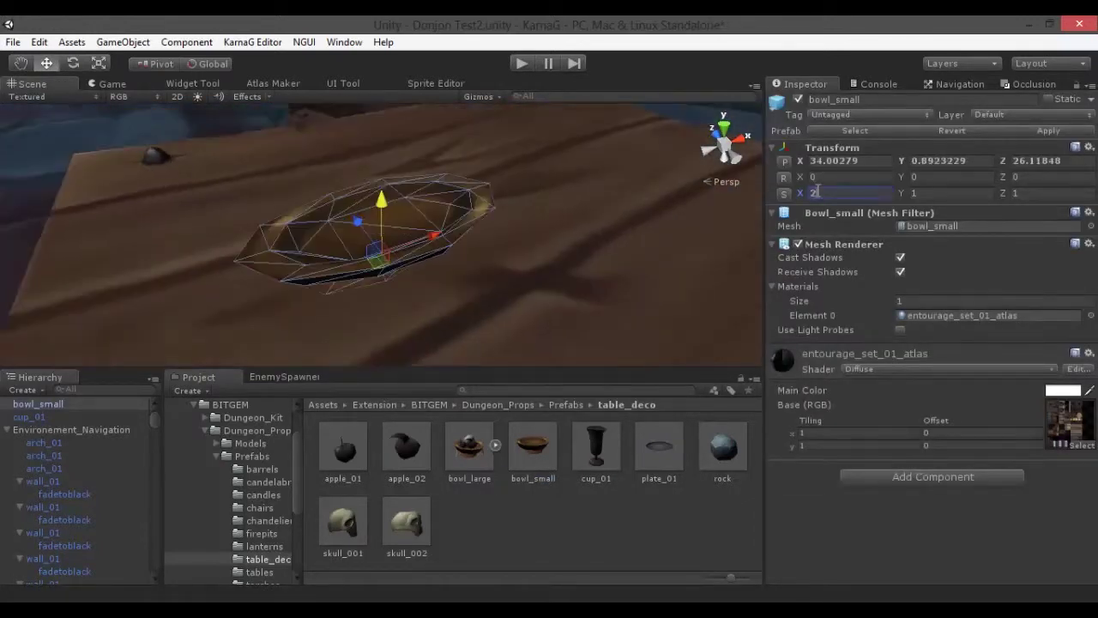
left_click_drag(81, 166, 478, 246, "alt")
left_click_drag(659, 446, 455, 163)
key("f")
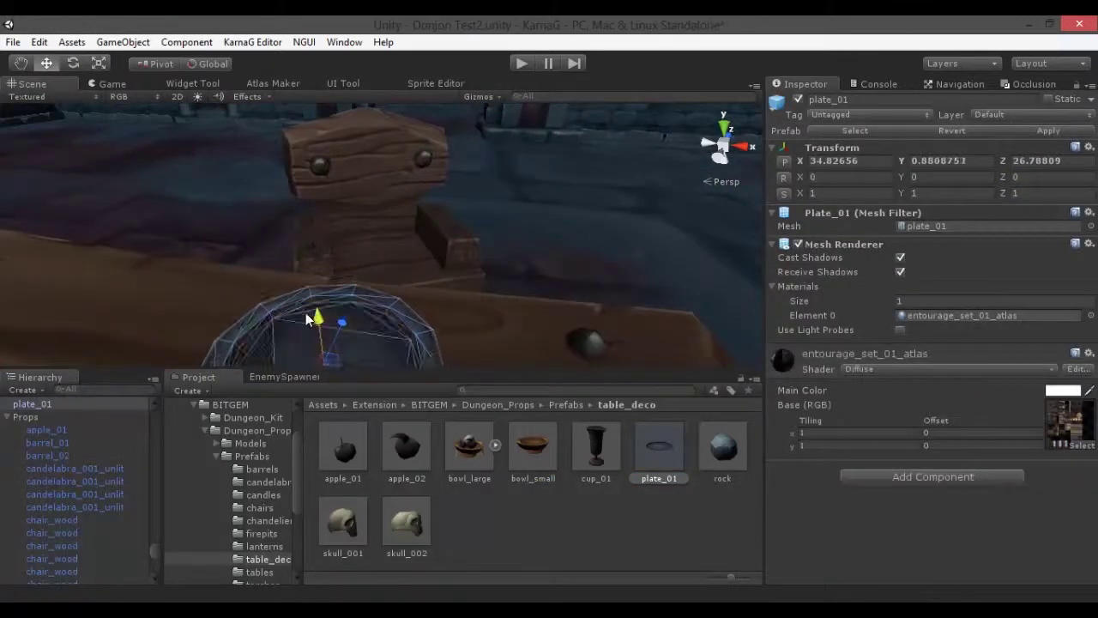
scroll(381, 232, "down", 5)
left_click_drag(382, 232, 515, 343, "alt")
key("f")
mouse_move(608, 464)
left_mouse_down()
mouse_move(403, 248)
mouse_move(369, 282)
left_mouse_up()
scroll(386, 240, "down", 5)
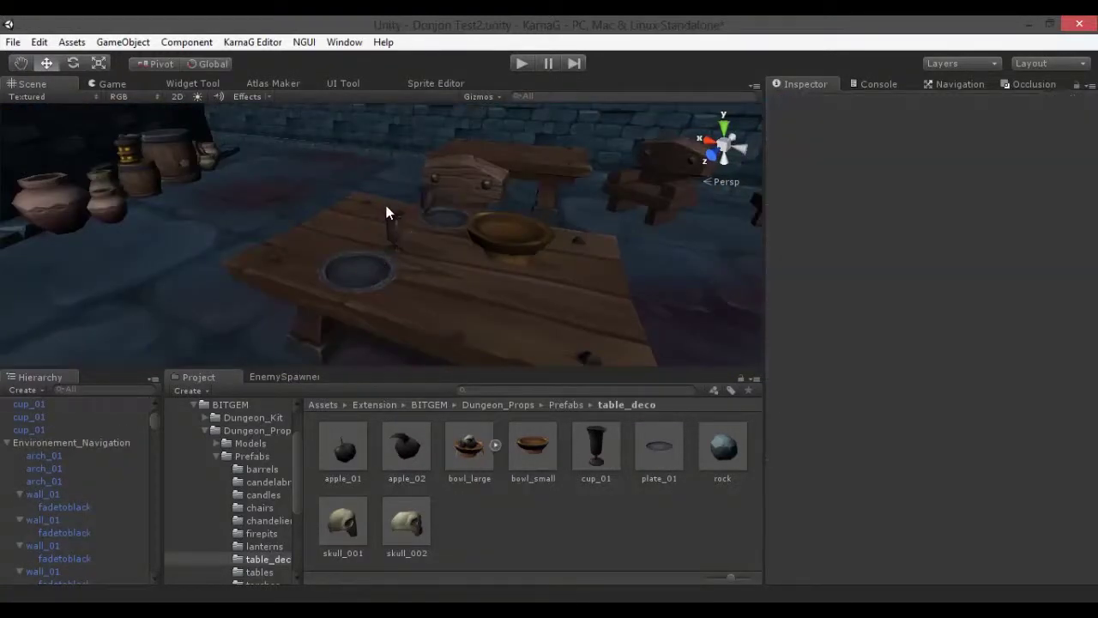
Step: Place a skull_002 on the table among the other props
left_click_drag(407, 523, 417, 269)
key("f")
left_click_drag(187, 295, 339, 306, "alt")
key("e")
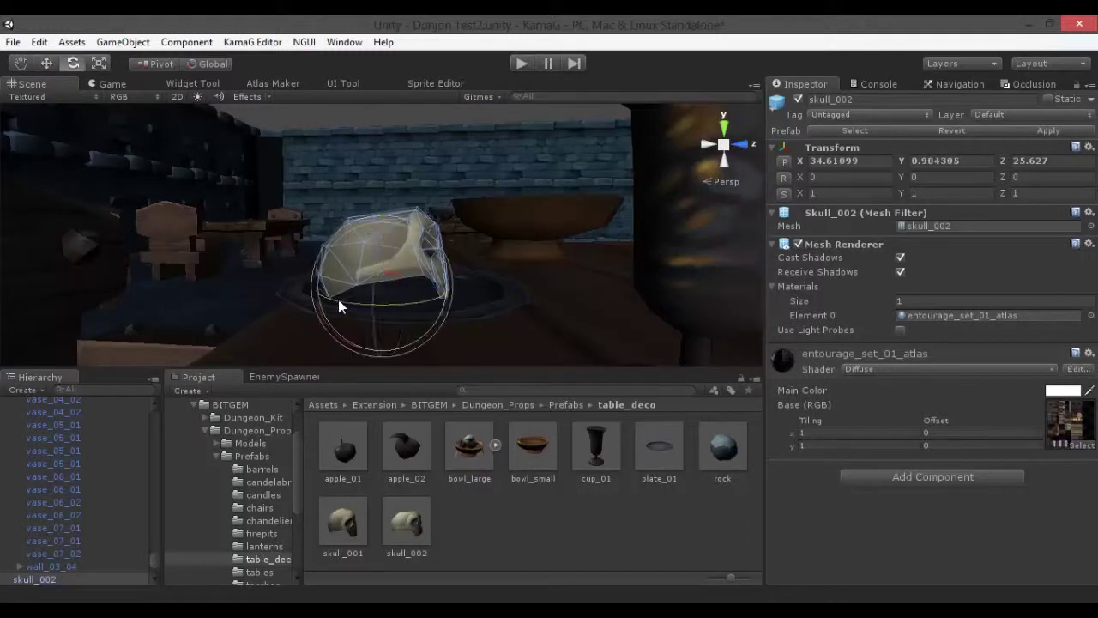
left_click(179, 263)
scroll(179, 262, "down", 5)
mouse_move(292, 214)
left_mouse_down()
mouse_move(333, 238)
mouse_move(343, 338)
left_mouse_up()
key("f")
Step: Select the cups and plate on the table and rotate the plate
left_click(204, 319)
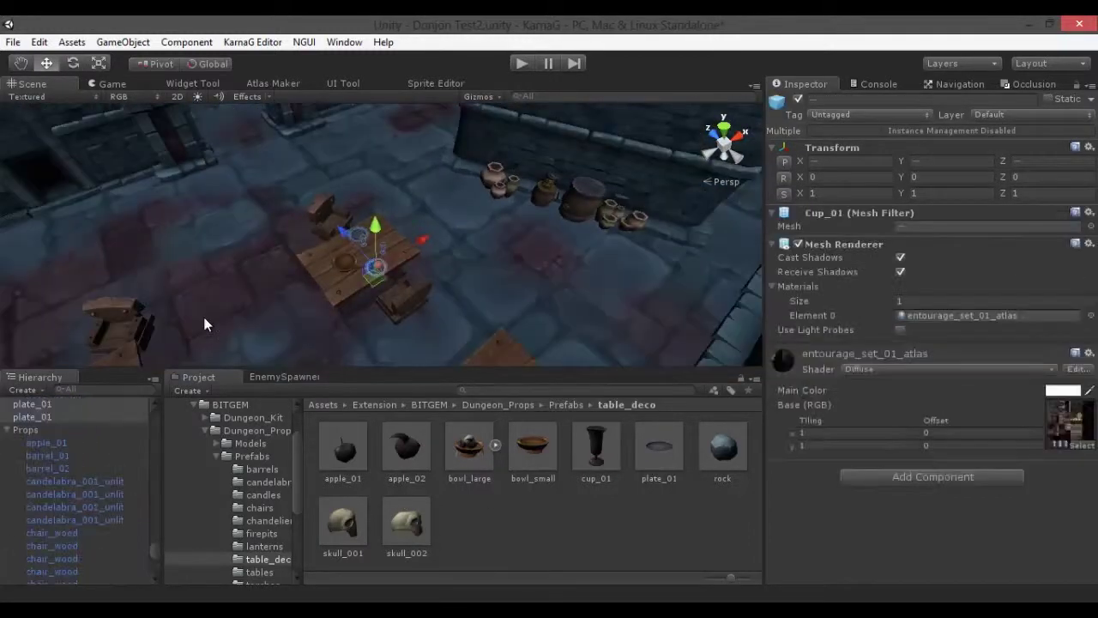
left_click(262, 344)
left_click(300, 228)
scroll(299, 229, "down", 3)
left_click(258, 284)
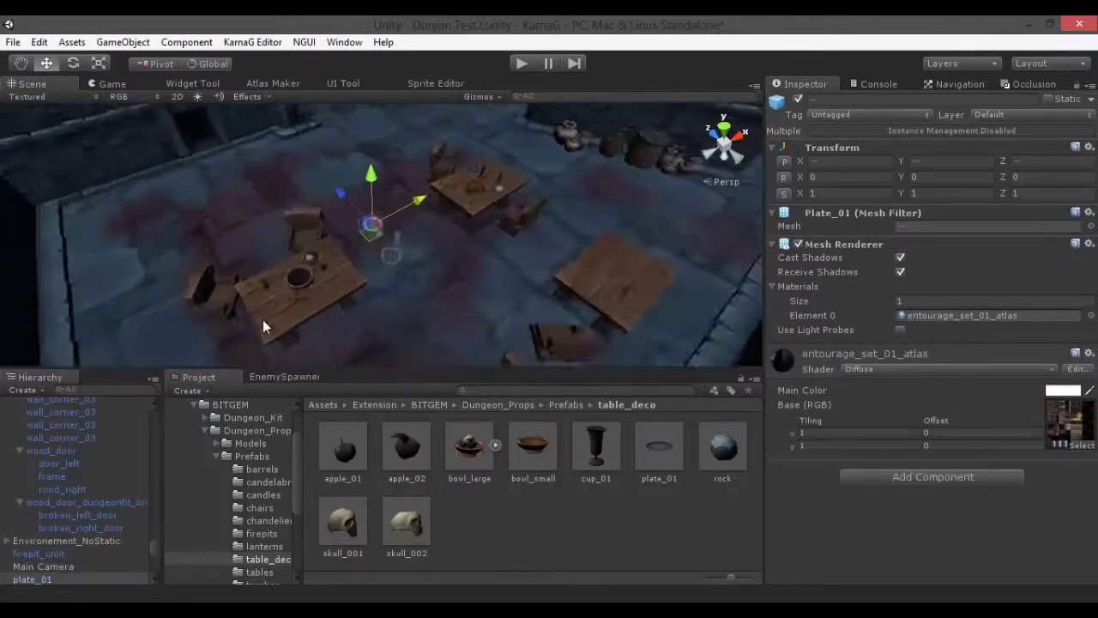
key("e")
key("f")
mouse_move(485, 150)
left_mouse_down("alt")
mouse_move(80, 314)
mouse_move(279, 256)
mouse_move(151, 277)
mouse_move(656, 283)
left_mouse_up("alt")
left_click(152, 277)
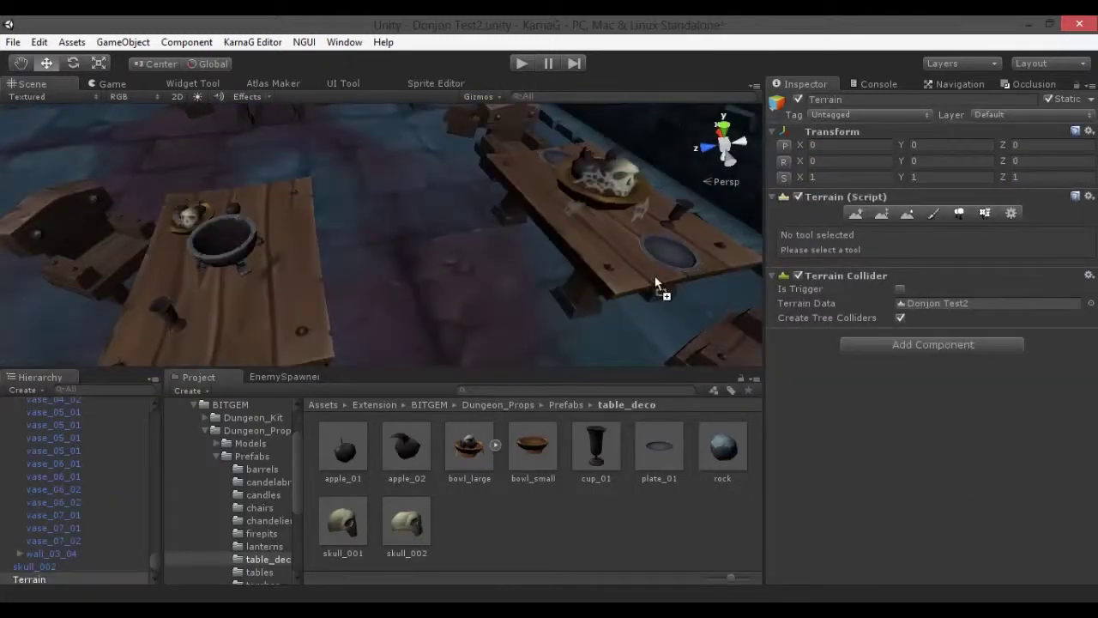
Step: Scale the apple in the bowl to 1.5×1.5×2
left_click(665, 256)
key("f")
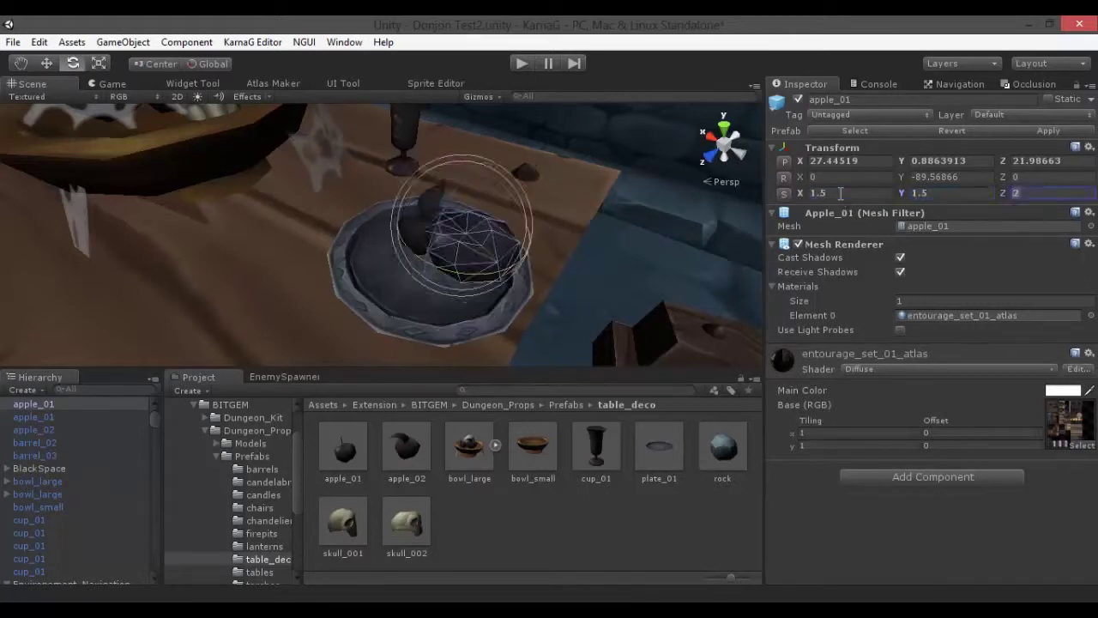
mouse_move(421, 208)
left_mouse_down("alt")
mouse_move(432, 266)
mouse_move(289, 245)
mouse_move(263, 344)
left_mouse_up("alt")
key("w")
Step: Select the skull on the table and turn it with the Rotate tool
left_click(289, 245)
scroll(289, 245, "down", 5)
left_click(390, 286)
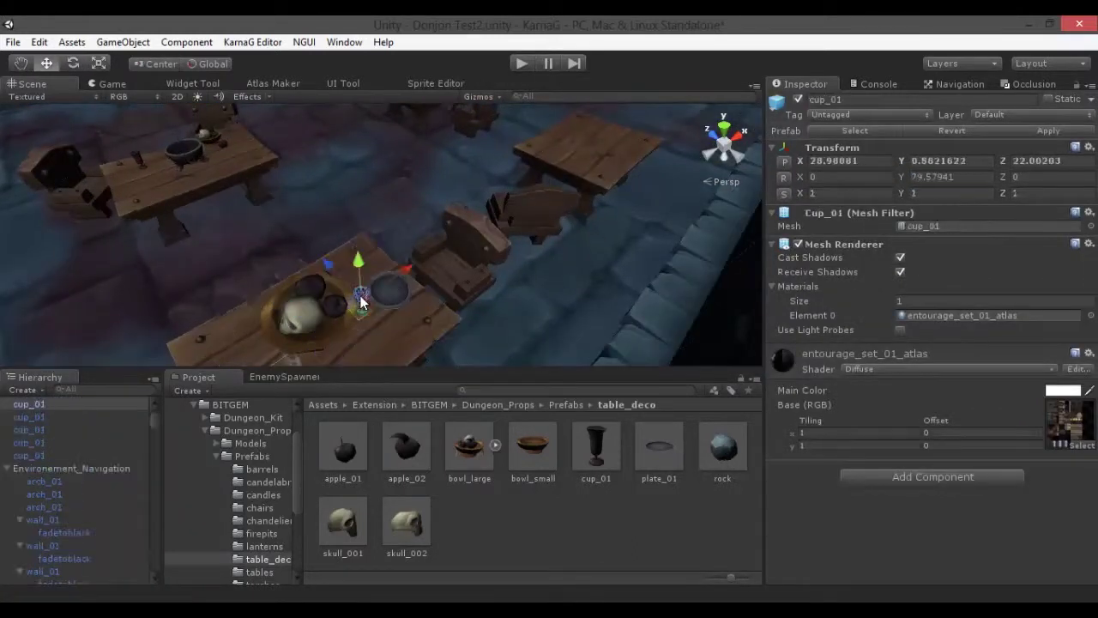
key("f")
key("e")
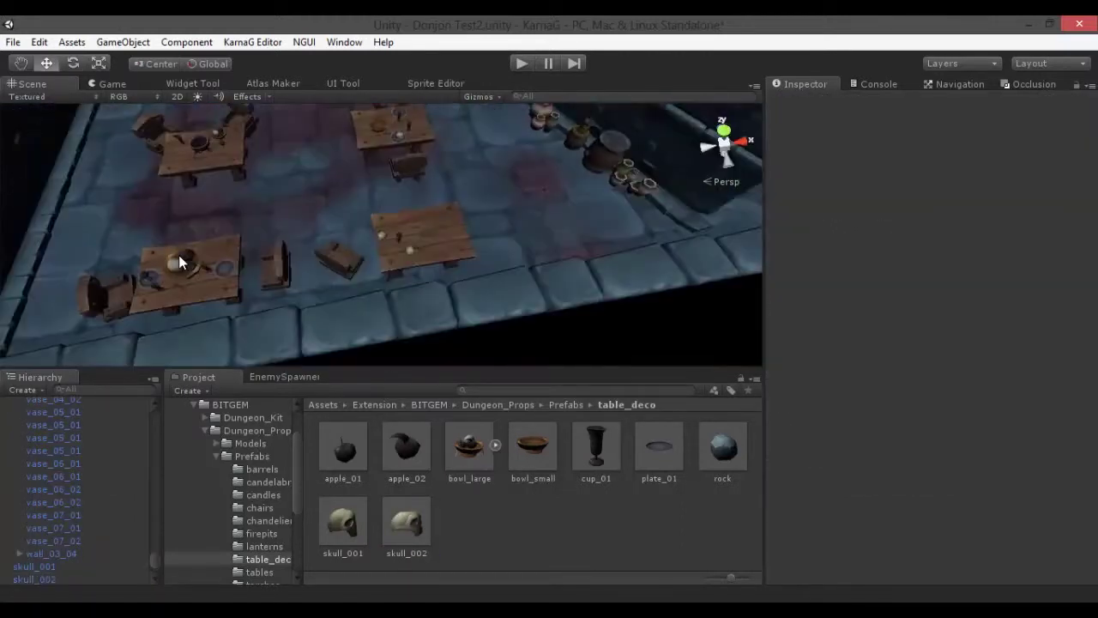
Step: Place two lit candles from the candles folder onto the tables
left_click(554, 405)
double_click(473, 446)
left_click_drag(464, 448, 427, 196)
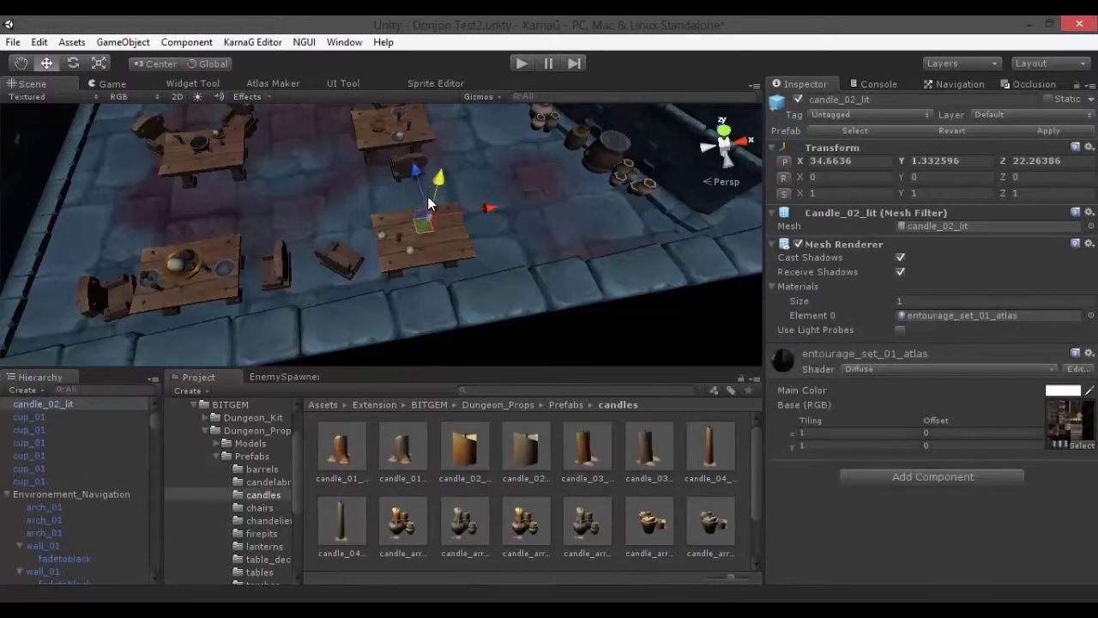
key("f")
left_click_drag(567, 459, 443, 243)
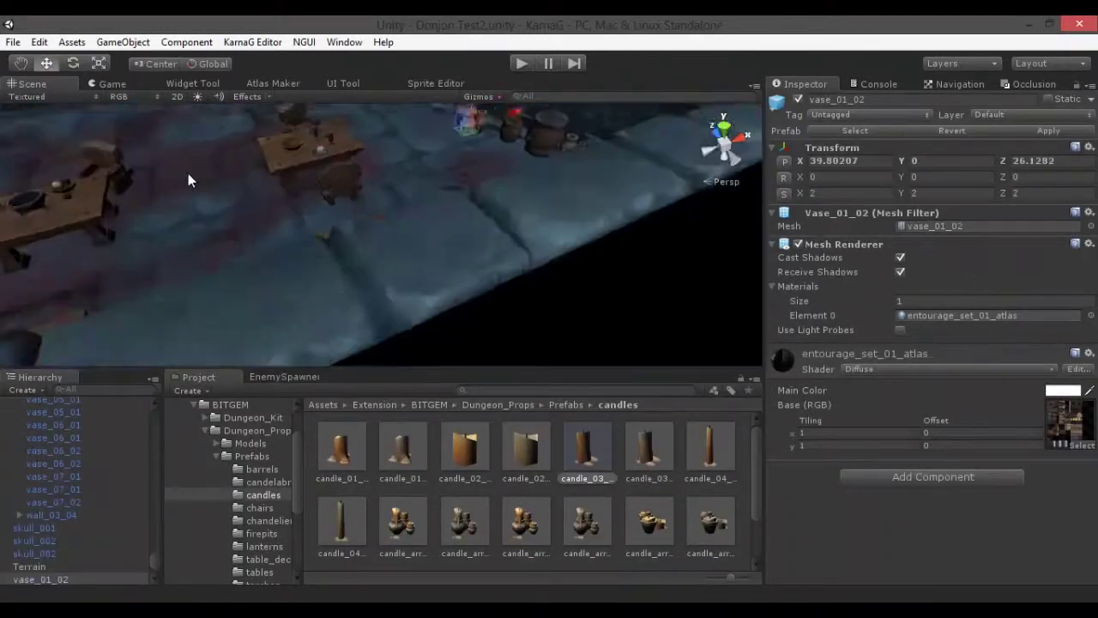
Step: Place standing_torch_04_lit near the wall and scale it to 3, 3, 2
left_click(384, 284)
key("f")
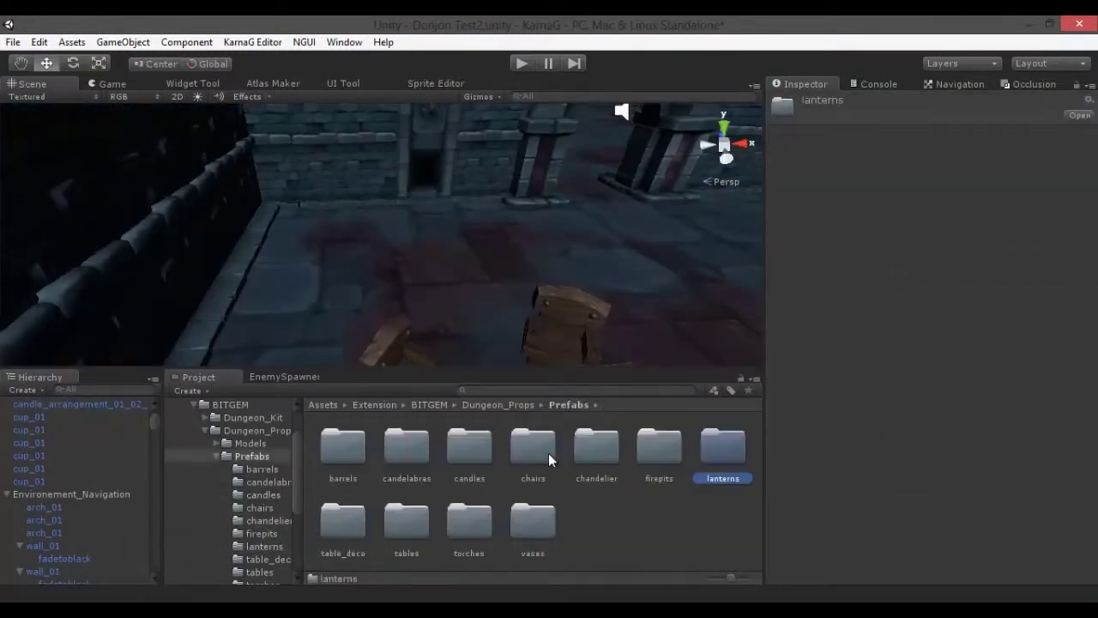
double_click(469, 525)
left_click_drag(711, 446, 292, 202)
left_click(844, 191)
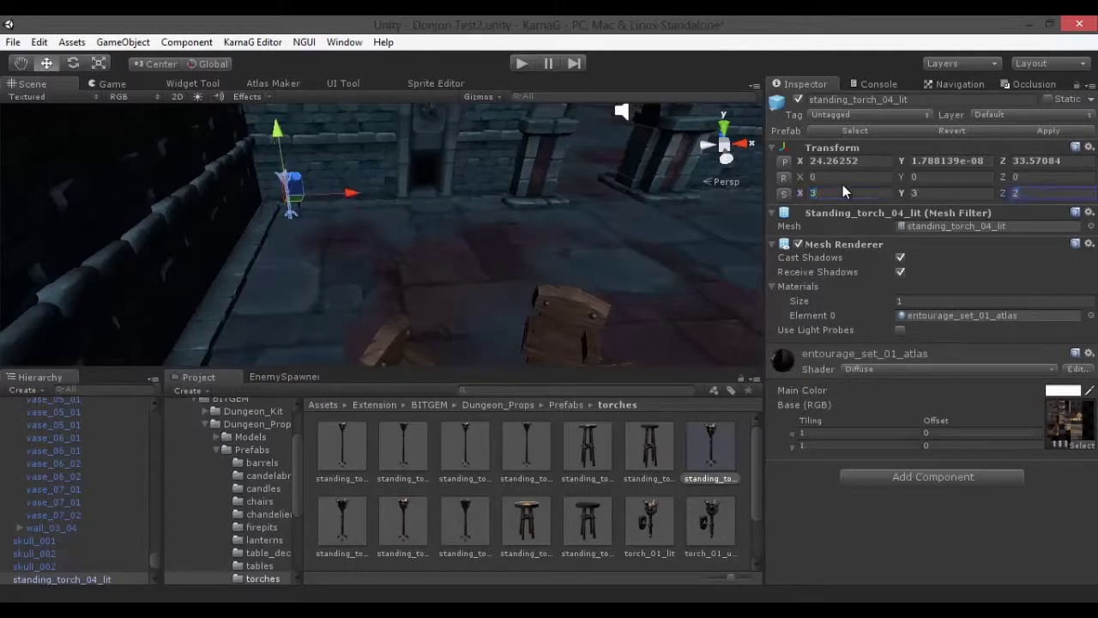
left_click(392, 253)
Step: Look over the floor pillars, check the lanterns folder, and maximize the Scene view
scroll(391, 253, "down", 5)
scroll(429, 312, "down", 5)
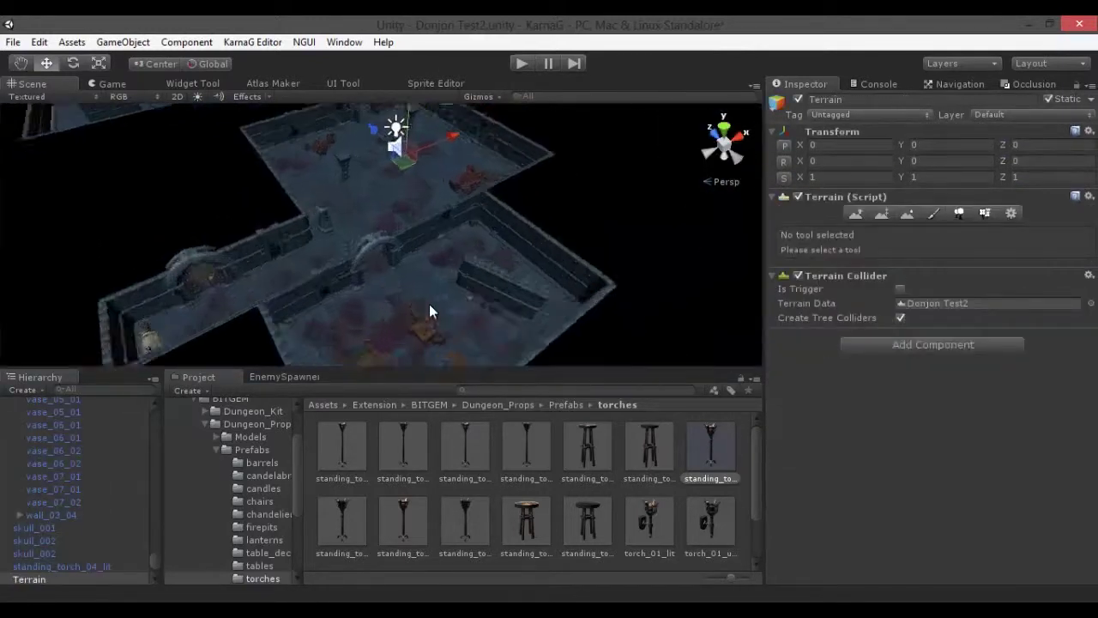
scroll(297, 235, "up", 5)
left_click_drag(369, 200, 326, 196, "alt")
left_click(238, 284)
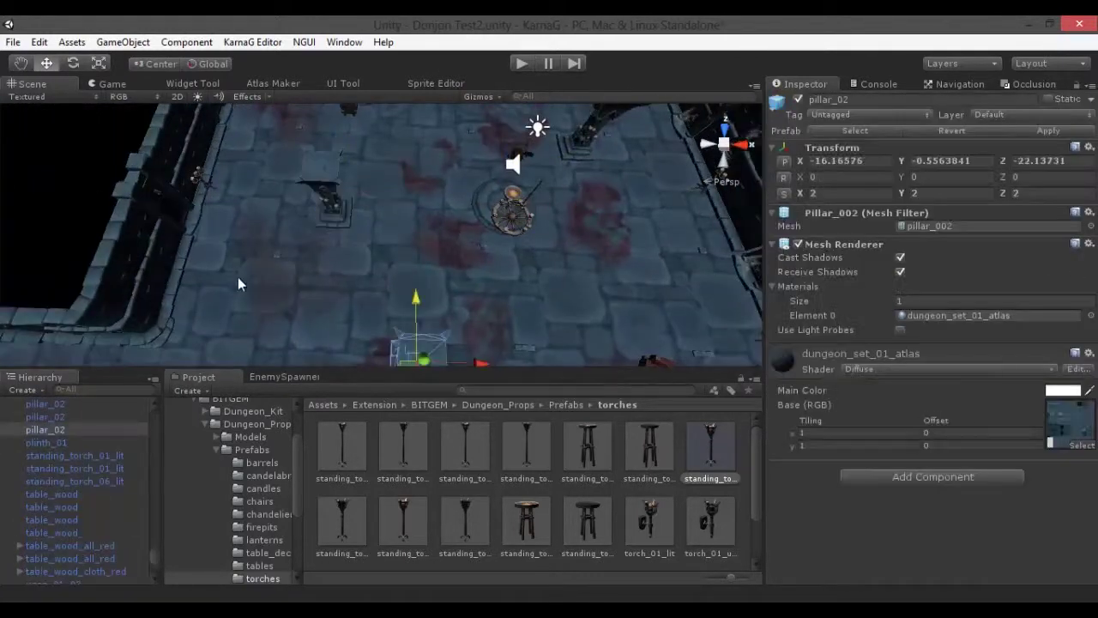
left_click(238, 284)
scroll(239, 284, "down", 5)
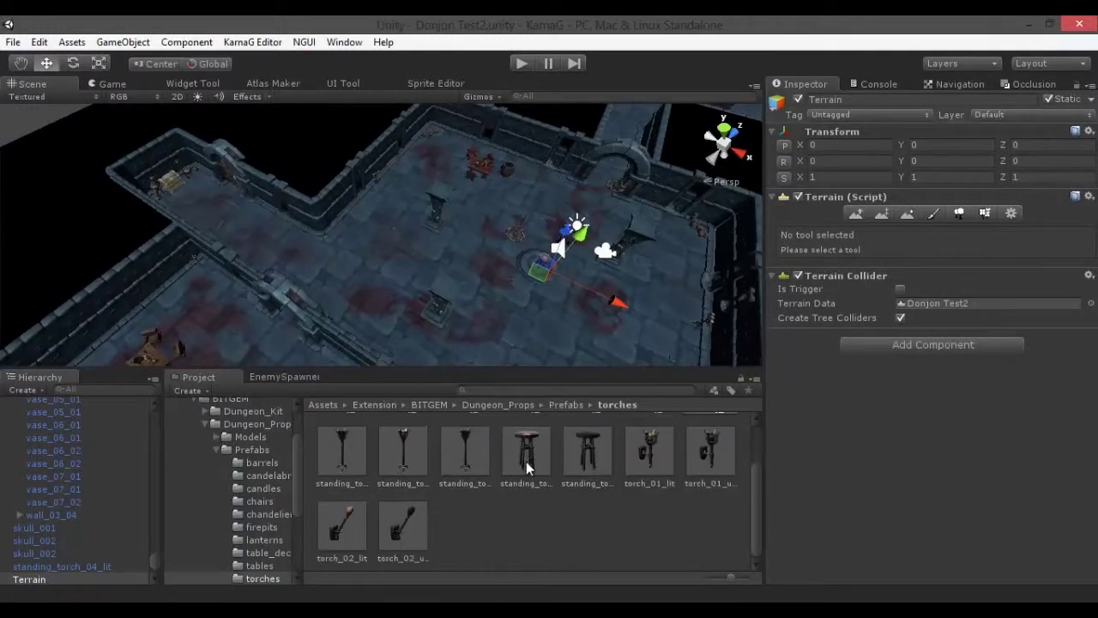
left_click(589, 407)
left_click(550, 410)
scroll(218, 272, "down", 5)
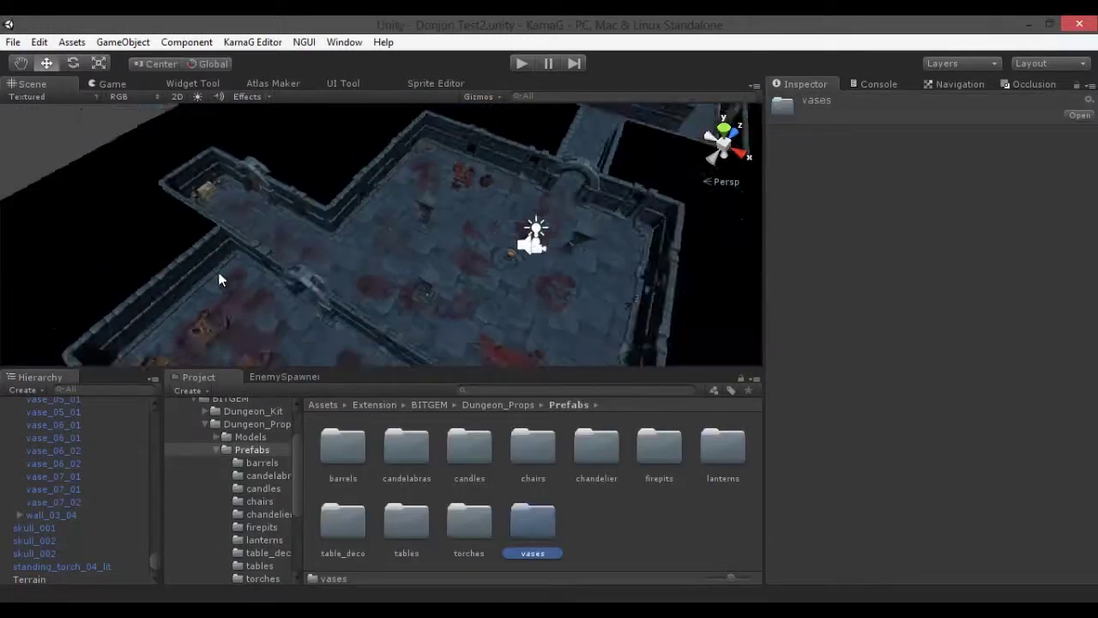
scroll(313, 280, "up", 3)
key("shift+space")
Step: Orbit and zoom around the tables and the selected torch
key("f")
scroll(400, 417, "down", 5)
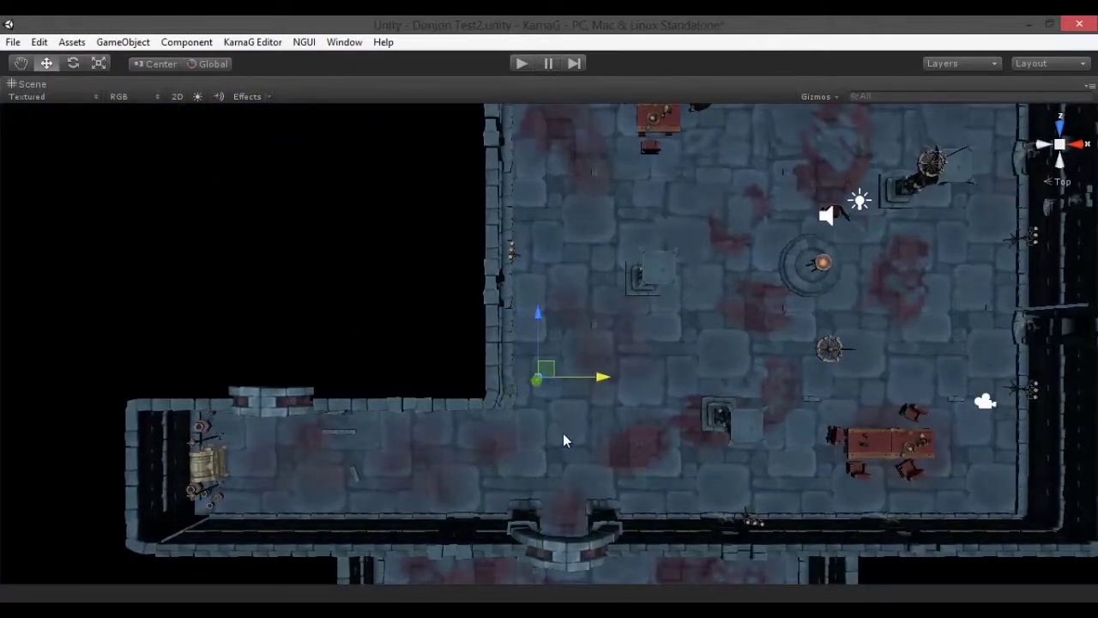
left_click_drag(611, 392, 601, 436, "alt")
left_click_drag(612, 477, 412, 385, "alt")
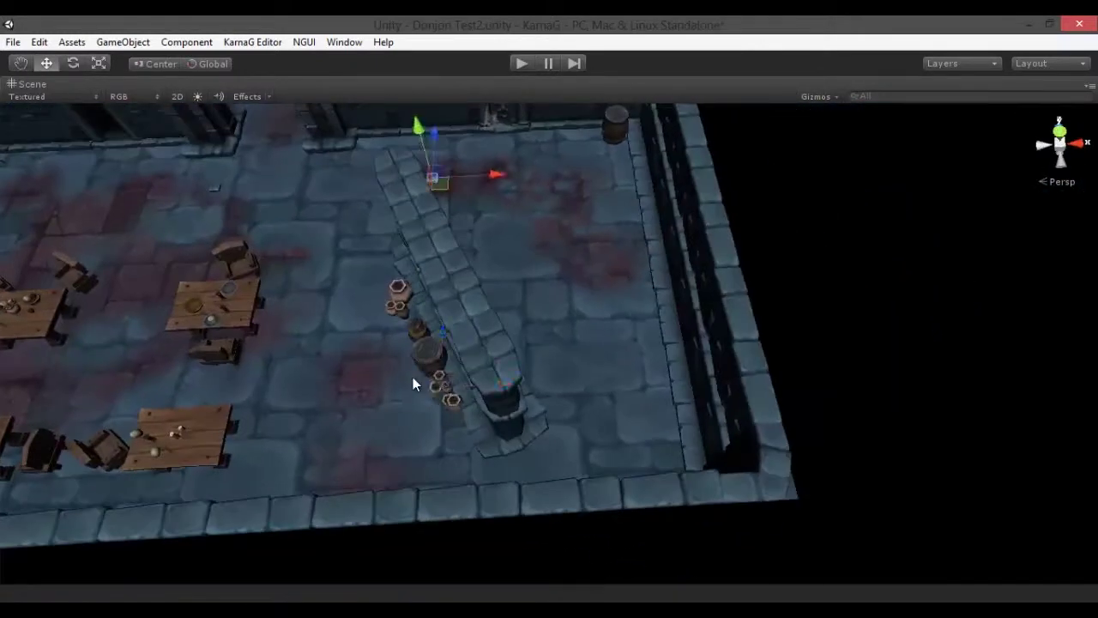
left_click_drag(558, 304, 362, 269, "alt")
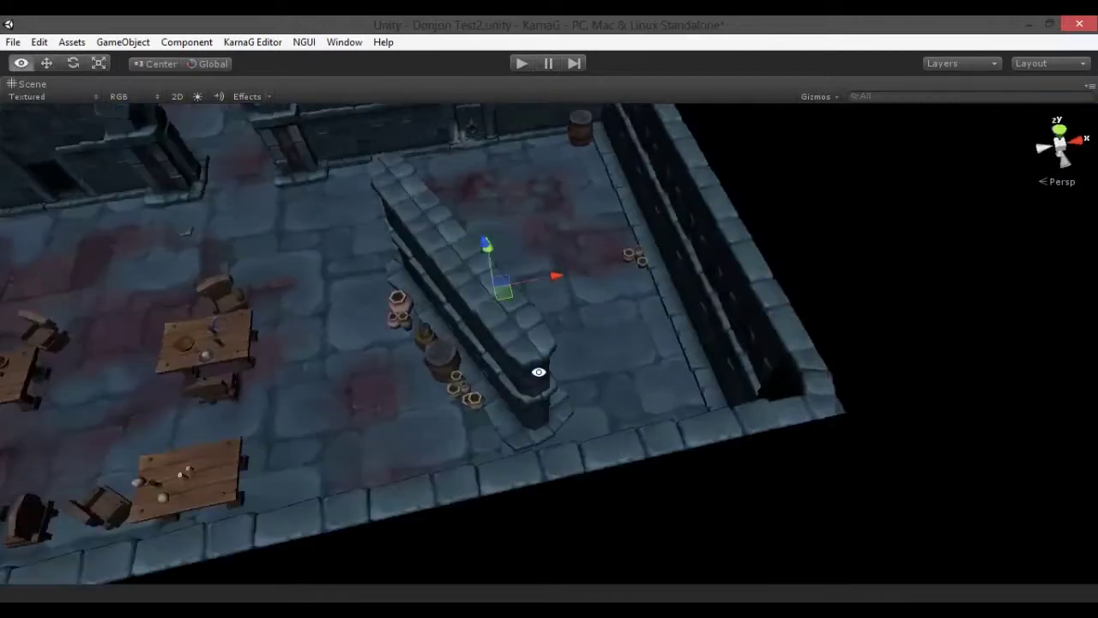
key("f")
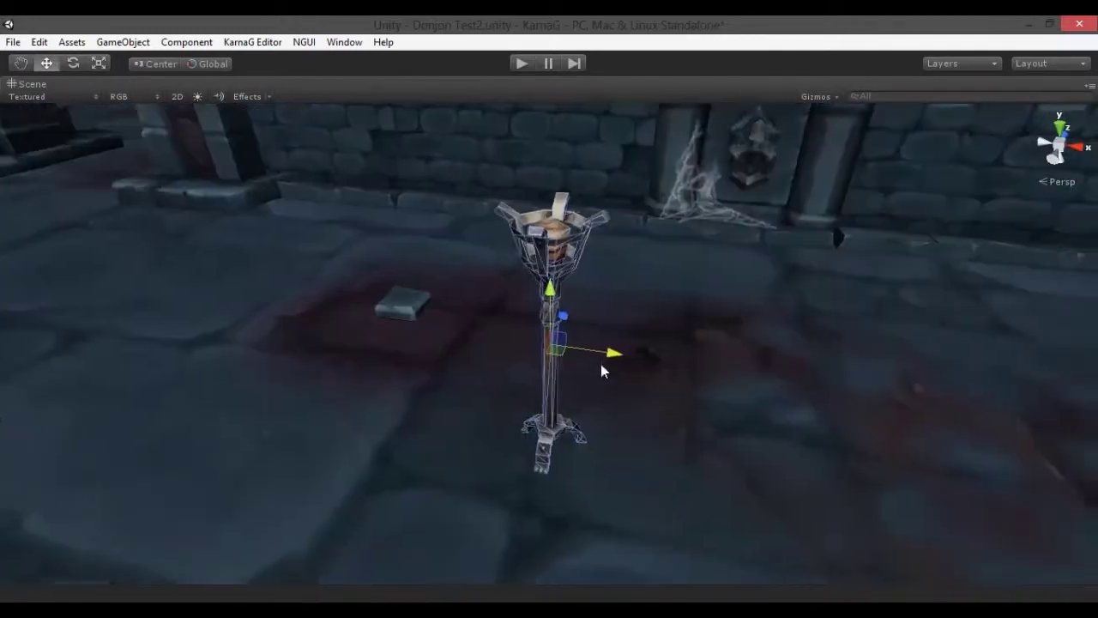
left_click_drag(616, 278, 792, 320, "alt")
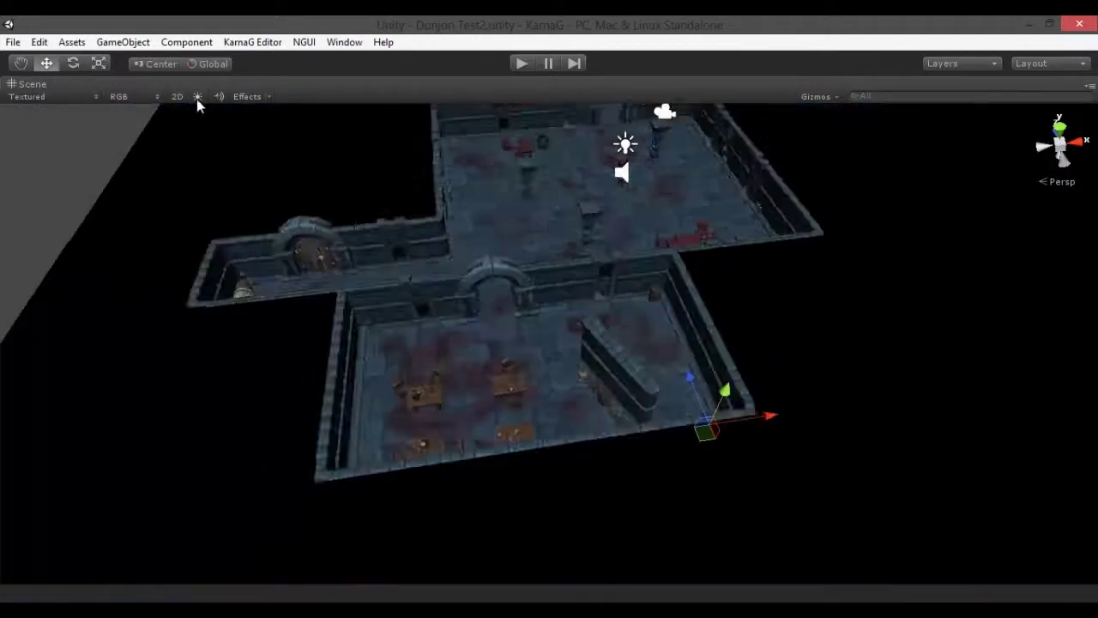
scroll(443, 333, "up", 10)
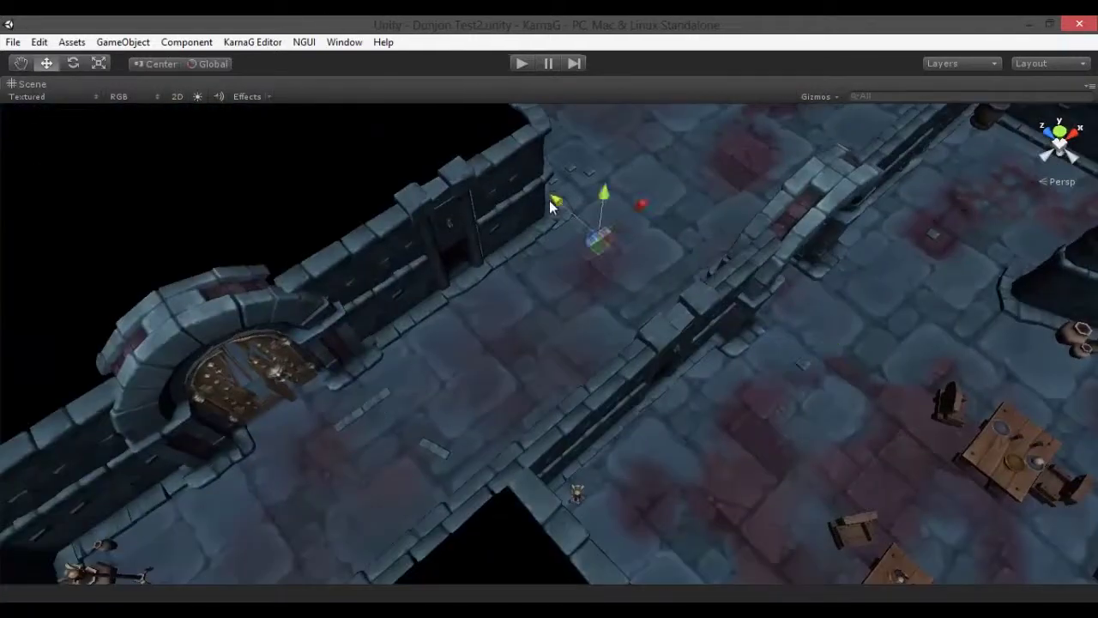
left_click_drag(443, 332, 475, 453, "alt")
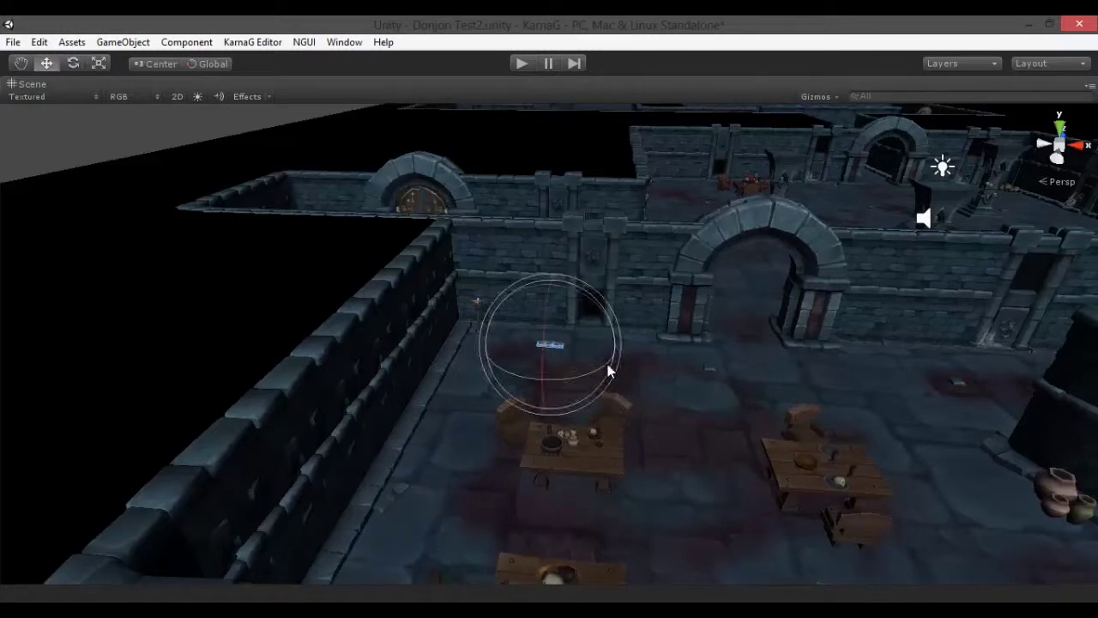
Step: With the Move tool, inspect the box and pillar near the back wall up close
key("w")
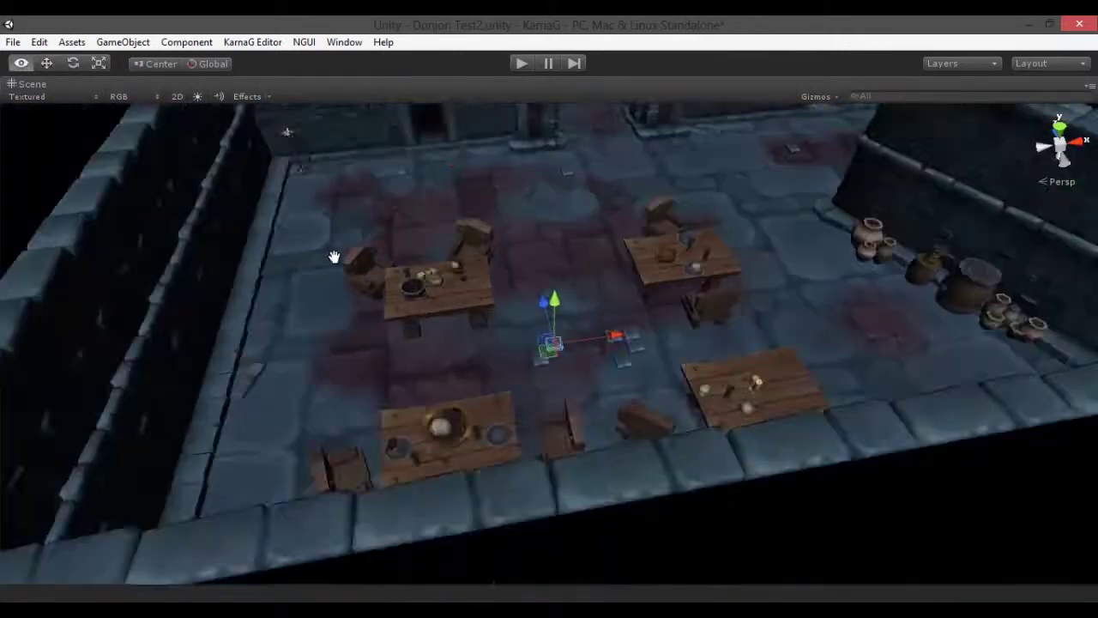
left_click_drag(335, 257, 444, 296, "alt")
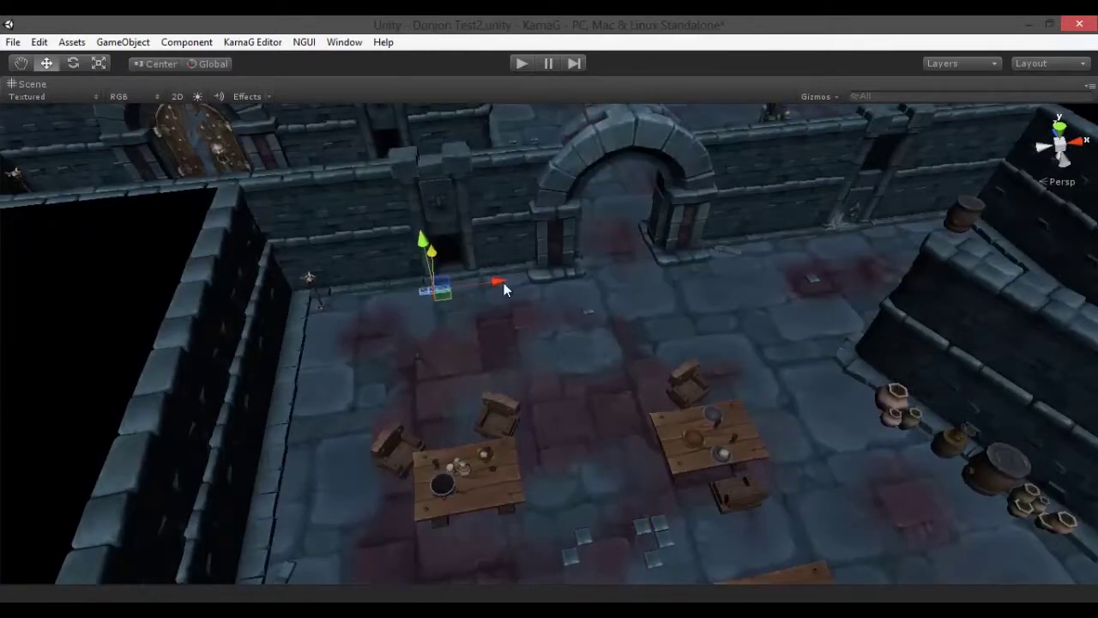
key("f")
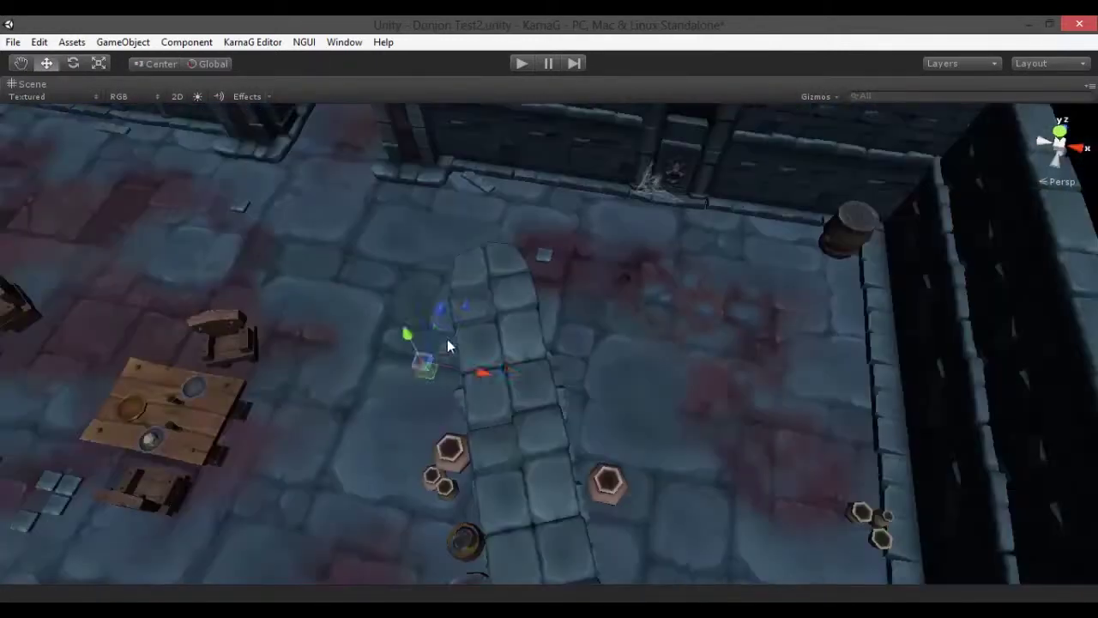
left_click_drag(743, 485, 567, 418, "alt")
left_click_drag(637, 351, 328, 194, "alt")
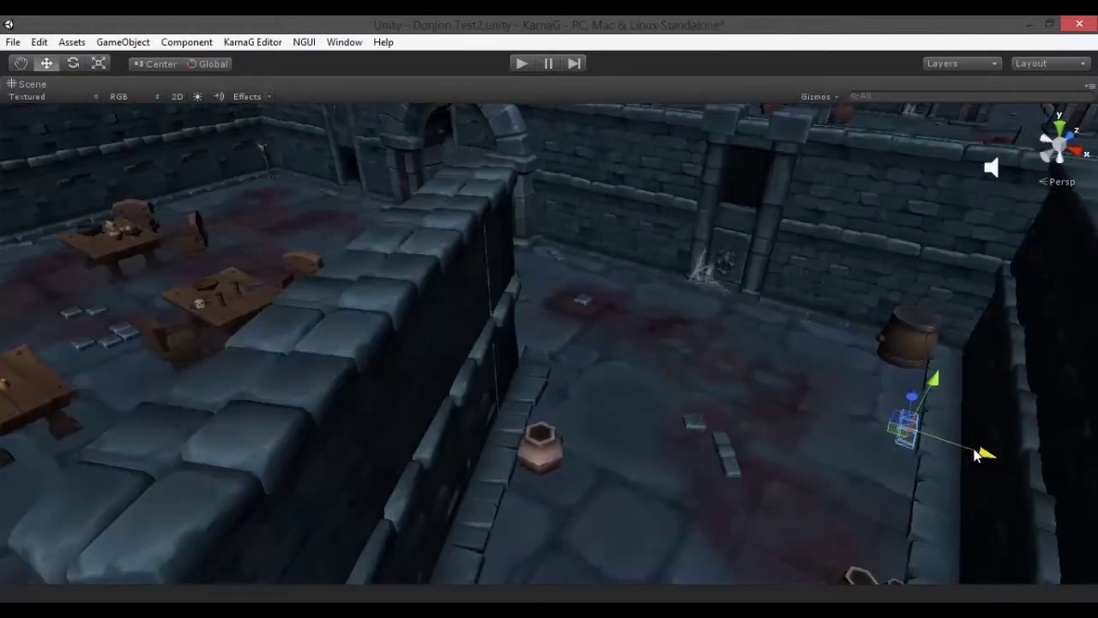
scroll(977, 455, "down", 10)
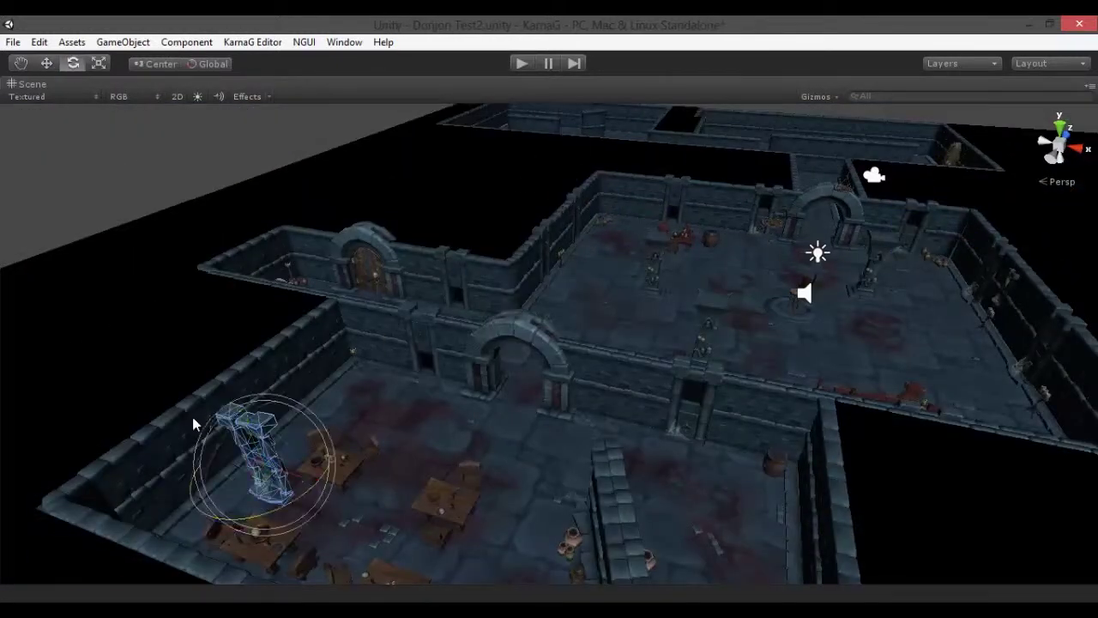
key("w")
key("f")
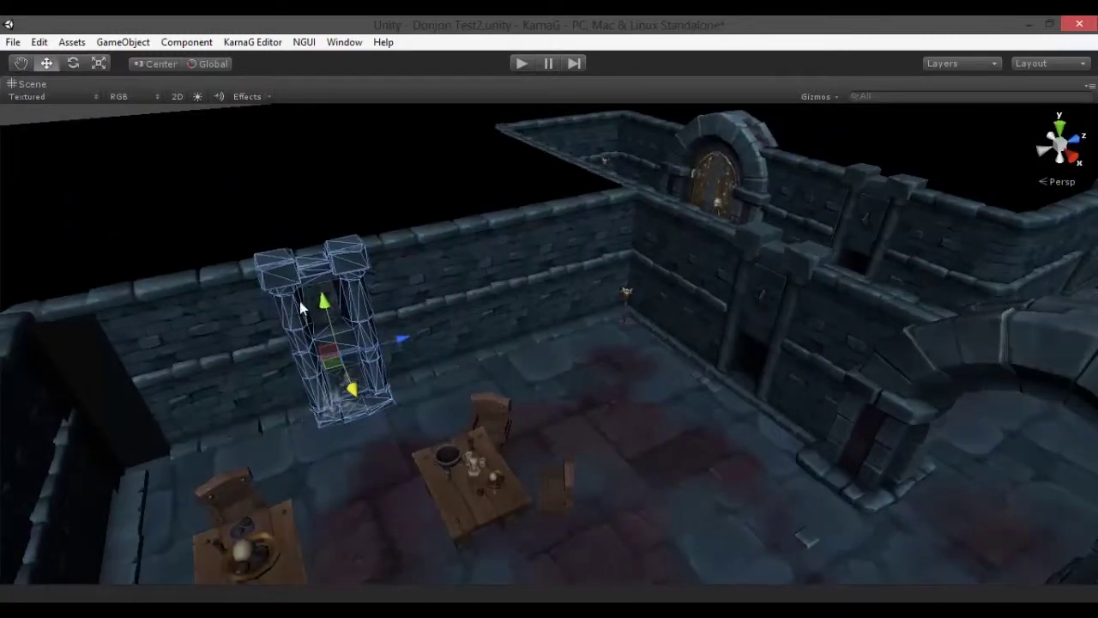
mouse_move(300, 309)
left_mouse_down("alt")
mouse_move(490, 527)
mouse_move(618, 527)
mouse_move(454, 282)
mouse_move(668, 539)
mouse_move(368, 404)
mouse_move(363, 581)
mouse_move(442, 564)
mouse_move(327, 255)
left_mouse_up("alt")
Step: Switch handles to Pivot, restore all editor panels and frame the wood door
key("z")
left_click(327, 255)
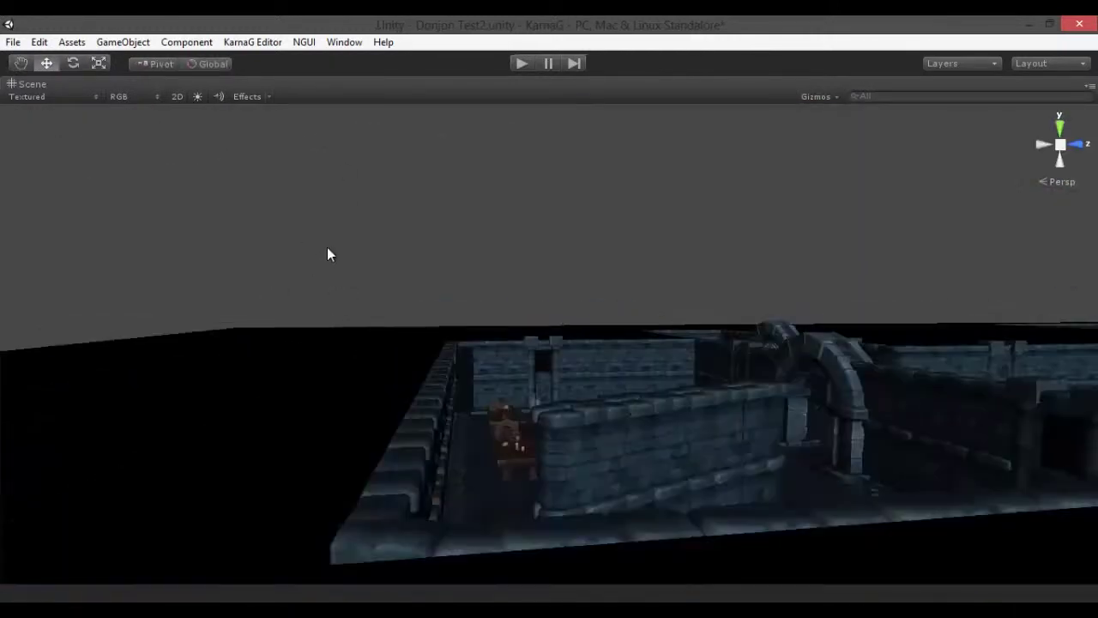
key("shift+space")
mouse_move(423, 281)
left_mouse_down()
mouse_move(473, 257)
mouse_move(363, 306)
left_mouse_up()
key("f")
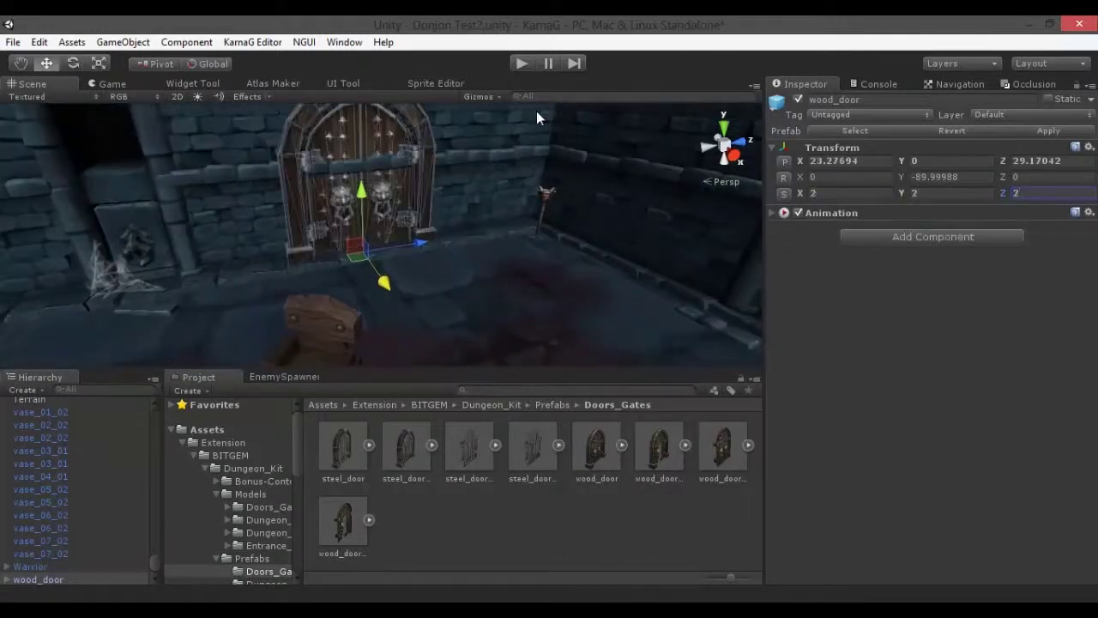
left_click_drag(537, 117, 306, 272, "alt")
Step: Select the Terrain, arch_01 and candle_03_lit objects to check them
left_click(429, 252)
scroll(571, 296, "down", 5)
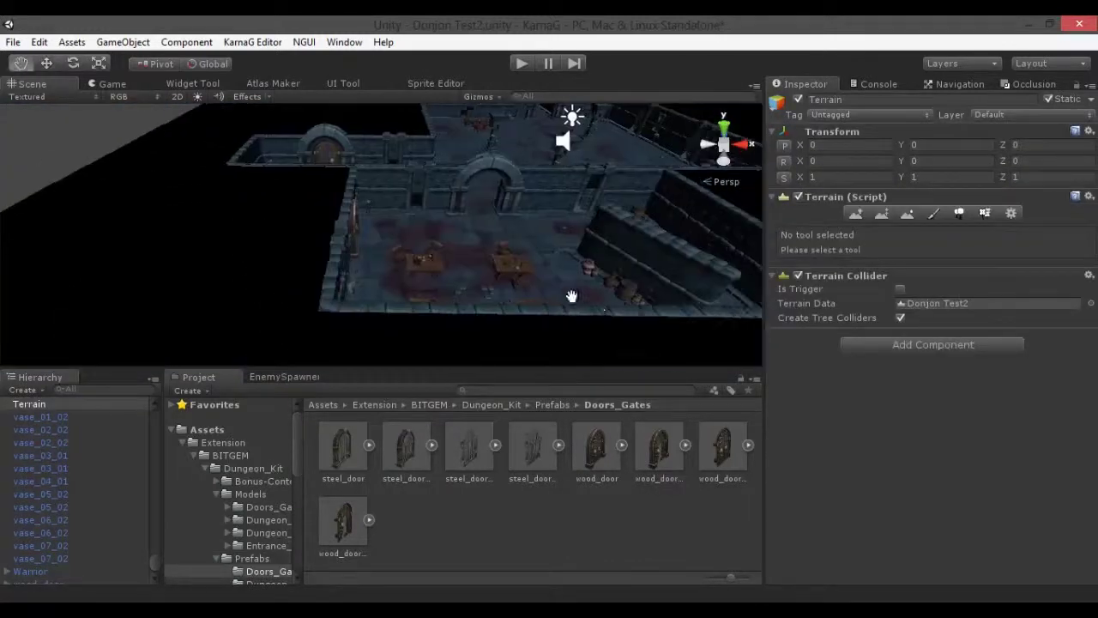
scroll(571, 296, "up", 5)
left_click(468, 243)
scroll(472, 246, "down", 3)
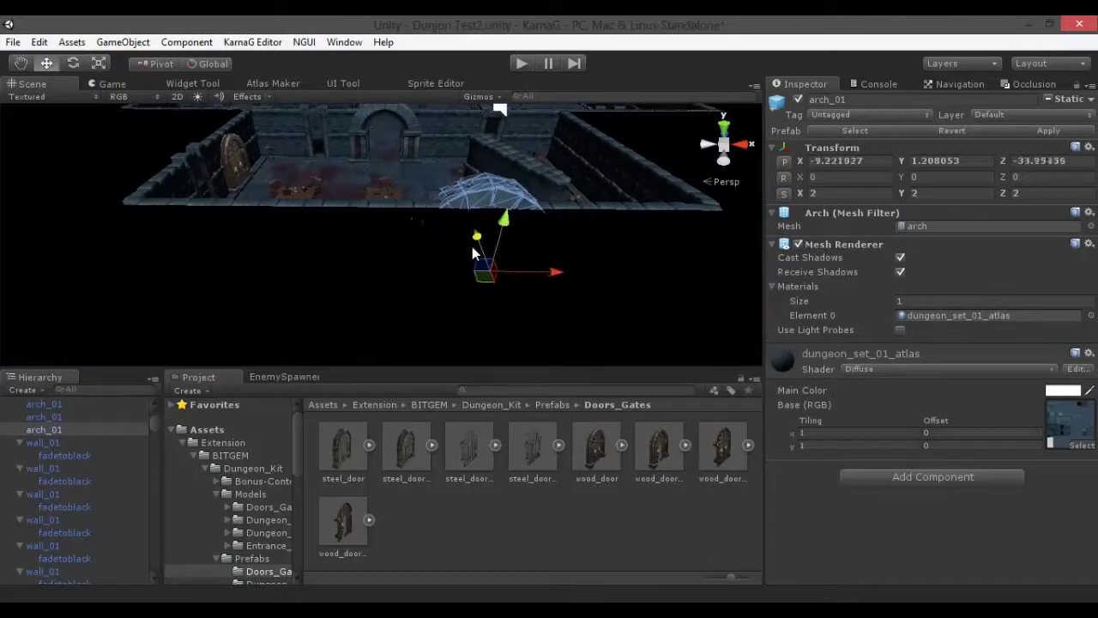
scroll(94, 439, "up", 3)
double_click(43, 532)
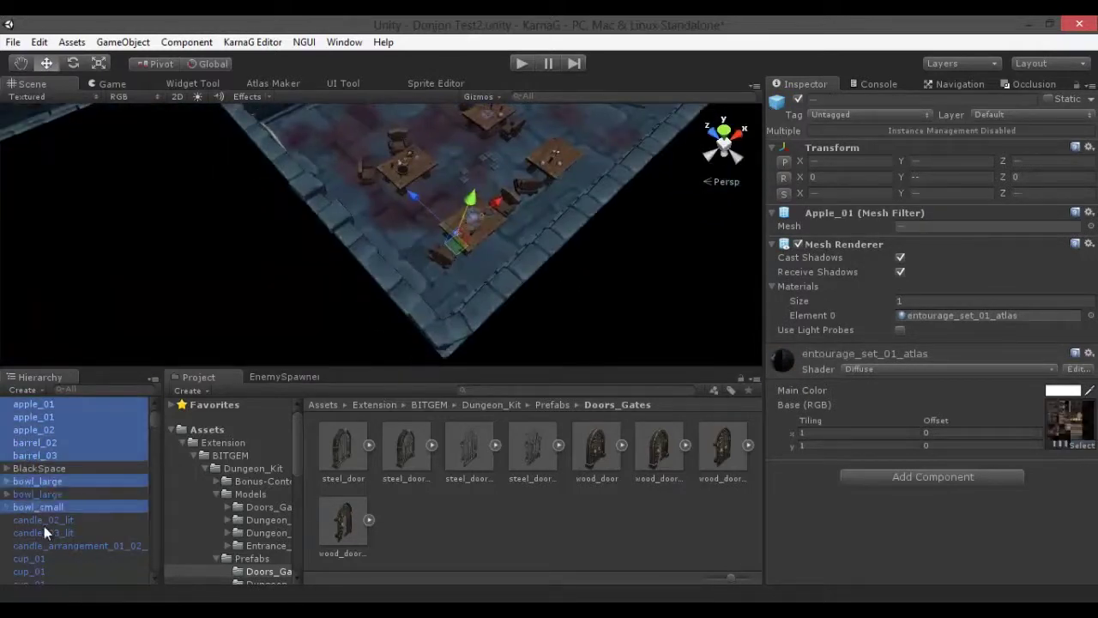
scroll(34, 506, "down", 10)
Step: Move the skull and torch objects under Props and regroup the vase objects
left_click_drag(15, 448, 18, 448)
left_click_drag(39, 496, 35, 486)
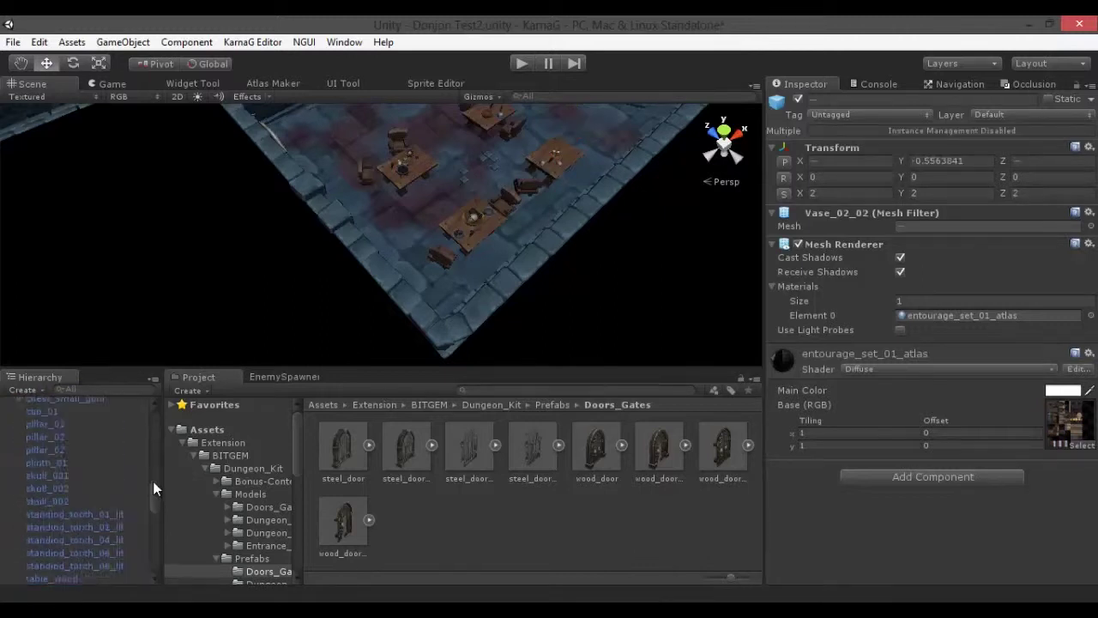
left_click(1038, 62)
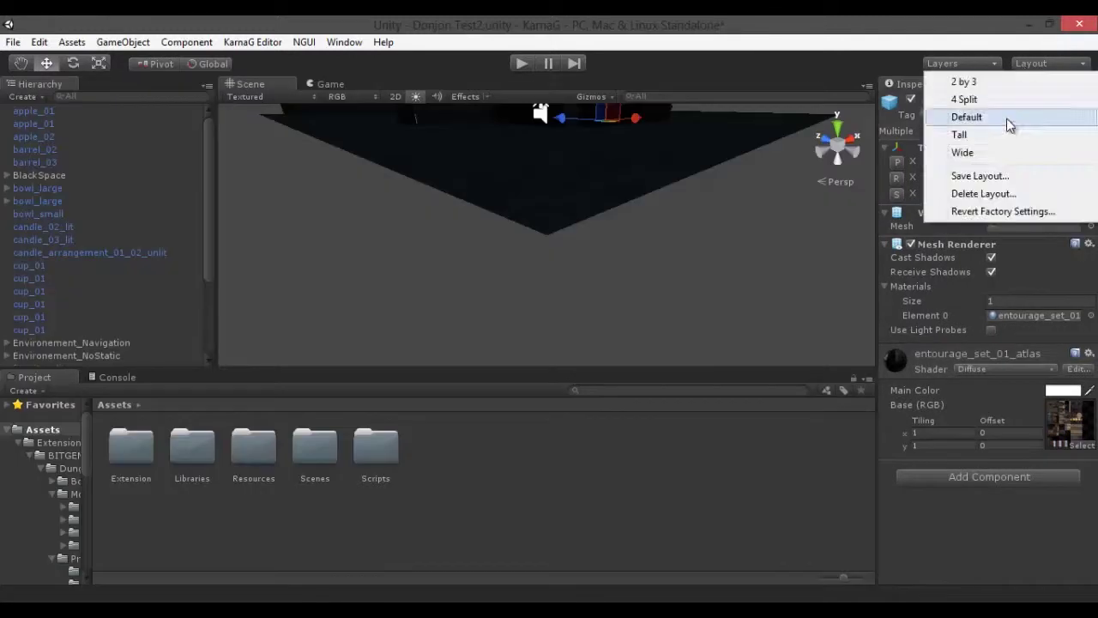
Step: Switch to the Default layout and re-dock Hierarchy and Project beside the Scene view
left_click(1009, 121)
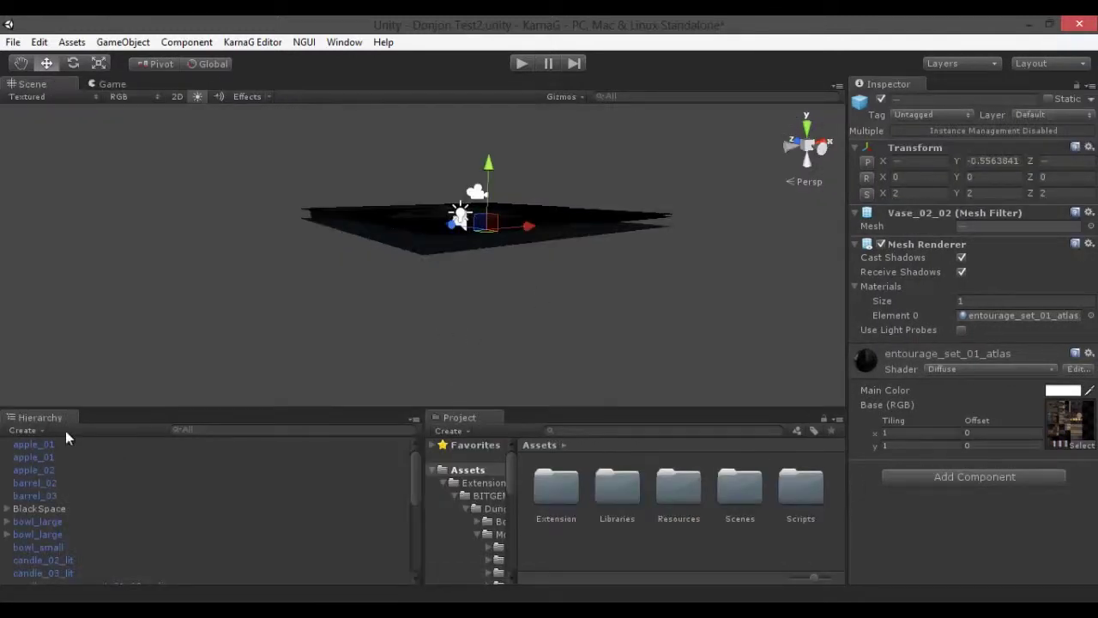
left_click_drag(41, 417, 970, 446)
left_click_drag(34, 377, 564, 203)
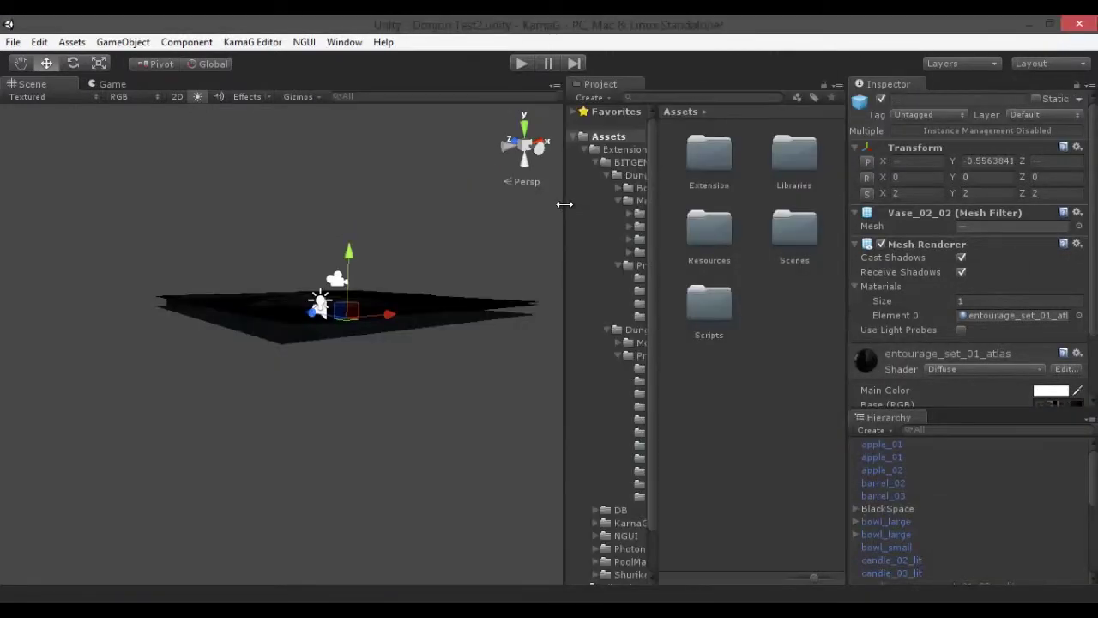
left_click_drag(678, 252, 705, 251)
left_click_drag(549, 301, 606, 291)
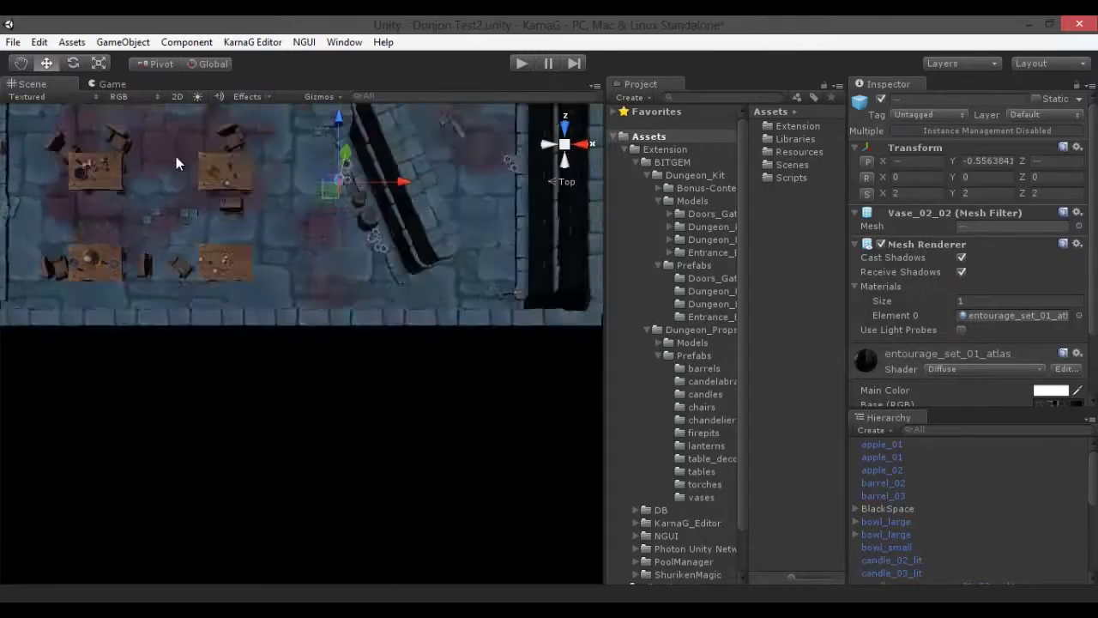
left_click_drag(888, 418, 725, 84)
Step: Move the floor_divider rows under Environement_NoStatic
left_click(648, 530, "shift")
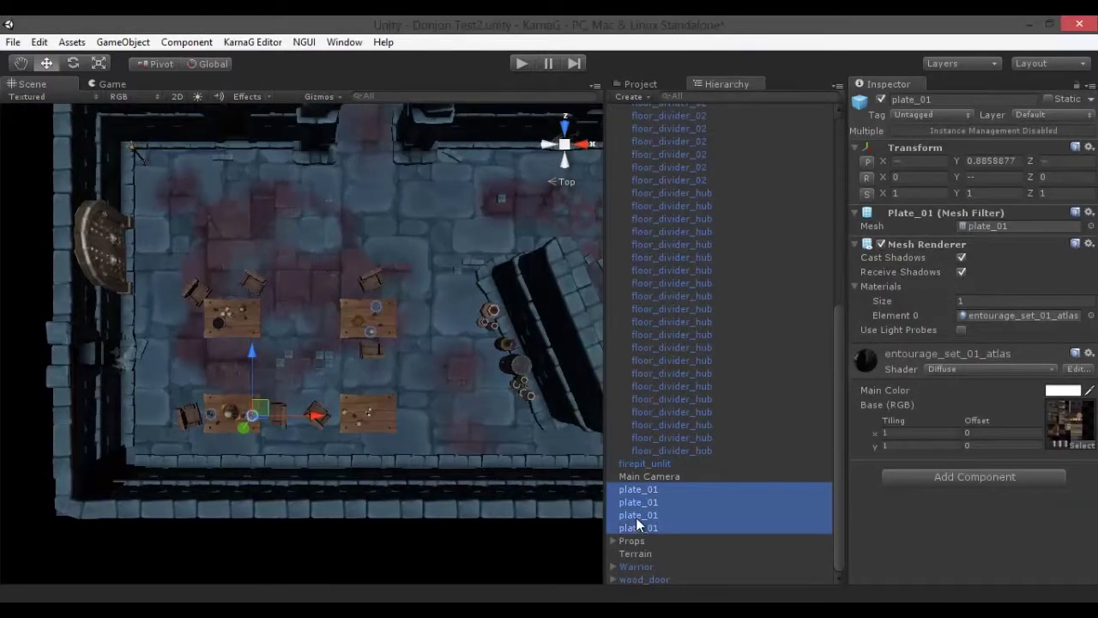
scroll(654, 272, "down", 5)
left_click(669, 483, "shift")
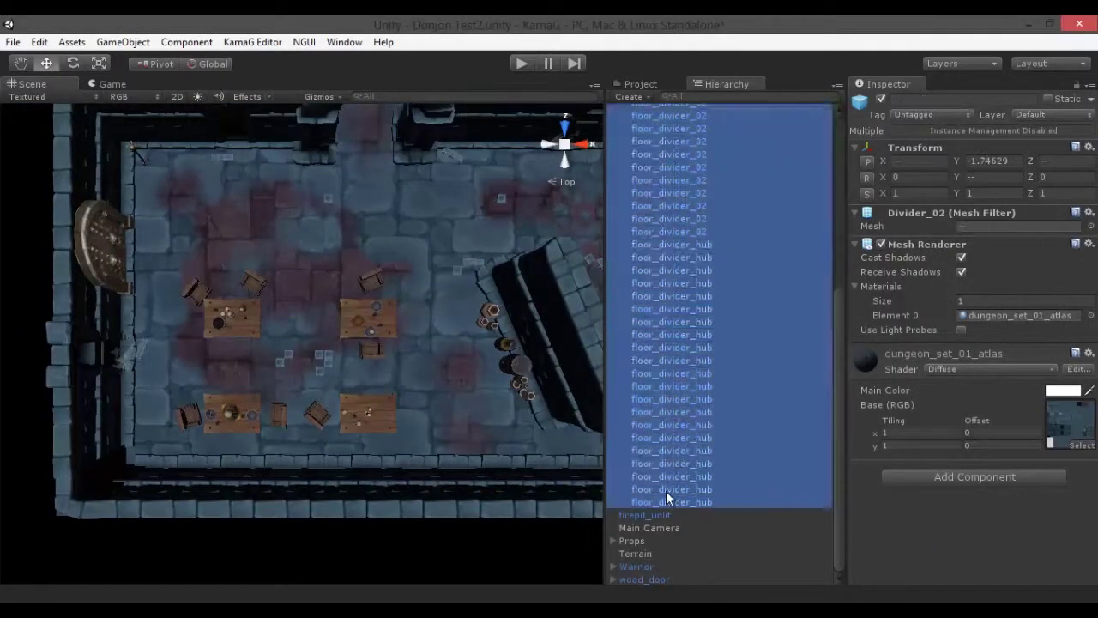
scroll(657, 371, "up", 10)
mouse_move(677, 403)
left_mouse_down()
mouse_move(635, 345)
mouse_move(653, 427)
left_mouse_up()
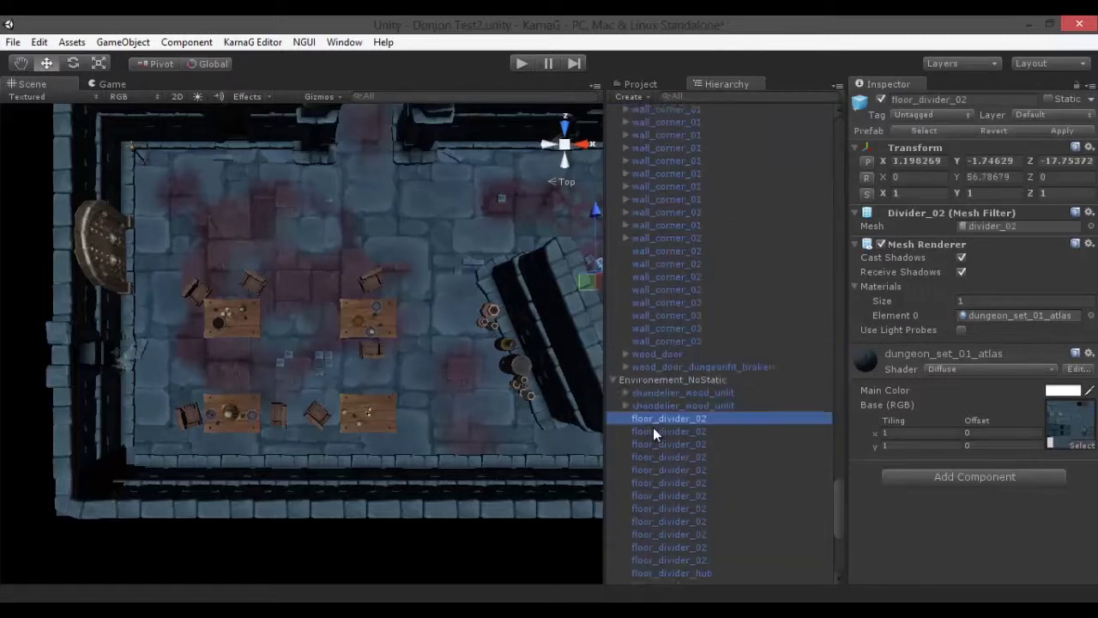
scroll(667, 380, "down", 5)
scroll(626, 223, "up", 15)
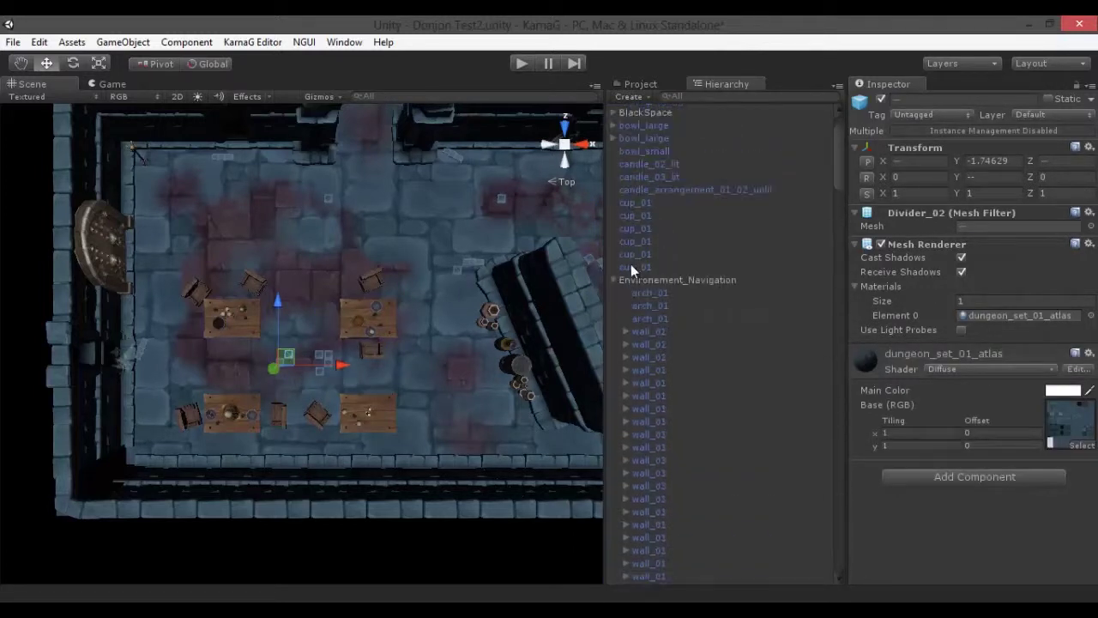
Step: Move the bowls, cups, apples, barrels and wood_door under Environement_NoStatic
left_click(635, 330)
left_click(643, 188, "shift")
left_click_drag(649, 253, 673, 355)
left_click(639, 111, "shift")
mouse_move(662, 135)
left_mouse_down()
mouse_move(673, 201)
mouse_move(648, 150)
left_mouse_up()
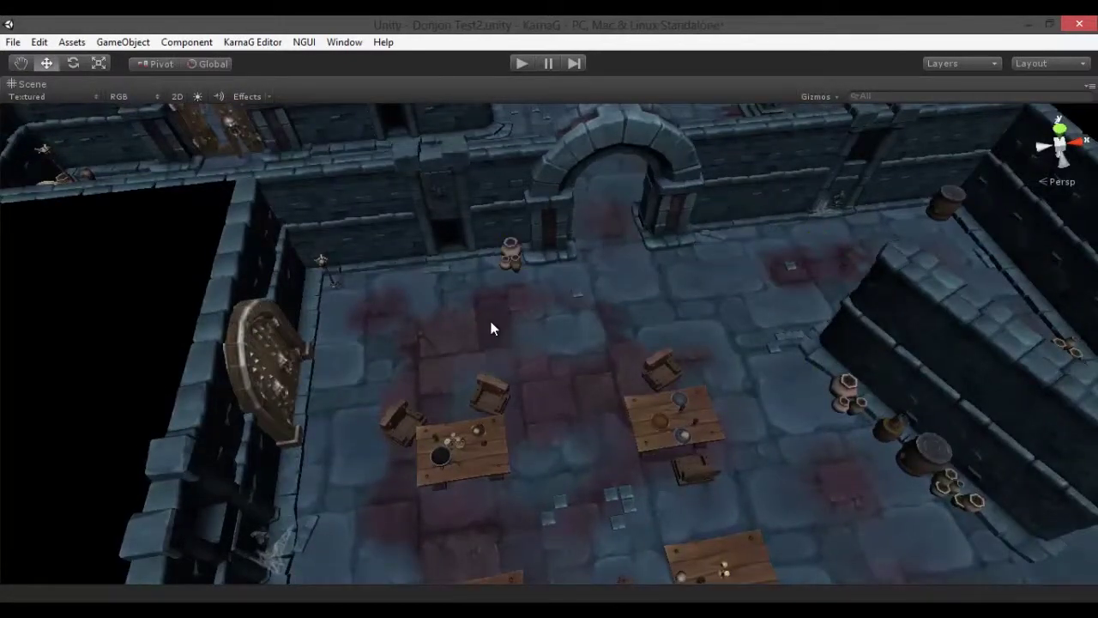
Step: Select the wood_door_dungeonfit_broken door, then fly through and maximize the scene
right_click_drag(492, 327, 422, 328)
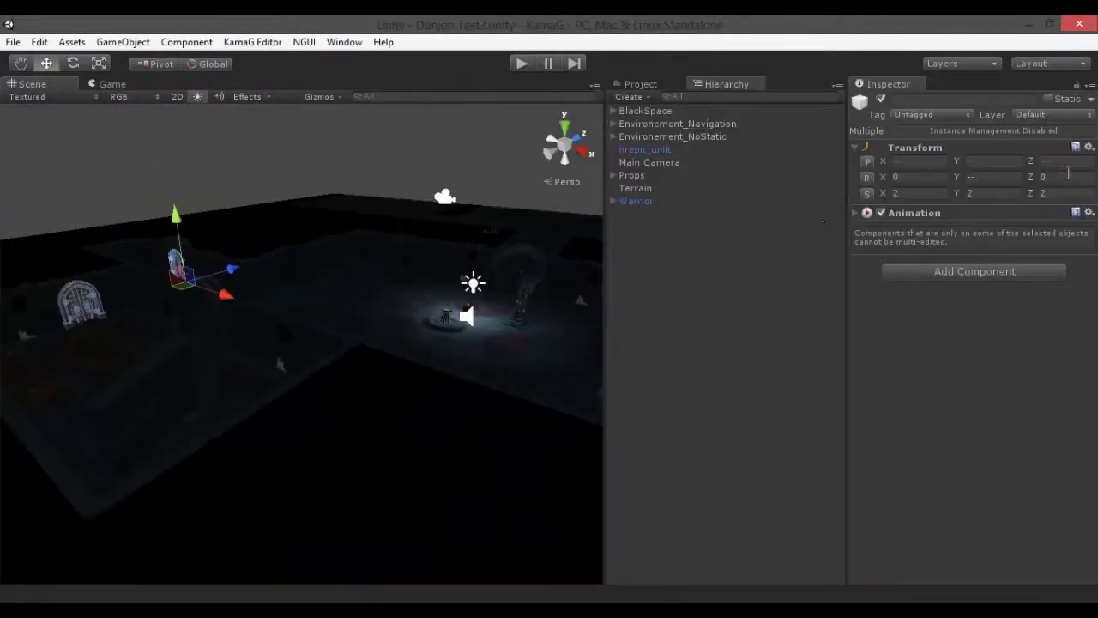
left_click(149, 323)
left_click(665, 504)
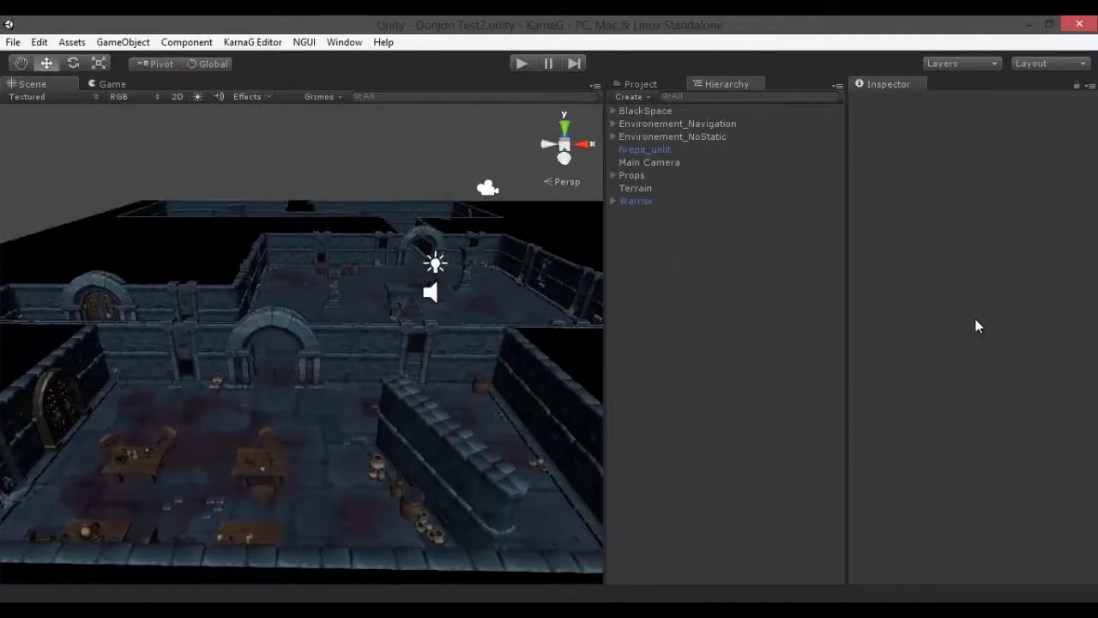
mouse_move(301, 246)
right_mouse_down()
mouse_move(520, 193)
mouse_move(326, 181)
mouse_move(549, 383)
right_mouse_up()
key("shift+space")
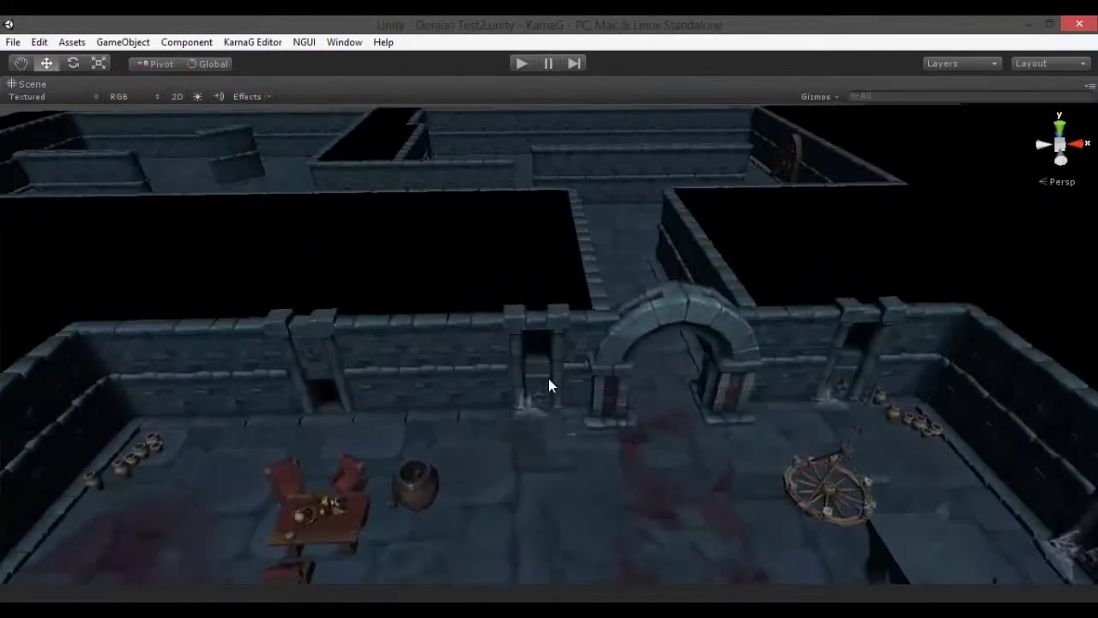
Step: Frame the two-pillar object down the corridor, then orbit to face the stone archway
mouse_move(630, 314)
middle_mouse_down()
mouse_move(419, 415)
mouse_move(395, 406)
middle_mouse_up()
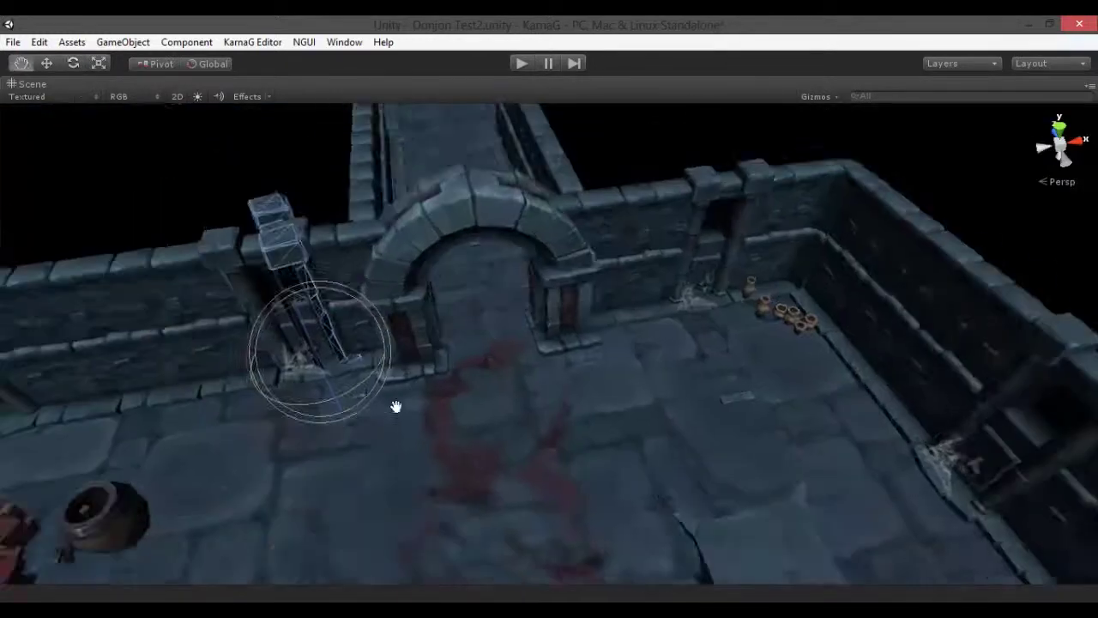
left_click(334, 151)
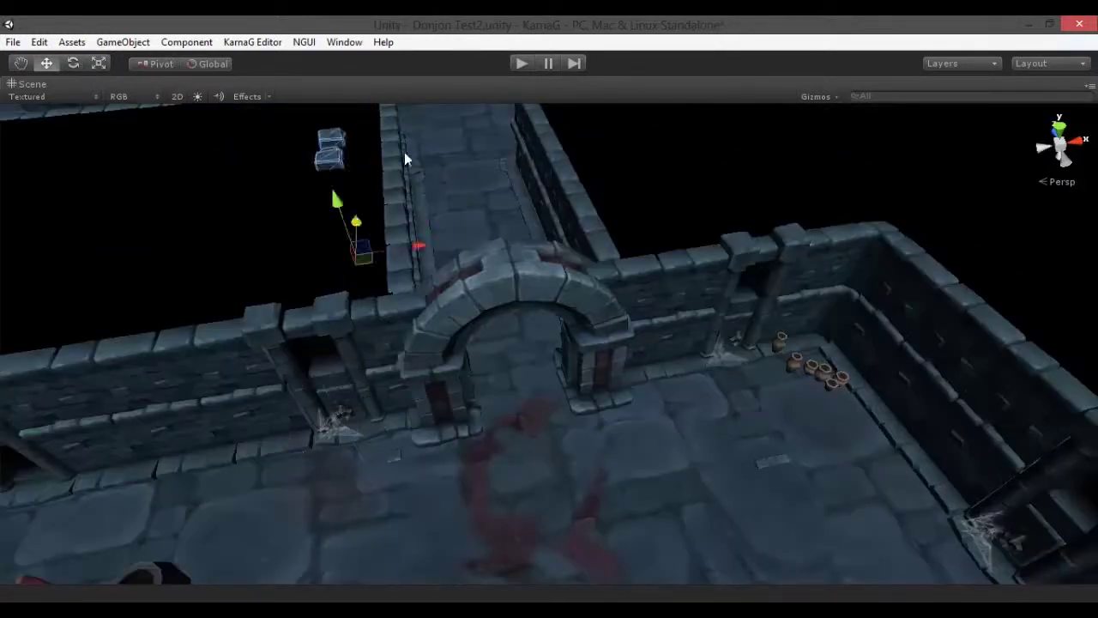
key("f")
mouse_move(587, 392)
right_mouse_down()
mouse_move(776, 369)
mouse_move(333, 309)
right_mouse_up()
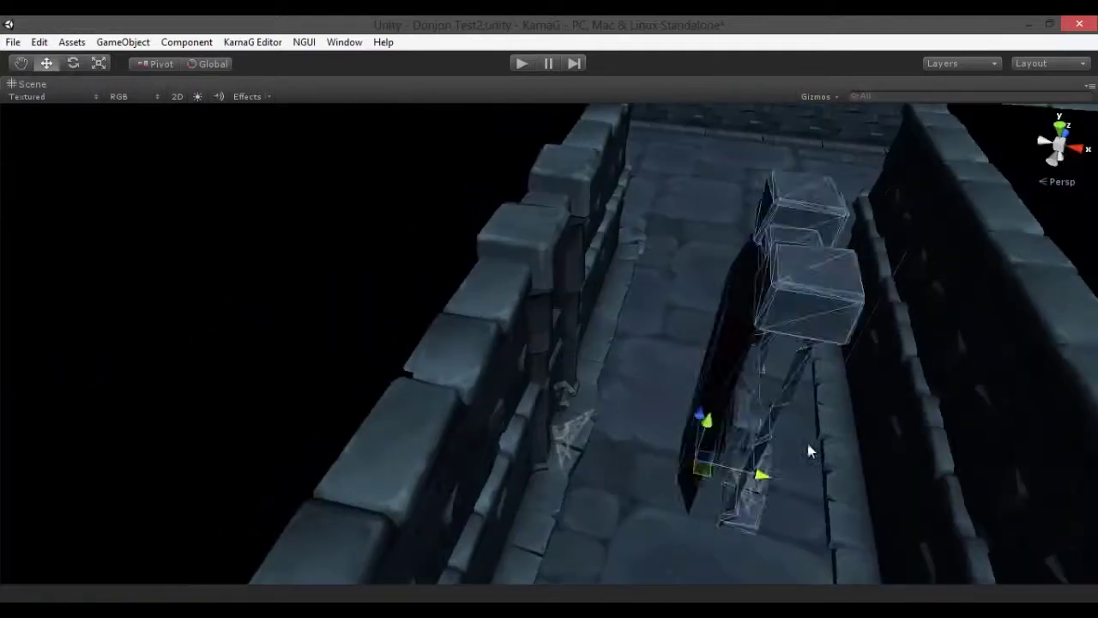
key("e")
key("f")
key("w")
key("f")
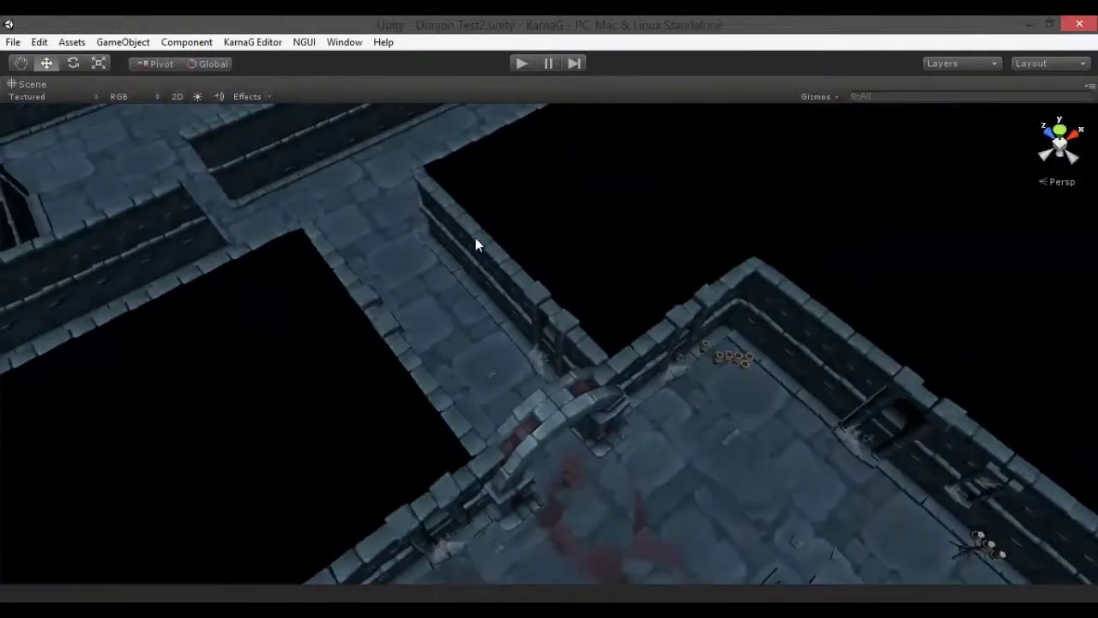
mouse_move(464, 461)
right_mouse_down()
mouse_move(270, 197)
mouse_move(834, 288)
mouse_move(529, 373)
mouse_move(944, 354)
right_mouse_up()
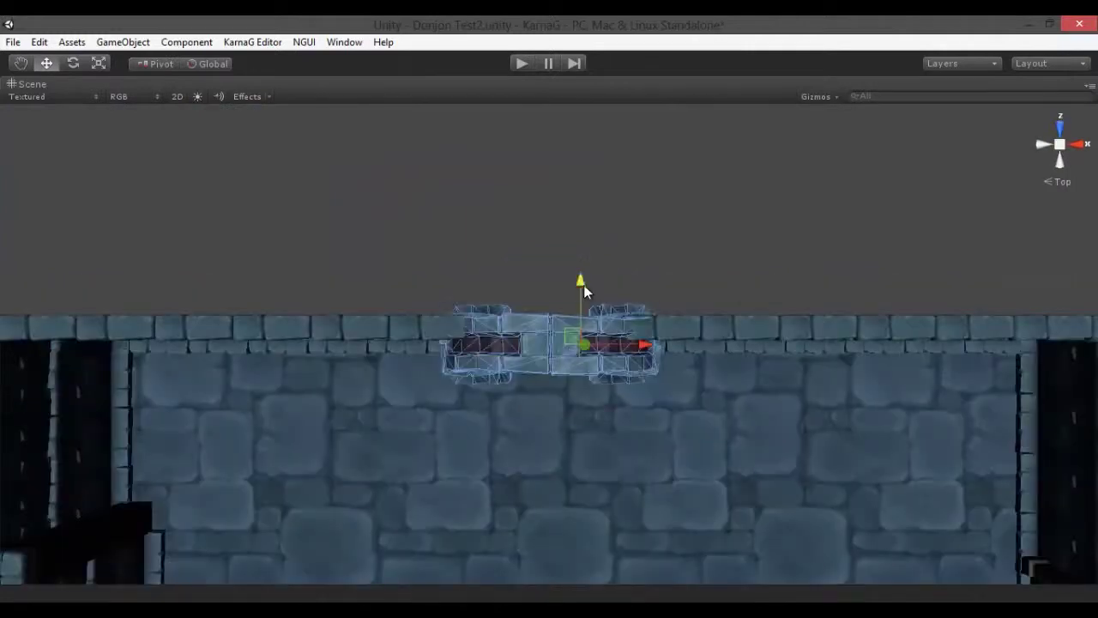
Step: Place a wood door prefab from Doors_Gates into the stone archway
key("shift+space")
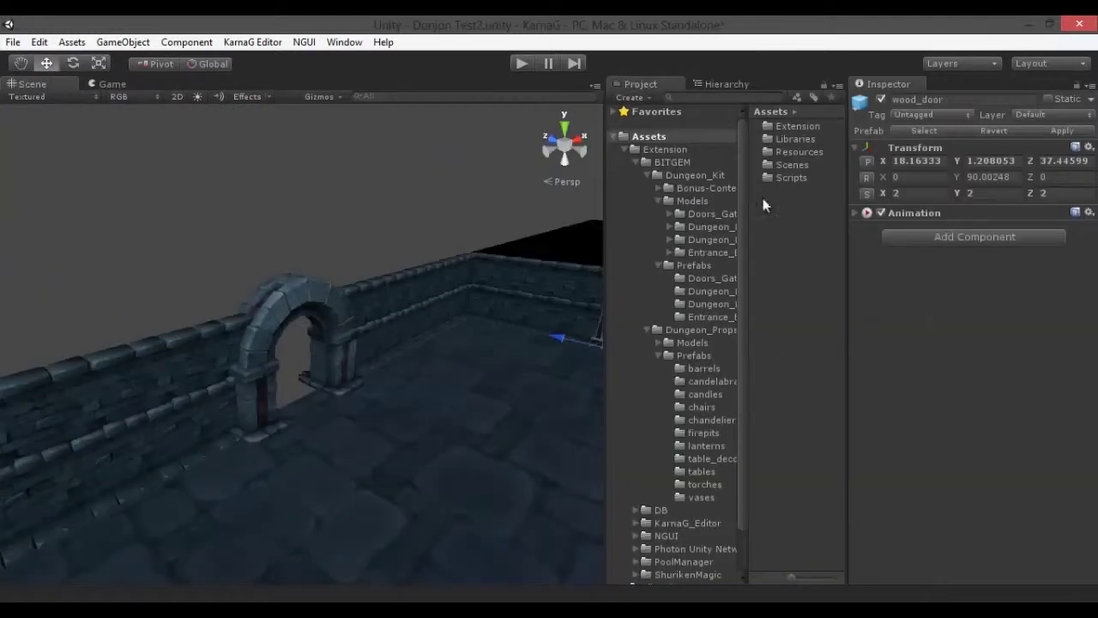
left_click(668, 213)
left_click(717, 227)
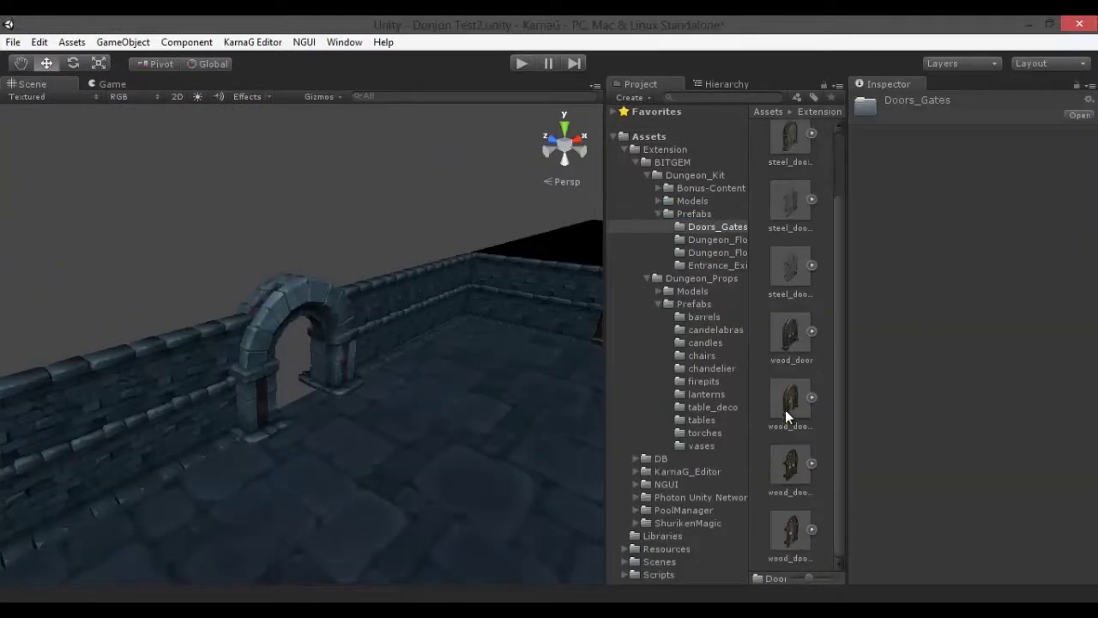
left_click_drag(785, 409, 316, 416)
key("f")
mouse_move(490, 352)
left_mouse_down("alt")
mouse_move(410, 326)
mouse_move(71, 326)
mouse_move(117, 104)
left_mouse_up("alt")
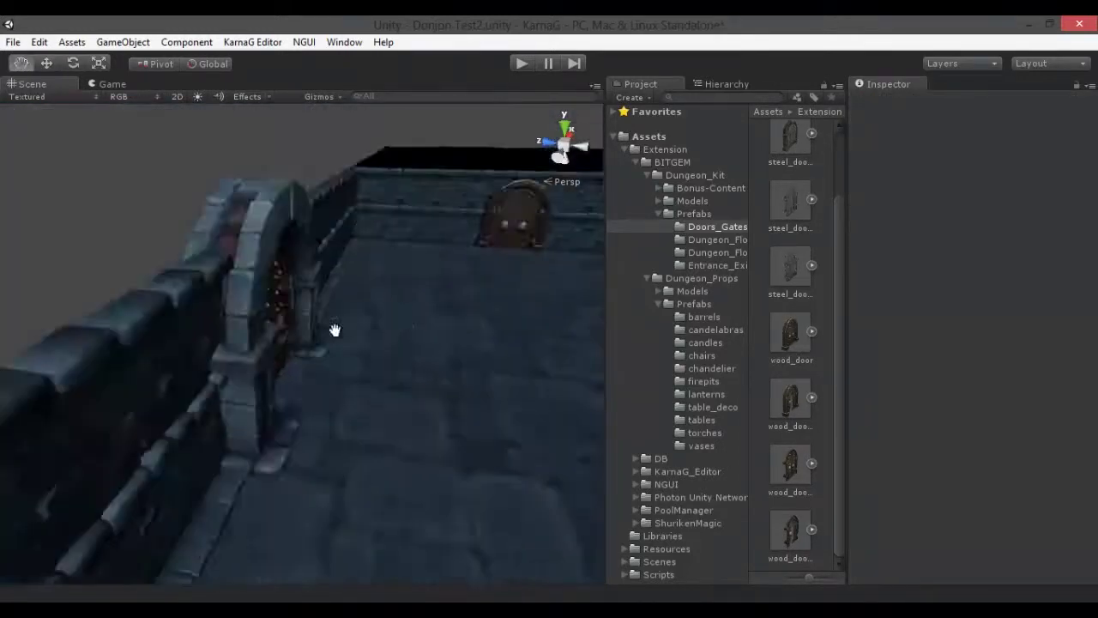
Step: Check the Game view, select Terrain, Warrior and Main Camera, then view the level full-size
left_click(112, 83)
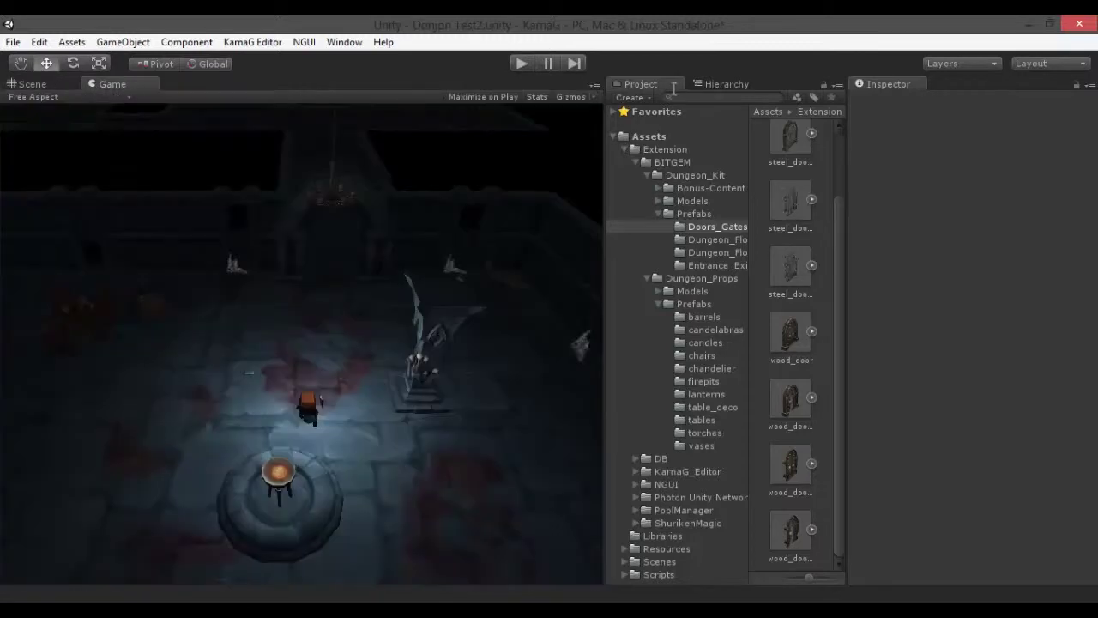
left_click(727, 84)
left_click(635, 188)
left_click(636, 201)
left_click(639, 161)
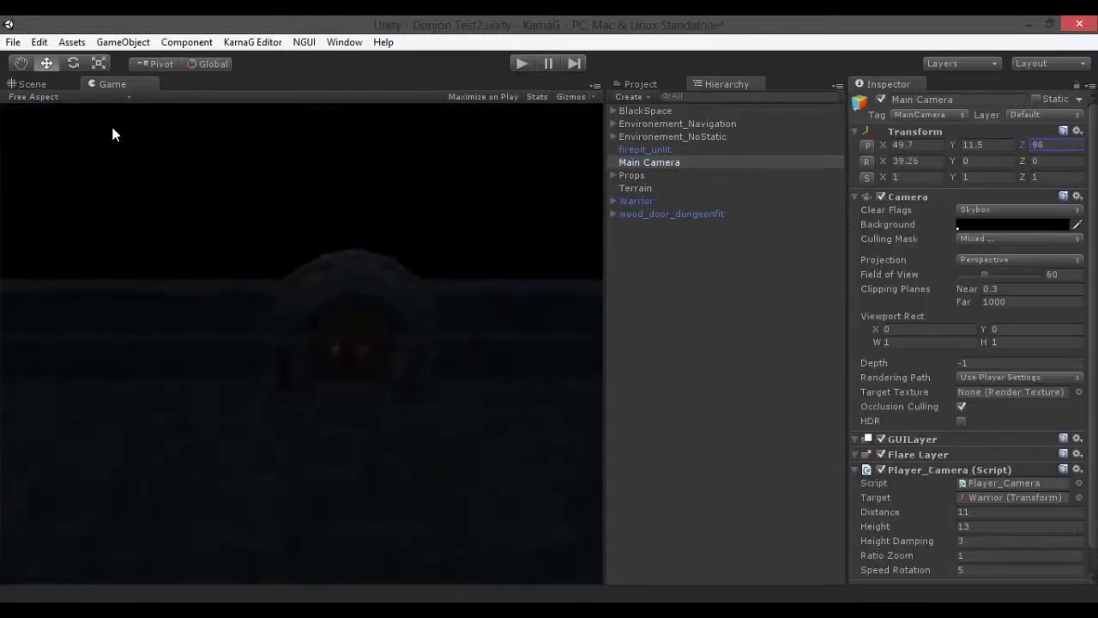
double_click(34, 83)
mouse_move(111, 215)
left_mouse_down("alt")
mouse_move(166, 331)
mouse_move(429, 399)
mouse_move(508, 307)
mouse_move(450, 399)
mouse_move(33, 307)
left_mouse_up("alt")
Step: Move the pillar beside the door up-left against the wall edge
key("f")
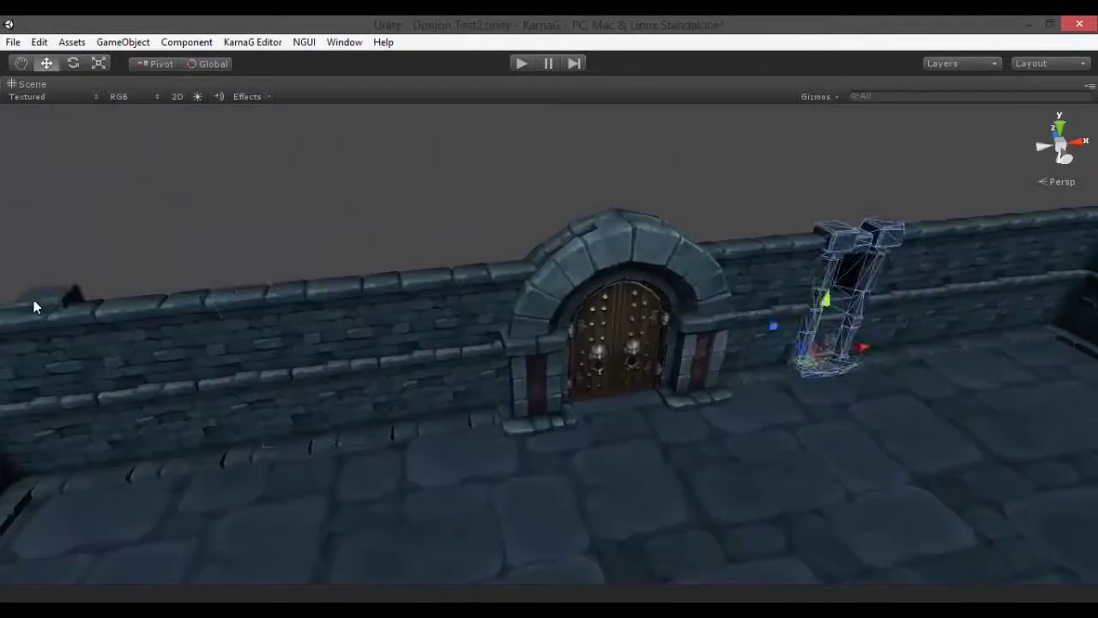
mouse_move(248, 337)
left_mouse_down("alt")
mouse_move(208, 431)
mouse_move(429, 421)
mouse_move(427, 475)
mouse_move(184, 537)
mouse_move(237, 392)
mouse_move(665, 355)
mouse_move(527, 461)
mouse_move(592, 401)
mouse_move(458, 421)
mouse_move(572, 387)
mouse_move(564, 490)
left_mouse_up("alt")
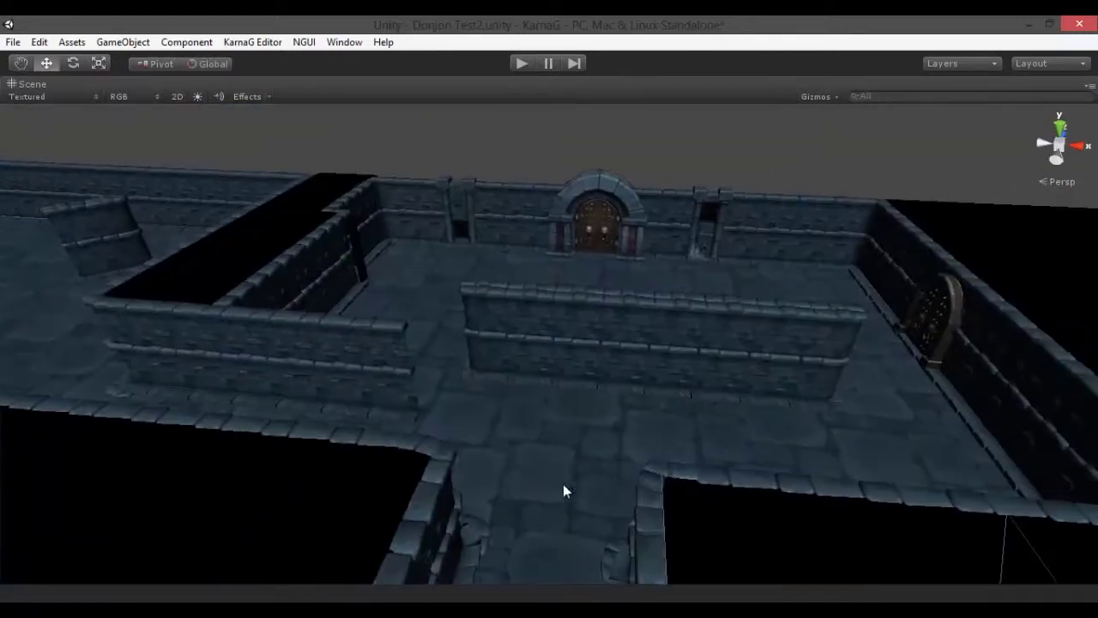
left_click_drag(598, 210, 447, 212, "alt")
left_click_drag(554, 303, 459, 296)
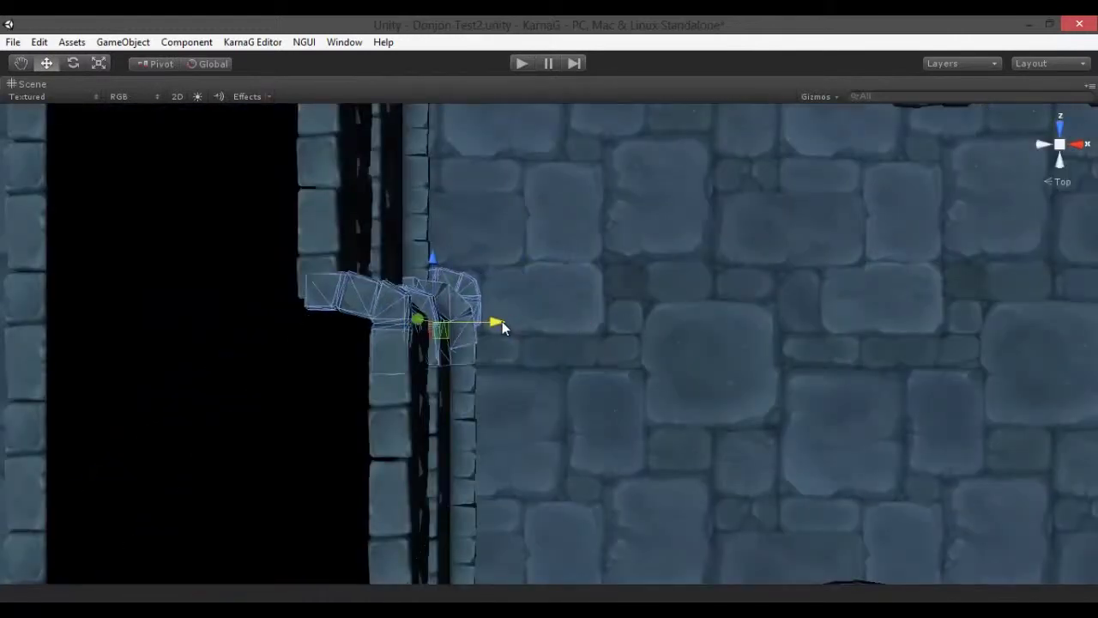
mouse_move(517, 333)
left_mouse_down("alt")
mouse_move(327, 406)
mouse_move(673, 375)
left_mouse_up("alt")
mouse_move(140, 478)
left_mouse_down("alt")
mouse_move(473, 454)
mouse_move(380, 417)
mouse_move(471, 306)
mouse_move(829, 373)
mouse_move(168, 388)
left_mouse_up("alt")
Step: Maximize the scene again and inspect the arch from both sides
key("shift+space")
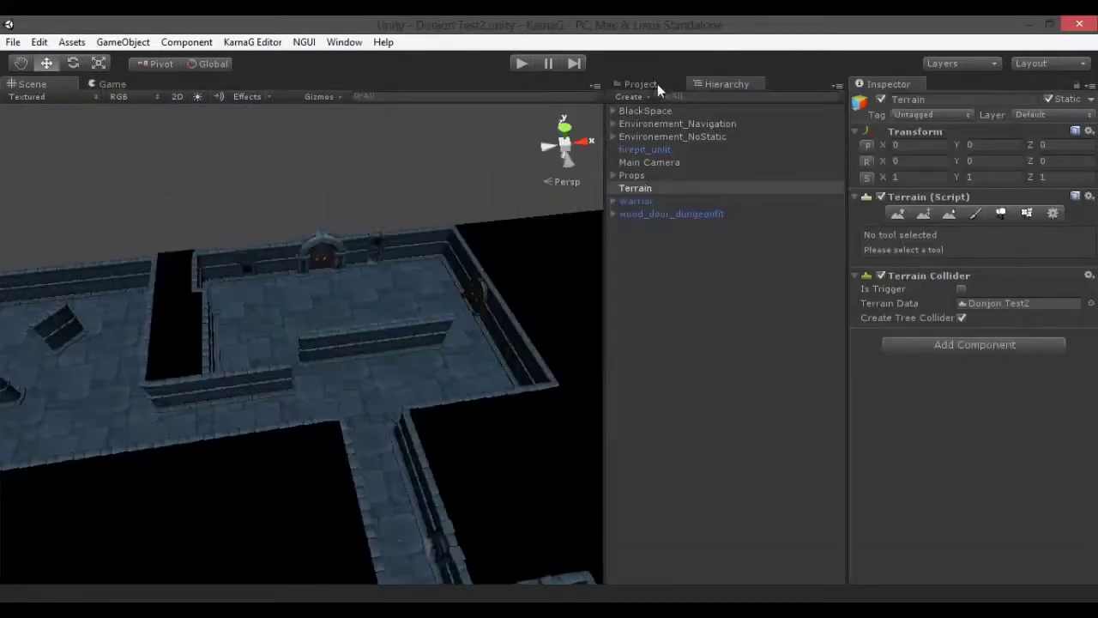
scroll(368, 380, "down", 3)
key("shift+space")
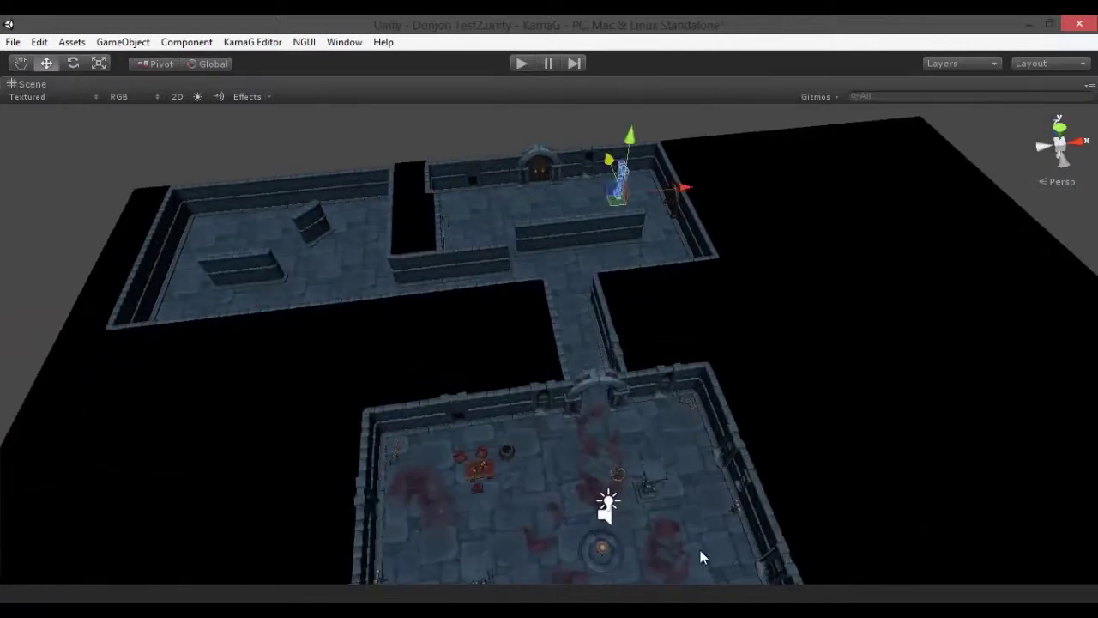
key("f")
mouse_move(510, 409)
left_mouse_down("alt")
mouse_move(973, 452)
mouse_move(510, 426)
left_mouse_up("alt")
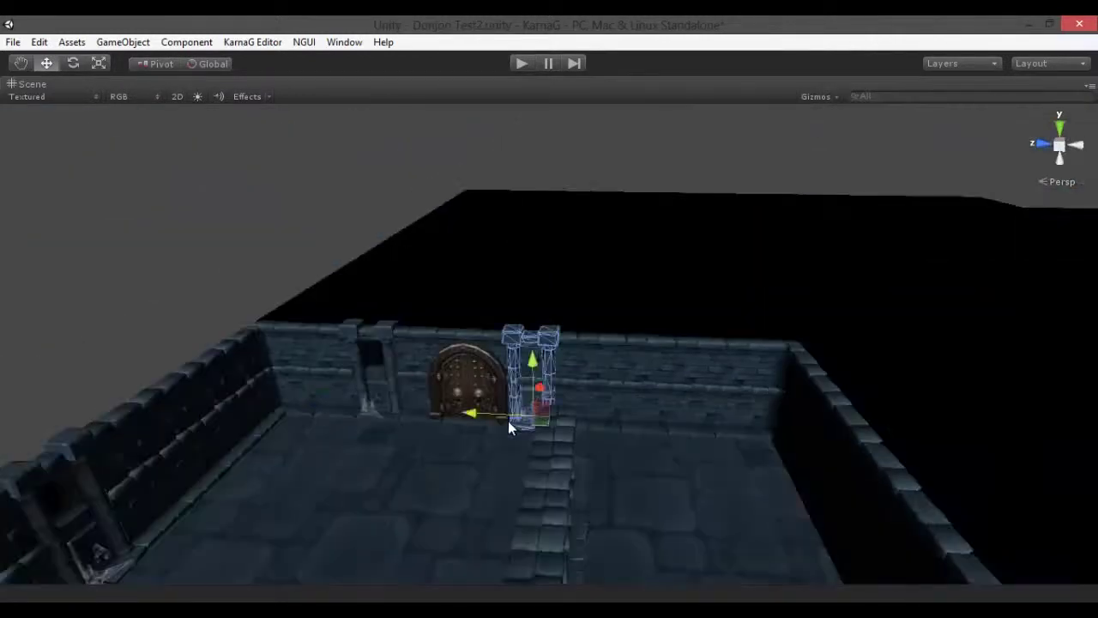
mouse_move(619, 424)
left_mouse_down("alt")
mouse_move(355, 431)
mouse_move(631, 338)
left_mouse_up("alt")
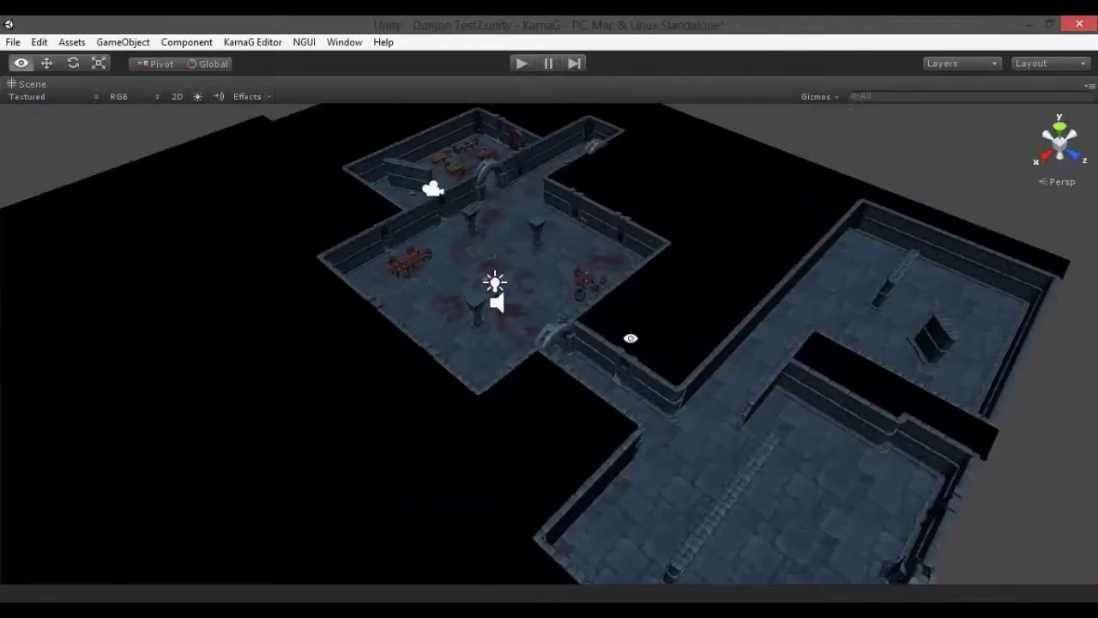
Step: Select the wall piece by the arch and inspect it from several angles
left_click(890, 392)
key("f")
mouse_move(582, 497)
left_mouse_down("alt")
mouse_move(446, 438)
mouse_move(412, 406)
mouse_move(686, 495)
mouse_move(864, 268)
mouse_move(574, 415)
left_mouse_up("alt")
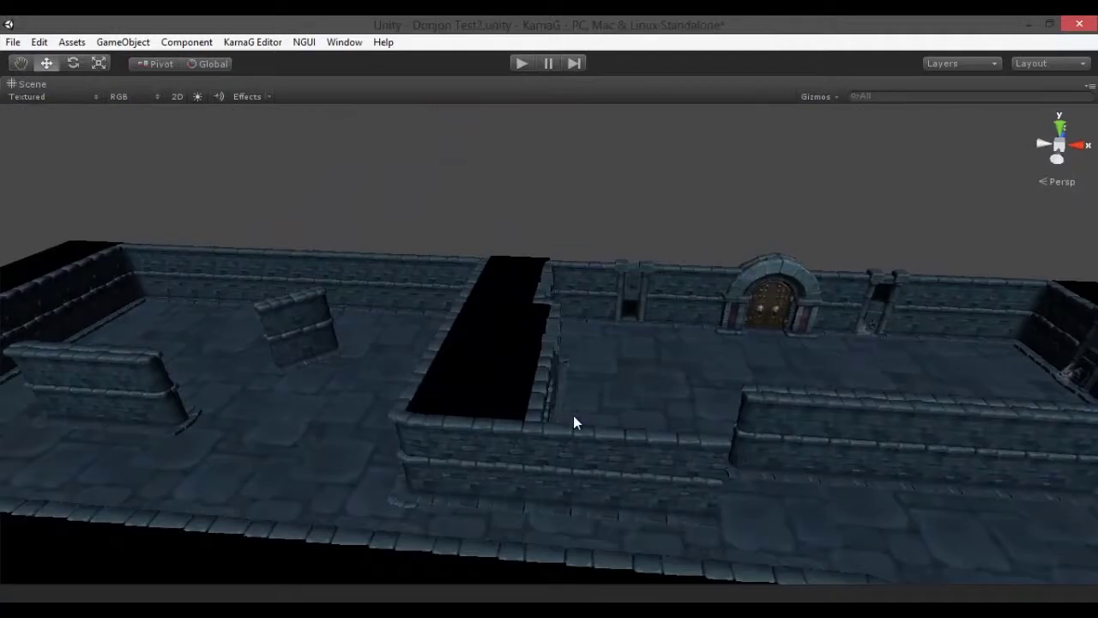
left_click_drag(679, 438, 388, 496, "alt")
key("f")
left_click_drag(703, 384, 541, 326, "alt")
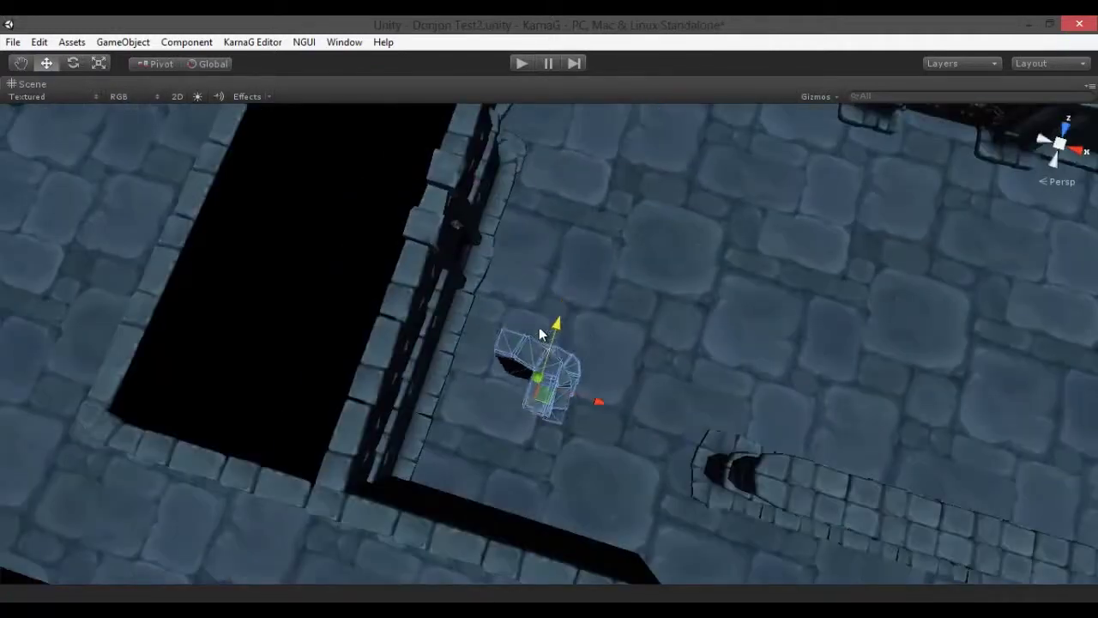
mouse_move(532, 434)
left_mouse_down("alt")
mouse_move(675, 397)
mouse_move(357, 354)
mouse_move(512, 404)
mouse_move(349, 385)
mouse_move(446, 294)
mouse_move(1068, 167)
left_mouse_up("alt")
Step: Review the corridor walls around the selected wall piece from top-down and oblique views
left_click(1062, 161)
mouse_move(600, 360)
left_mouse_down("alt")
mouse_move(625, 413)
mouse_move(642, 534)
mouse_move(528, 373)
mouse_move(529, 326)
left_mouse_up("alt")
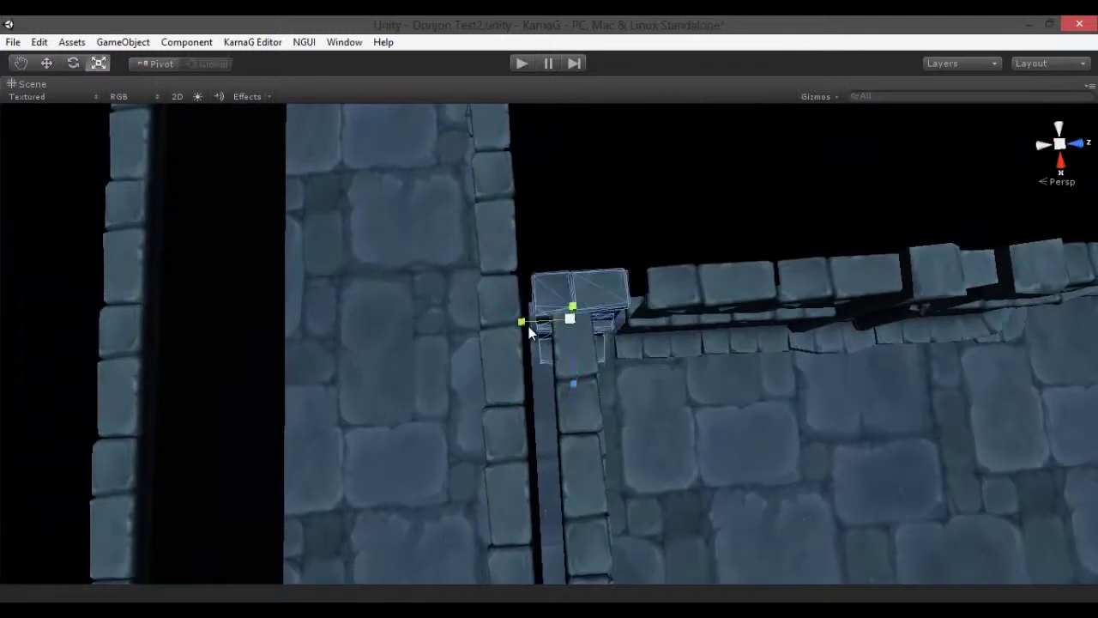
left_click_drag(643, 323, 677, 250, "alt")
scroll(617, 264, "down", 5)
key("f")
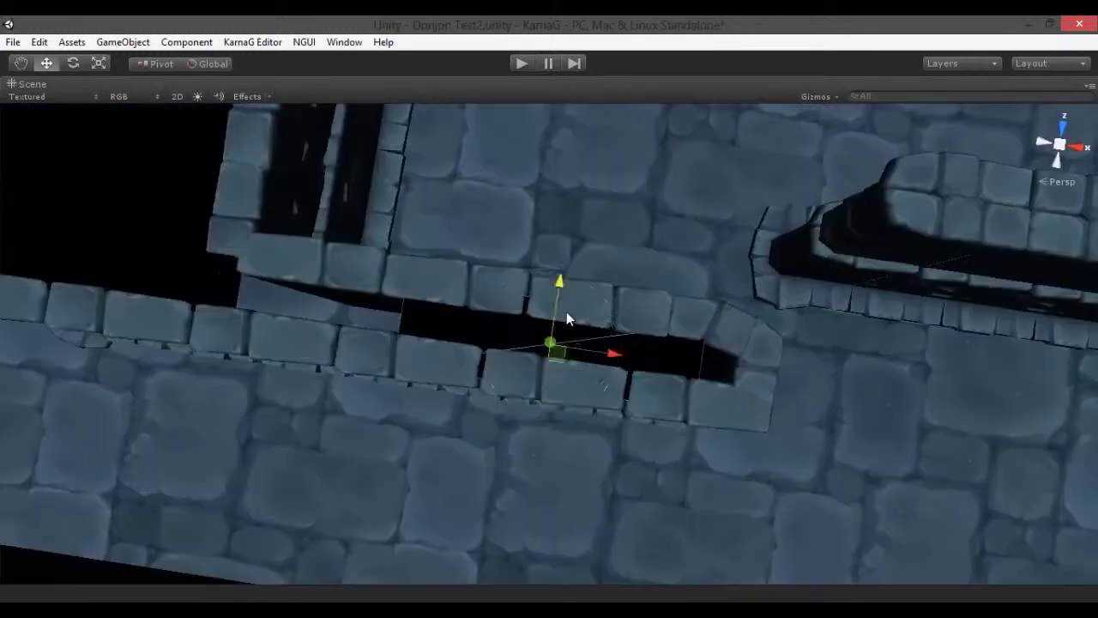
left_click_drag(514, 347, 631, 219, "alt")
scroll(472, 276, "down", 5)
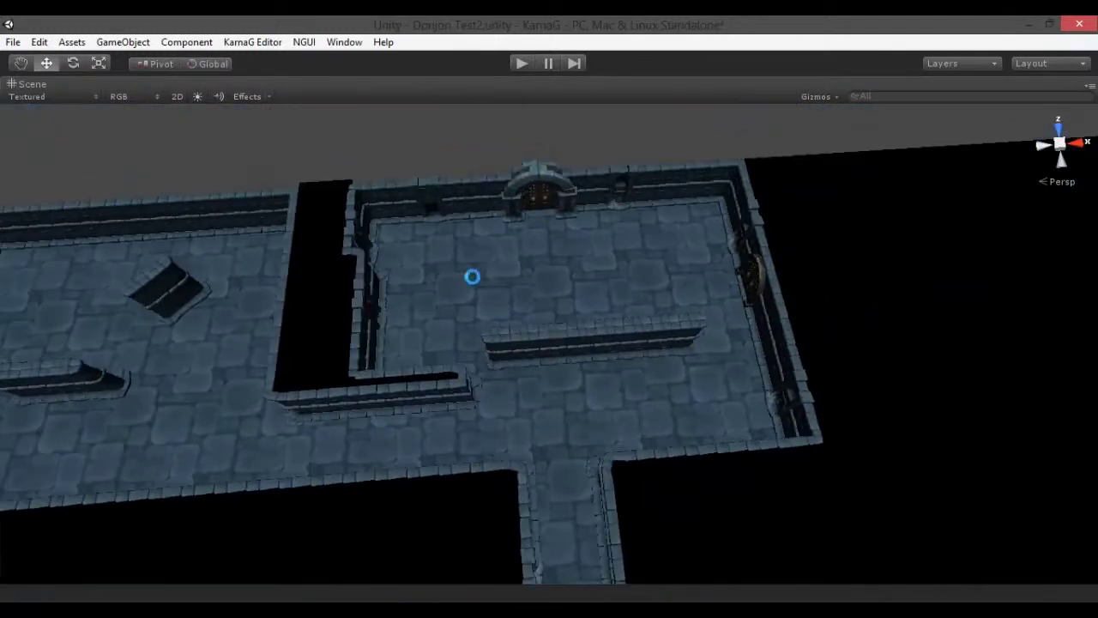
scroll(414, 344, "up", 5)
mouse_move(523, 387)
left_mouse_down("alt")
mouse_move(601, 319)
mouse_move(1092, 248)
mouse_move(682, 314)
mouse_move(654, 481)
left_mouse_up("alt")
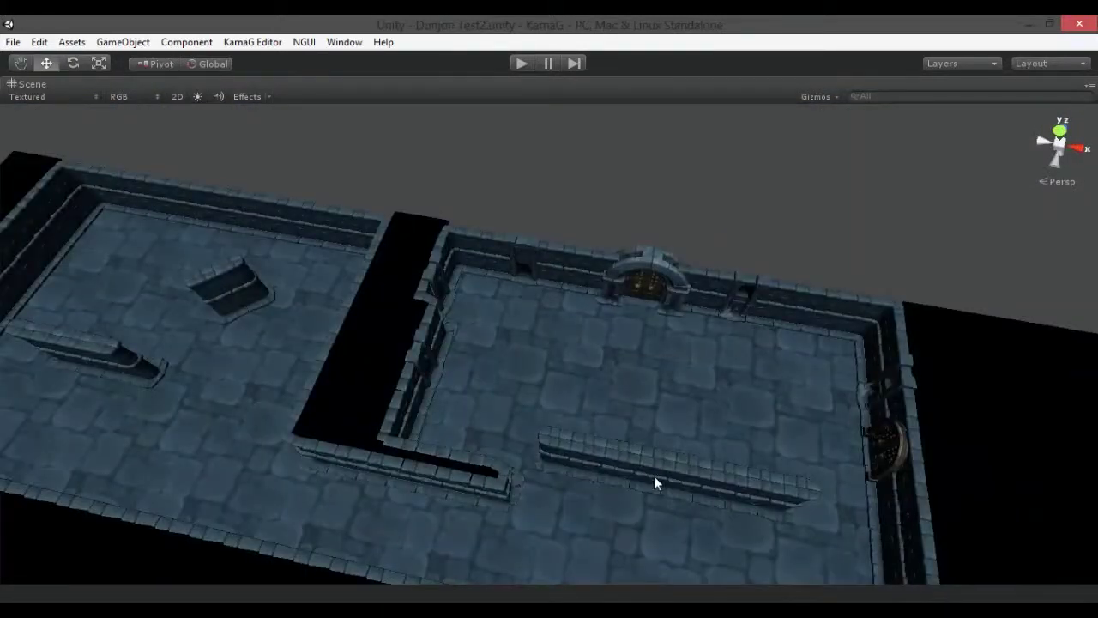
Step: Turn the selected white-cloth table about 40 degrees
key("shift+space")
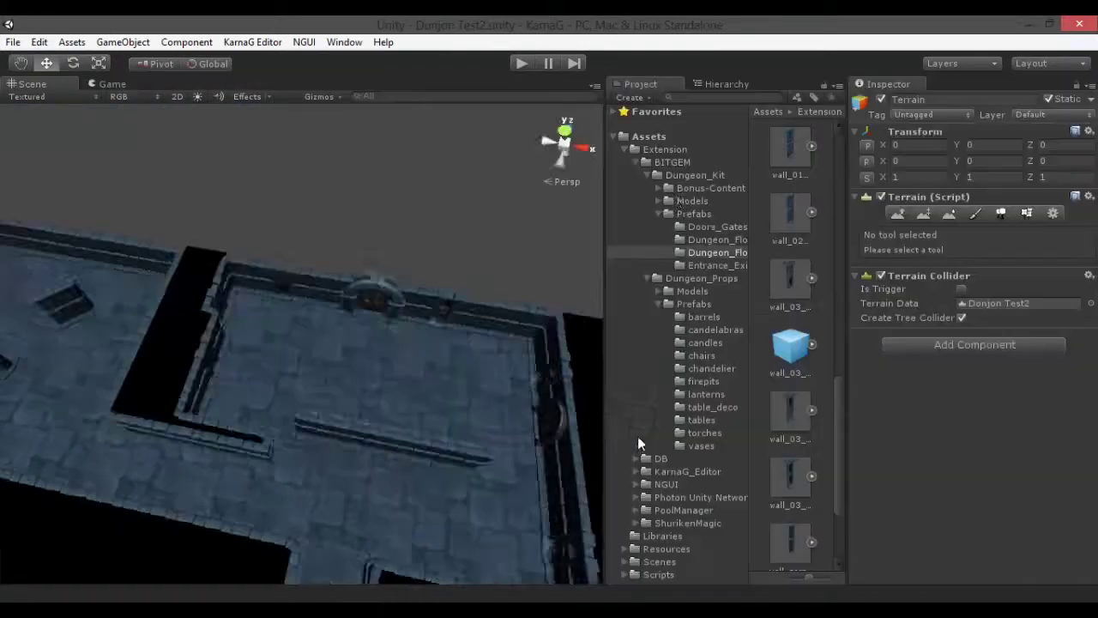
key("f")
key("e")
mouse_move(378, 360)
left_mouse_down()
mouse_move(426, 385)
mouse_move(305, 353)
mouse_move(360, 344)
mouse_move(284, 361)
left_mouse_up()
key("w")
Step: Place another white-cloth table in the room at scale 2
left_click_drag(798, 416, 253, 476)
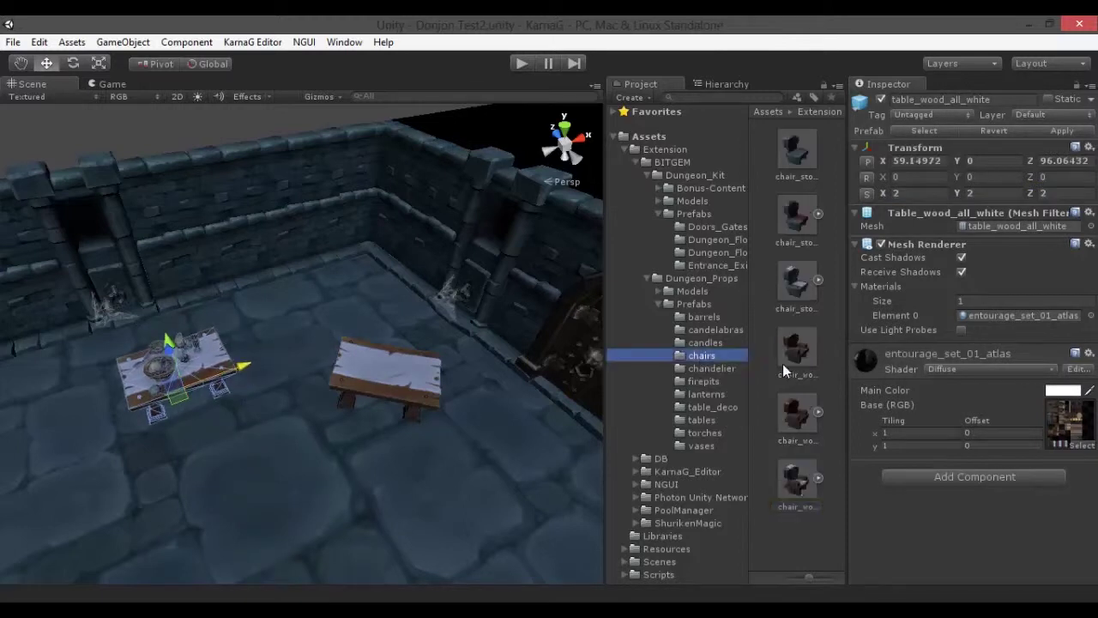
type("2")
key("Return")
mouse_move(287, 483)
left_mouse_down("alt")
mouse_move(184, 380)
mouse_move(412, 451)
mouse_move(493, 516)
left_mouse_up("alt")
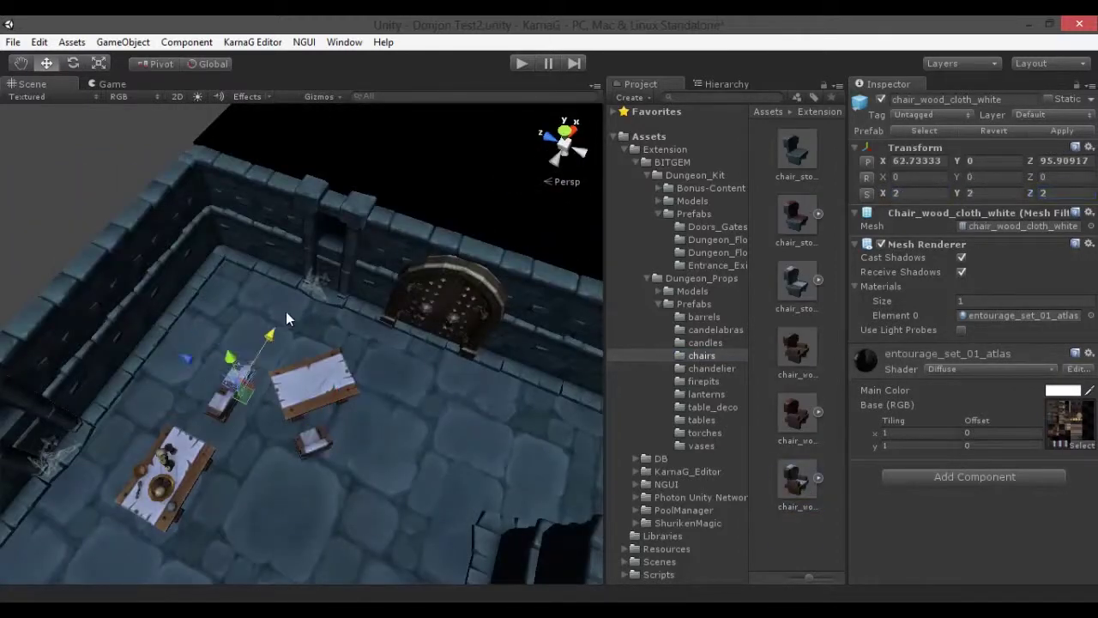
Step: Select and frame the white cloth chair for rotating
key("e")
key("f")
left_click(251, 396)
mouse_move(252, 396)
left_mouse_down("alt")
mouse_move(314, 422)
mouse_move(203, 434)
mouse_move(155, 412)
mouse_move(114, 431)
mouse_move(274, 412)
left_mouse_up("alt")
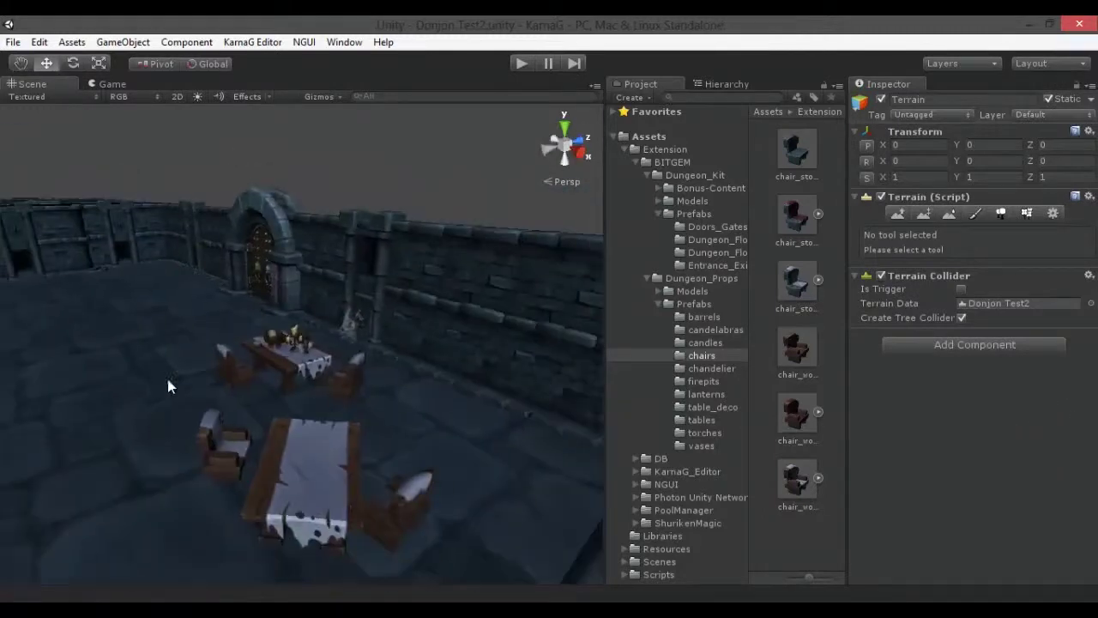
left_click_drag(254, 324, 724, 359, "alt")
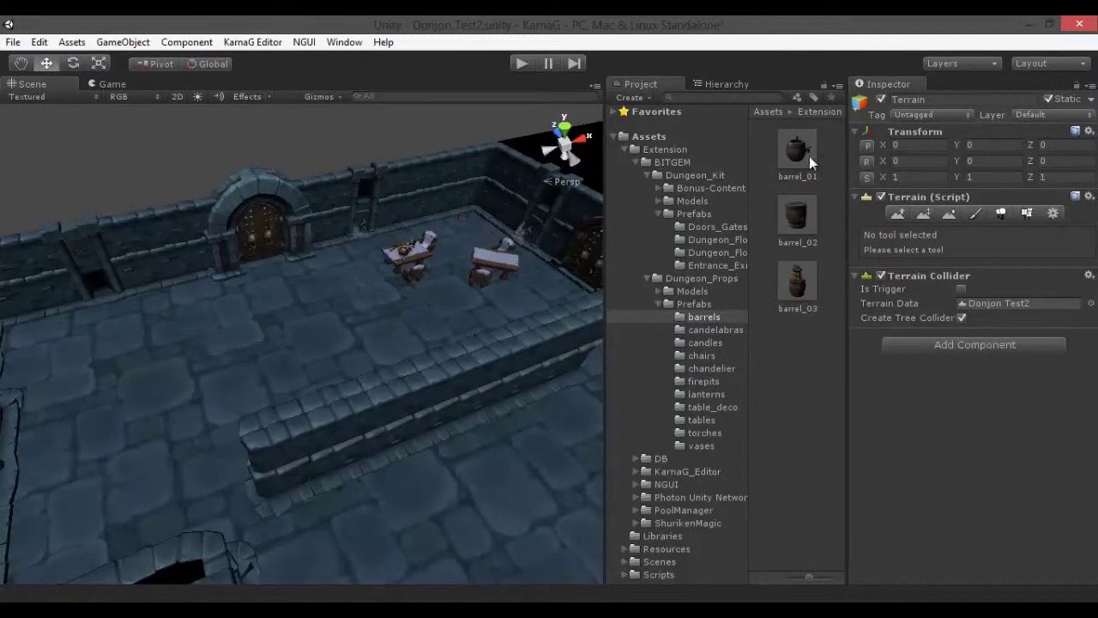
Step: Place a barrel_01 in the room
left_click_drag(798, 150, 498, 206)
key("f")
left_click_drag(146, 412, 279, 388, "alt")
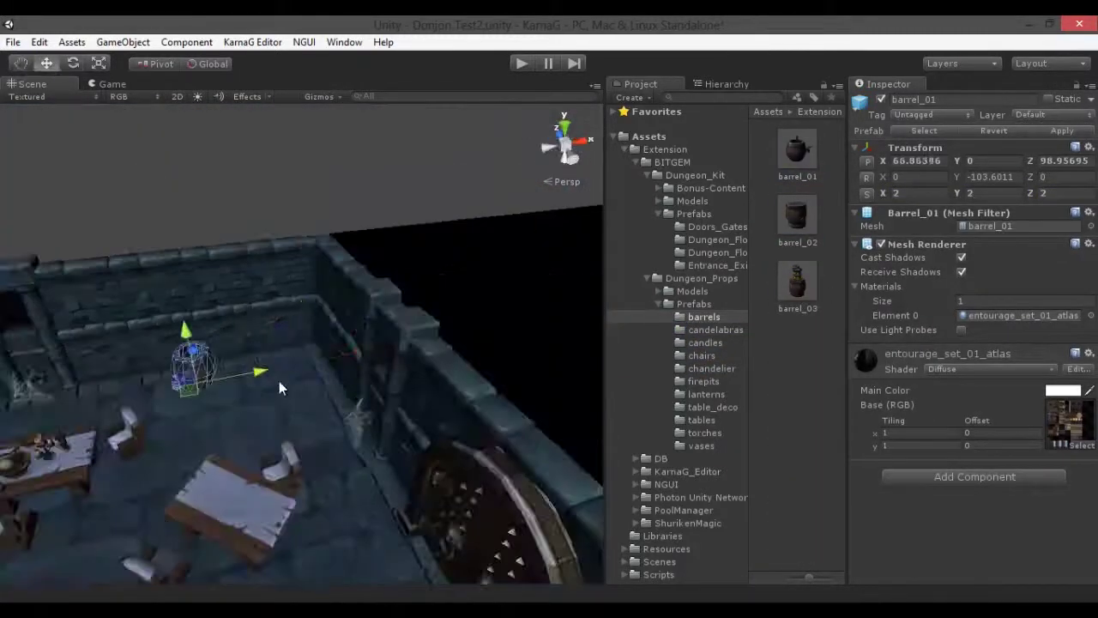
scroll(279, 388, "down", 6)
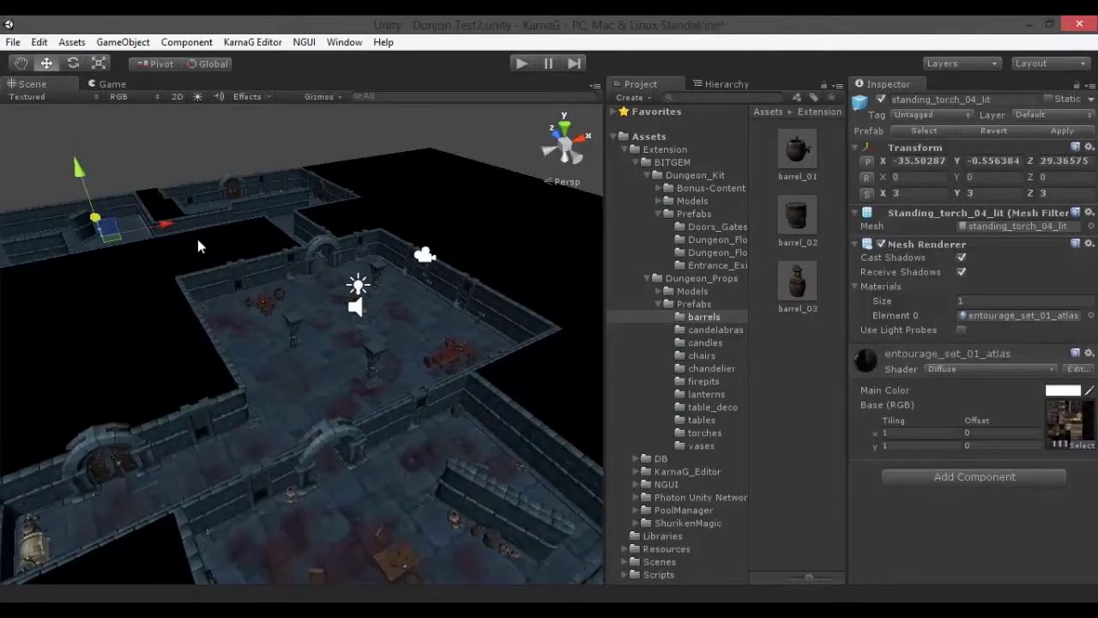
Step: Frame the standing torch, then view the whole dungeon
key("shift+space")
key("f")
left_click_drag(413, 344, 908, 225, "alt")
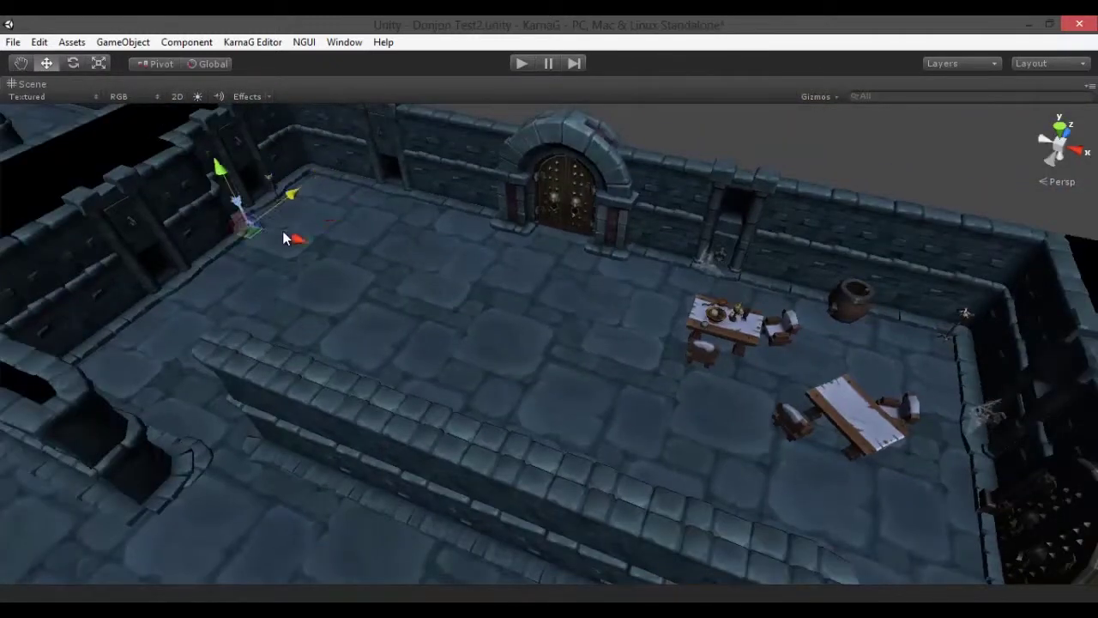
left_click_drag(296, 176, 429, 301, "alt")
scroll(505, 346, "down", 5)
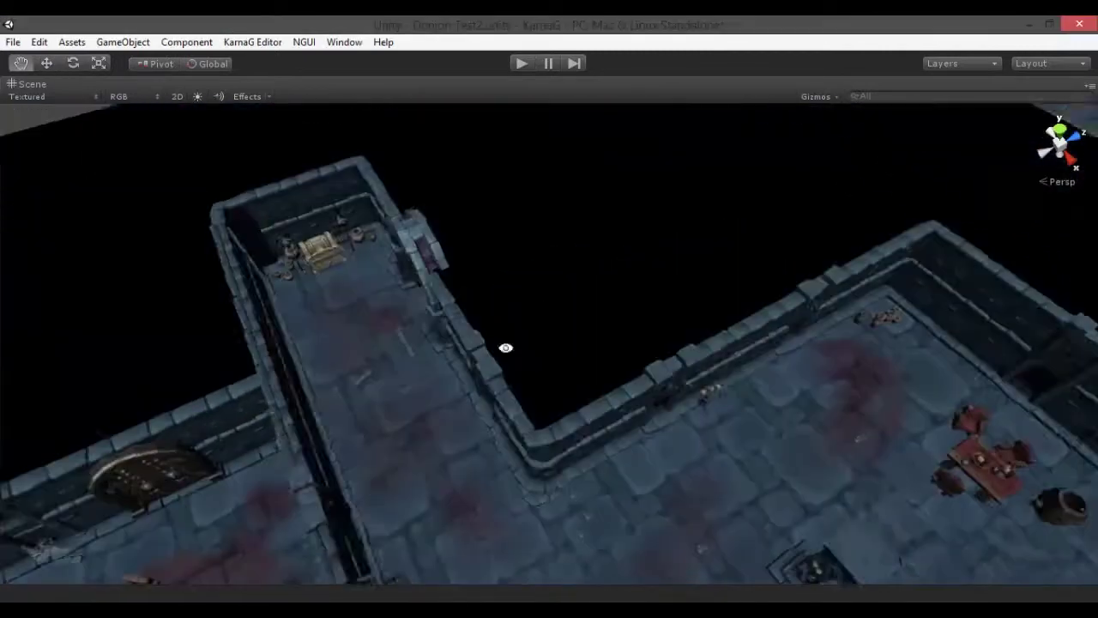
Step: Frame the treasure chest and look toward the arched door and low wall
left_click(506, 345)
key("f")
mouse_move(615, 456)
left_mouse_down("alt")
mouse_move(689, 450)
mouse_move(652, 403)
mouse_move(627, 445)
left_mouse_up("alt")
scroll(555, 469, "down", 5)
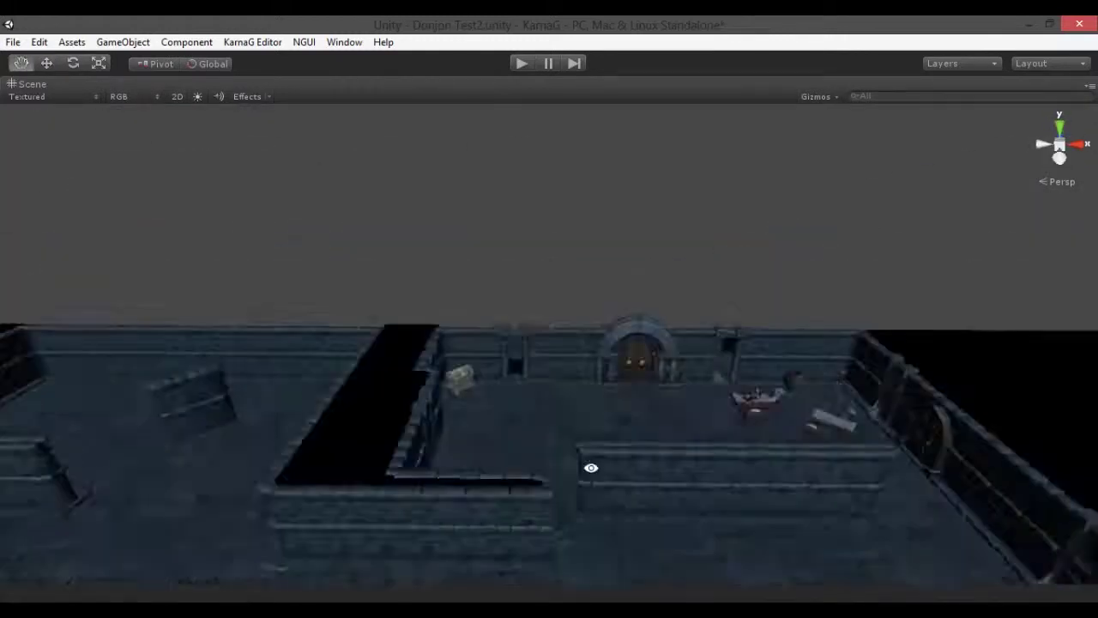
left_click_drag(556, 469, 716, 294, "alt")
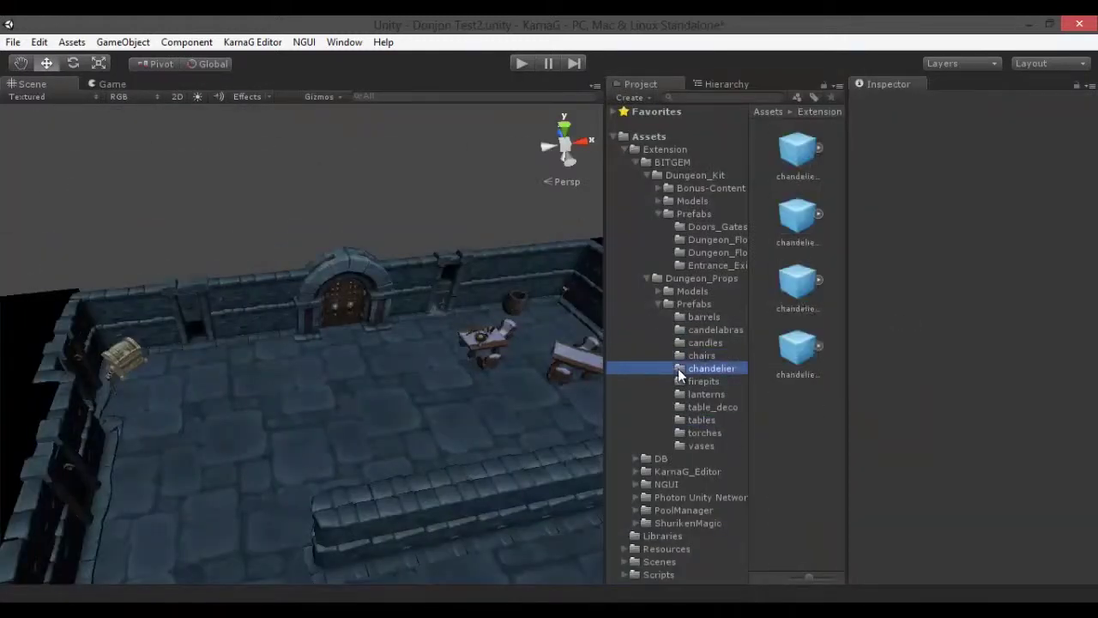
left_click_drag(378, 404, 378, 404, "alt")
Step: Place vase_07_01 and vase_06_02 along the base of the low wall
left_click(785, 472)
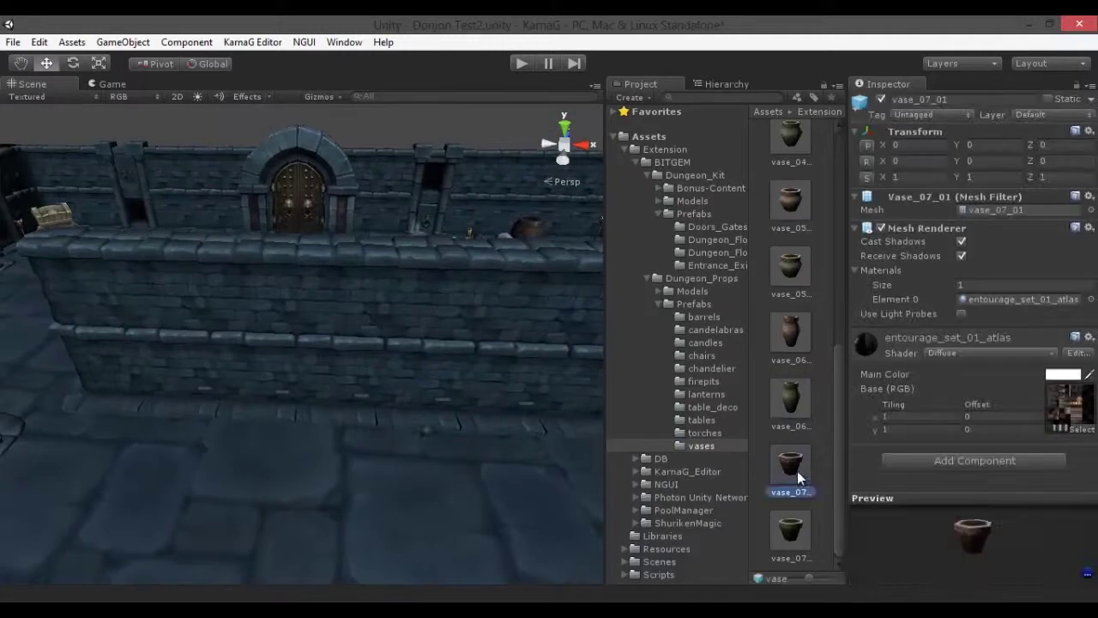
left_click_drag(531, 449, 756, 422, "alt")
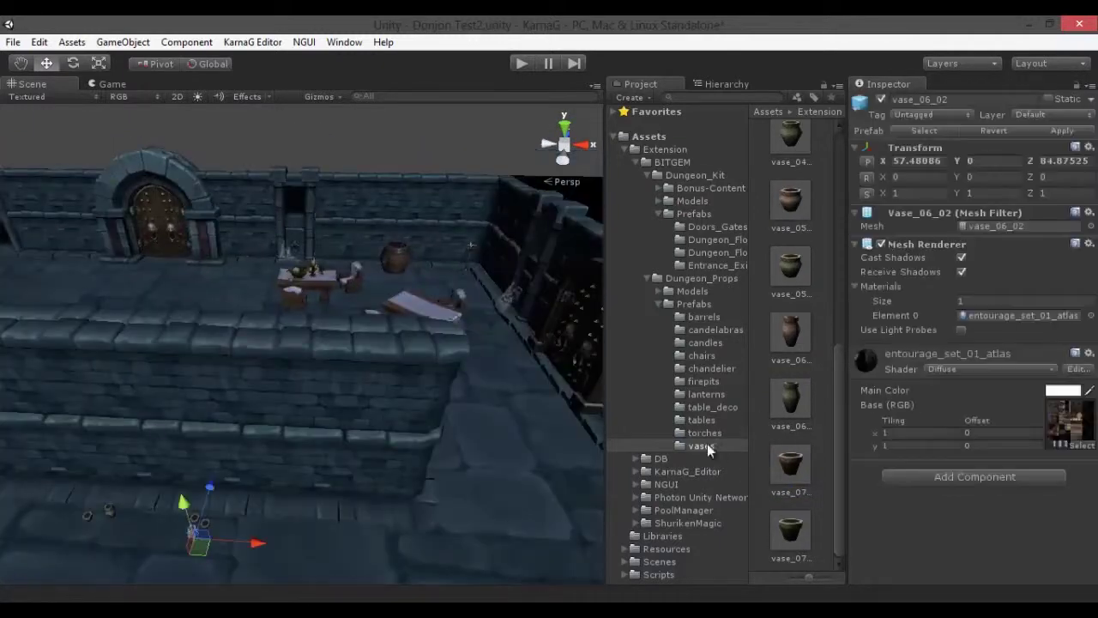
mouse_move(351, 532)
left_mouse_down("alt")
mouse_move(580, 388)
mouse_move(232, 461)
left_mouse_up("alt")
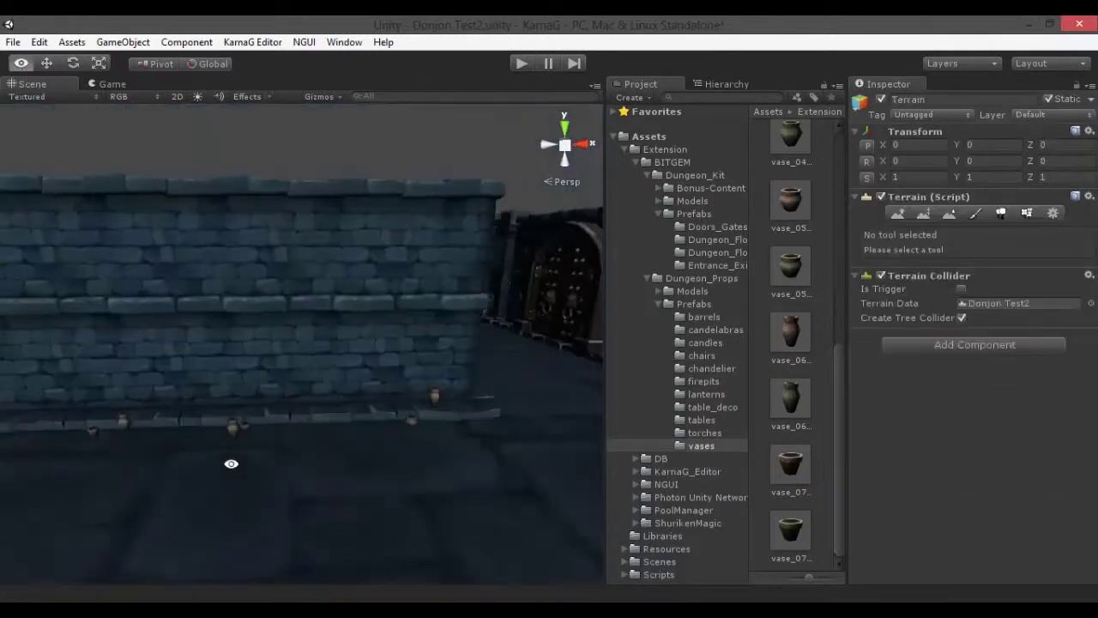
left_click(233, 461)
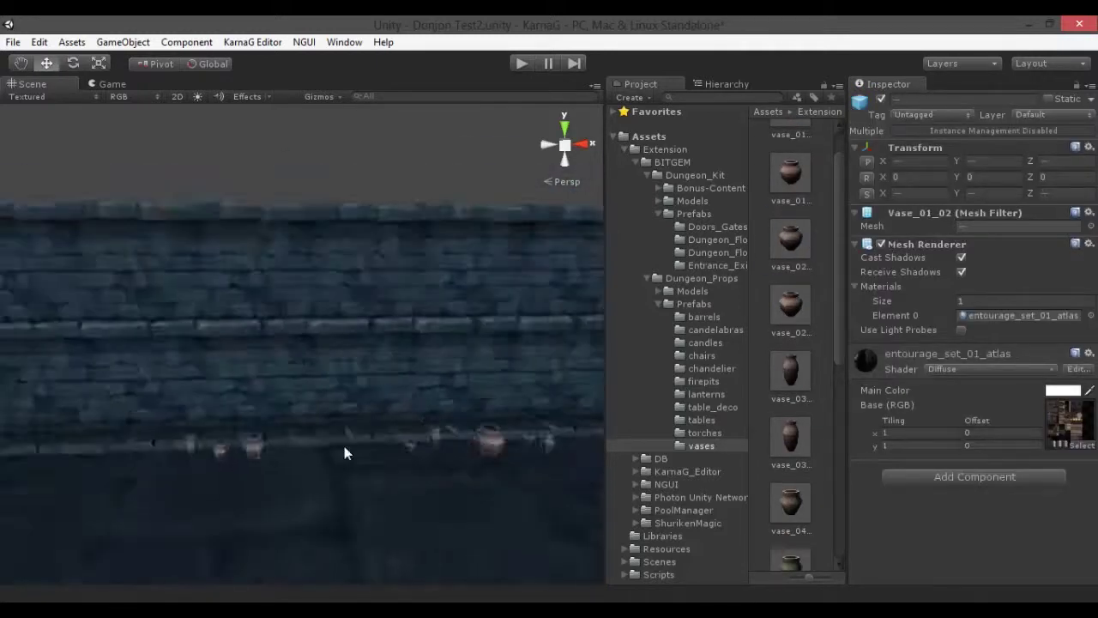
mouse_move(22, 418)
left_mouse_down("alt")
mouse_move(359, 486)
mouse_move(191, 436)
left_mouse_up("alt")
left_click(359, 487)
Step: Inspect the vases up close, then pull back to a wide dungeon view
left_click_drag(190, 436, 252, 413)
left_click_drag(420, 305, 196, 437, "alt")
left_click(297, 357)
left_click(362, 343)
mouse_move(297, 358)
left_mouse_down("alt")
mouse_move(362, 344)
mouse_move(331, 351)
mouse_move(358, 312)
left_mouse_up("alt")
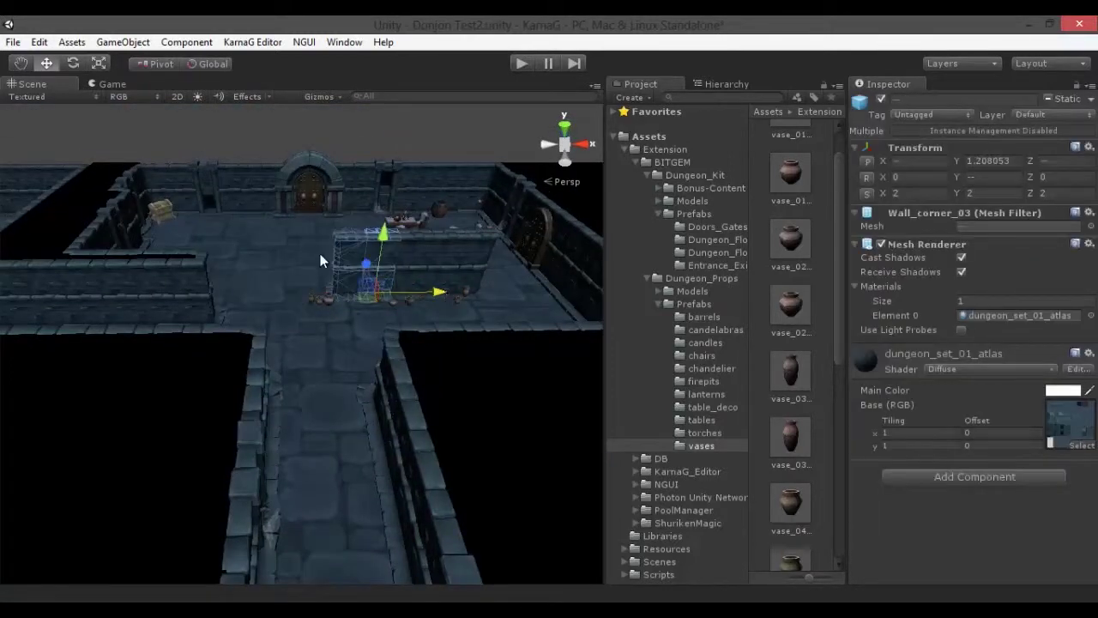
Step: Check vase_04_01 among the wall vases and orbit out wide
left_click(258, 369)
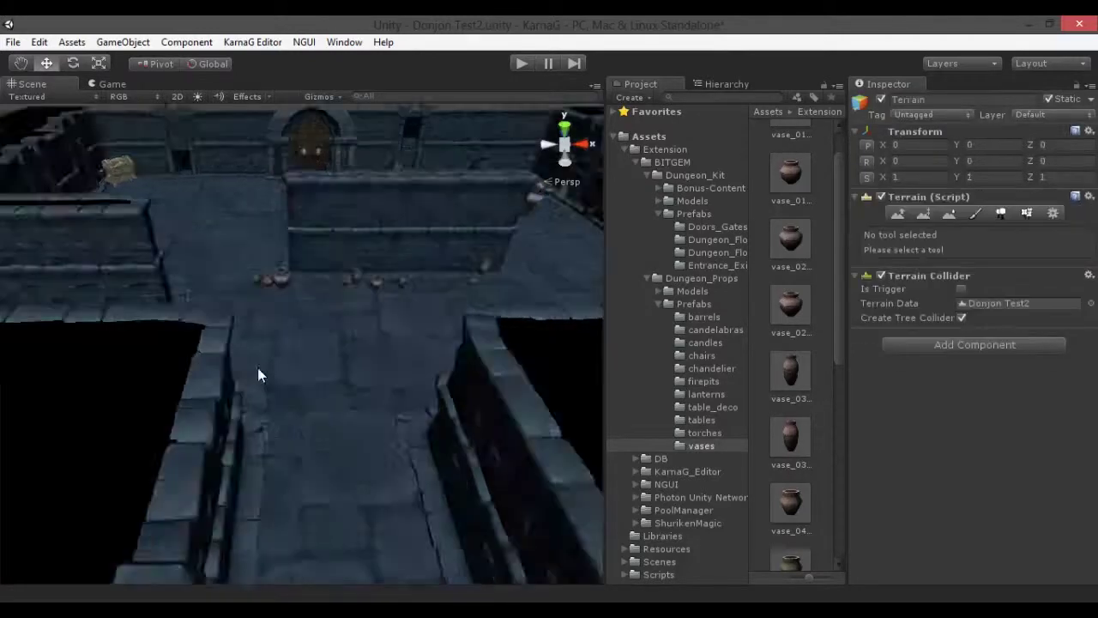
scroll(258, 369, "up", 5)
left_click(396, 421)
left_click(375, 489)
scroll(375, 489, "down", 5)
left_click_drag(375, 489, 302, 434, "alt")
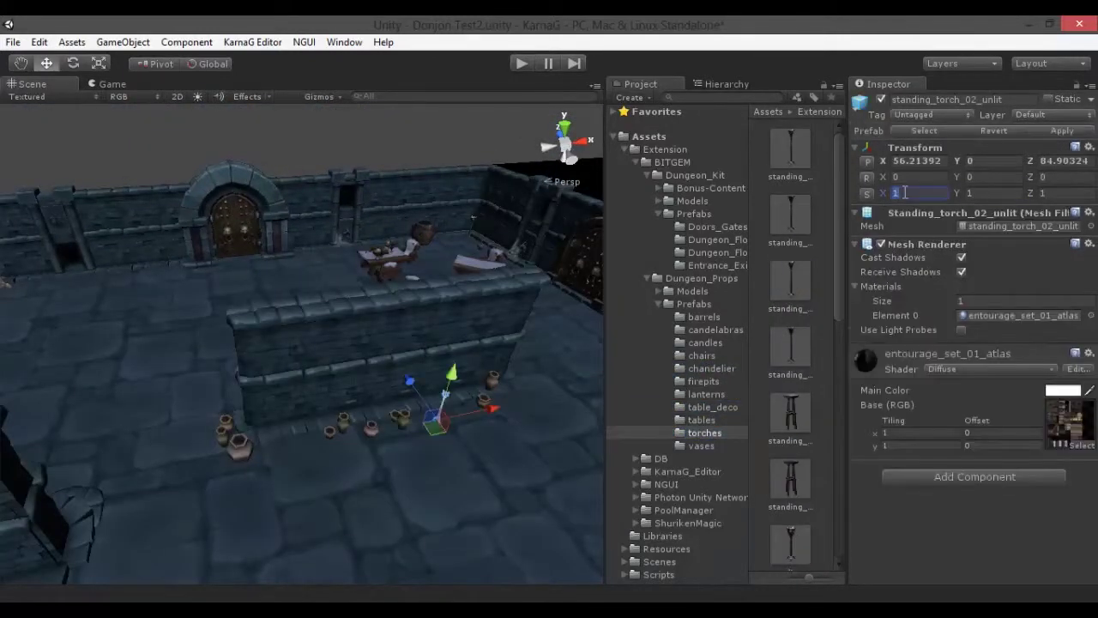
Step: Clear the prop selection and restore the full editor layout
left_click(366, 396)
left_click(196, 384)
key("shift+space")
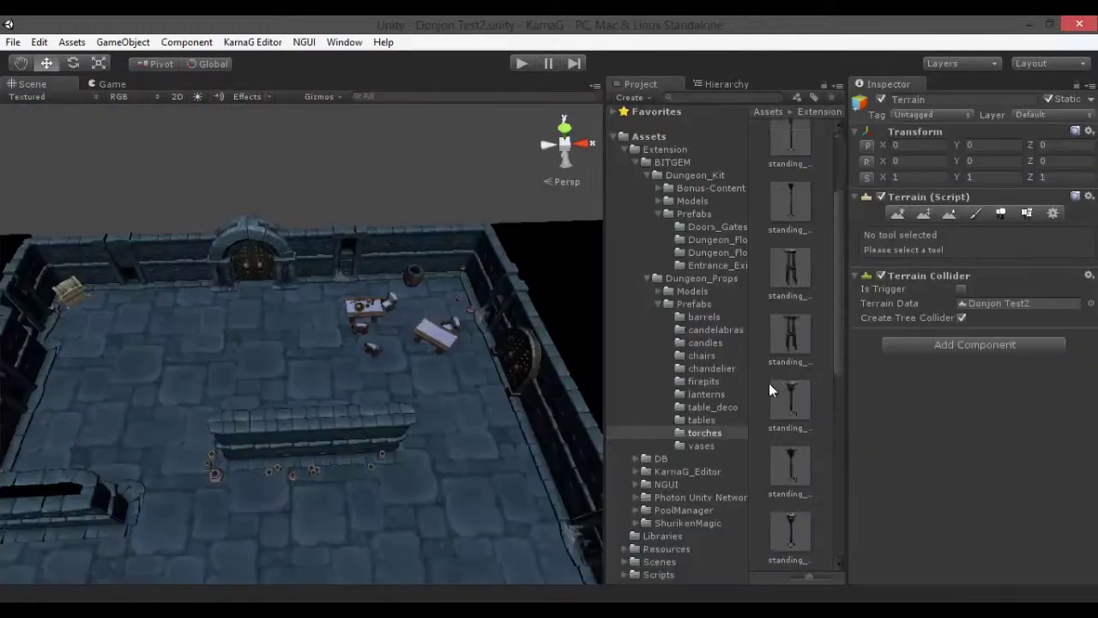
left_click(702, 420)
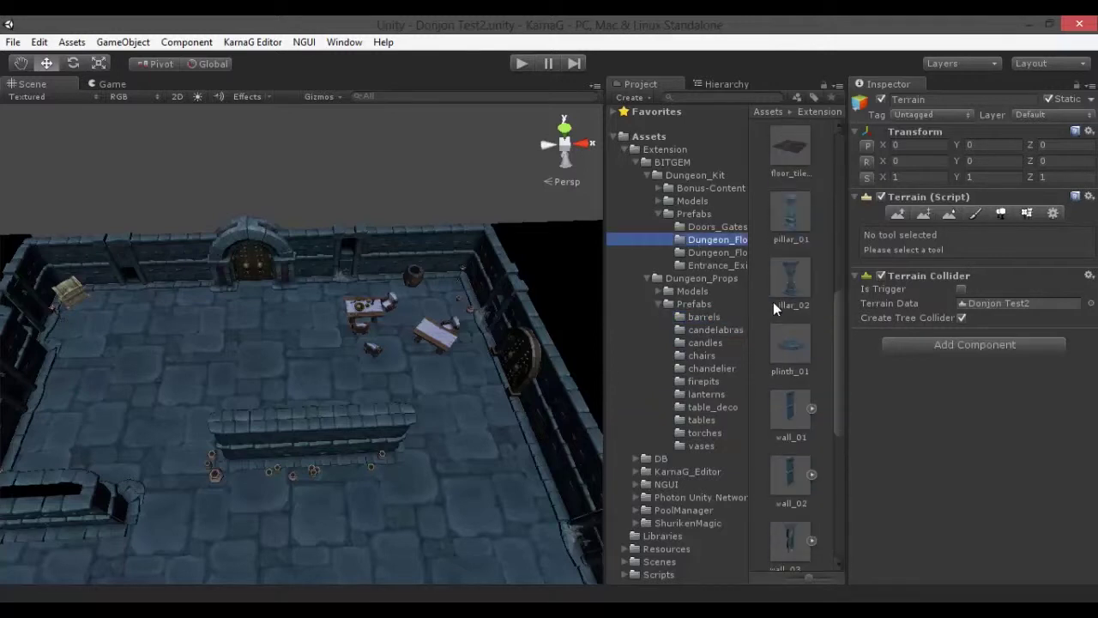
Step: Place a pillar_02 in the room near the chest
left_click(790, 279)
scroll(794, 305, "down", 5)
left_click_drag(791, 343, 290, 356)
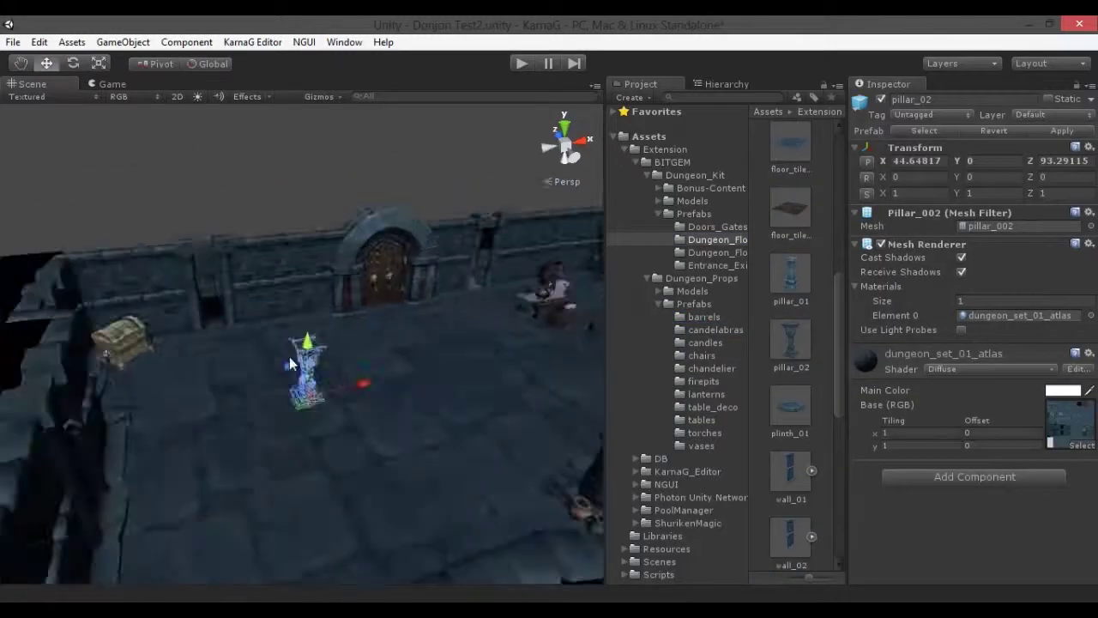
key("f")
scroll(533, 429, "down", 5)
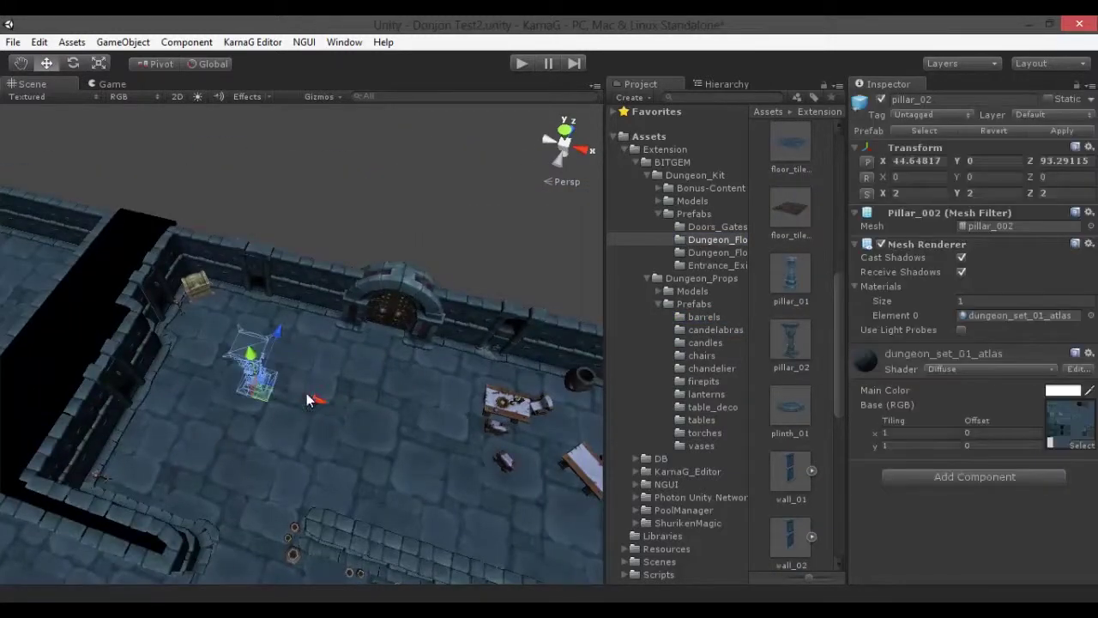
left_click_drag(306, 393, 455, 265, "alt")
Step: Review the vases and room floor from several angles
left_click(332, 462)
mouse_move(333, 462)
left_mouse_down("alt")
mouse_move(12, 403)
mouse_move(182, 410)
mouse_move(595, 469)
left_mouse_up("alt")
key("f")
scroll(278, 367, "down", 5)
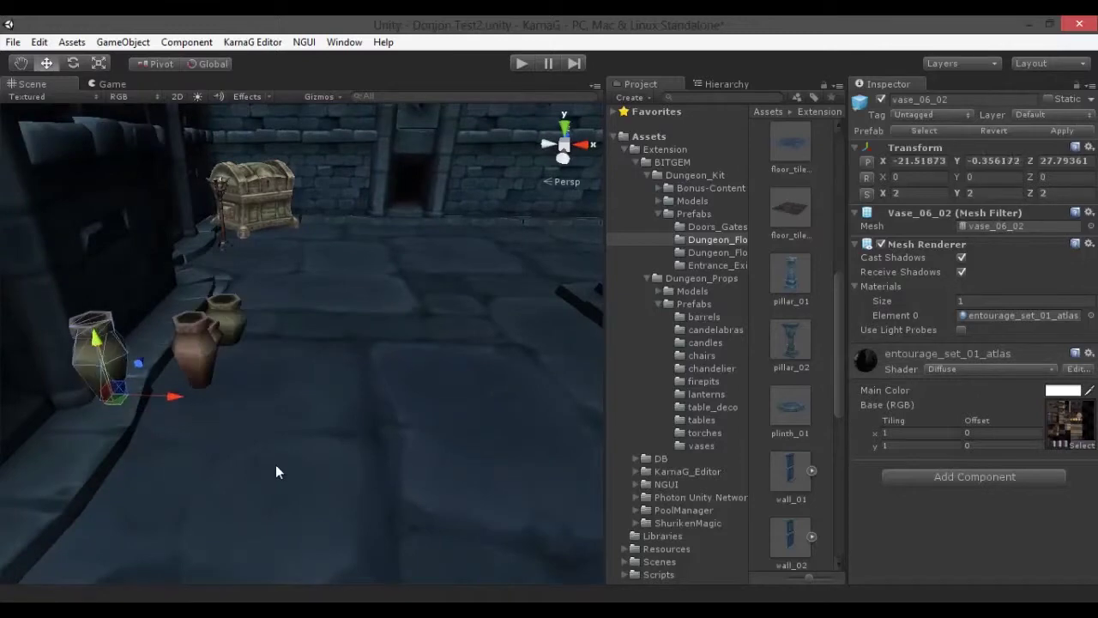
left_click(275, 471)
left_click_drag(275, 471, 513, 499, "alt")
middle_click_drag(226, 287, 280, 405)
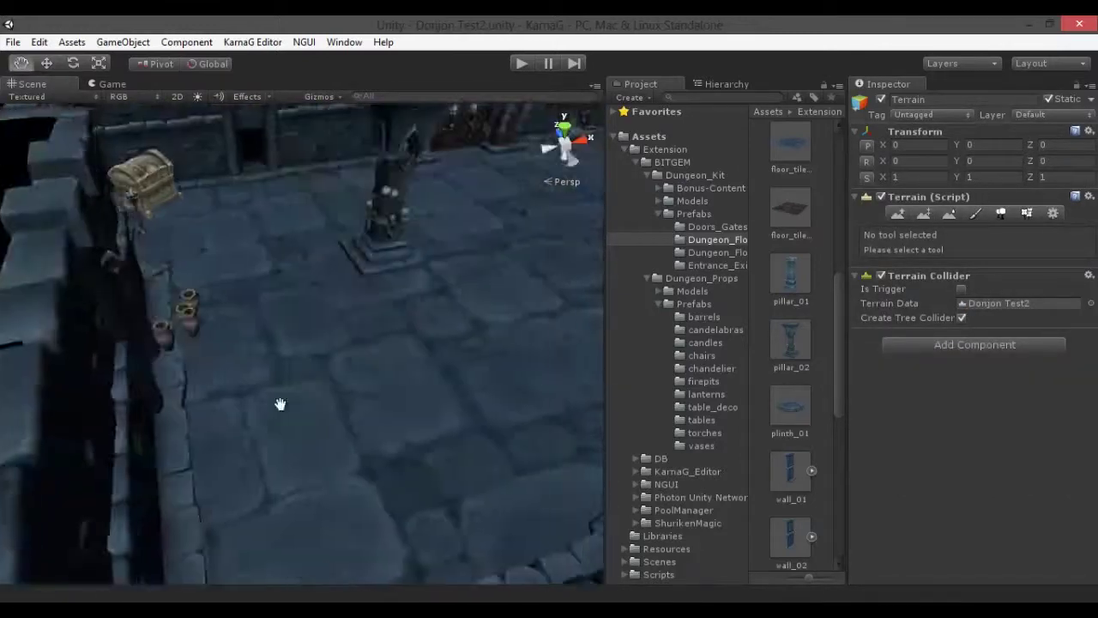
scroll(280, 404, "down", 10)
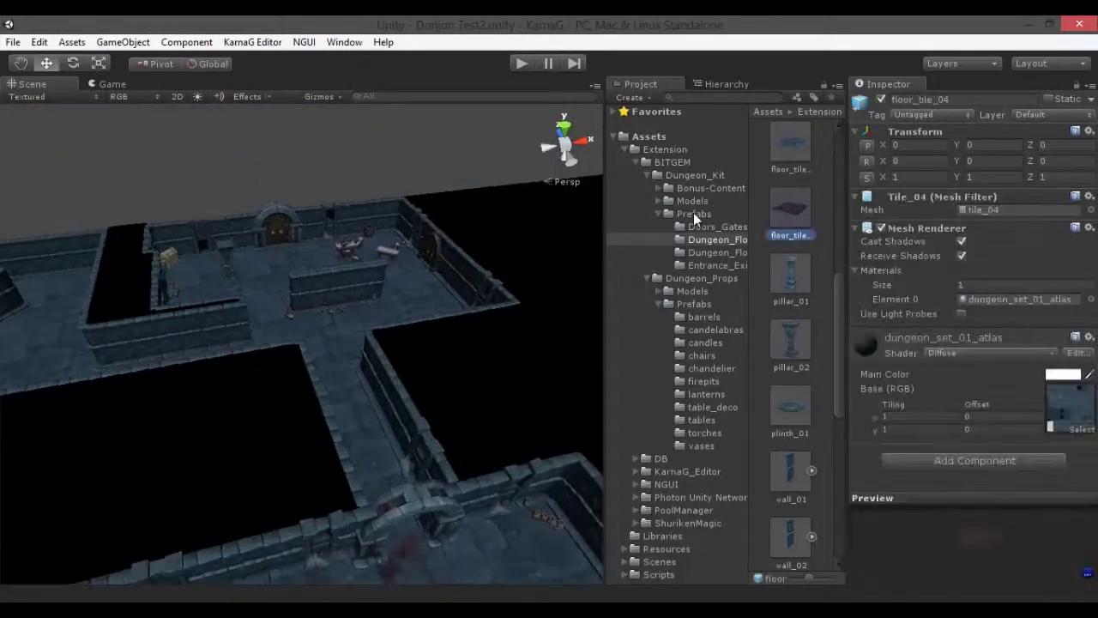
Step: File the table and wood_door_dungeonfit into groups such as Environement_Navigation
left_click(727, 83)
left_click(640, 110)
left_click(656, 405, "shift")
left_click_drag(656, 405, 629, 215)
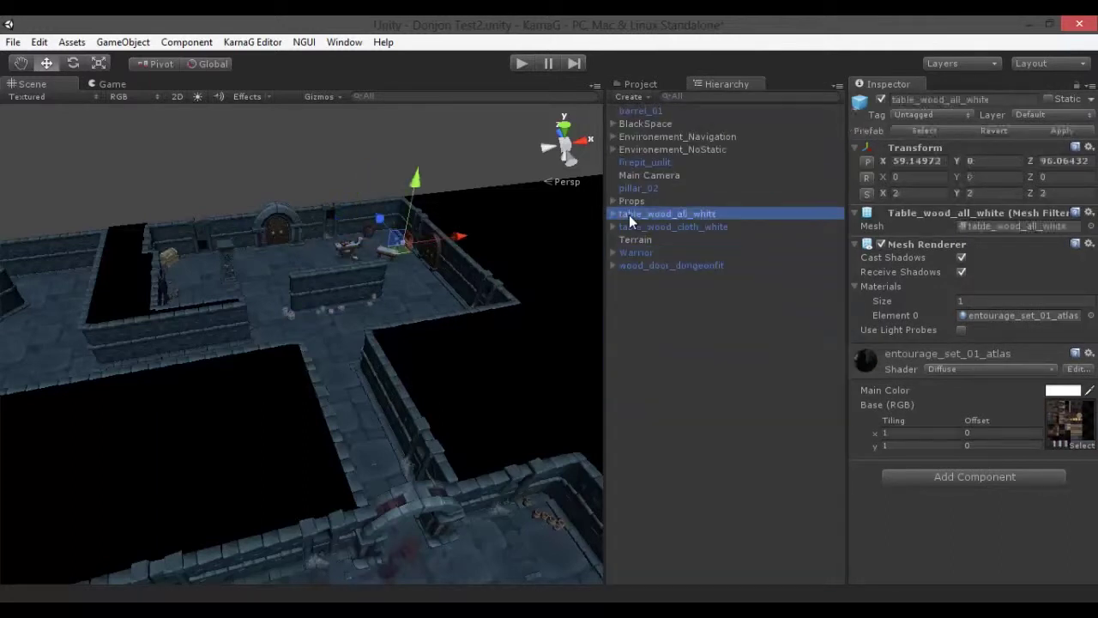
mouse_move(683, 136)
left_mouse_down()
mouse_move(667, 140)
mouse_move(651, 125)
left_mouse_up()
Step: Frame the firepit_unlit on the table in a full-size scene view
double_click(645, 150)
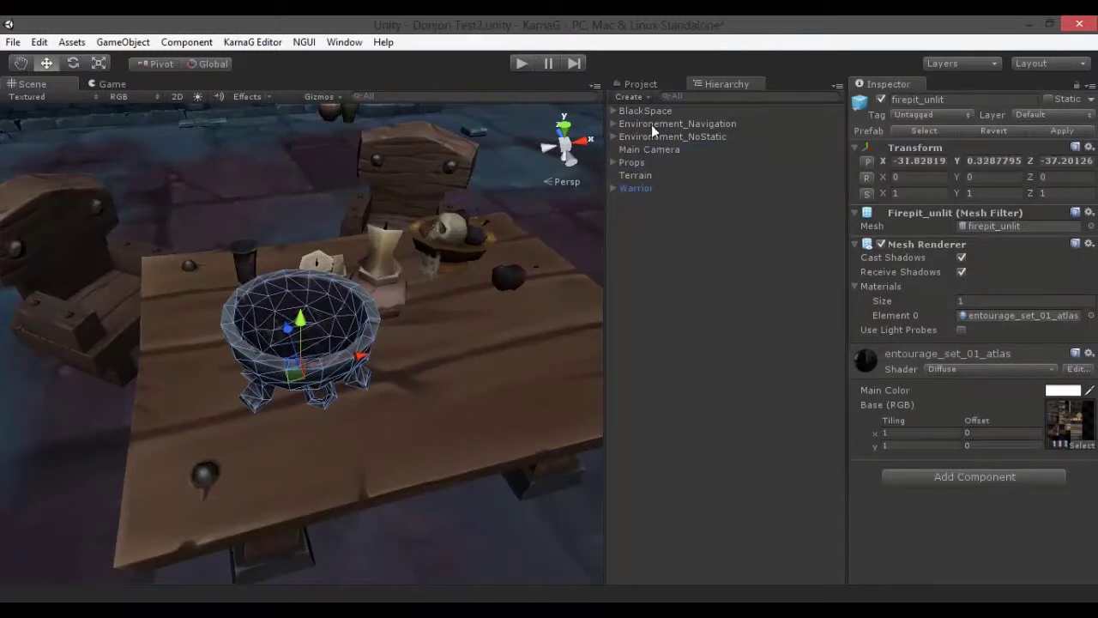
left_click_drag(520, 332, 61, 128, "alt")
key("shift+space")
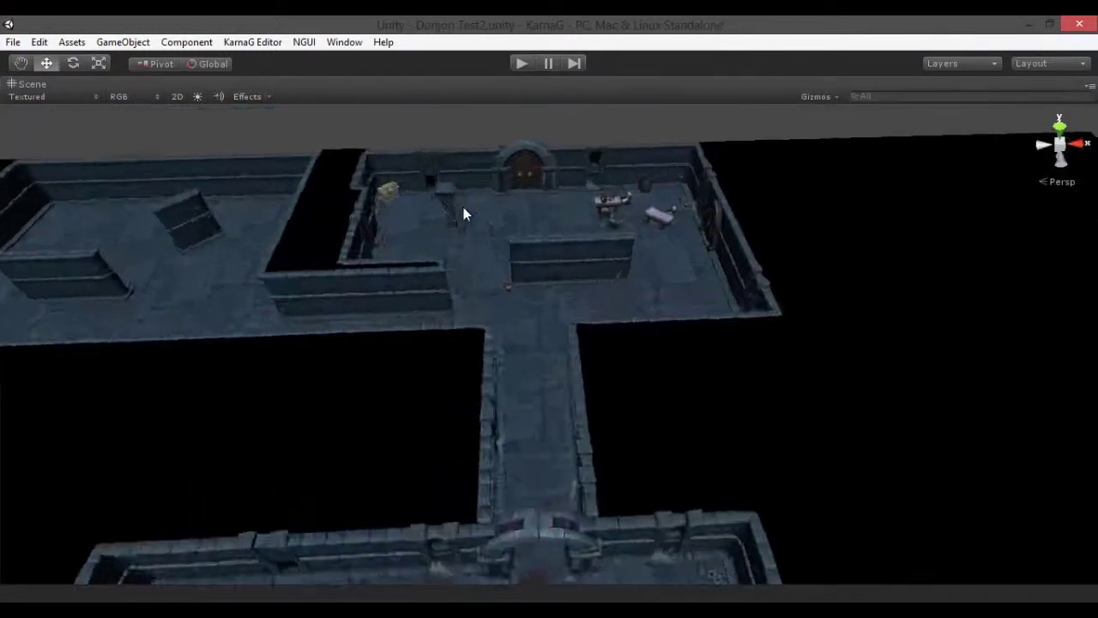
Step: Position the view over the corridor and room floor for painting
scroll(428, 300, "down", 5)
key("shift+space")
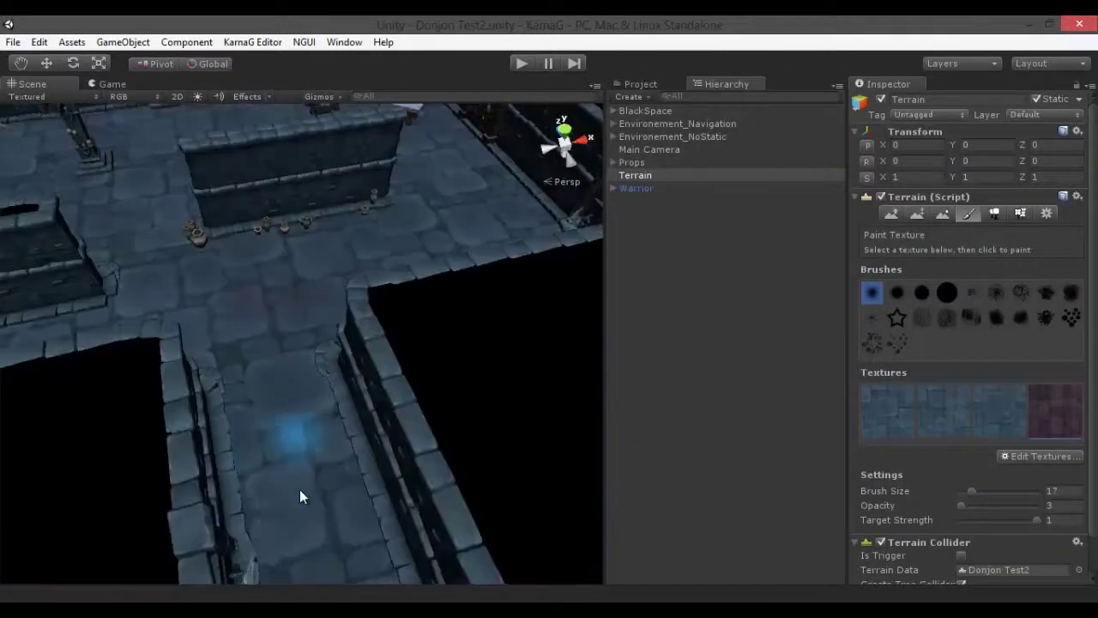
middle_click_drag(299, 497, 264, 262)
scroll(263, 262, "down", 5)
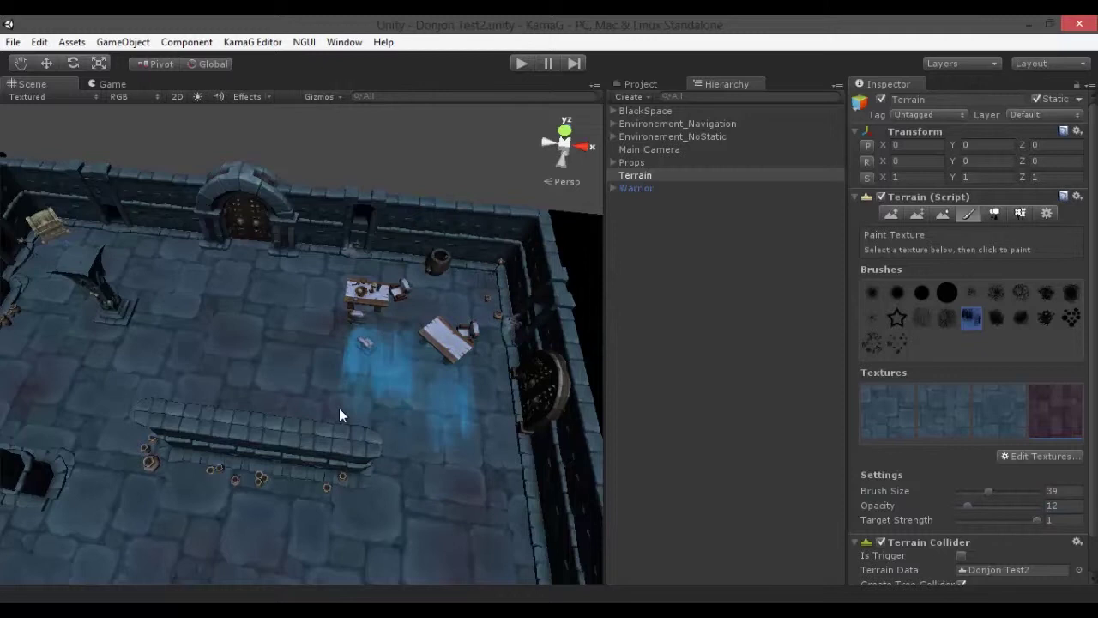
mouse_move(321, 385)
middle_mouse_down()
mouse_move(214, 318)
mouse_move(257, 369)
middle_mouse_up()
scroll(267, 366, "up", 5)
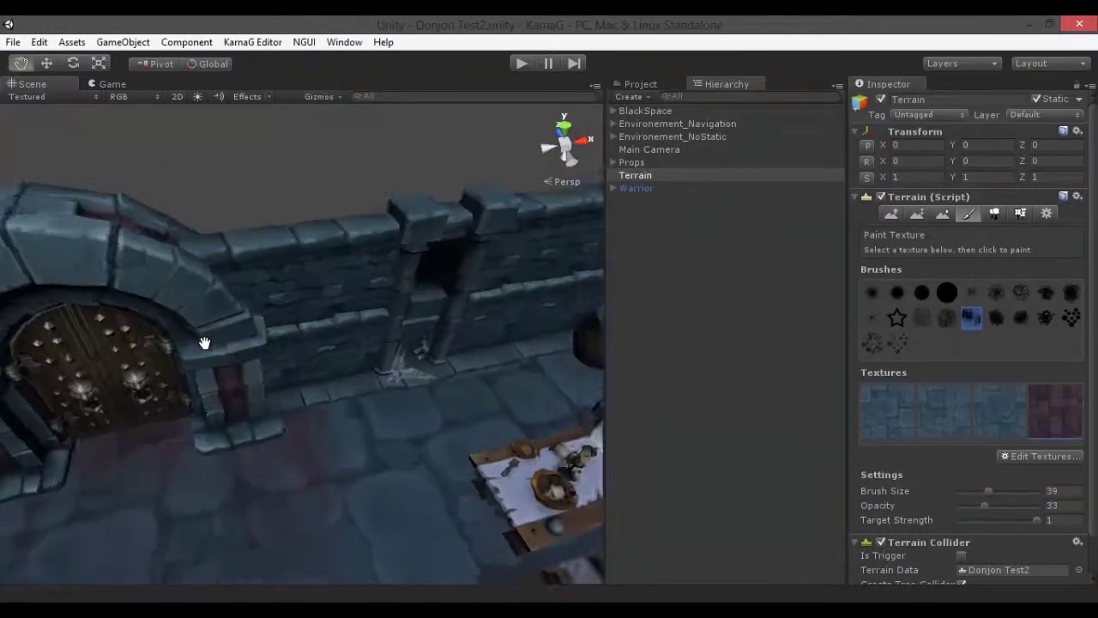
mouse_move(203, 344)
left_mouse_down("alt")
mouse_move(336, 372)
mouse_move(361, 563)
left_mouse_up("alt")
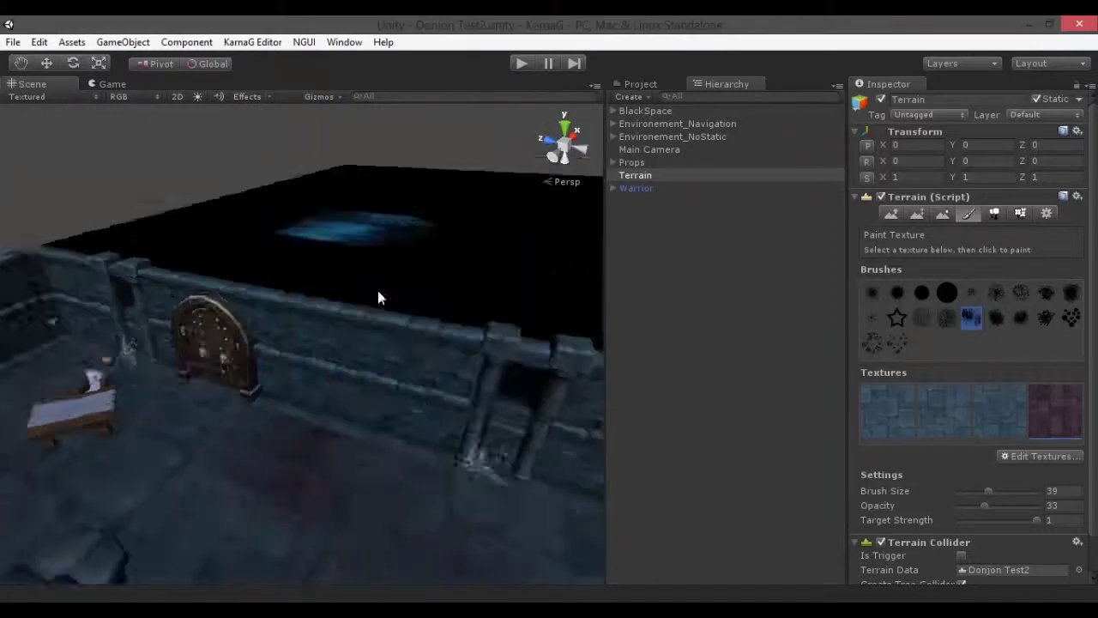
scroll(274, 566, "up", 3)
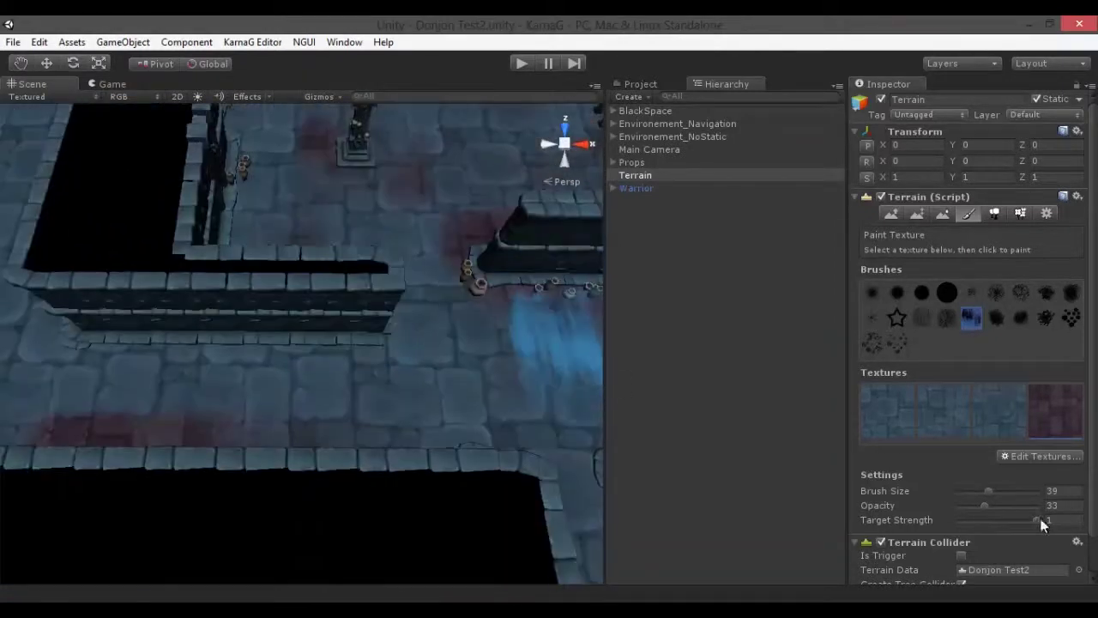
Step: Paint blood on the floor with the brush reduced to size 16
left_click_drag(981, 492, 970, 492)
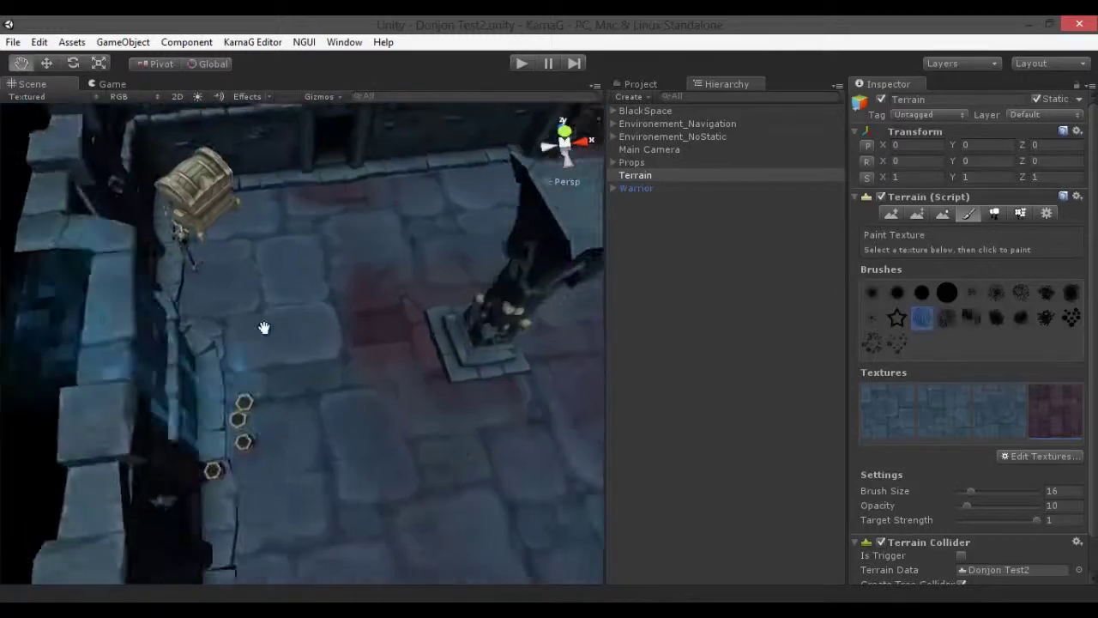
mouse_move(229, 309)
left_mouse_down("alt")
mouse_move(140, 363)
mouse_move(172, 363)
left_mouse_up("alt")
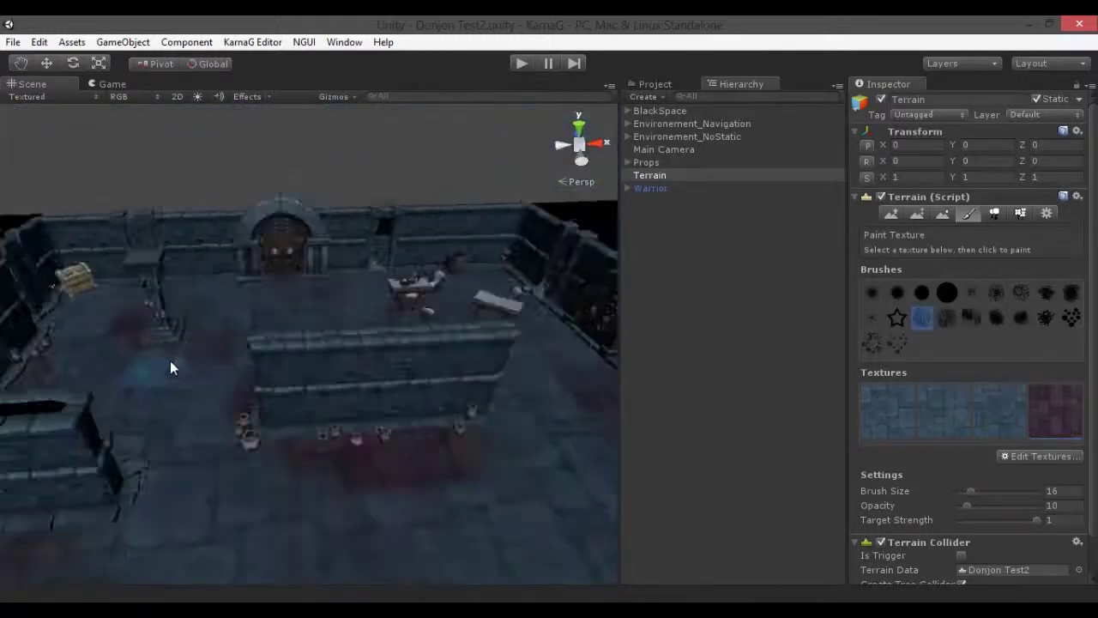
key("shift+space")
mouse_move(483, 343)
left_mouse_down("alt")
mouse_move(539, 308)
mouse_move(565, 343)
left_mouse_up("alt")
Step: Survey the blood-stained dungeon from a wide oblique view and start play mode
scroll(565, 343, "up", 5)
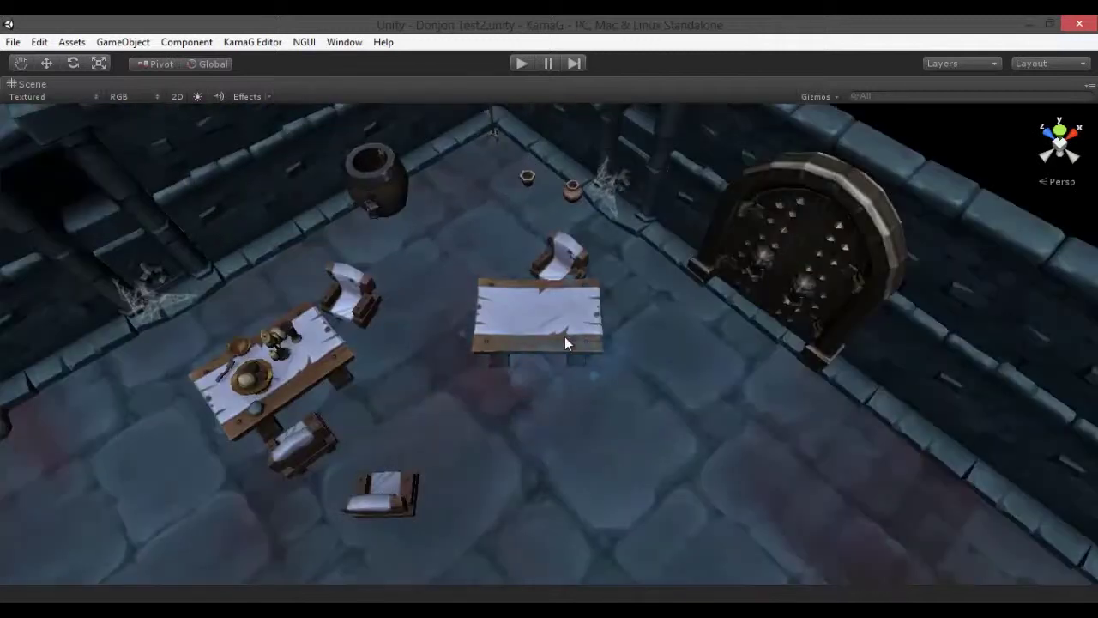
mouse_move(305, 410)
left_mouse_down("alt")
mouse_move(400, 514)
mouse_move(558, 513)
mouse_move(839, 203)
mouse_move(539, 412)
left_mouse_up("alt")
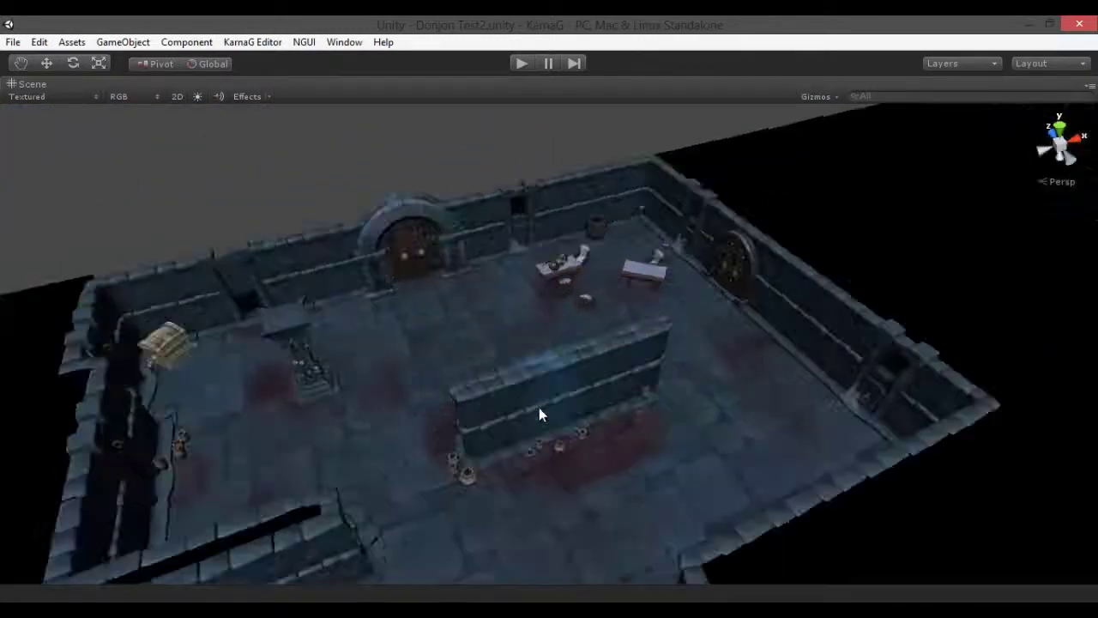
scroll(431, 350, "up", 5)
key("ctrl+p")
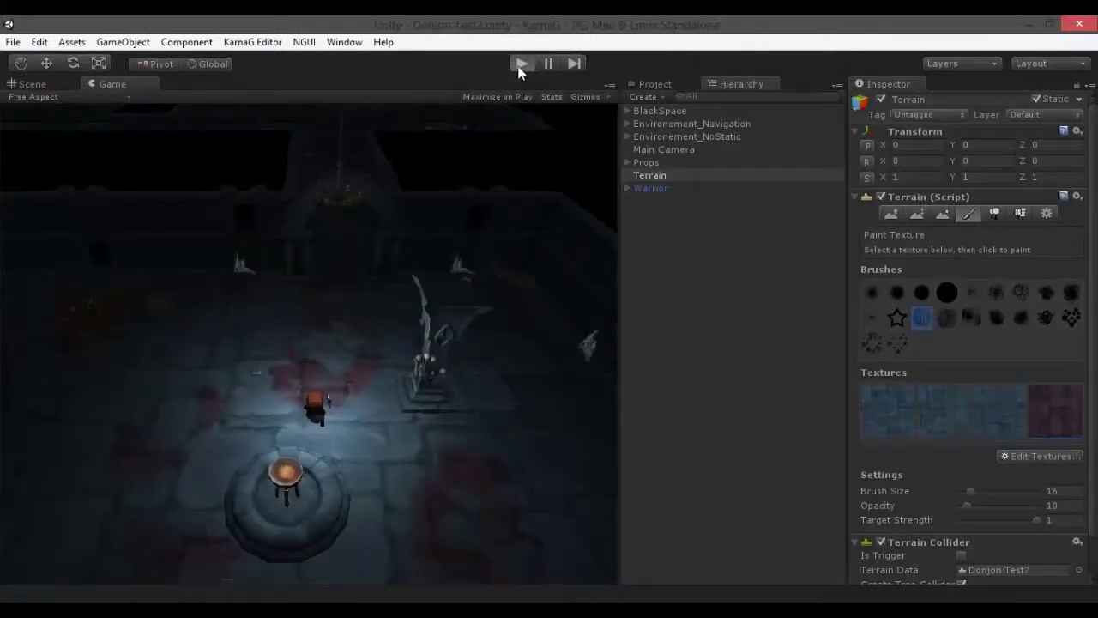
Step: Set the Warrior's Transform Z to 92.5 while playing
type("92.5")
key("Return")
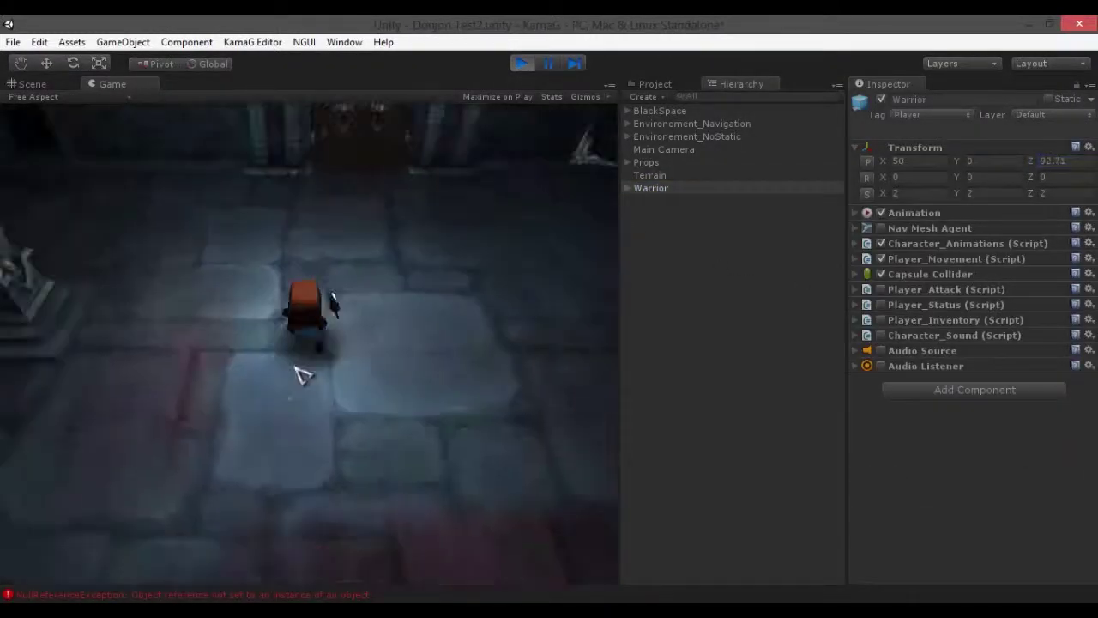
left_click(900, 166)
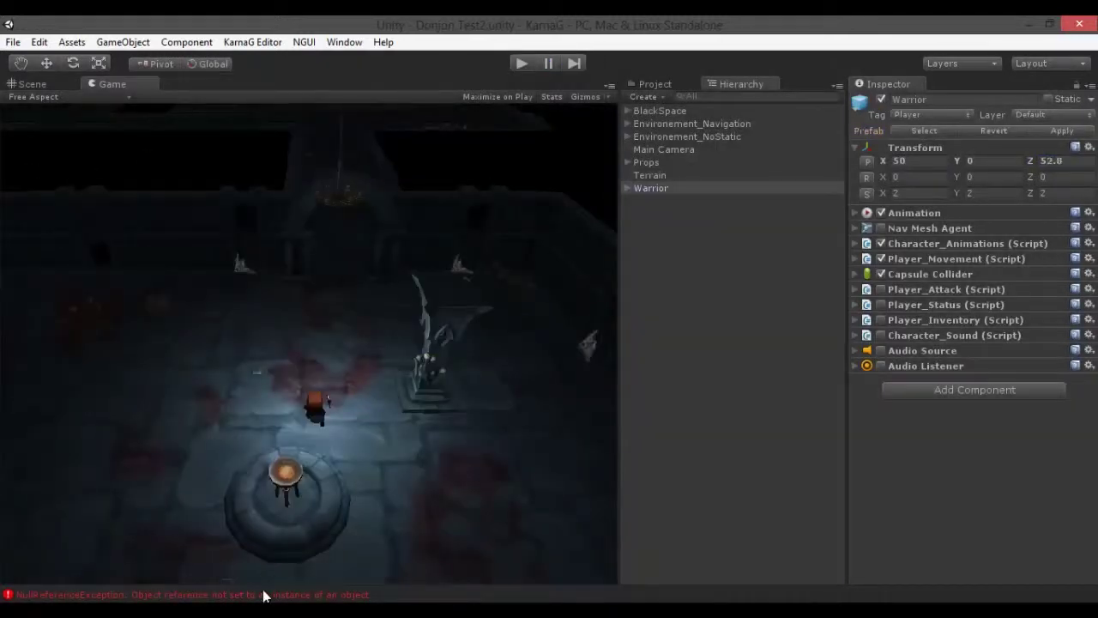
Step: Stop play mode and select chandelier_wood_unlit in the scene
key("ctrl+p")
left_click(12, 81)
key("f")
left_click(282, 245)
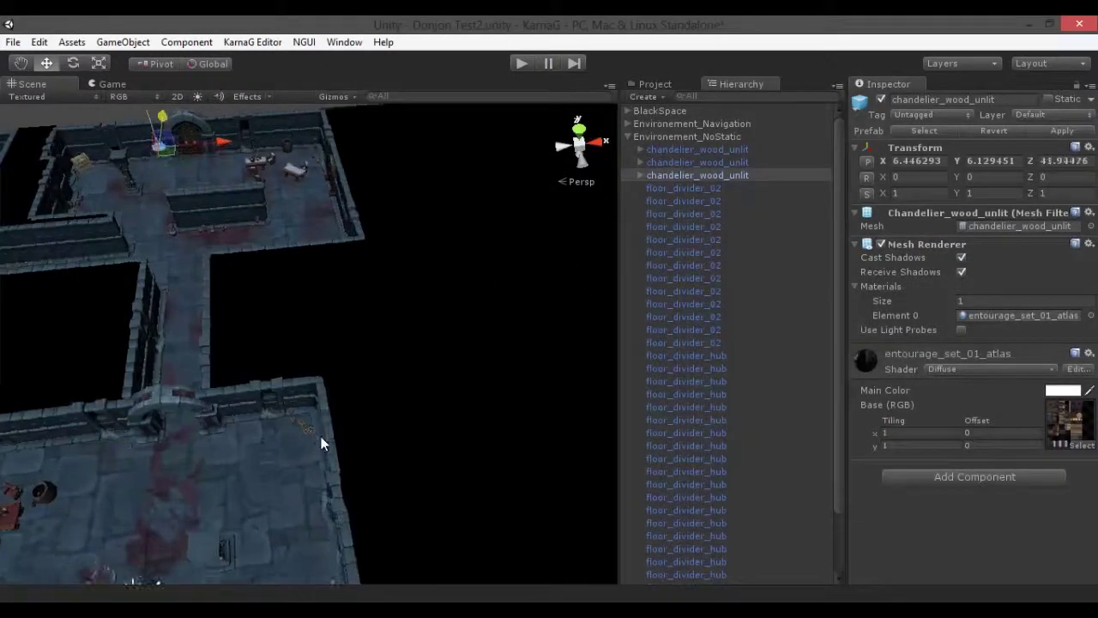
Step: Duplicate the chandelier and move the copy into the dungeon room
key("ctrl+d")
key("f")
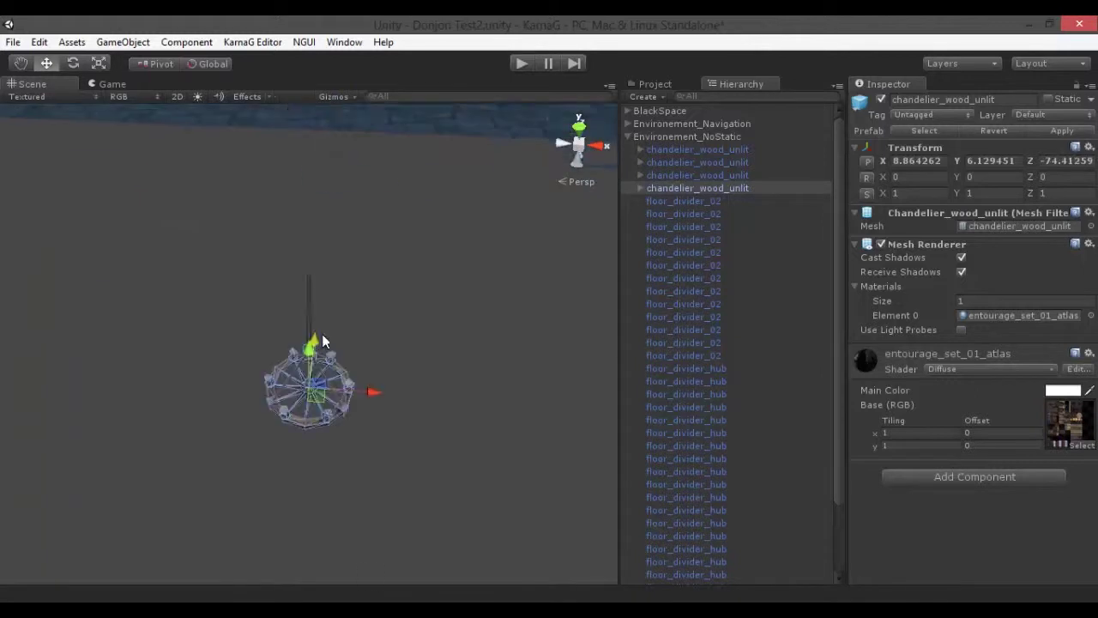
mouse_move(322, 340)
left_mouse_down()
mouse_move(213, 393)
mouse_move(337, 381)
left_mouse_up()
scroll(498, 338, "up", 3)
Step: Select and frame the floor_divider_hub pieces with the rotate tool active
left_click(122, 455)
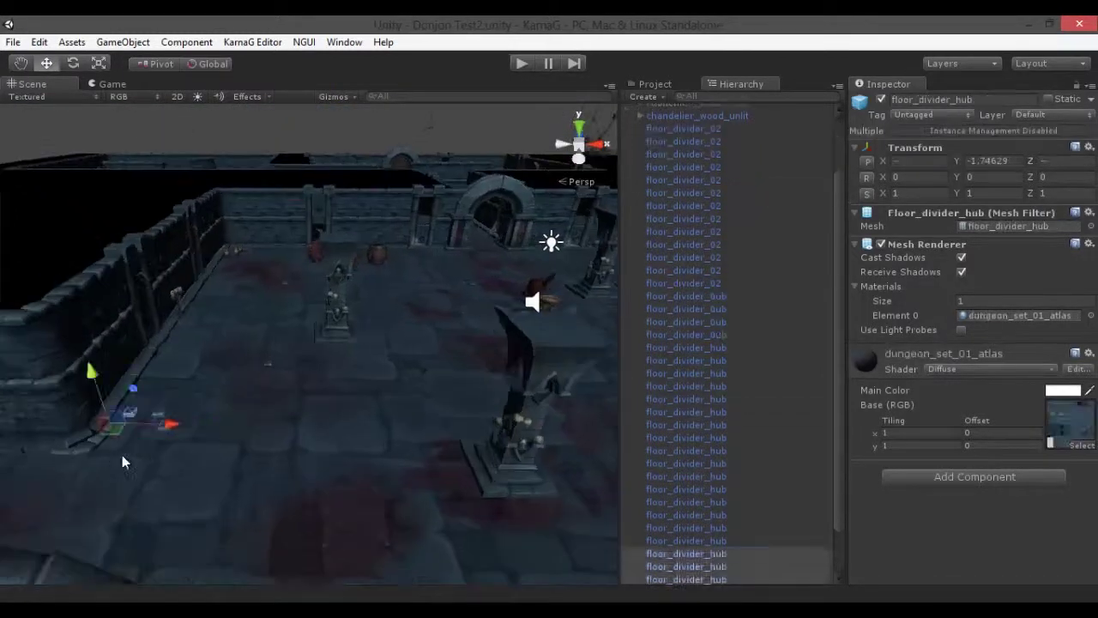
key("f")
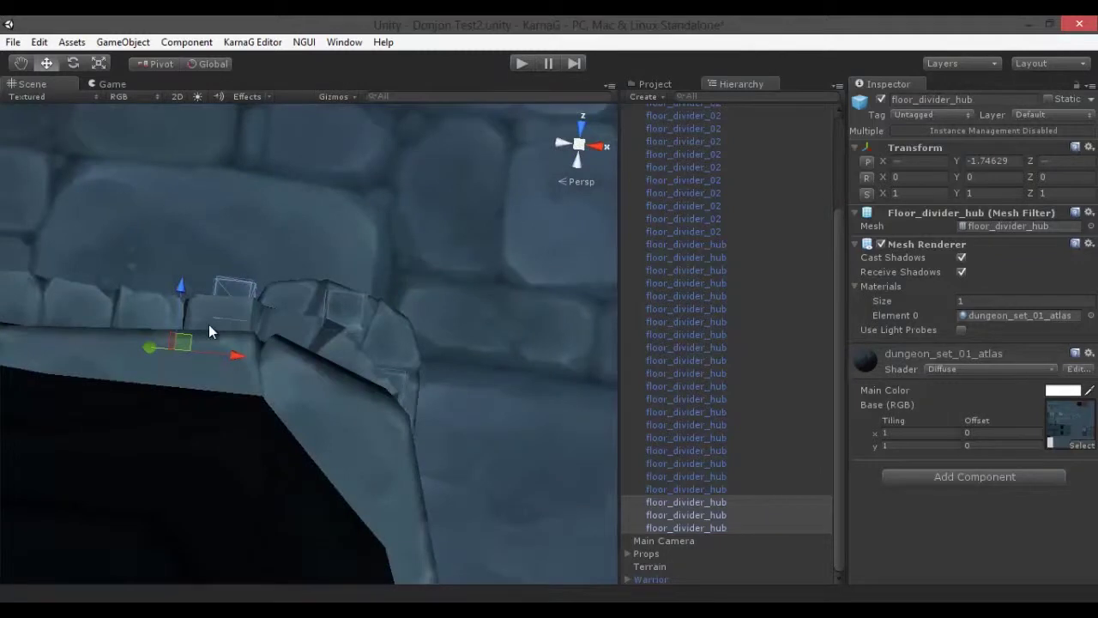
left_click_drag(209, 330, 286, 127, "alt")
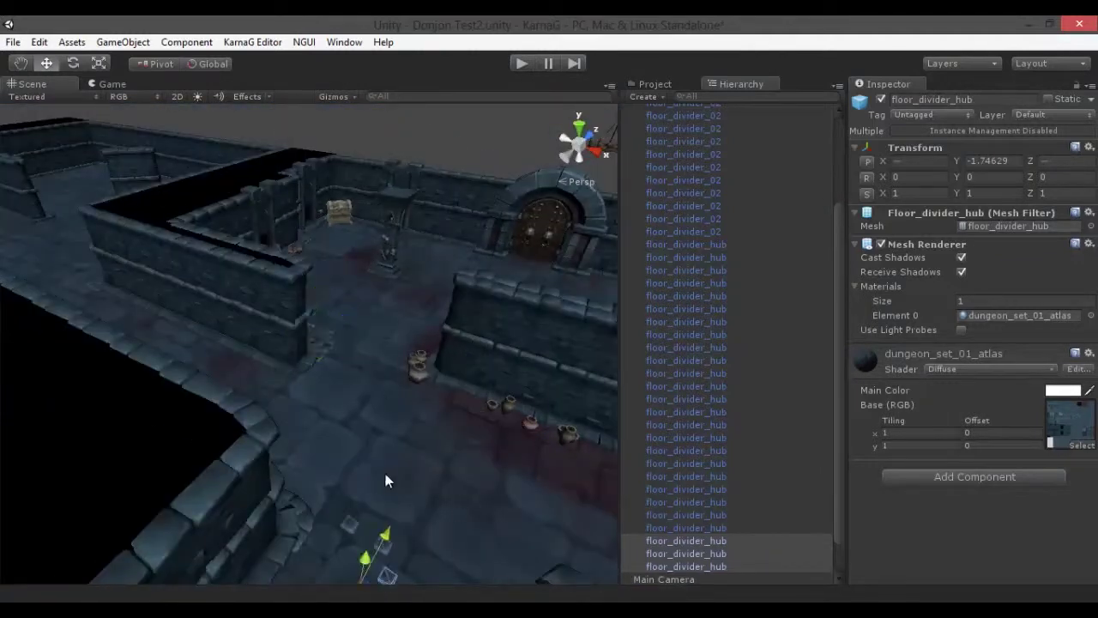
key("e")
key("shift+space")
key("f")
mouse_move(843, 272)
left_mouse_down("alt")
mouse_move(746, 441)
mouse_move(485, 255)
mouse_move(686, 363)
mouse_move(565, 19)
mouse_move(449, 380)
mouse_move(620, 283)
mouse_move(625, 376)
left_mouse_up("alt")
Step: Orbit around the room to view the door, wall, table and pots
mouse_move(250, 447)
left_mouse_down("alt")
mouse_move(266, 328)
mouse_move(340, 409)
left_mouse_up("alt")
scroll(457, 443, "up", 5)
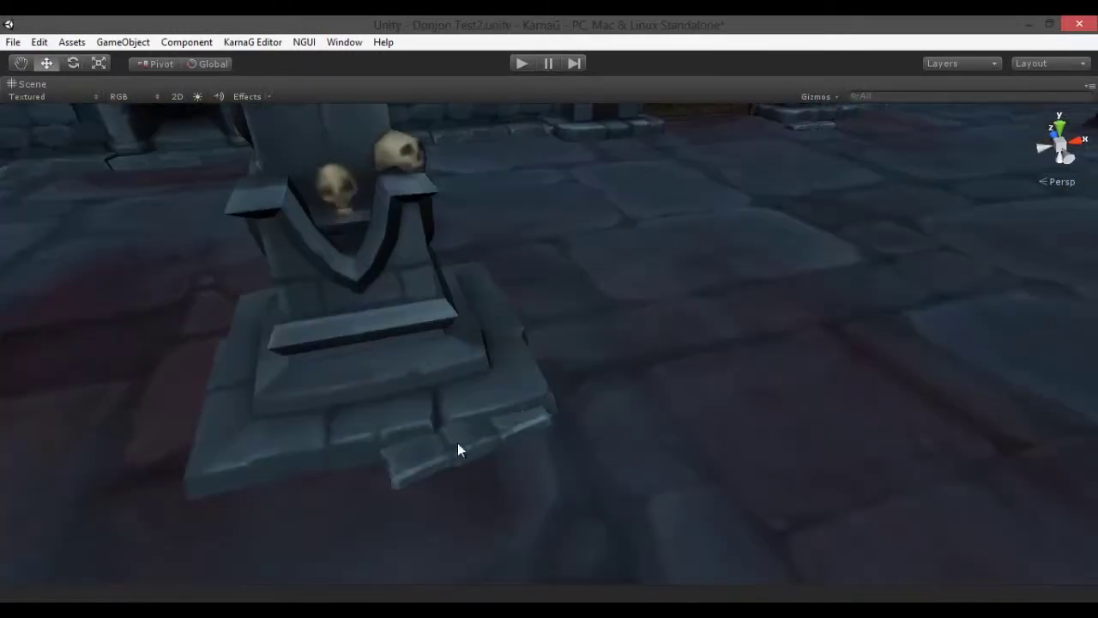
scroll(493, 466, "down", 5)
mouse_move(660, 255)
left_mouse_down("alt")
mouse_move(216, 392)
mouse_move(492, 347)
mouse_move(649, 379)
left_mouse_up("alt")
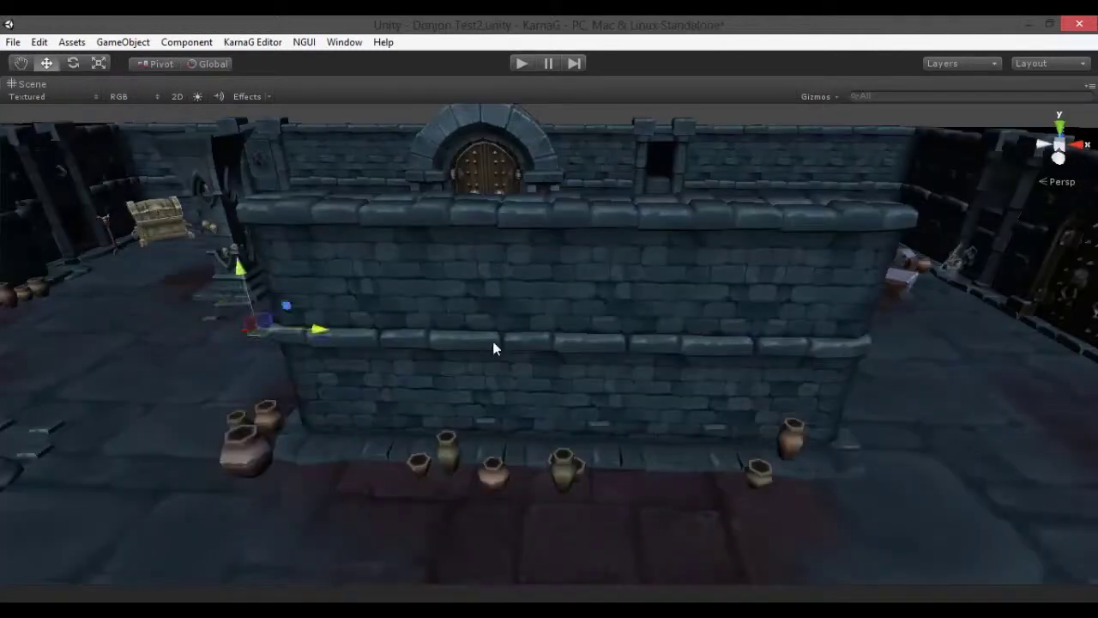
left_click_drag(535, 502, 573, 453, "alt")
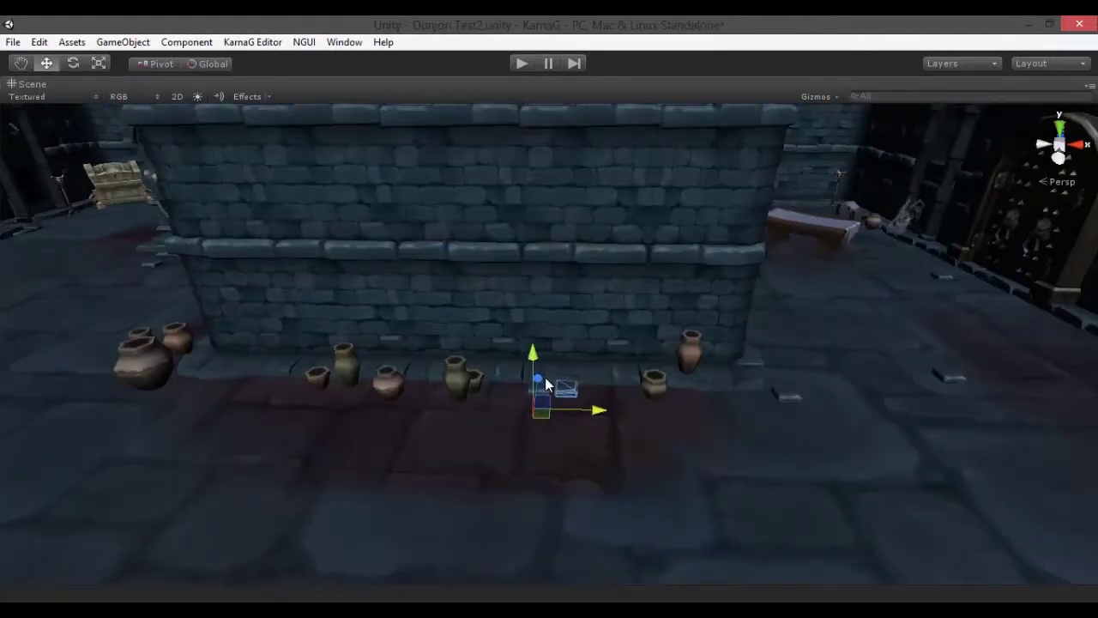
scroll(584, 293, "down", 5)
scroll(893, 269, "down", 1)
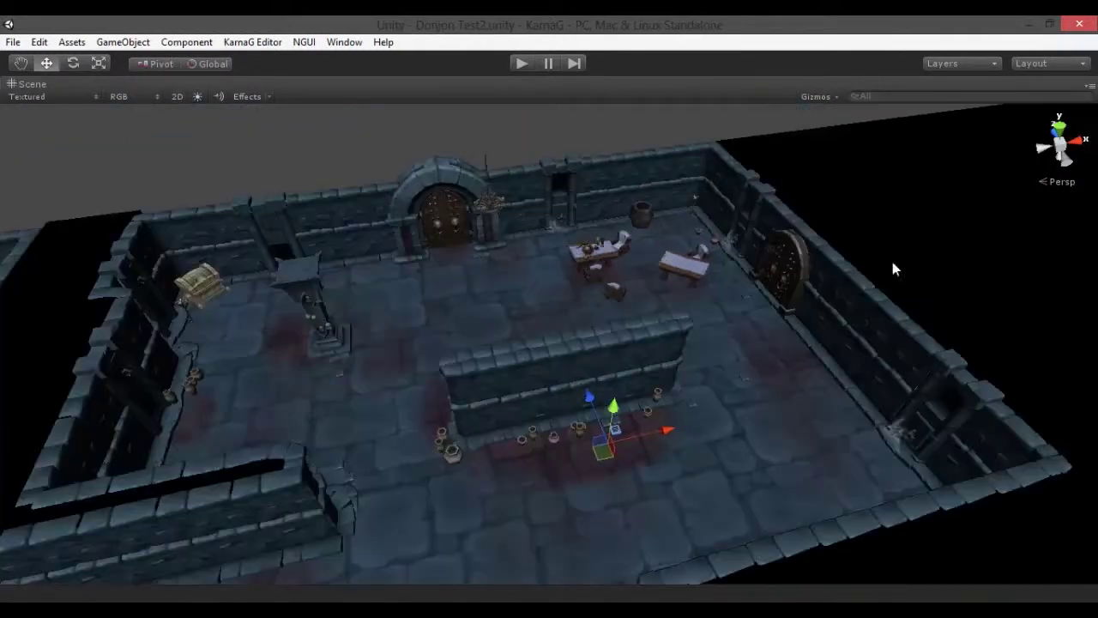
scroll(718, 154, "down", 3)
Step: Center the view up close on the selected stone archway
mouse_move(718, 154)
left_mouse_down("alt")
mouse_move(547, 371)
mouse_move(409, 420)
mouse_move(613, 385)
left_mouse_up("alt")
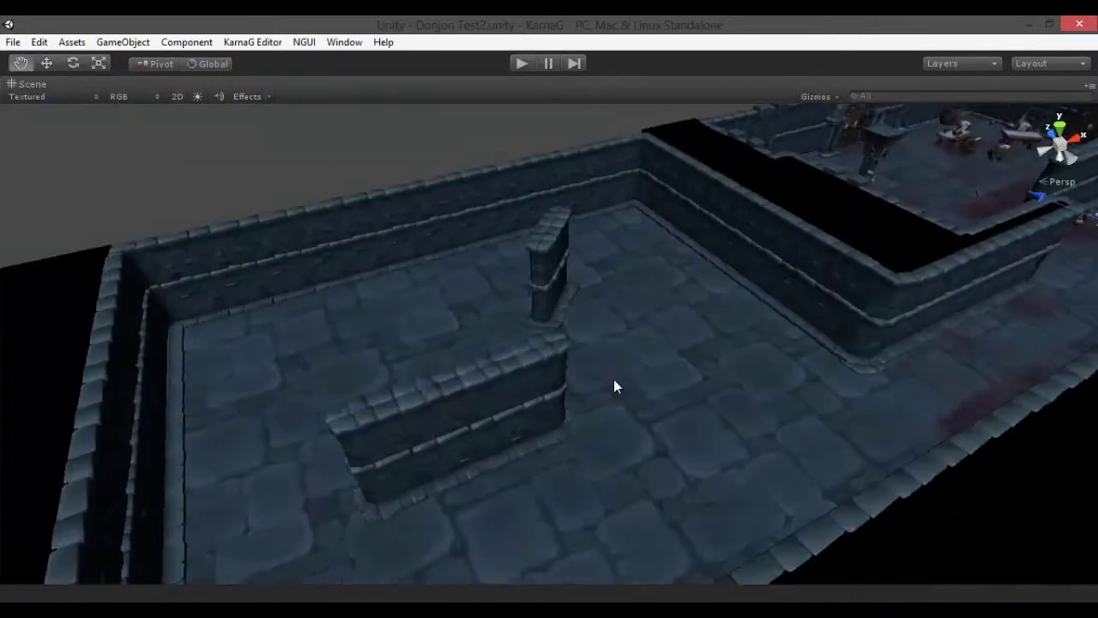
scroll(589, 409, "up", 5)
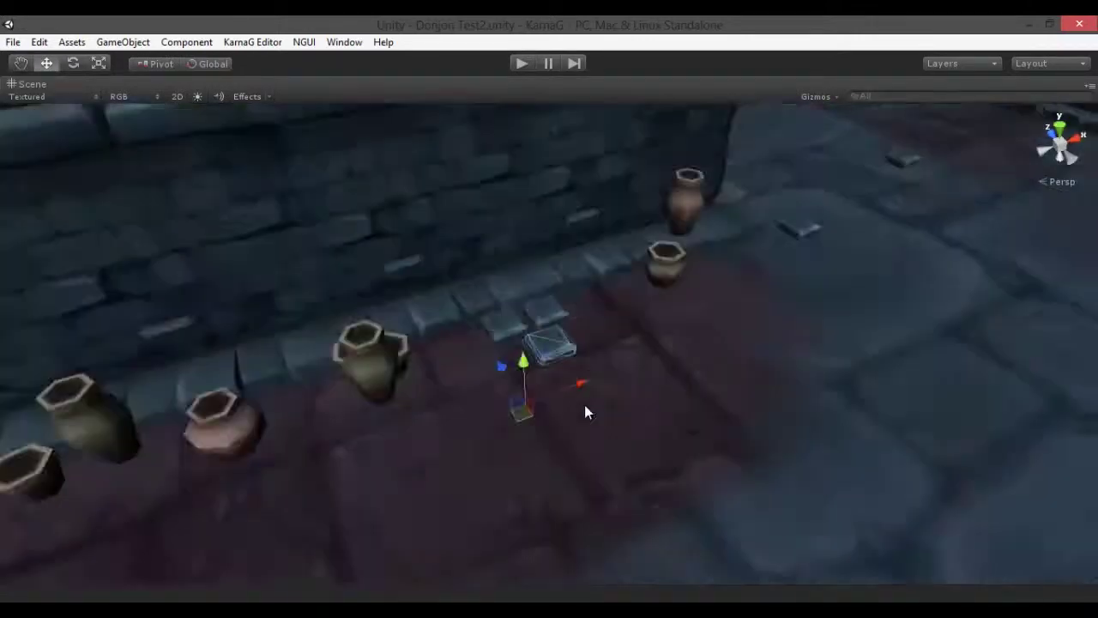
scroll(434, 344, "down", 5)
key("f")
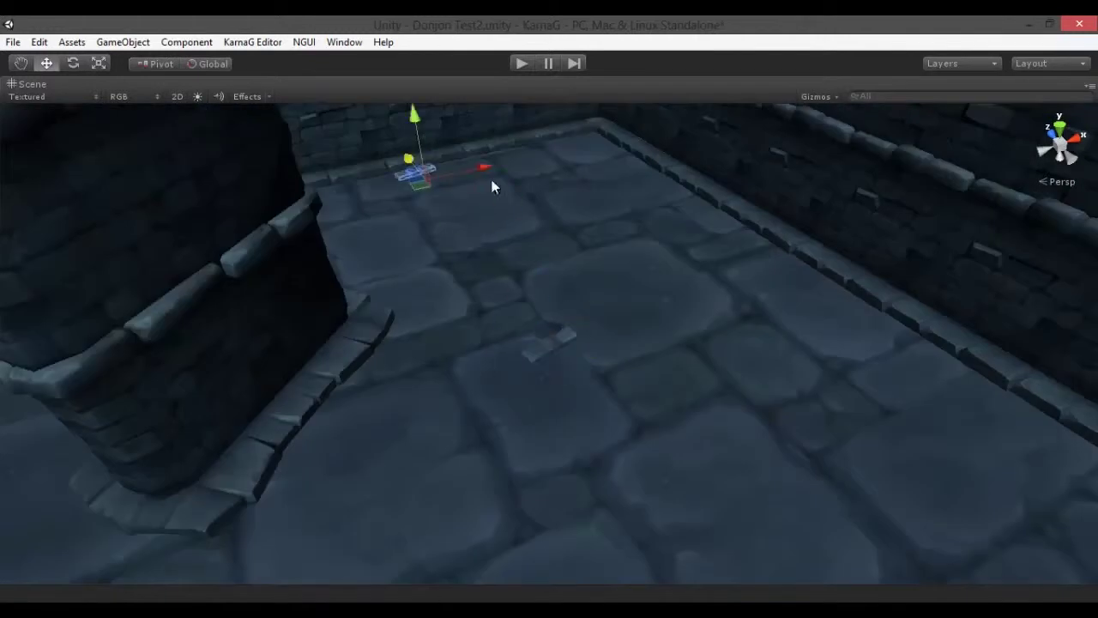
scroll(704, 214, "down", 5)
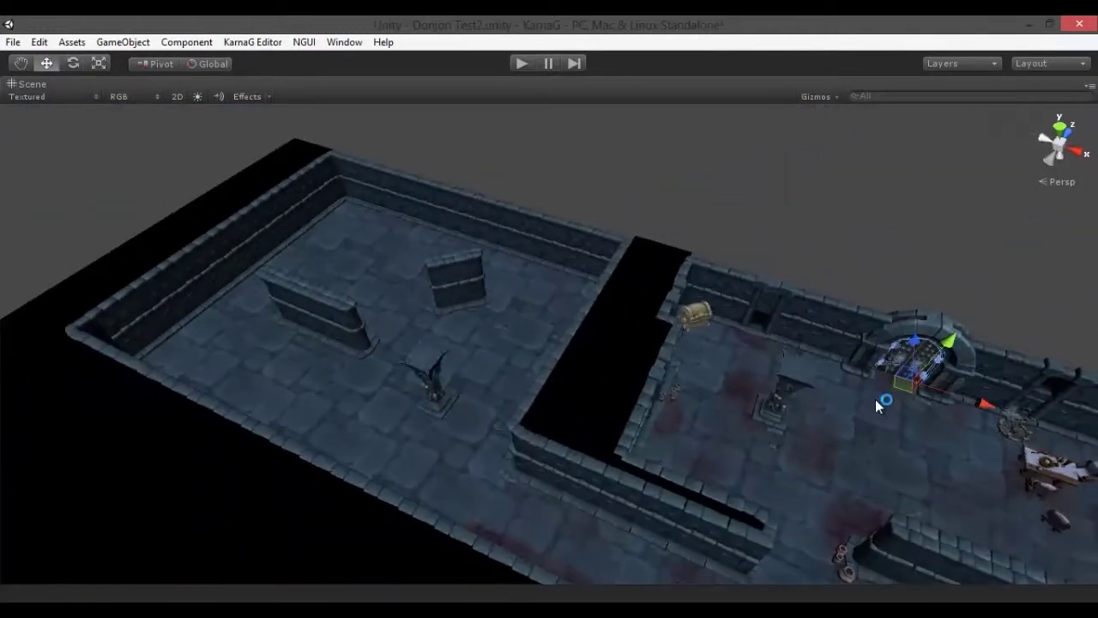
left_click_drag(887, 374, 171, 350, "alt")
scroll(691, 209, "up", 5)
Step: Adjust the selected archway doorway piece with the Rotate and Scale tools
scroll(682, 243, "up", 5)
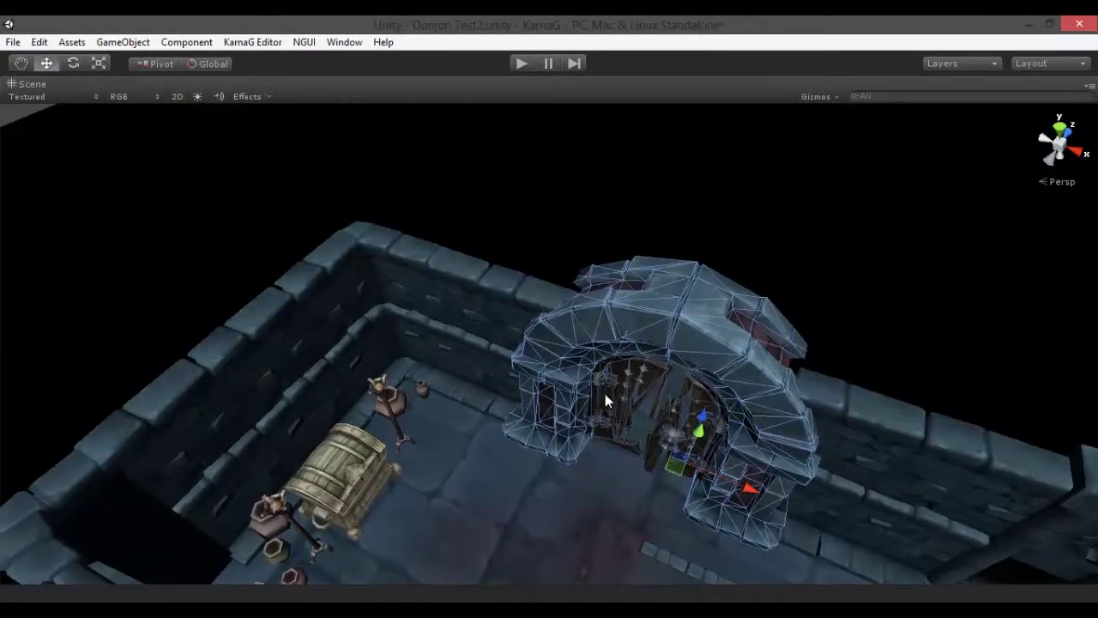
left_click_drag(605, 394, 719, 471, "alt")
key("e")
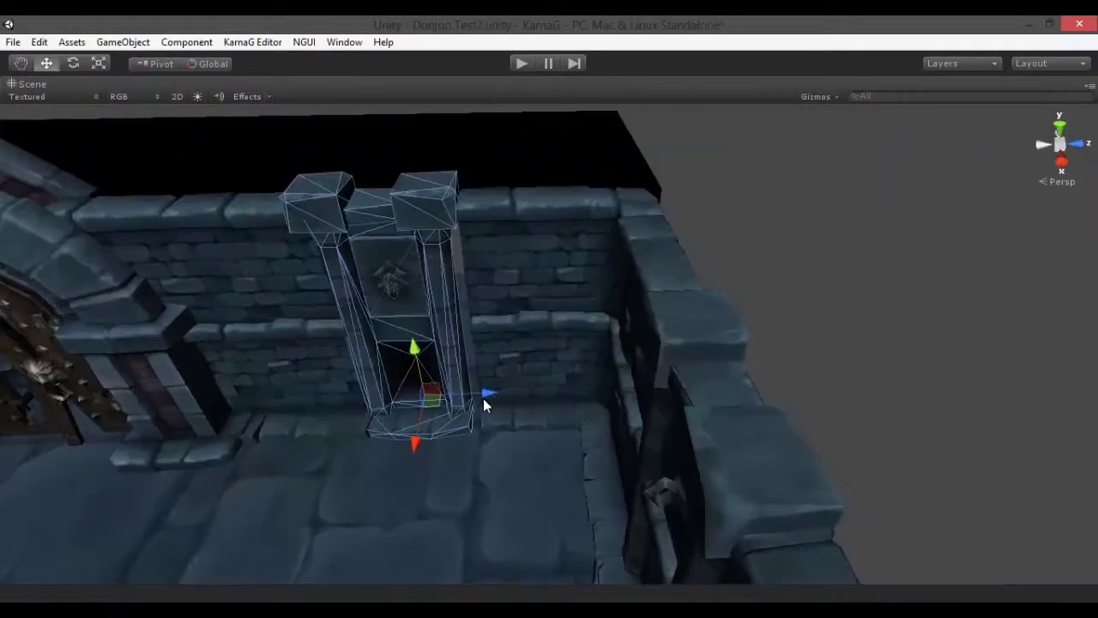
key("r")
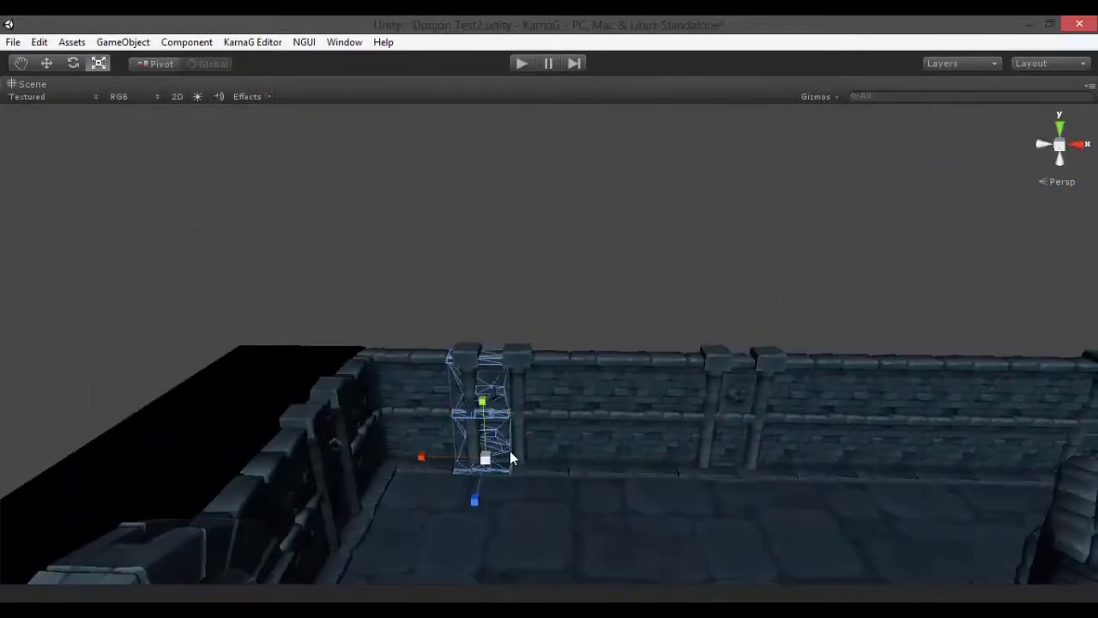
key("f")
left_click_drag(554, 461, 627, 375, "alt")
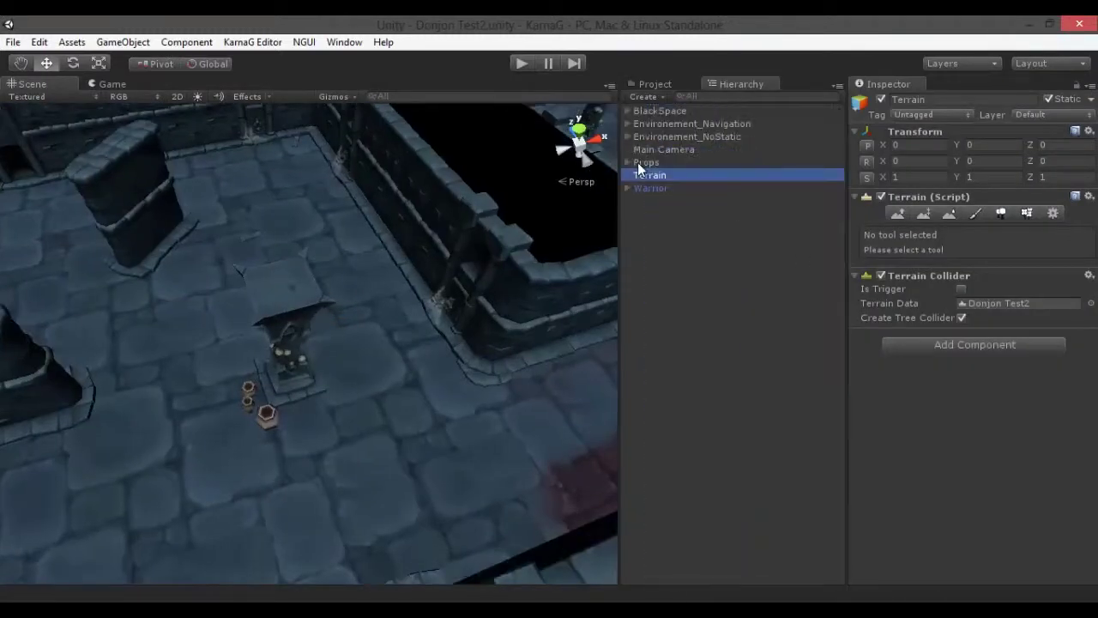
Step: Open the Dungeon_Prop vases prefab folder and place several vases along the wall
double_click(640, 171)
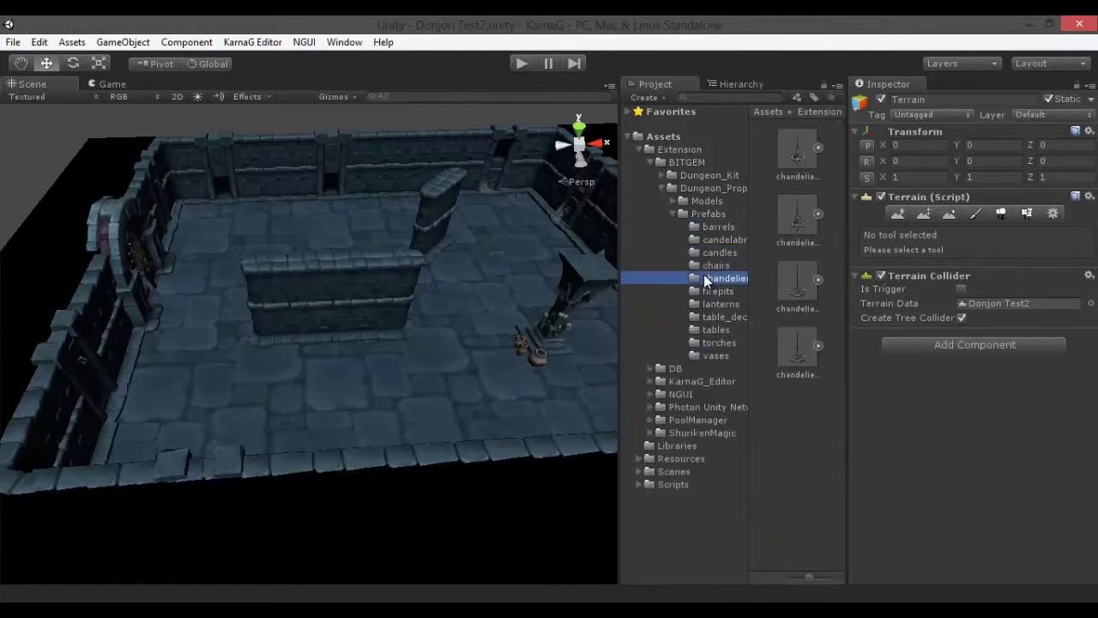
left_click(730, 214)
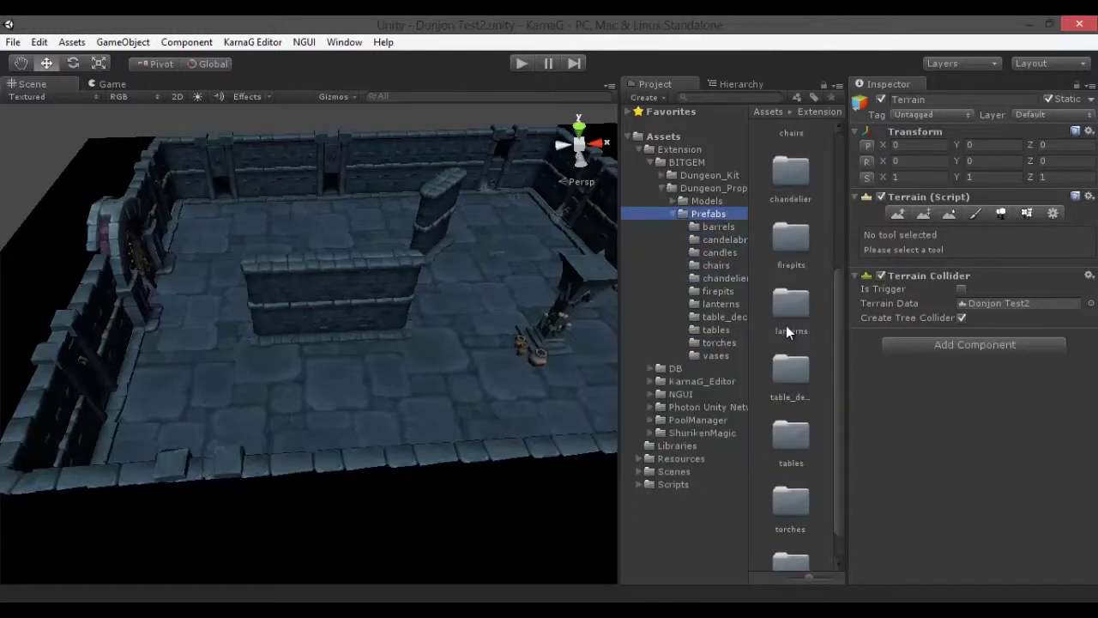
double_click(786, 325)
left_click_drag(789, 502, 272, 354)
key("f")
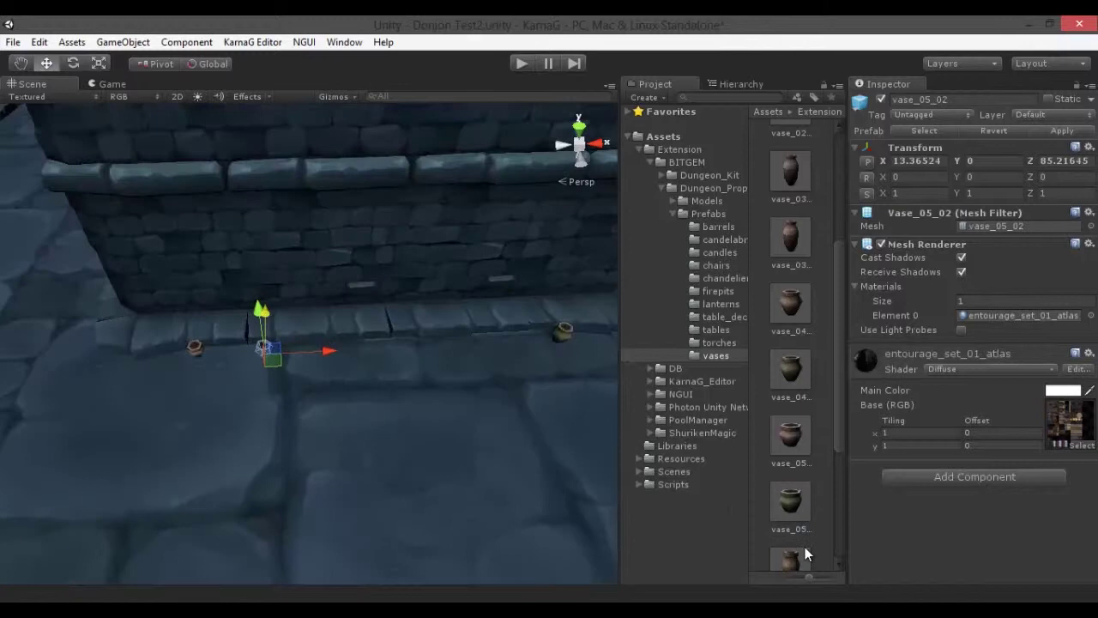
left_click_drag(226, 369, 227, 370)
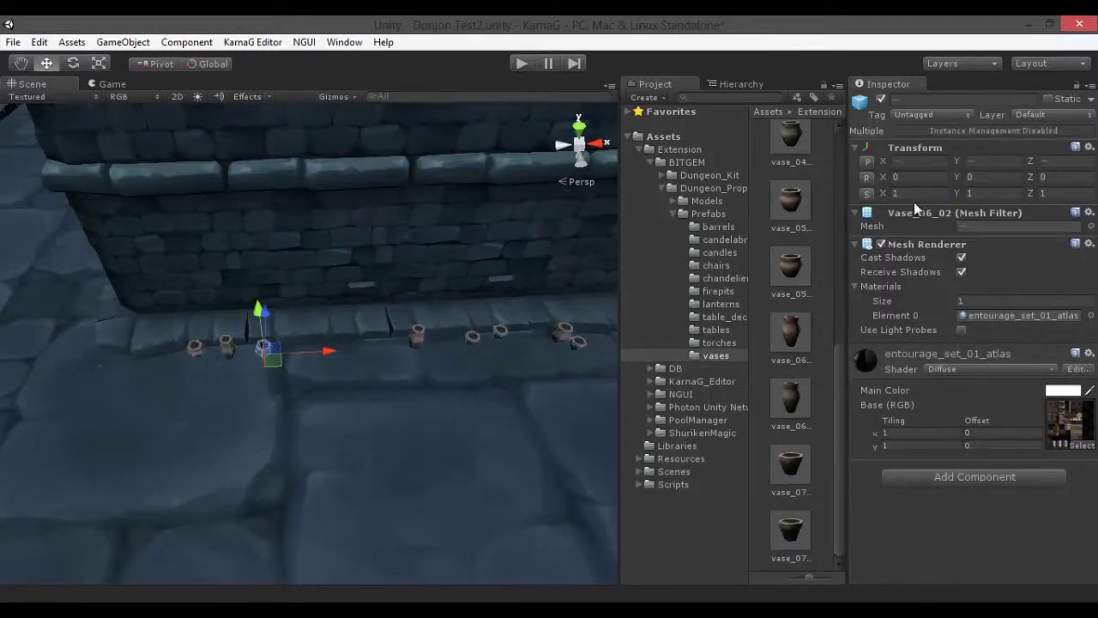
mouse_move(606, 350)
left_mouse_down("alt")
mouse_move(511, 316)
mouse_move(35, 337)
left_mouse_up("alt")
scroll(257, 187, "up", 5)
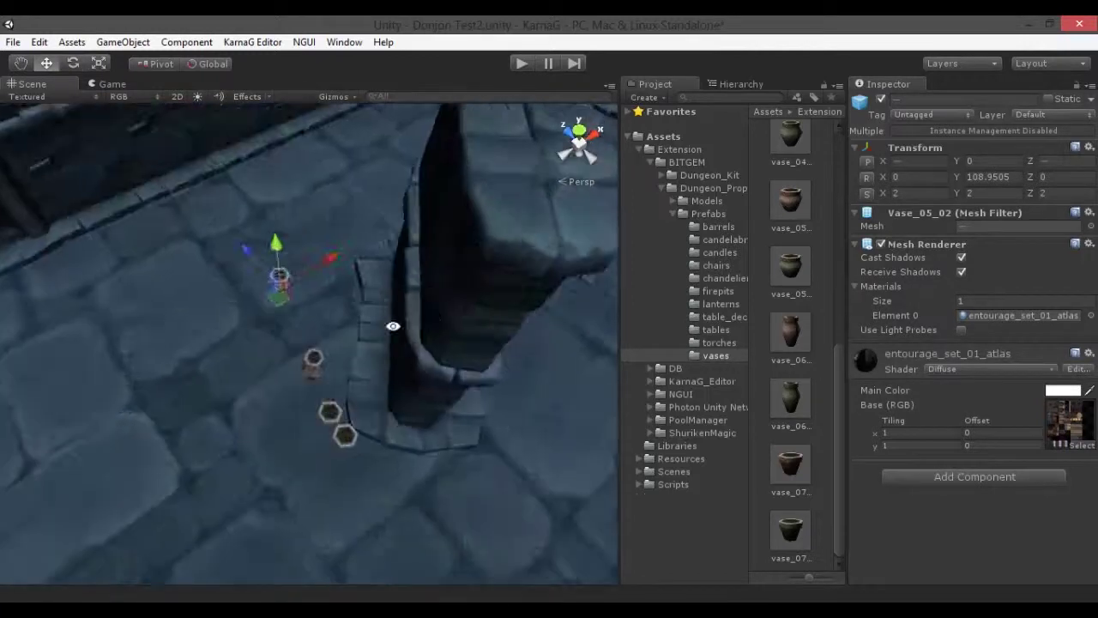
Step: Select a vase and slide the floor divider piece to the left
left_click(306, 164)
scroll(358, 363, "down", 4)
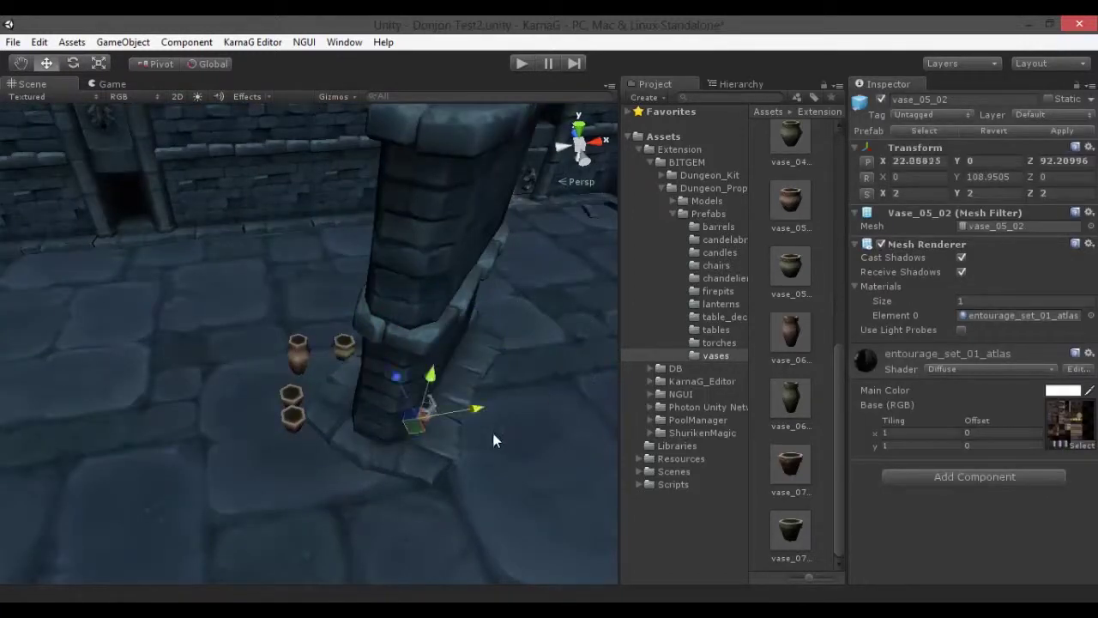
scroll(506, 430, "down", 6)
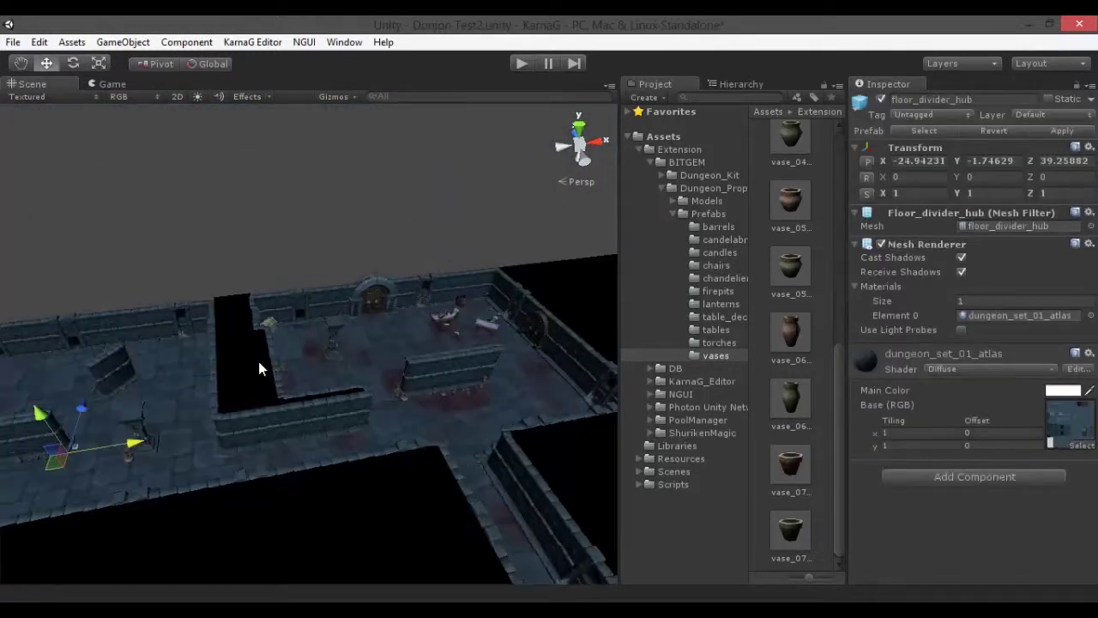
scroll(261, 369, "up", 6)
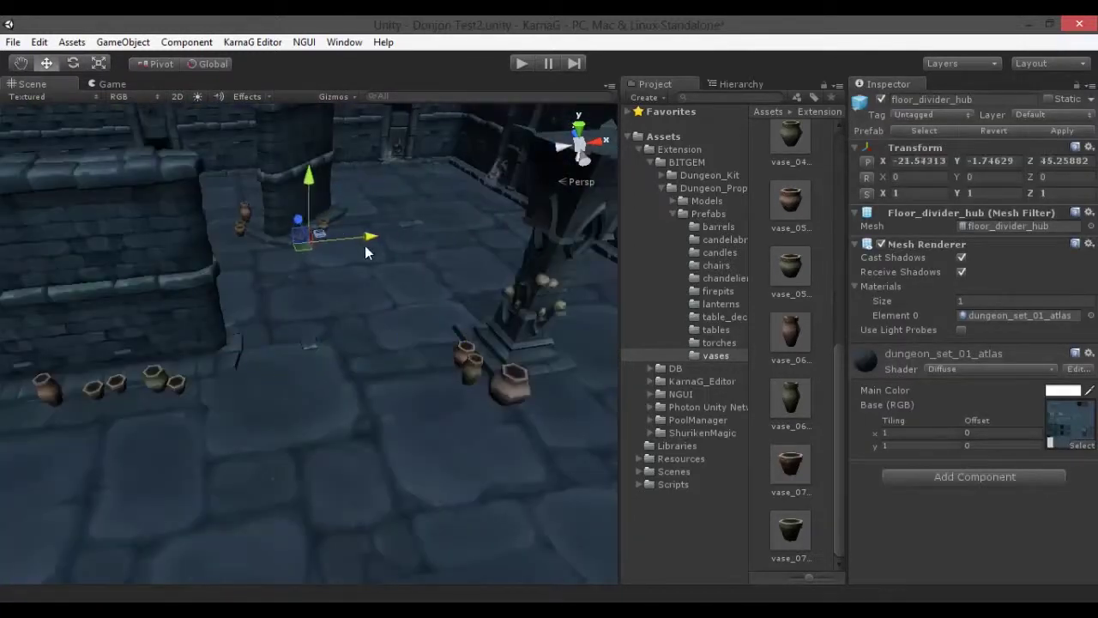
scroll(367, 251, "down", 5)
left_click_drag(367, 251, 183, 339)
scroll(316, 371, "up", 5)
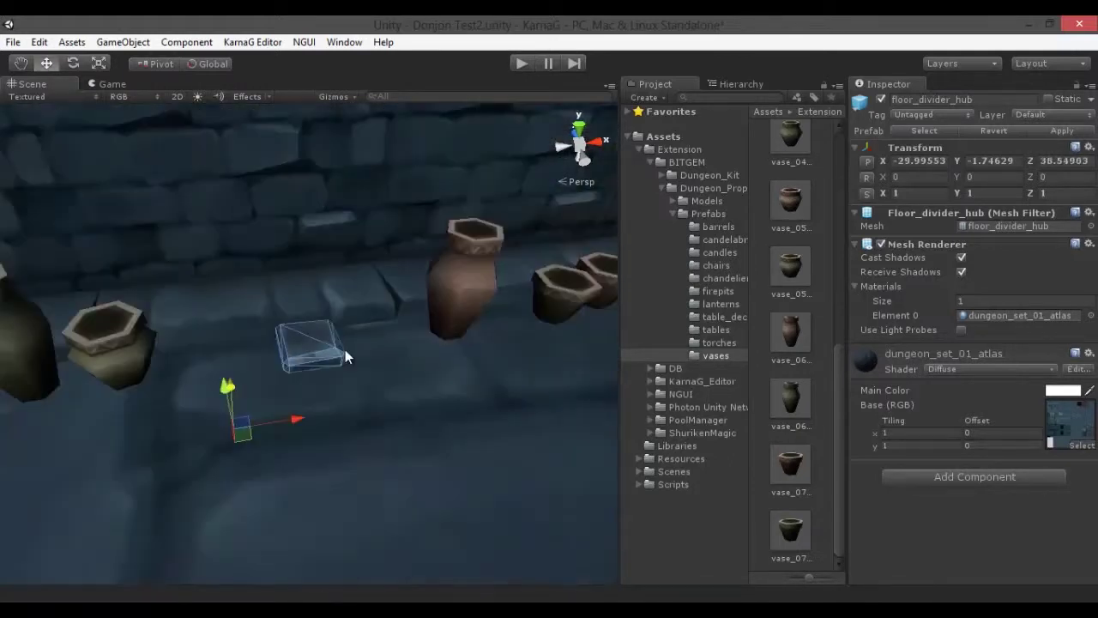
scroll(204, 461, "down", 6)
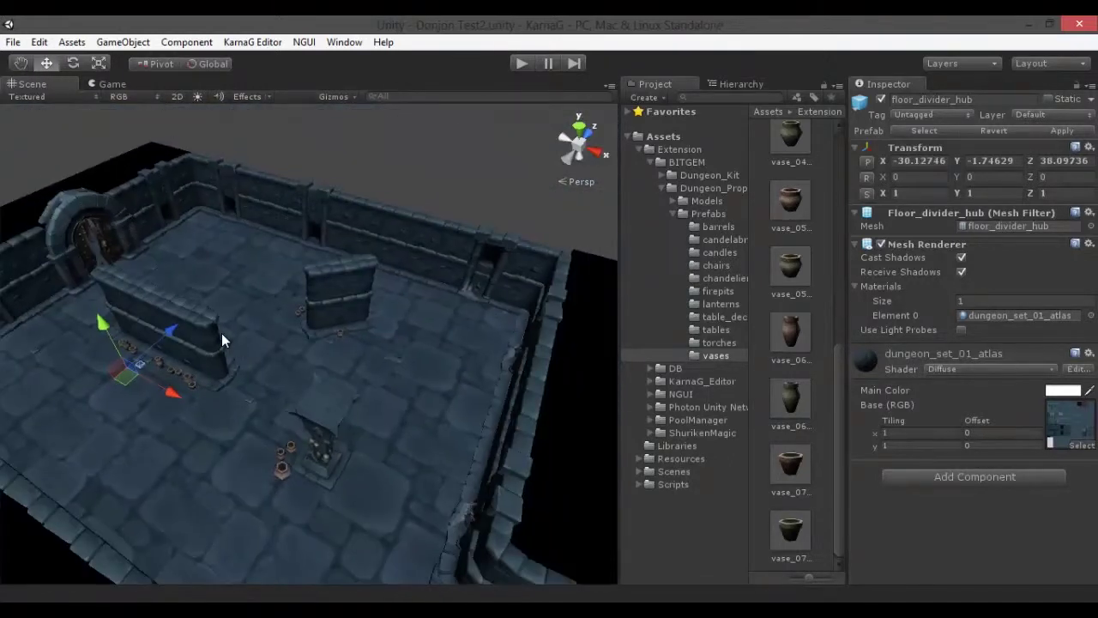
Step: Select the terrain floor, then a vase near the wall, to check their placement
left_click(385, 347)
scroll(301, 393, "up", 3)
left_click(301, 393)
scroll(301, 221, "up", 5)
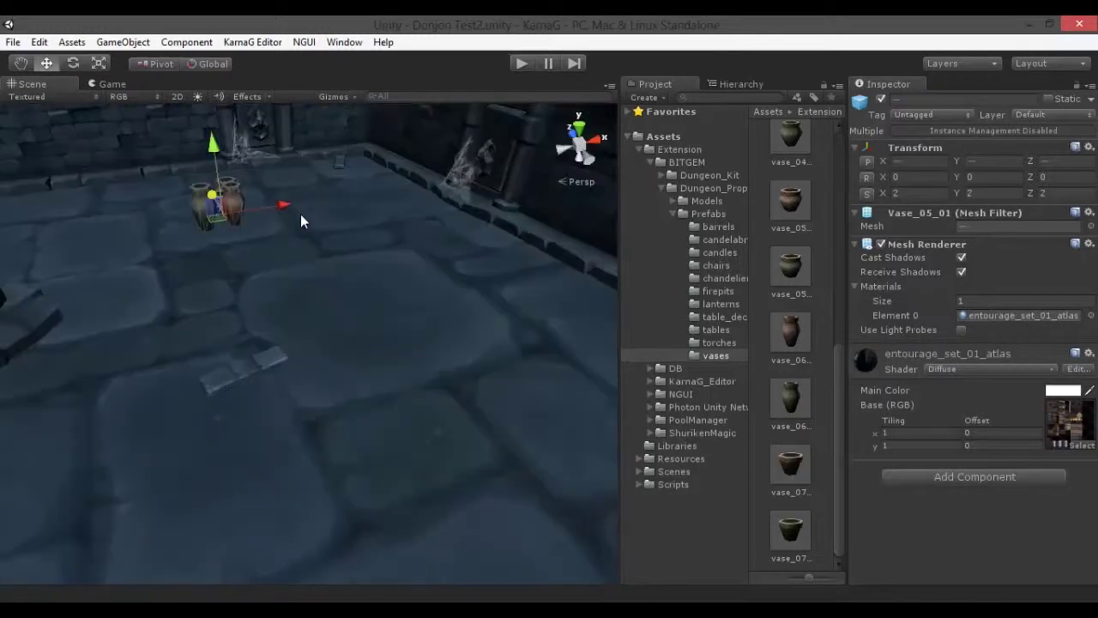
scroll(298, 357, "up", 5)
scroll(298, 357, "down", 5)
scroll(284, 368, "down", 3)
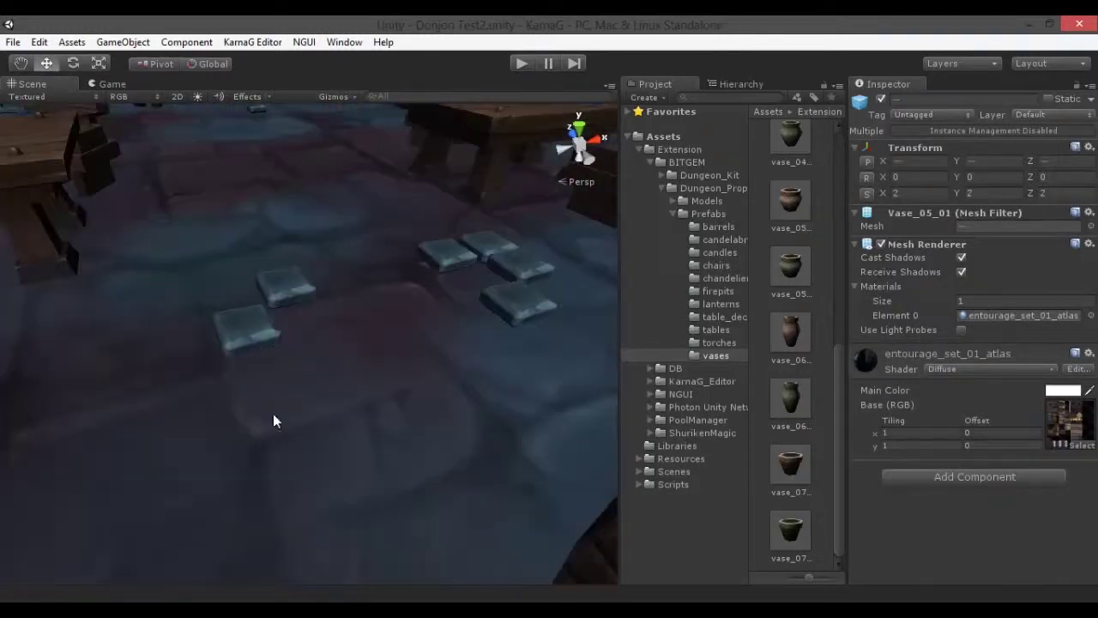
Step: Select the skull on the floor and view it from a low, level angle
left_click(314, 375)
scroll(314, 375, "up", 5)
scroll(245, 380, "down", 2)
scroll(246, 380, "down", 5)
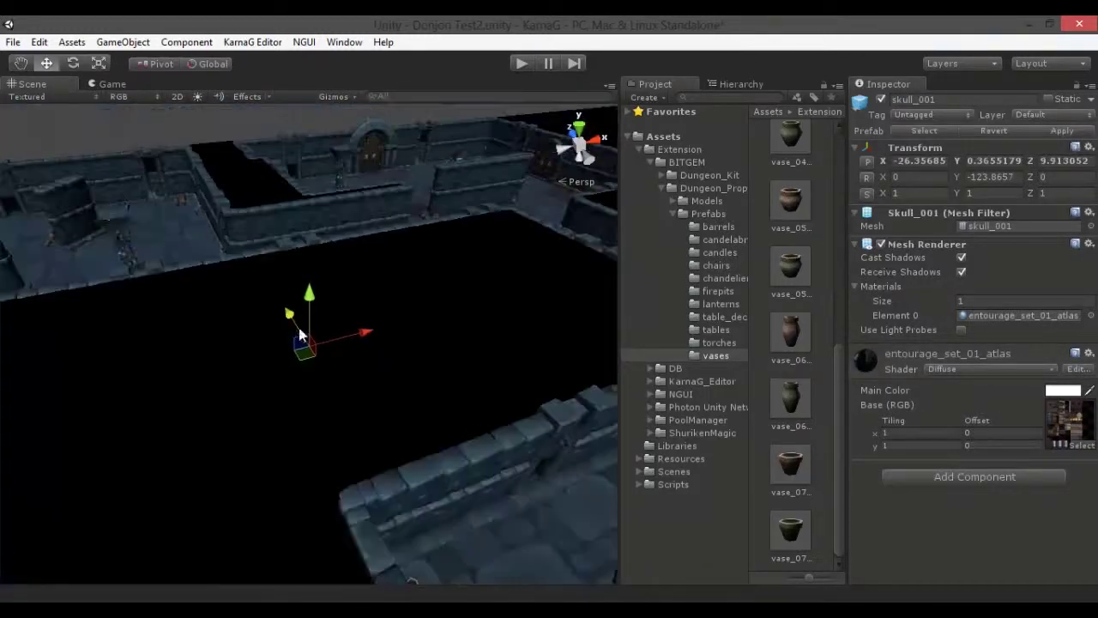
scroll(295, 393, "up", 5)
key("f")
left_click_drag(314, 412, 318, 364, "alt")
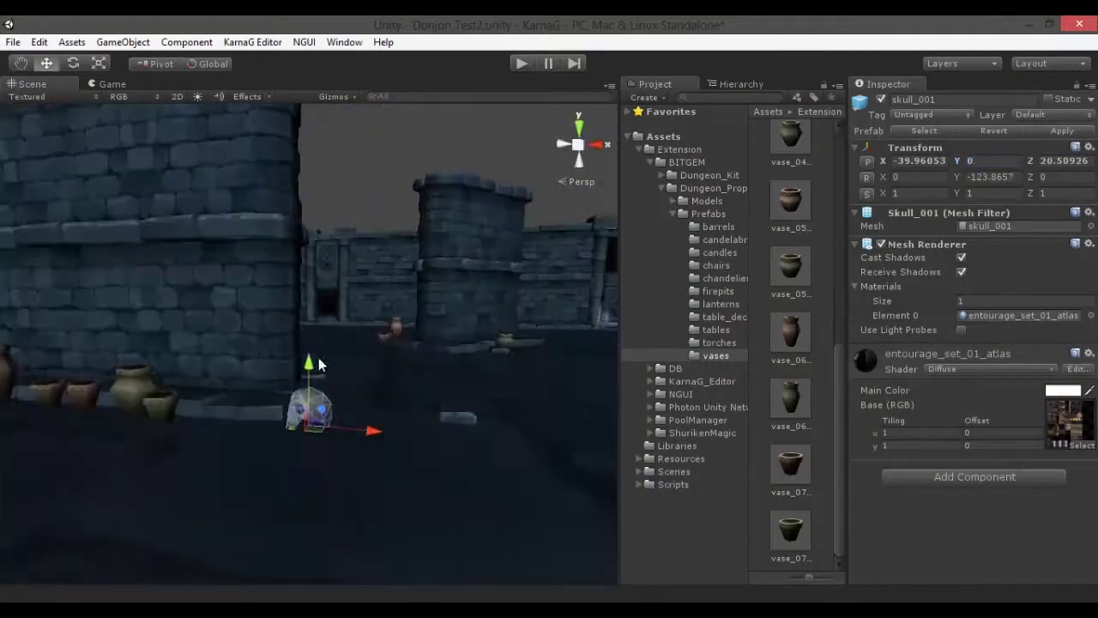
left_click_drag(315, 454, 369, 429, "alt")
Step: View the vases and walls from a level angle, with the Move tool active on the skull
key("shift+space")
scroll(1057, 399, "down", 5)
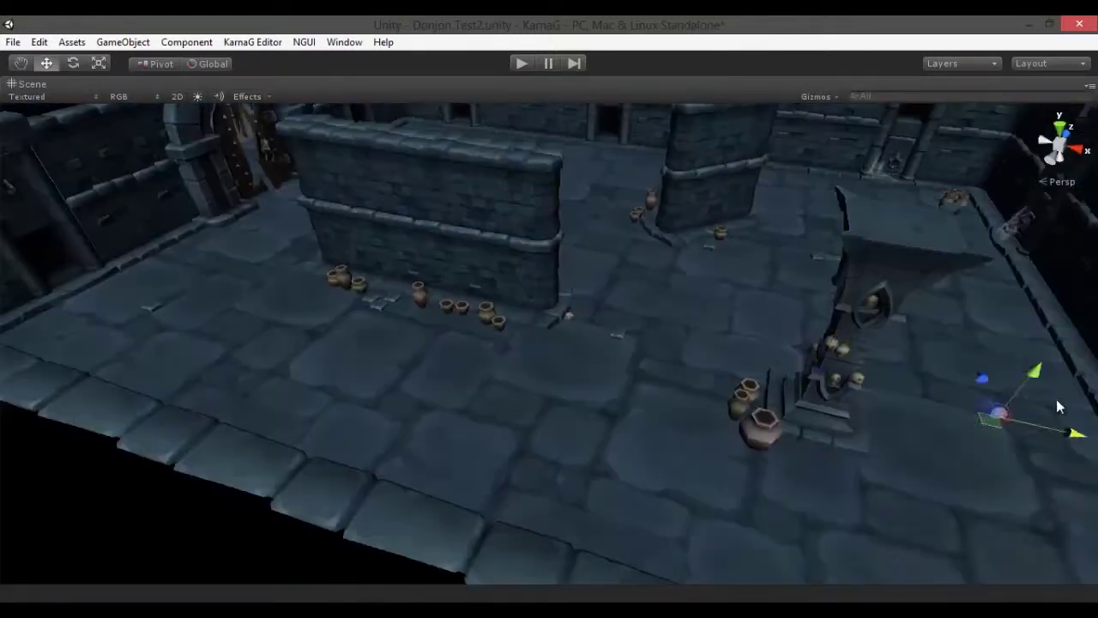
scroll(680, 417, "up", 5)
scroll(487, 483, "down", 5)
scroll(871, 343, "up", 5)
left_click_drag(870, 344, 568, 402, "alt")
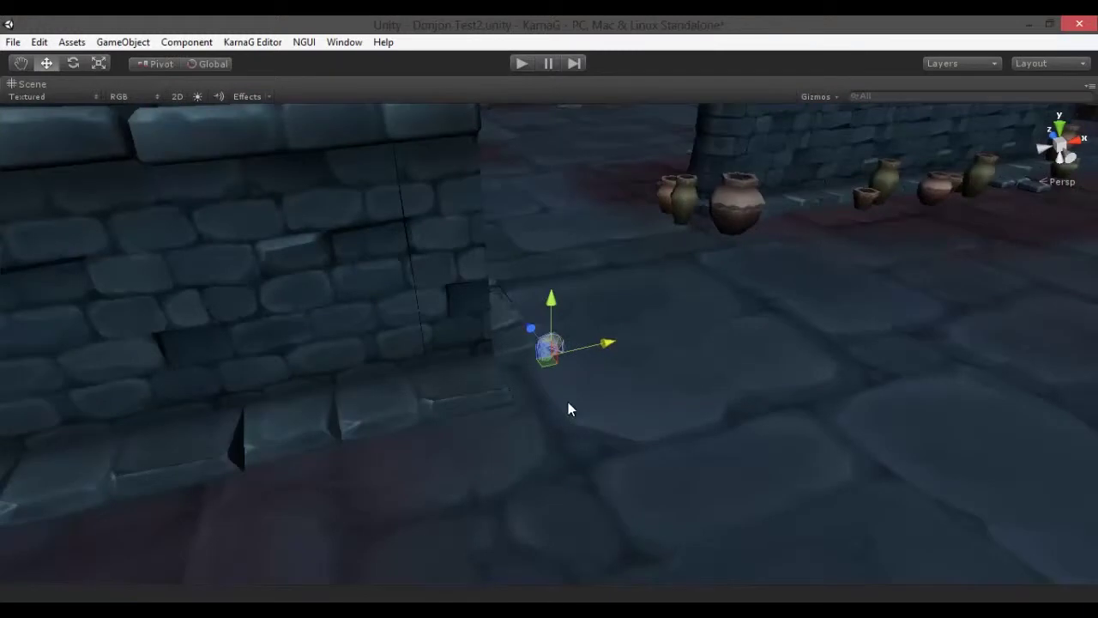
key("shift+space")
key("shift+space")
key("w")
scroll(738, 387, "down", 5)
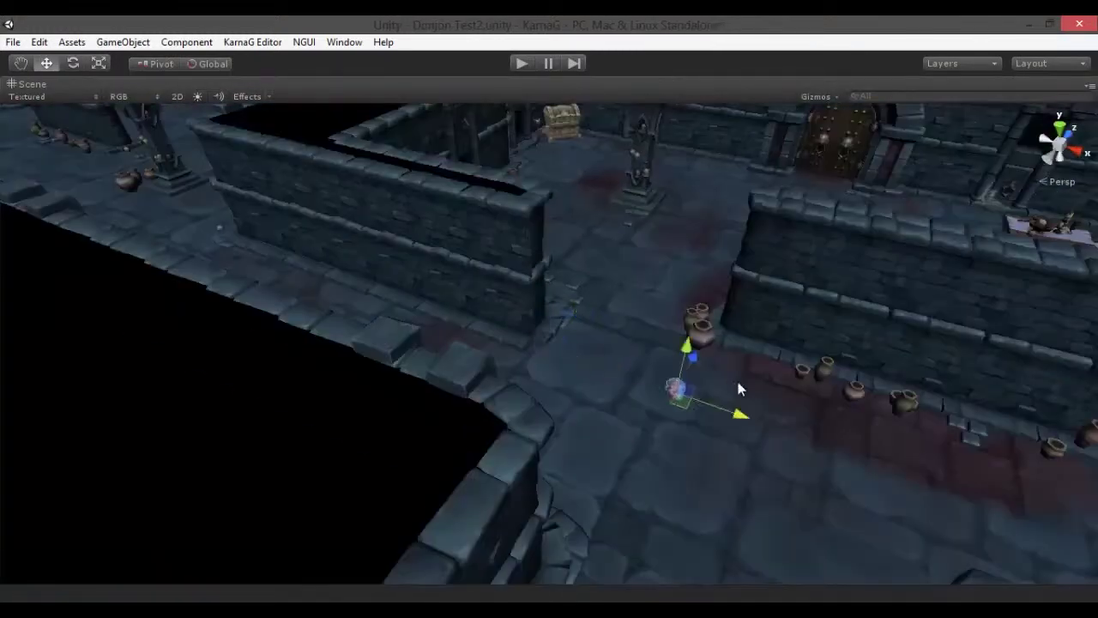
scroll(786, 440, "down", 5)
scroll(524, 360, "up", 5)
mouse_move(524, 360)
left_mouse_down("alt")
mouse_move(558, 427)
mouse_move(623, 458)
mouse_move(682, 369)
left_mouse_up("alt")
Step: Select a small floor block and extend the ring of blocks in an arc on both sides
left_click(681, 369)
key("f")
mouse_move(158, 535)
left_mouse_down("alt")
mouse_move(541, 367)
mouse_move(324, 228)
left_mouse_up("alt")
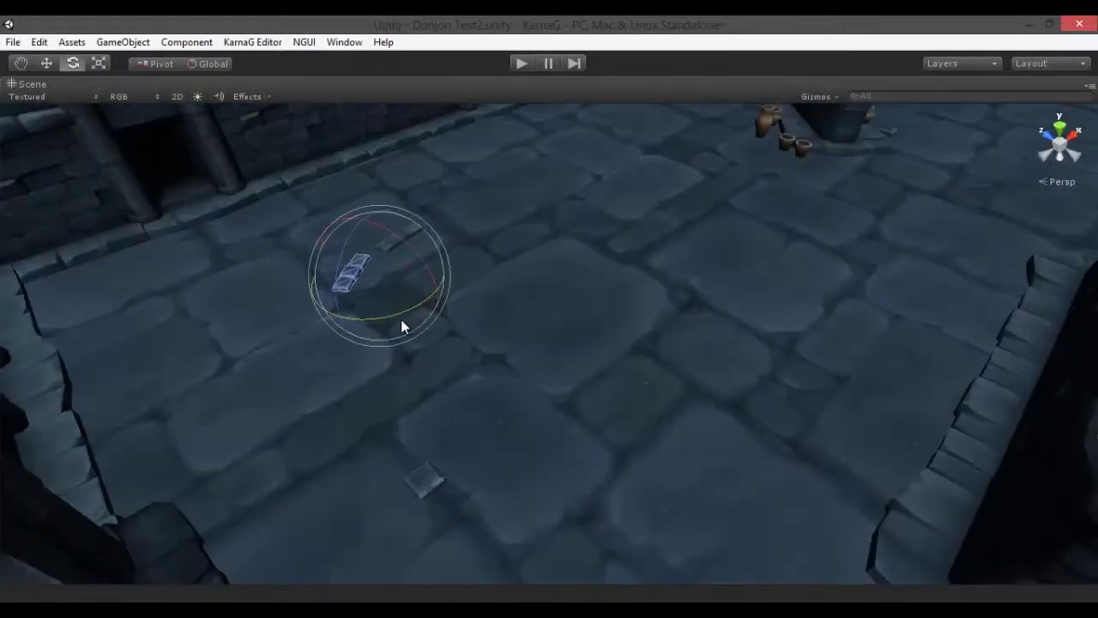
key("w")
left_click_drag(400, 320, 275, 364, "alt")
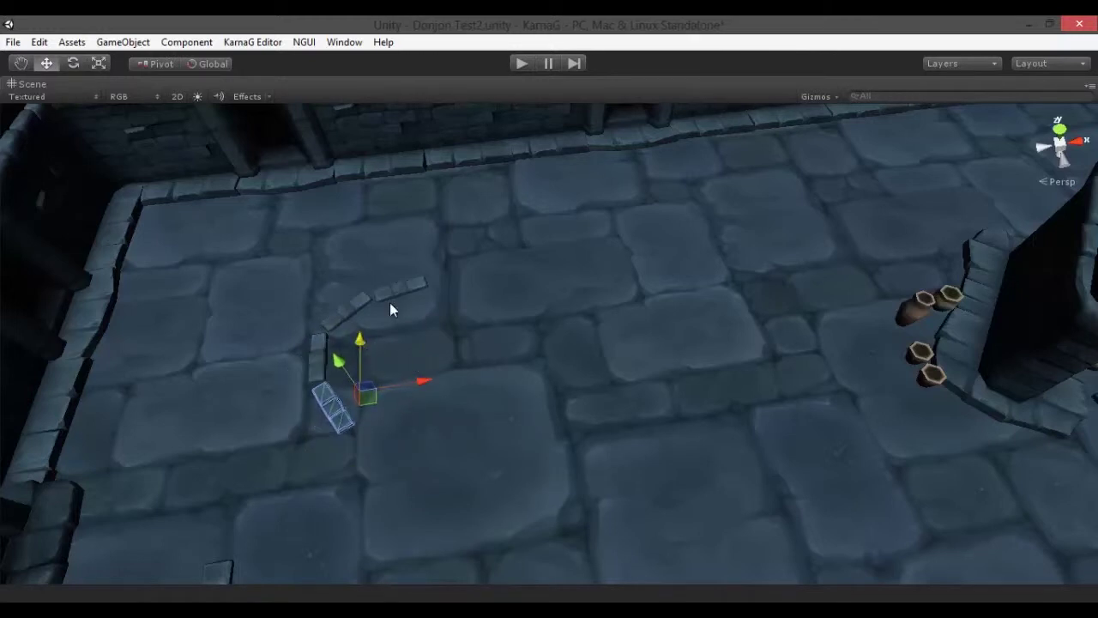
scroll(403, 326, "up", 3)
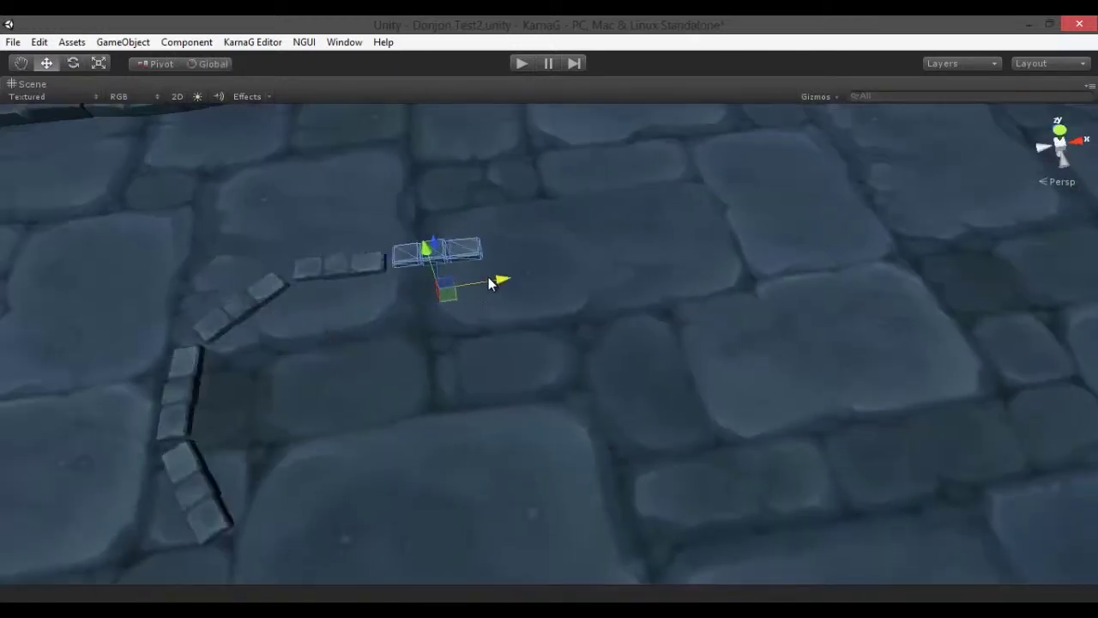
mouse_move(553, 389)
left_mouse_down()
mouse_move(540, 362)
mouse_move(564, 428)
mouse_move(265, 417)
left_mouse_up()
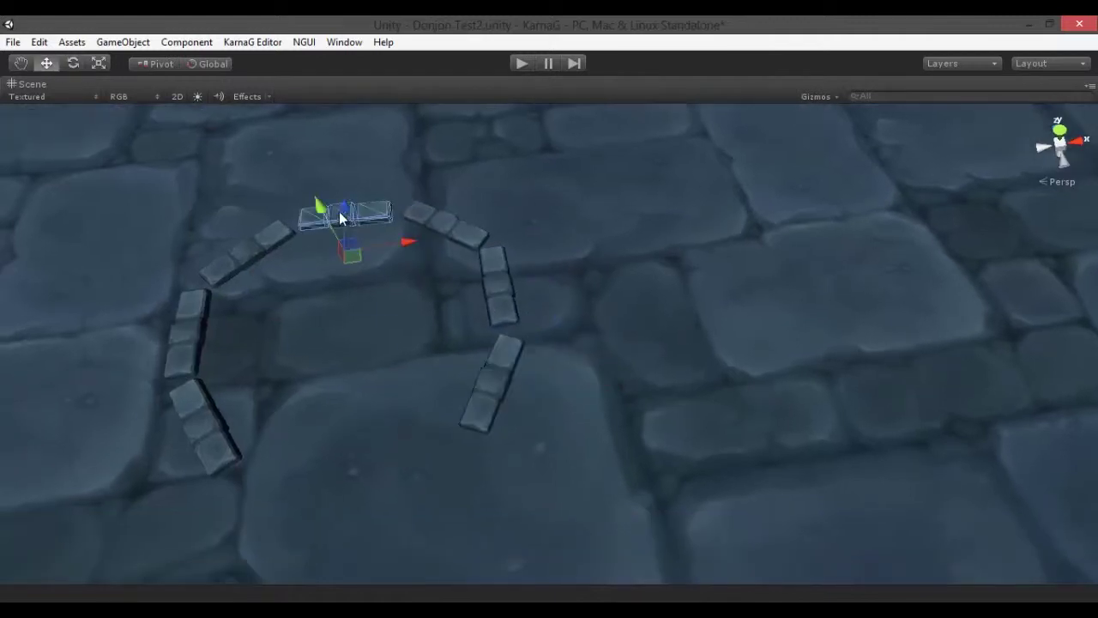
left_click_drag(341, 218, 399, 441)
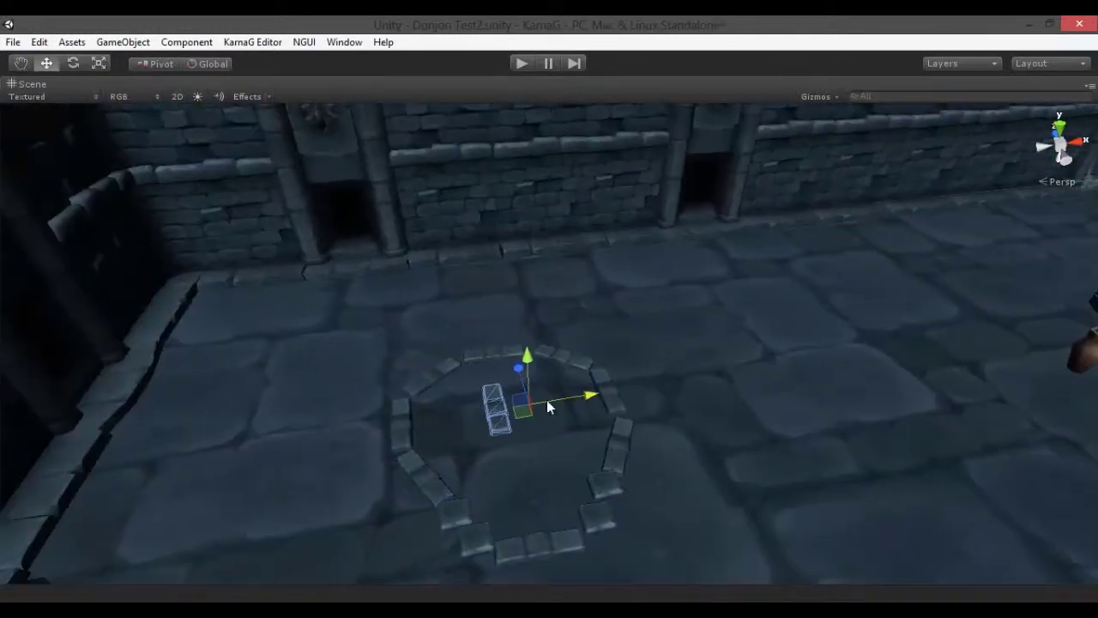
key("r")
key("f")
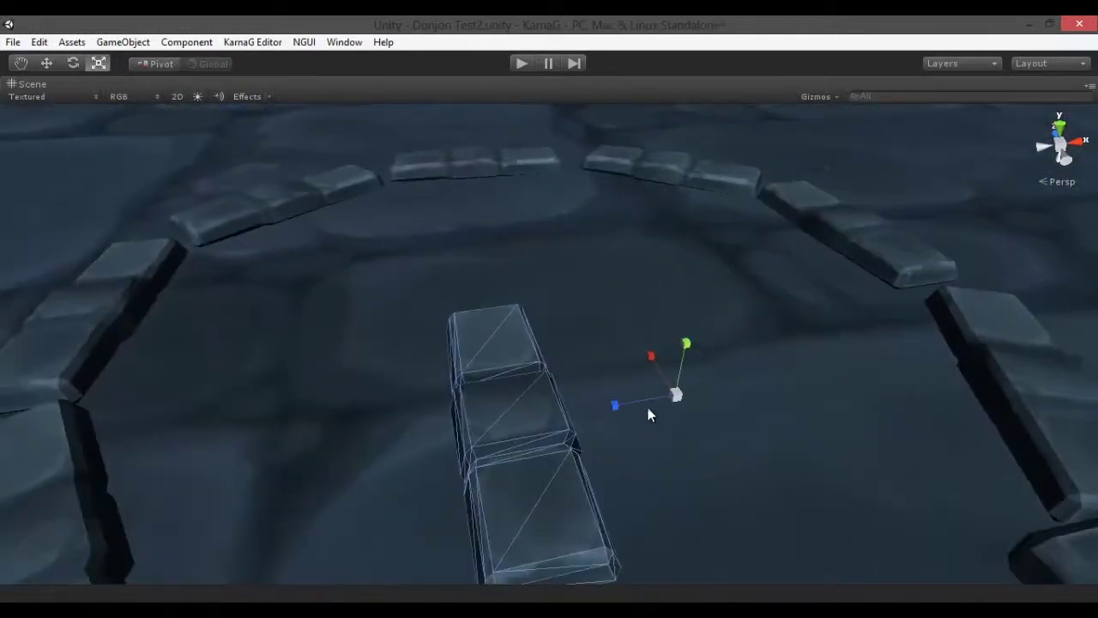
key("w")
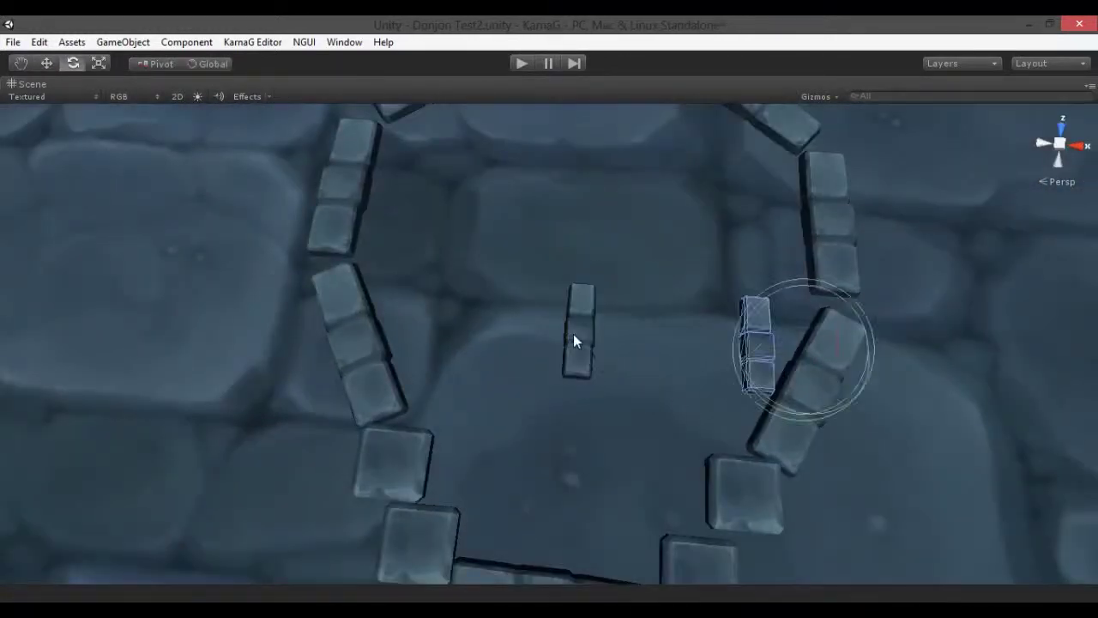
Step: Select the emblem's center block and adjust it with the Move and Rotate tools
left_click(573, 341)
key("f")
key("w")
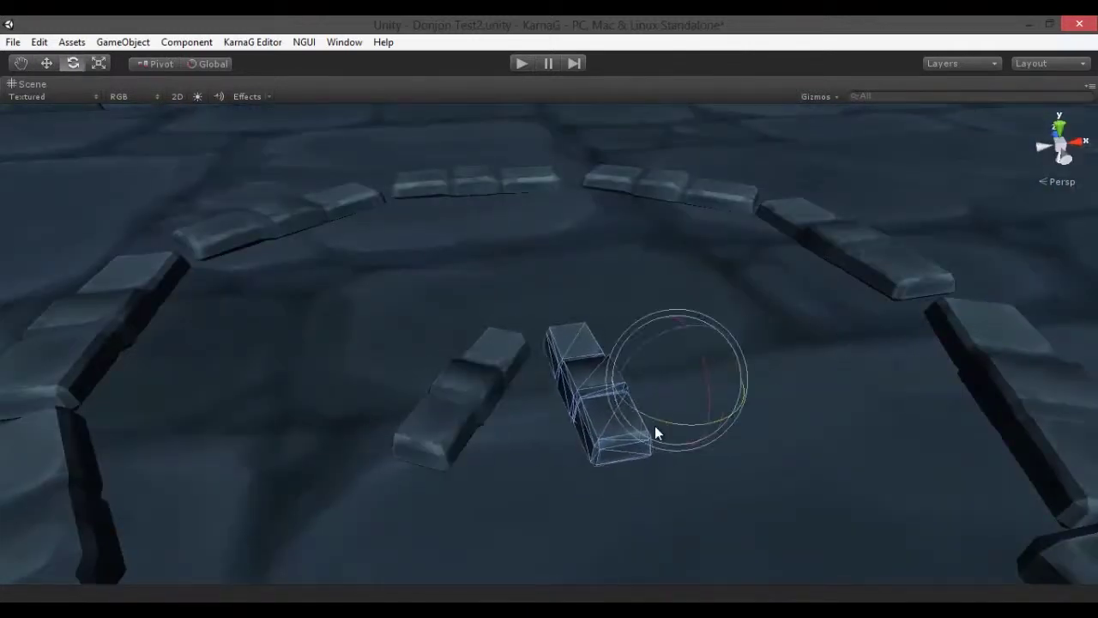
scroll(601, 352, "down", 5)
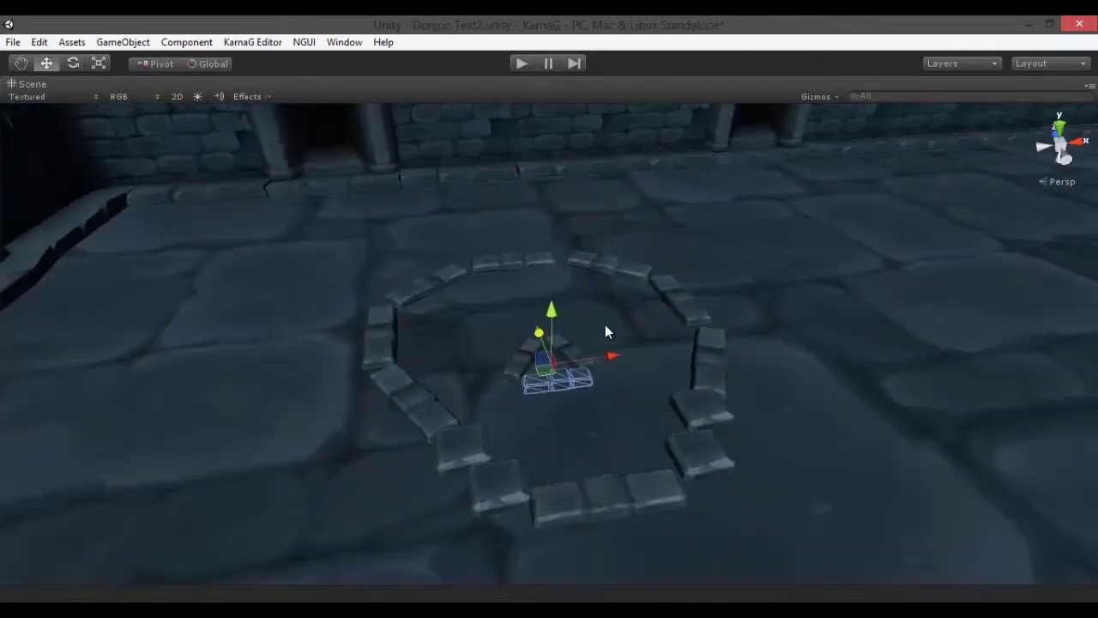
scroll(605, 333, "down", 3)
key("w")
key("f")
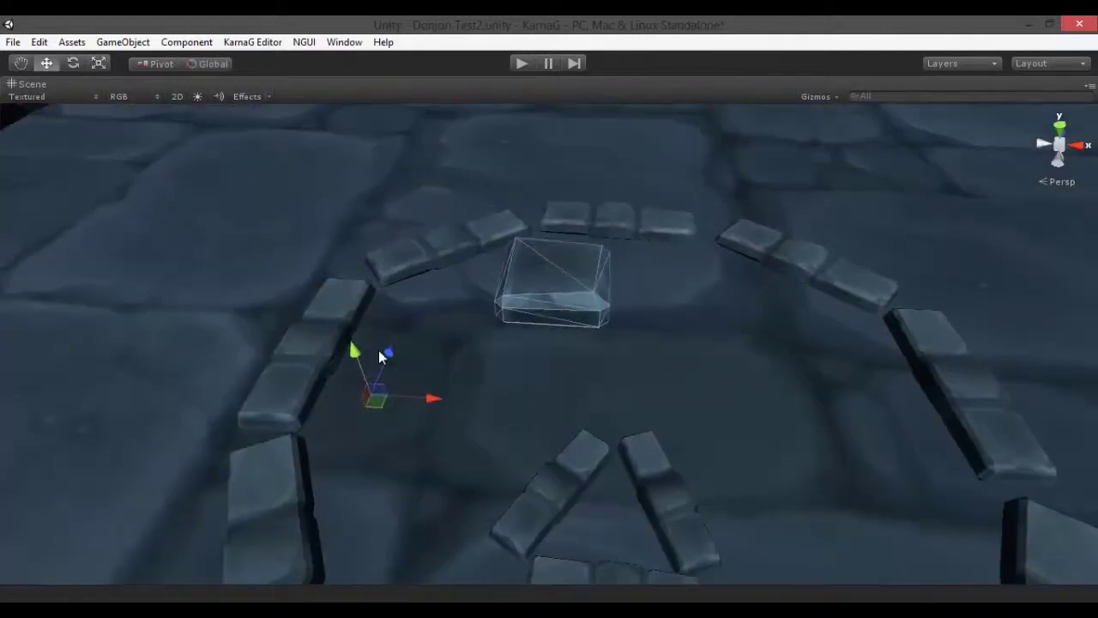
scroll(388, 436, "down", 5)
left_click_drag(558, 398, 565, 427, "alt")
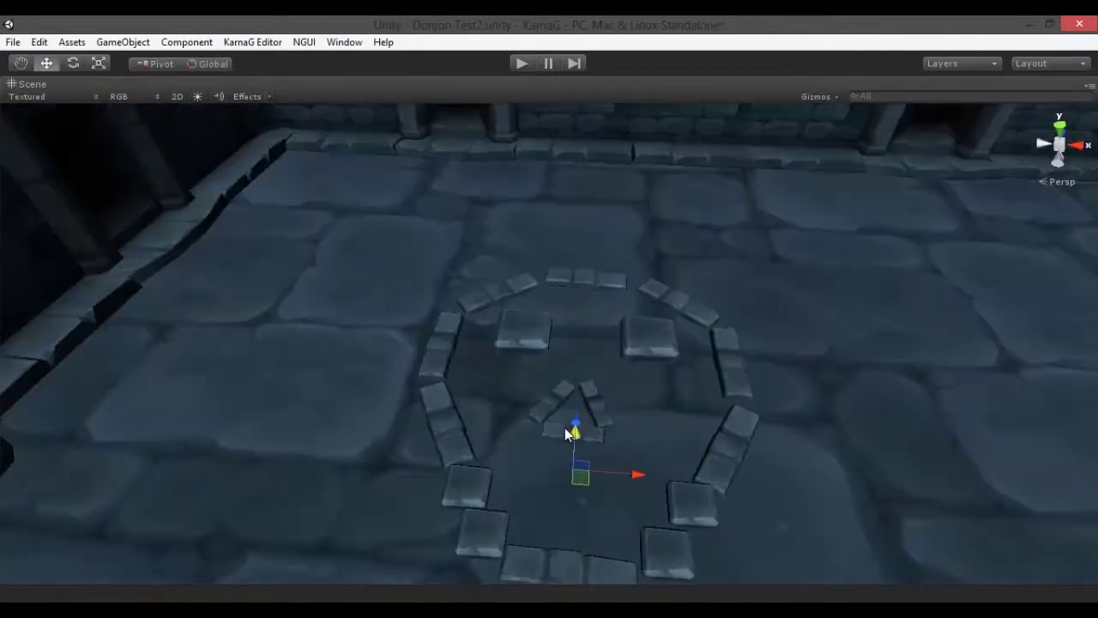
key("e")
scroll(656, 377, "up", 5)
Step: Duplicate the block column twice, moving the copies left to form the teeth
key("ctrl+d")
mouse_move(566, 487)
left_mouse_down()
mouse_move(493, 480)
mouse_move(378, 430)
left_mouse_up()
key("ctrl+d")
scroll(514, 421, "down", 3)
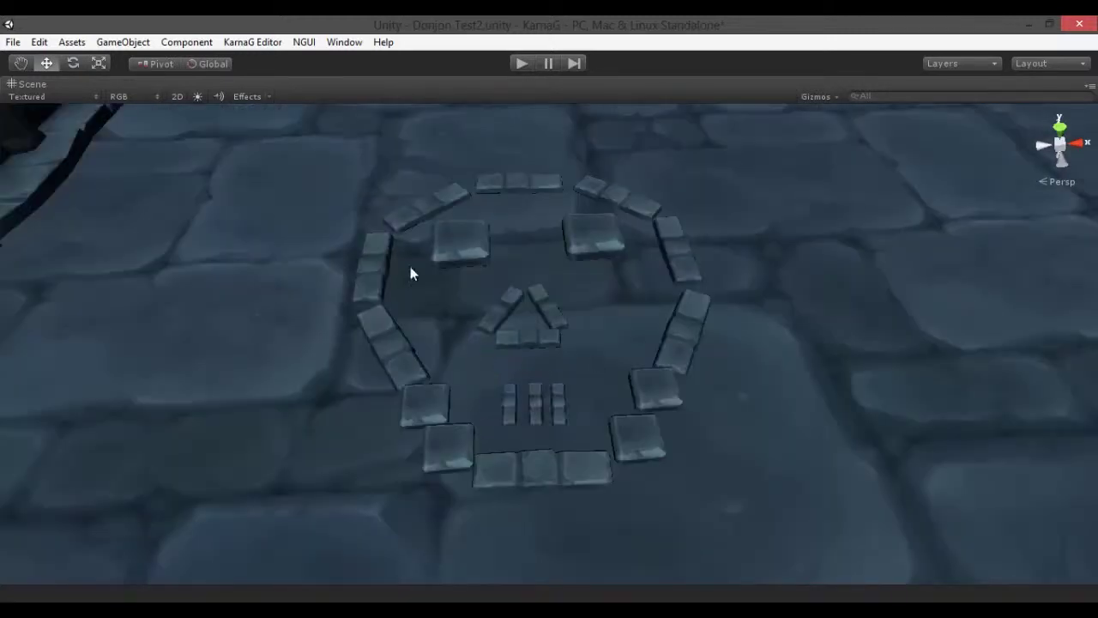
scroll(589, 297, "down", 5)
scroll(588, 297, "up", 2)
scroll(588, 298, "up", 2)
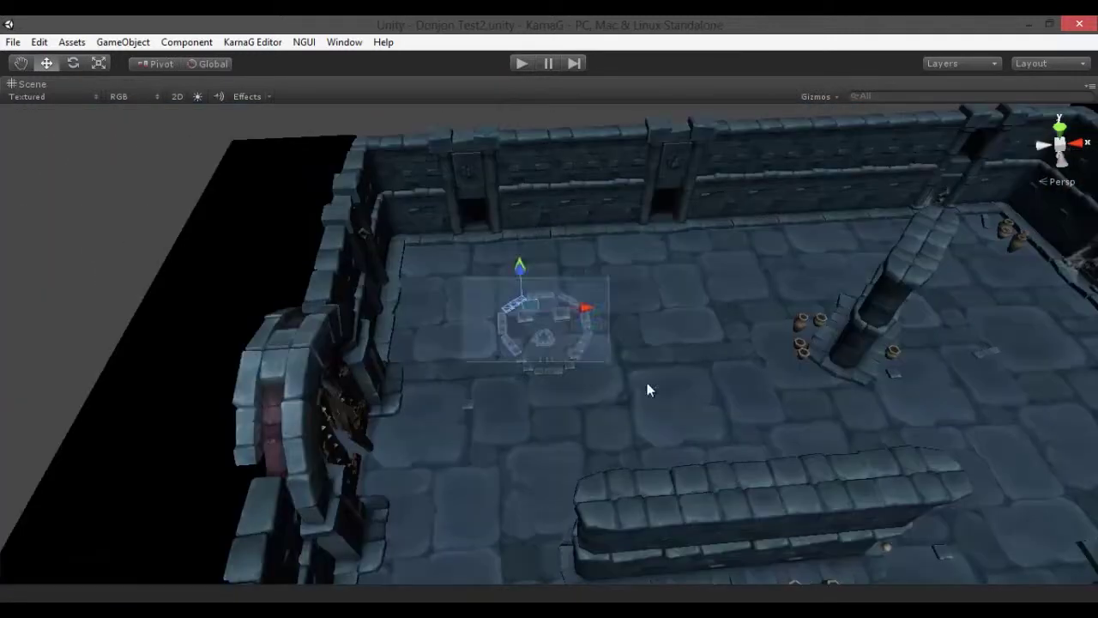
scroll(677, 189, "down", 5)
Step: Orbit from a view of several dungeon rooms down close to the room floor
left_click_drag(677, 189, 598, 352, "alt")
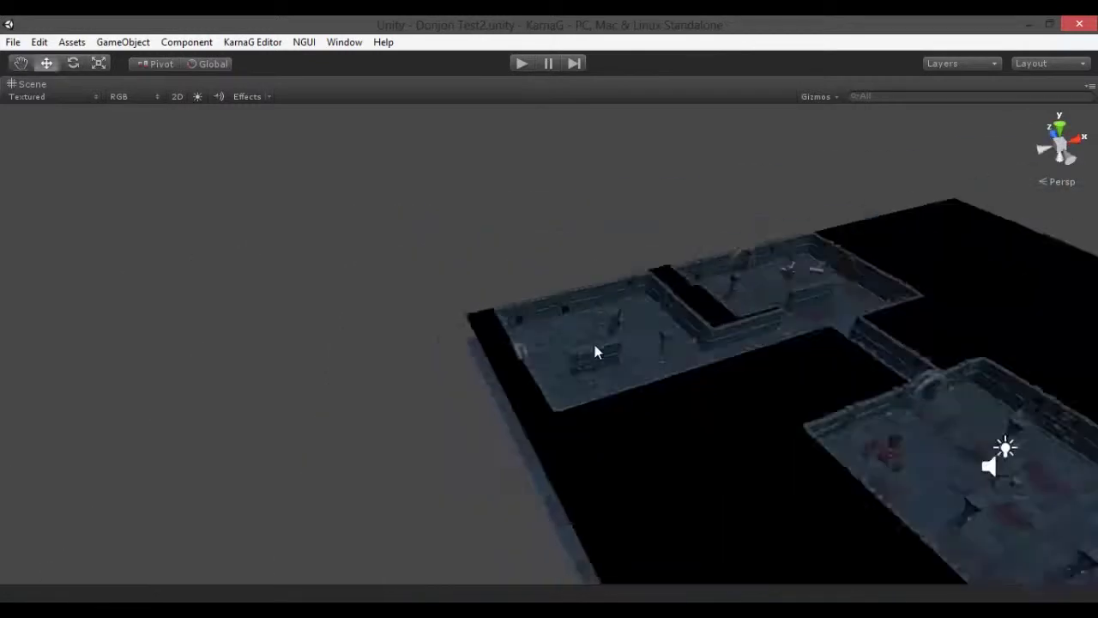
scroll(598, 352, "up", 5)
key("shift+space")
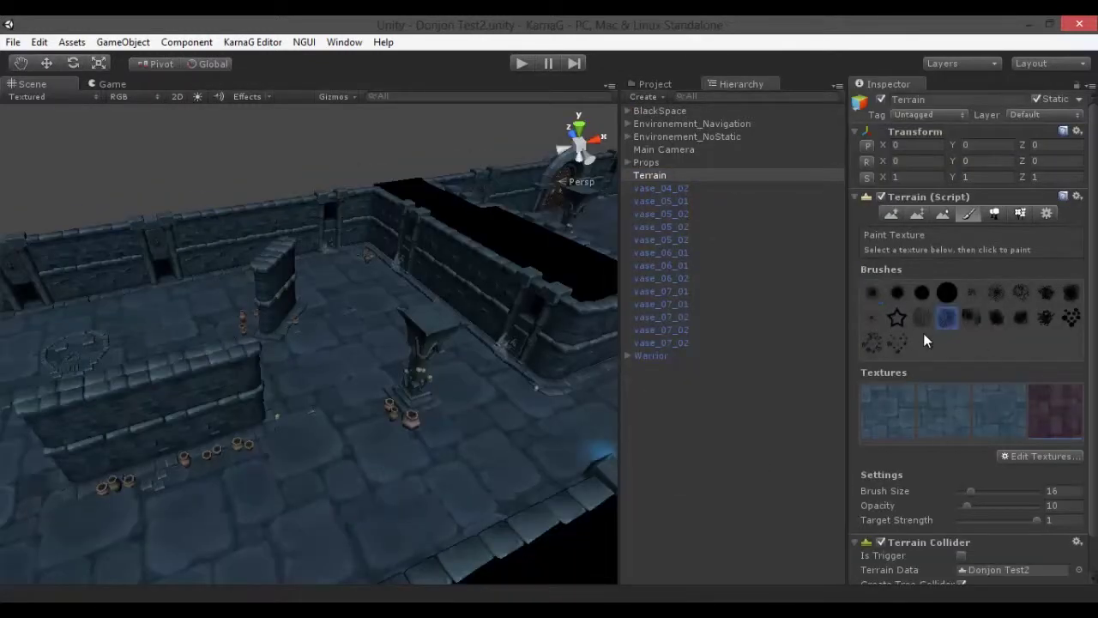
key("shift+space")
mouse_move(494, 397)
left_mouse_down("alt")
mouse_move(503, 457)
mouse_move(335, 155)
left_mouse_up("alt")
mouse_move(58, 222)
left_mouse_down("alt")
mouse_move(327, 344)
mouse_move(447, 341)
mouse_move(380, 417)
mouse_move(282, 164)
mouse_move(761, 406)
mouse_move(356, 411)
mouse_move(799, 34)
left_mouse_up("alt")
Step: Return to a wide dungeon view with side panels and drag-select all the room's vases
key("shift+space")
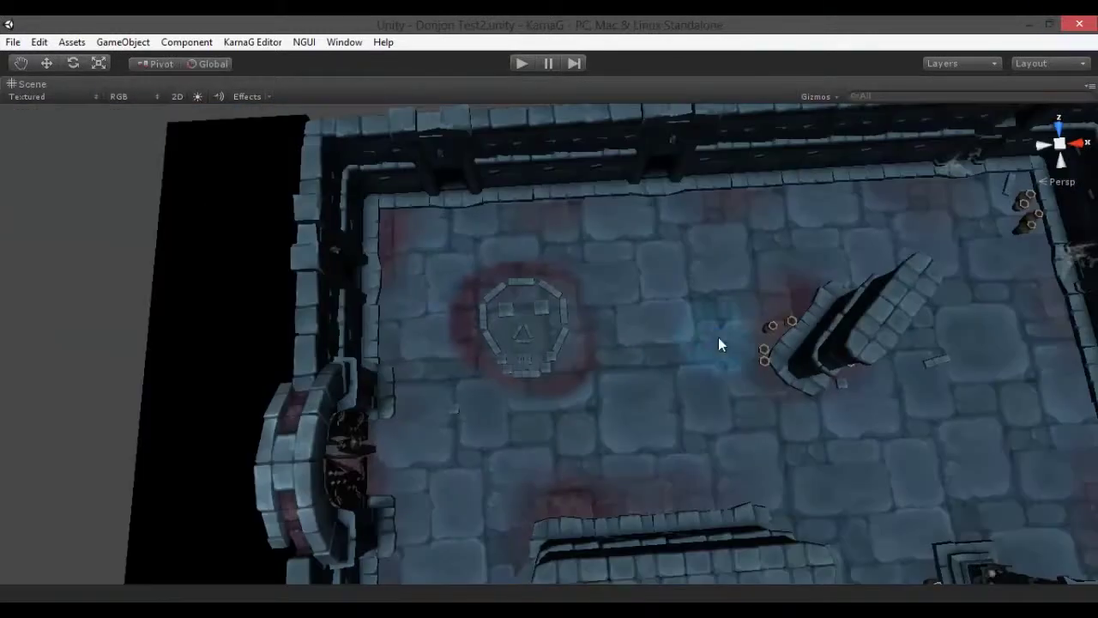
mouse_move(572, 433)
left_mouse_down("alt")
mouse_move(831, 360)
mouse_move(802, 247)
mouse_move(429, 385)
left_mouse_up("alt")
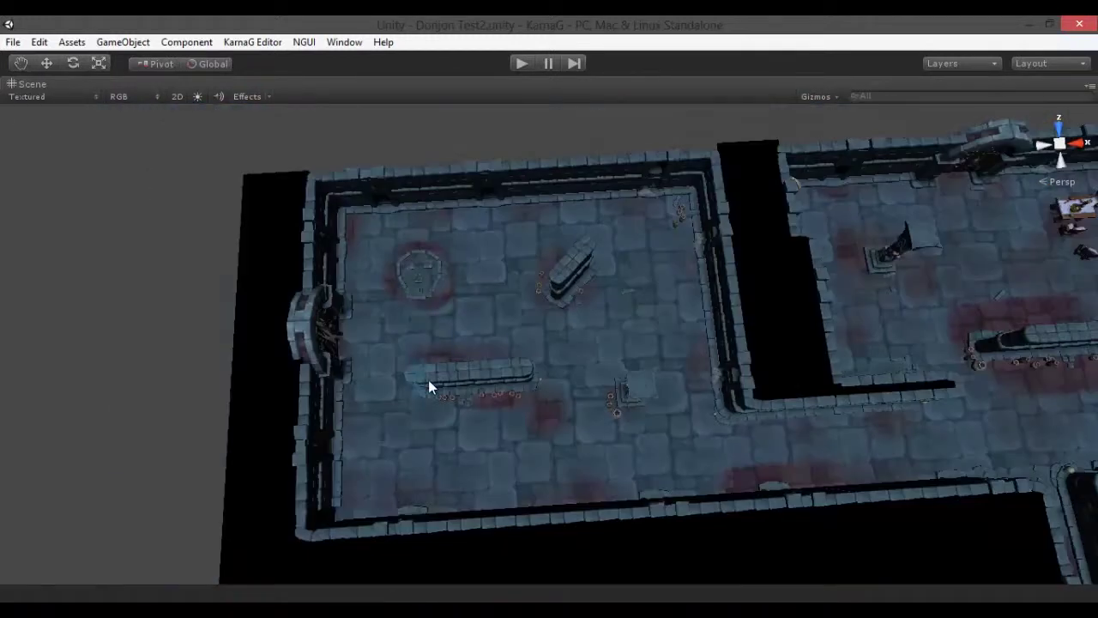
key("shift+space")
scroll(368, 301, "down", 5)
left_click_drag(465, 306, 257, 269, "alt")
scroll(169, 434, "up", 5)
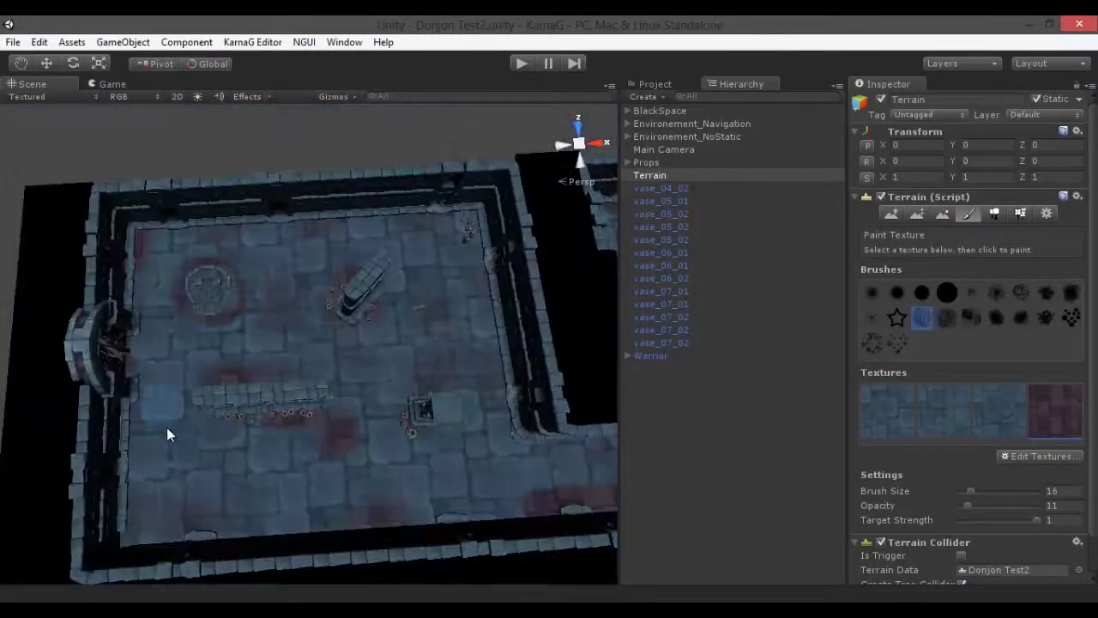
left_click_drag(169, 434, 655, 149)
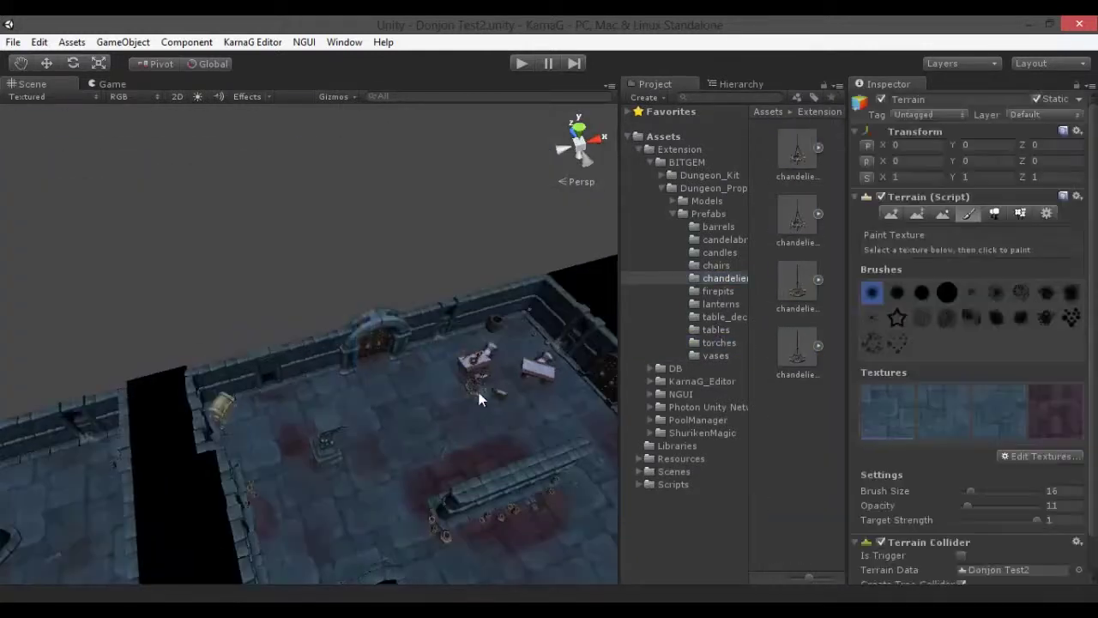
Step: Place a torch_01_lit prefab in the room and frame it facing its wall
left_click(473, 367)
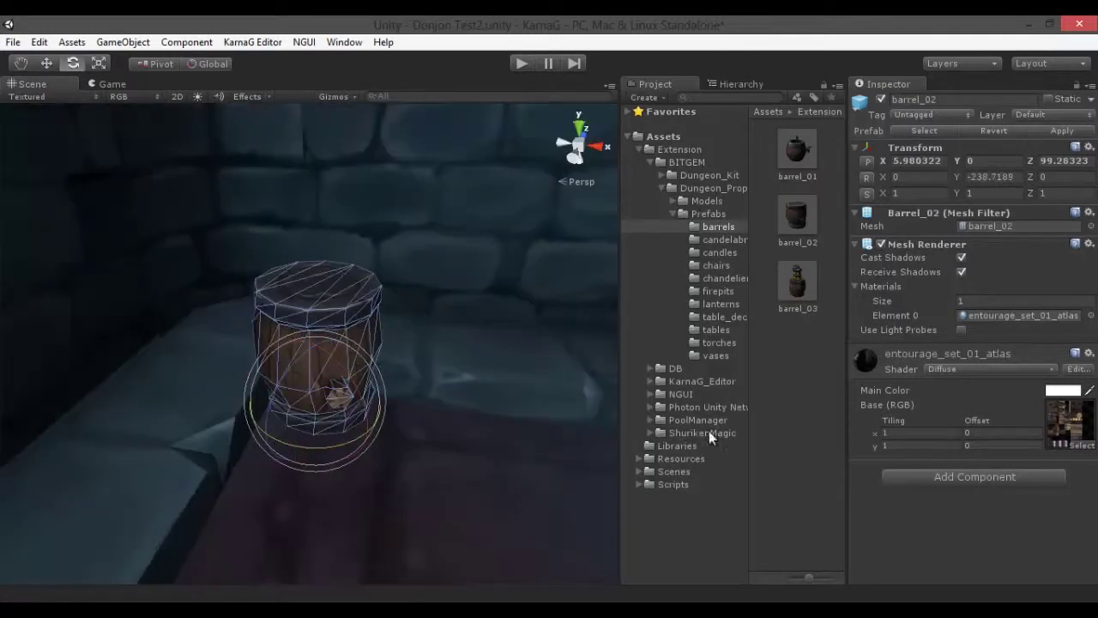
left_click(718, 265)
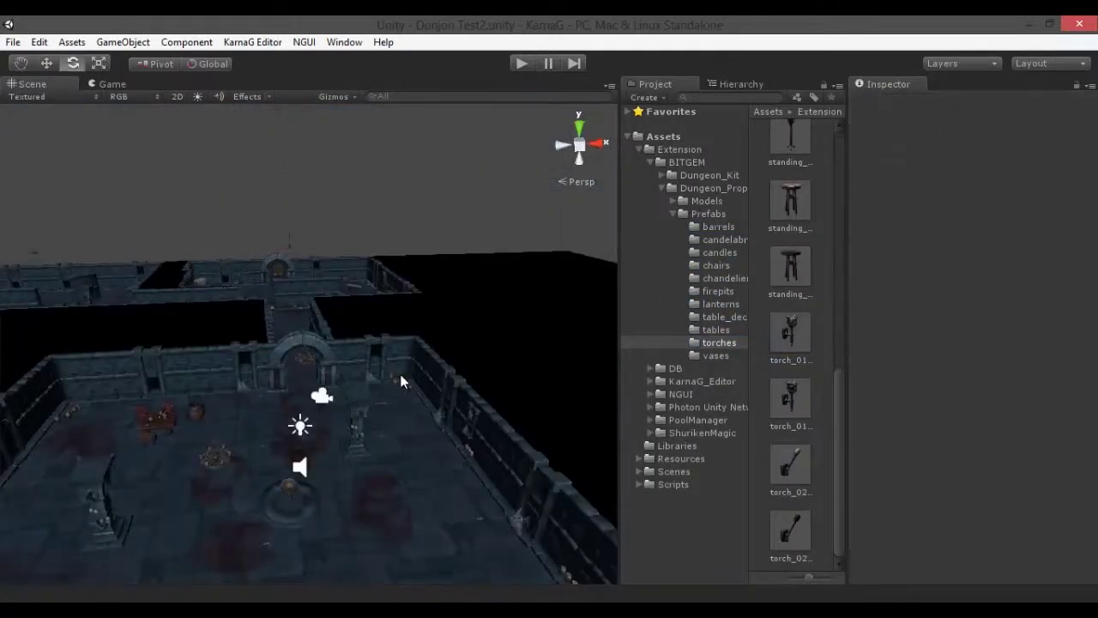
left_click_drag(402, 382, 206, 410)
double_click(659, 201)
key("shift+space")
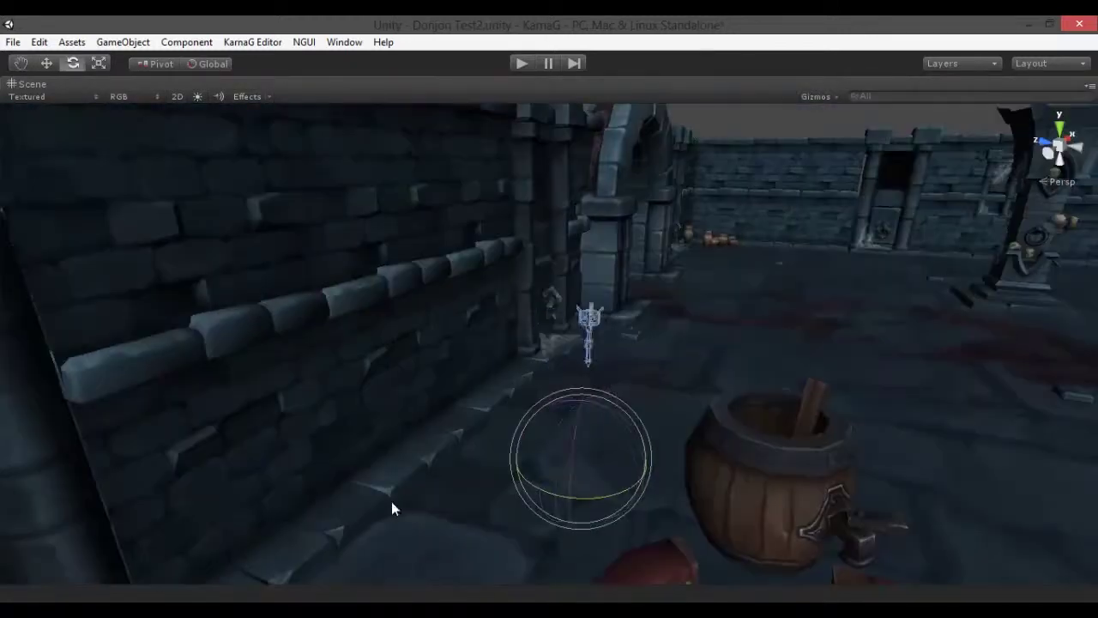
key("w")
right_click_drag(344, 318, 422, 575)
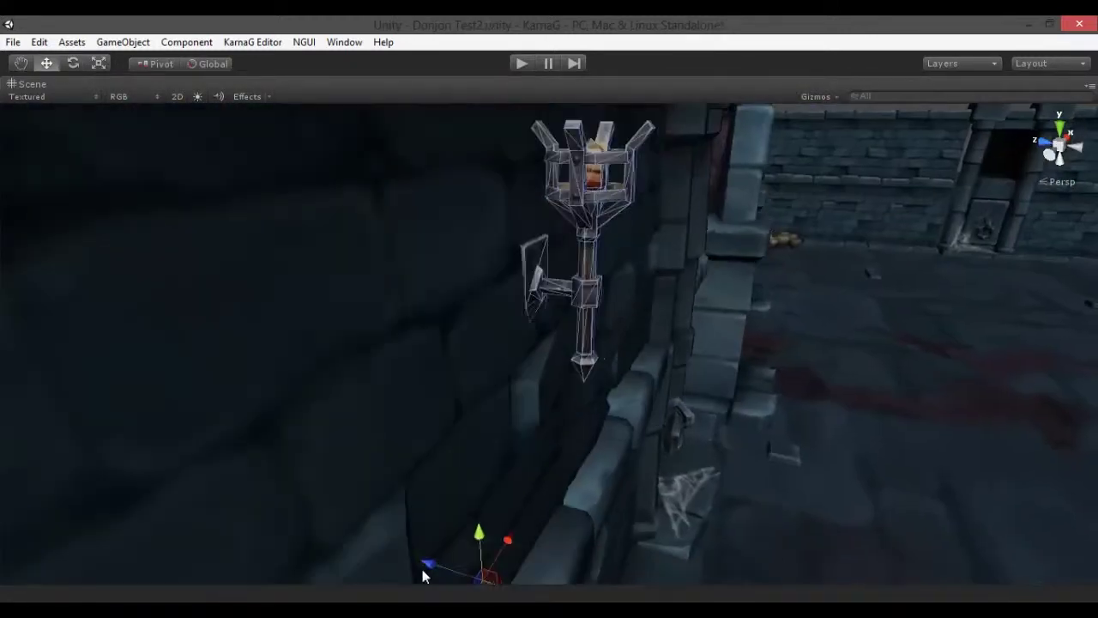
key("shift+space")
key("f")
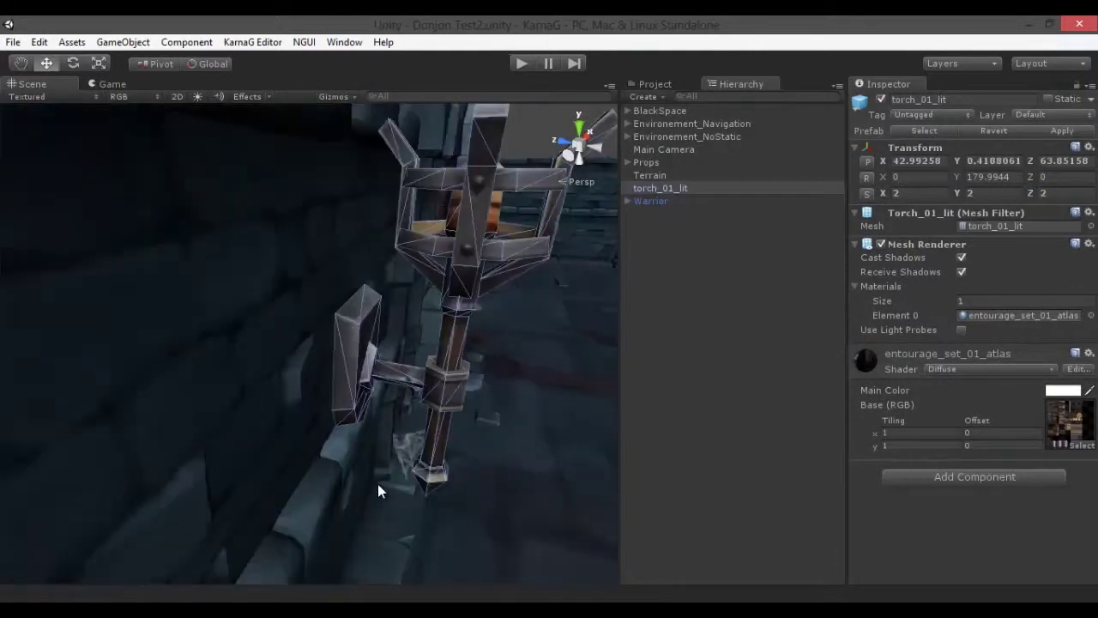
mouse_move(213, 547)
left_mouse_down("alt")
mouse_move(269, 321)
mouse_move(76, 418)
left_mouse_up("alt")
Step: Duplicate the wall torch, slide the copy along the wall, and rotate it -270° flush against it
key("ctrl+d")
left_click_drag(533, 377, 204, 514, "alt")
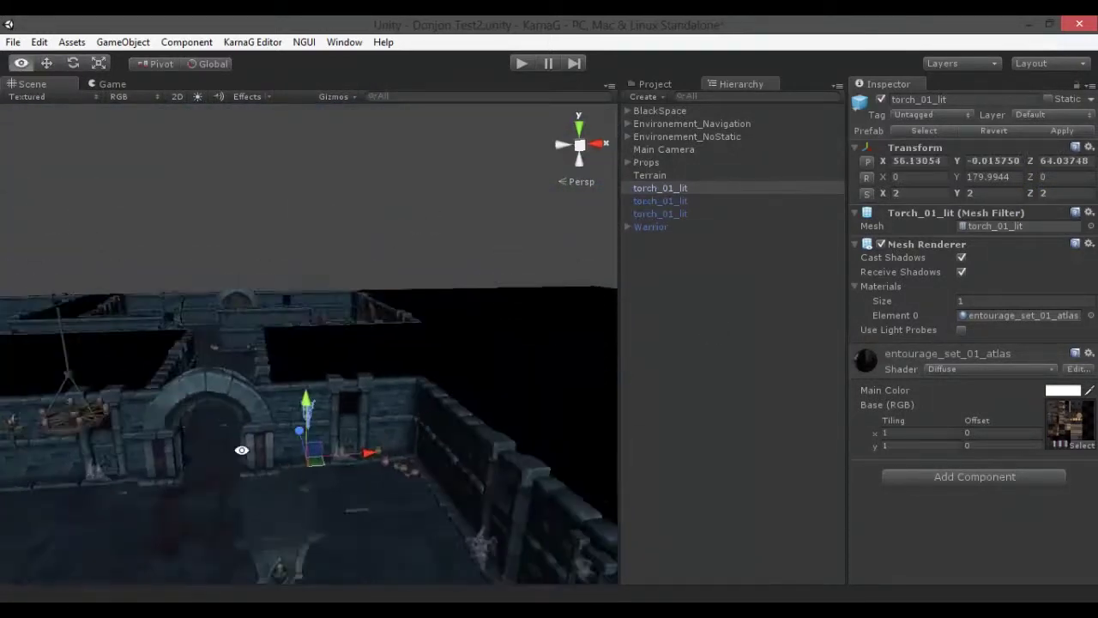
key("e")
mouse_move(422, 396)
left_mouse_down("alt")
mouse_move(376, 483)
mouse_move(295, 488)
mouse_move(318, 445)
mouse_move(217, 314)
left_mouse_up("alt")
left_click(295, 488)
left_click(307, 326)
mouse_move(306, 326)
left_mouse_down("alt")
mouse_move(230, 336)
mouse_move(326, 569)
mouse_move(216, 580)
left_mouse_up("alt")
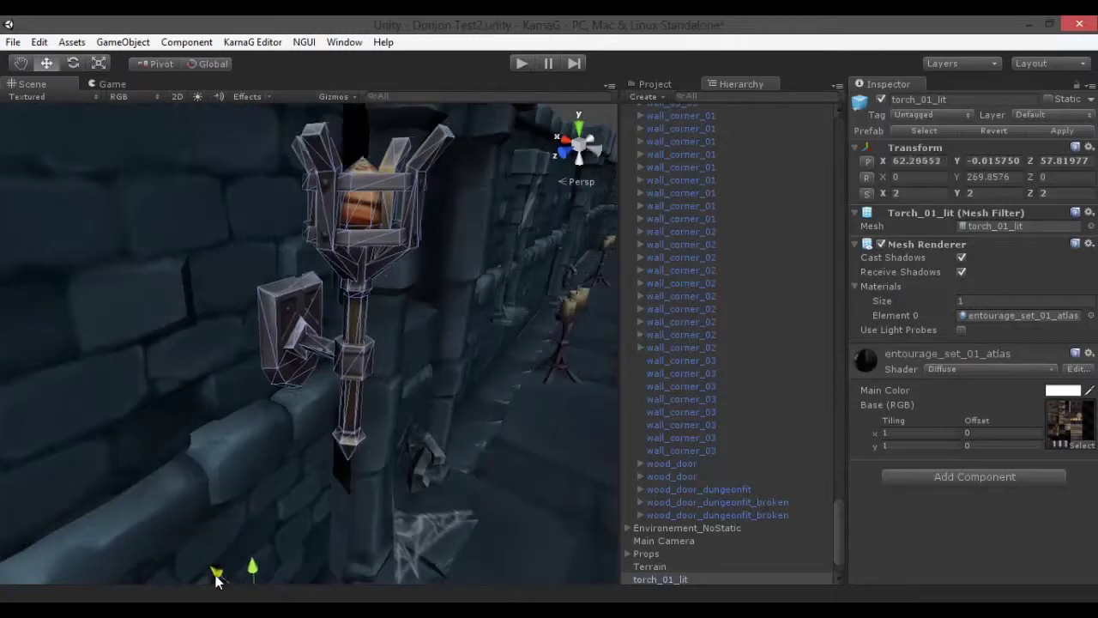
mouse_move(238, 515)
left_mouse_down("alt")
mouse_move(123, 446)
mouse_move(229, 414)
left_mouse_up("alt")
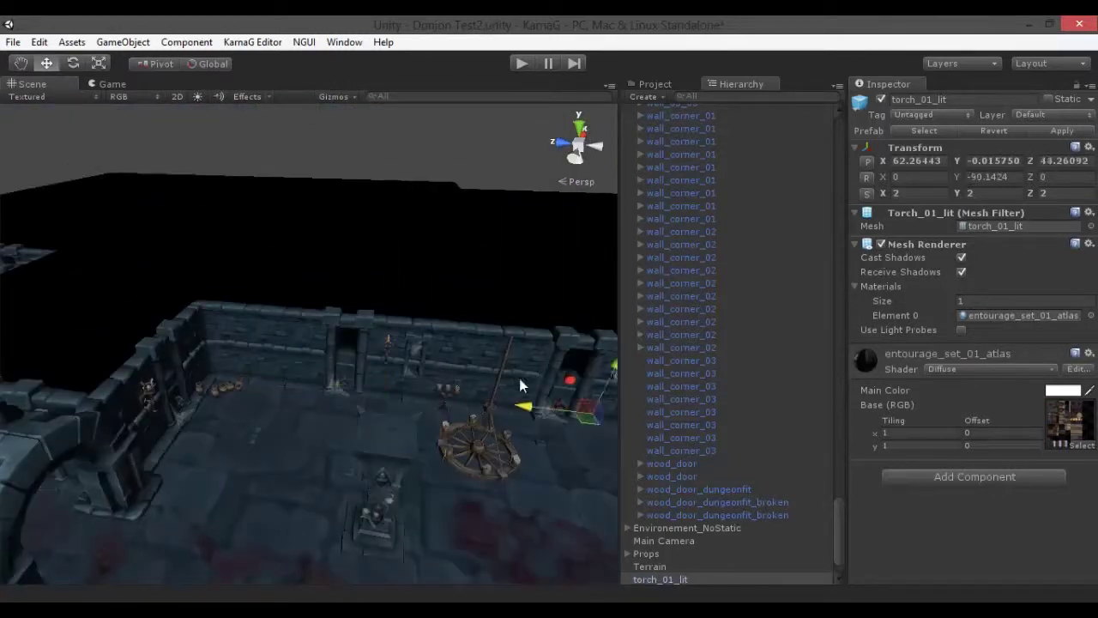
Step: Move the torch to another spot on the wall and check it from a high overview
mouse_move(519, 386)
left_mouse_down("alt")
mouse_move(86, 331)
mouse_move(313, 386)
left_mouse_up("alt")
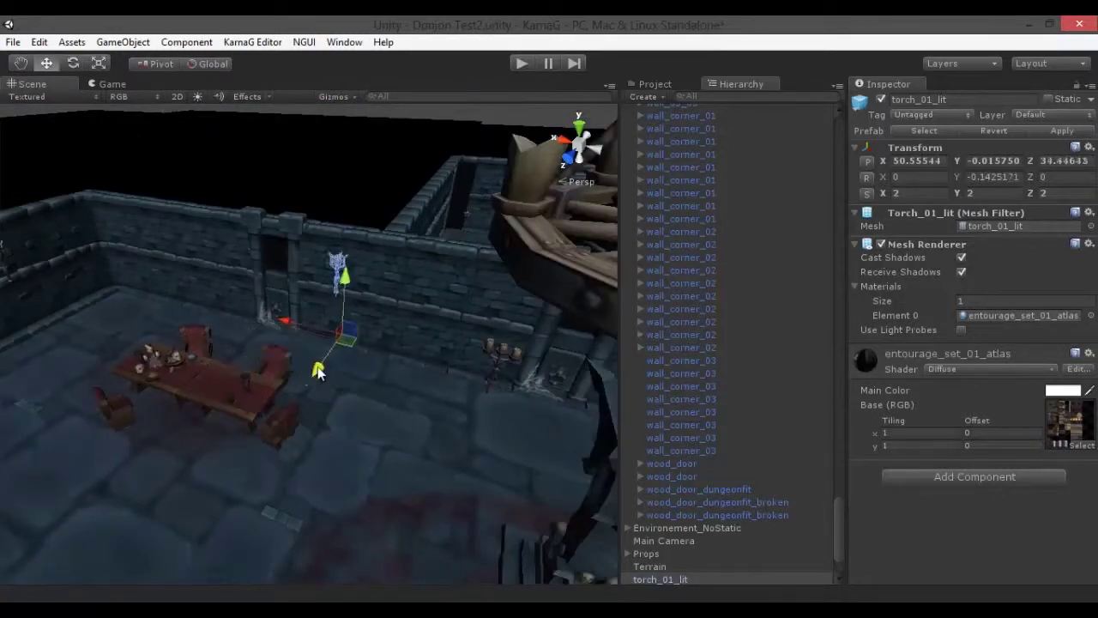
scroll(317, 371, "up", 5)
scroll(312, 559, "down", 10)
left_click_drag(312, 558, 130, 383, "alt")
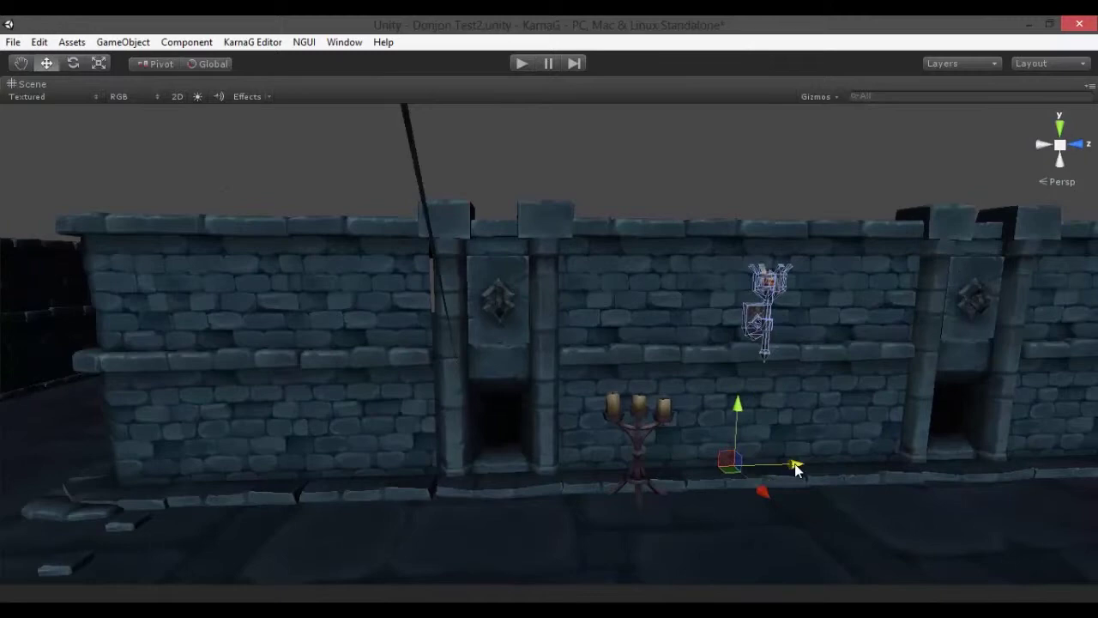
mouse_move(796, 468)
left_mouse_down("alt")
mouse_move(764, 428)
mouse_move(612, 447)
left_mouse_up("alt")
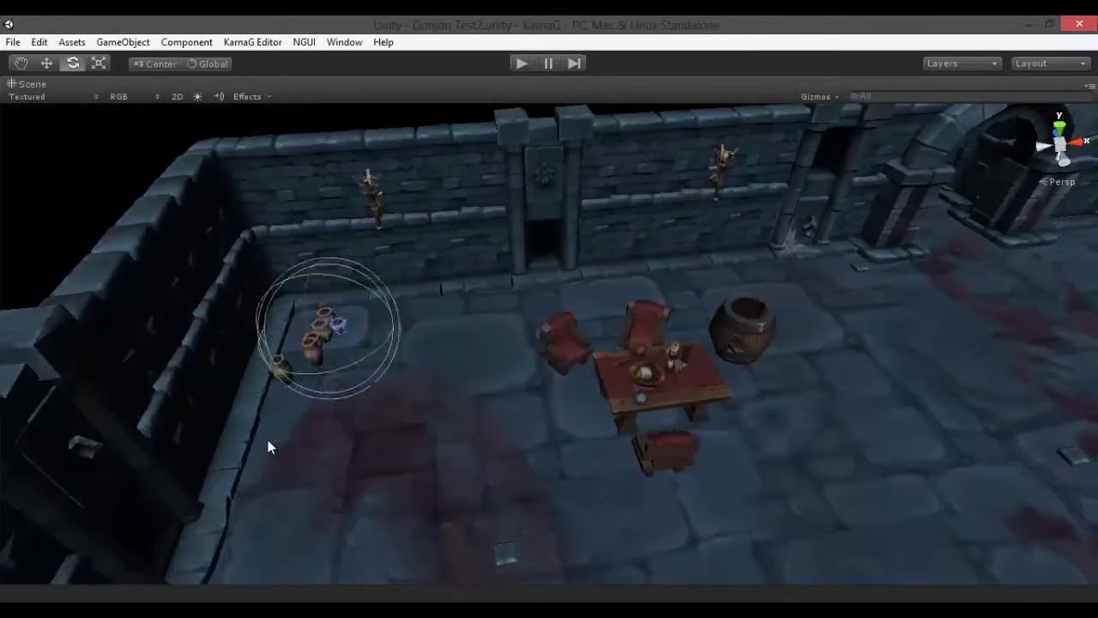
Step: Select both pots and frame them in the view
key("w")
key("f")
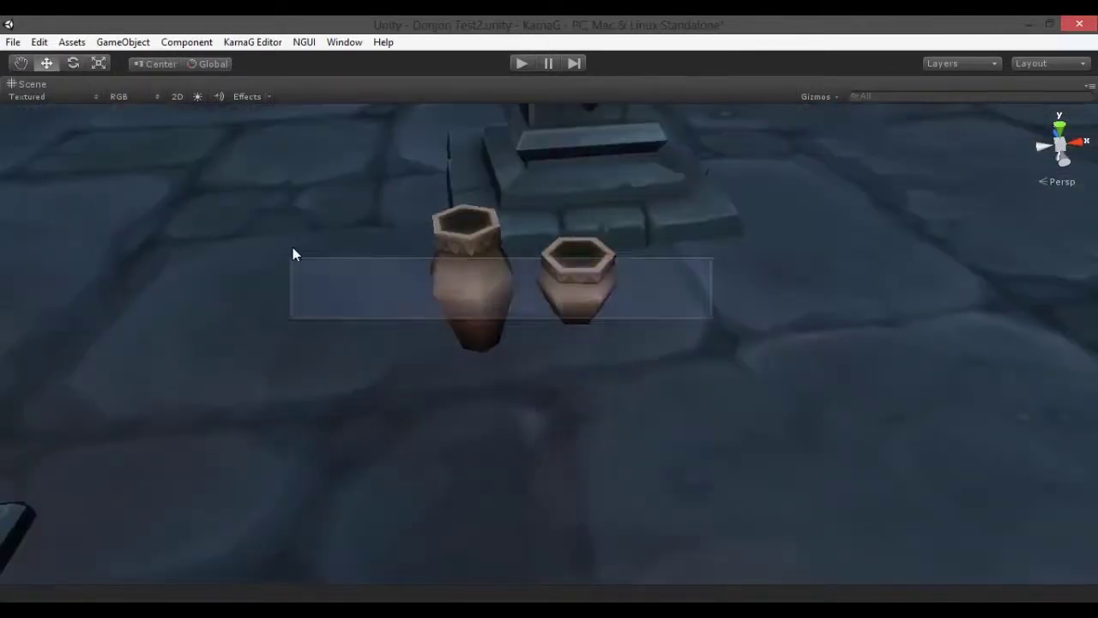
left_click_drag(307, 106, 774, 491)
key("f")
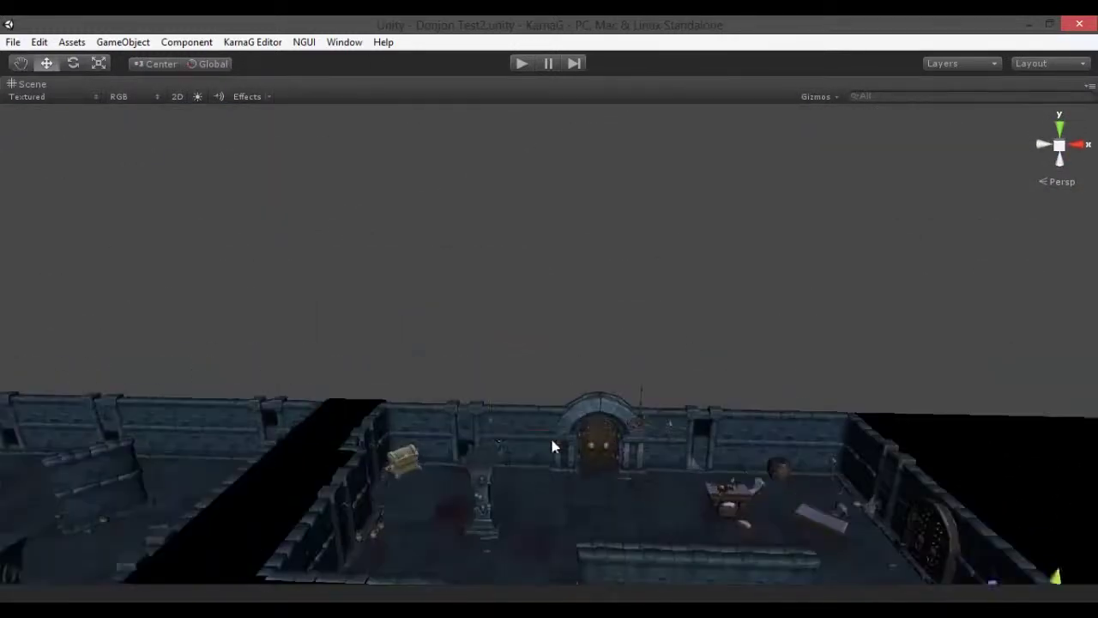
scroll(279, 397, "down", 3)
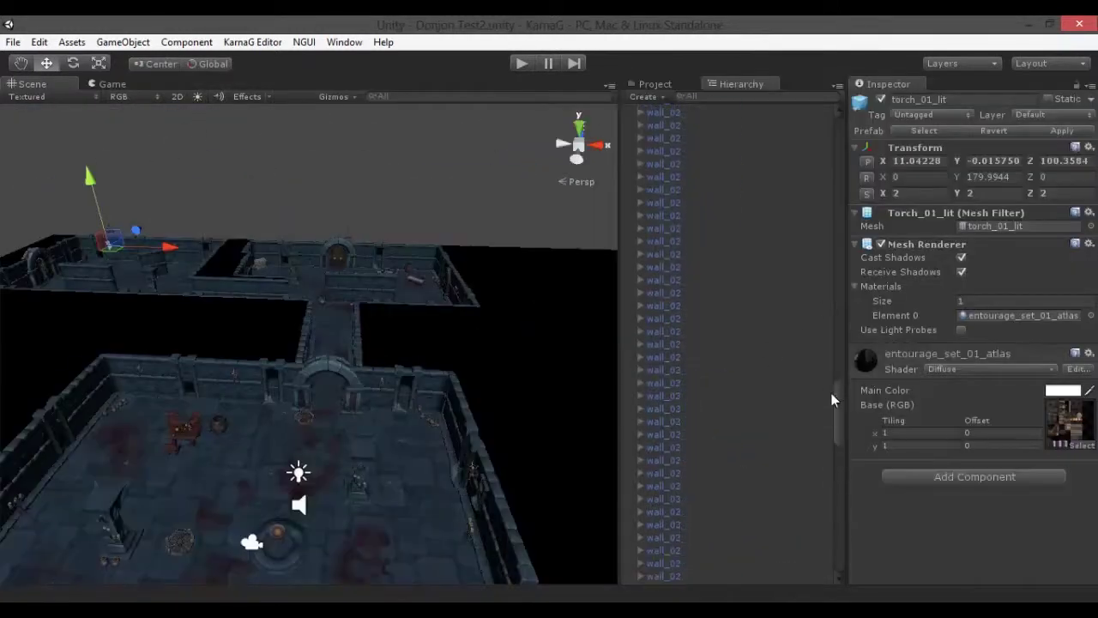
Step: Move all torch_01_lit objects into the Props group and review the dungeon from a low overview
left_click(660, 342, "shift")
left_click_drag(660, 343, 645, 163)
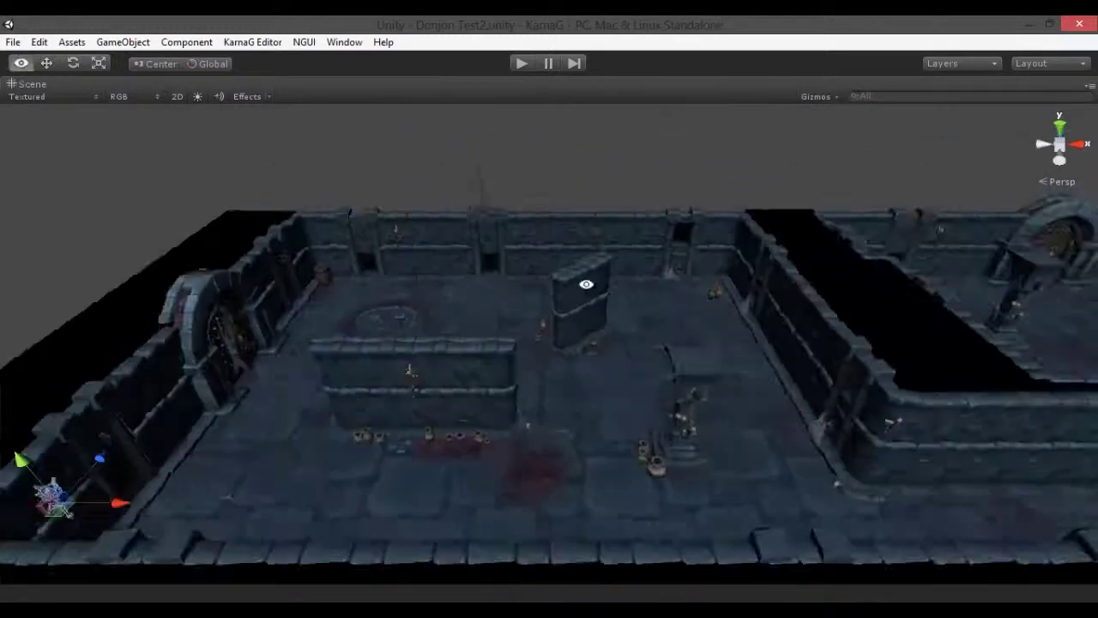
left_click_drag(449, 329, 729, 390, "alt")
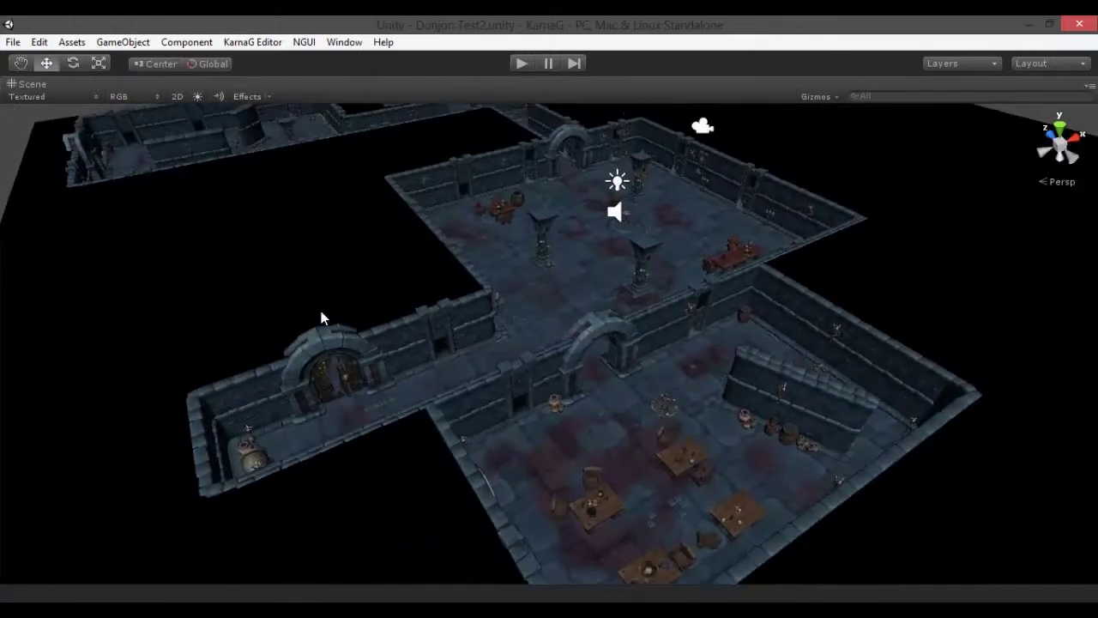
mouse_move(572, 349)
right_mouse_down()
mouse_move(633, 338)
mouse_move(323, 328)
right_mouse_up()
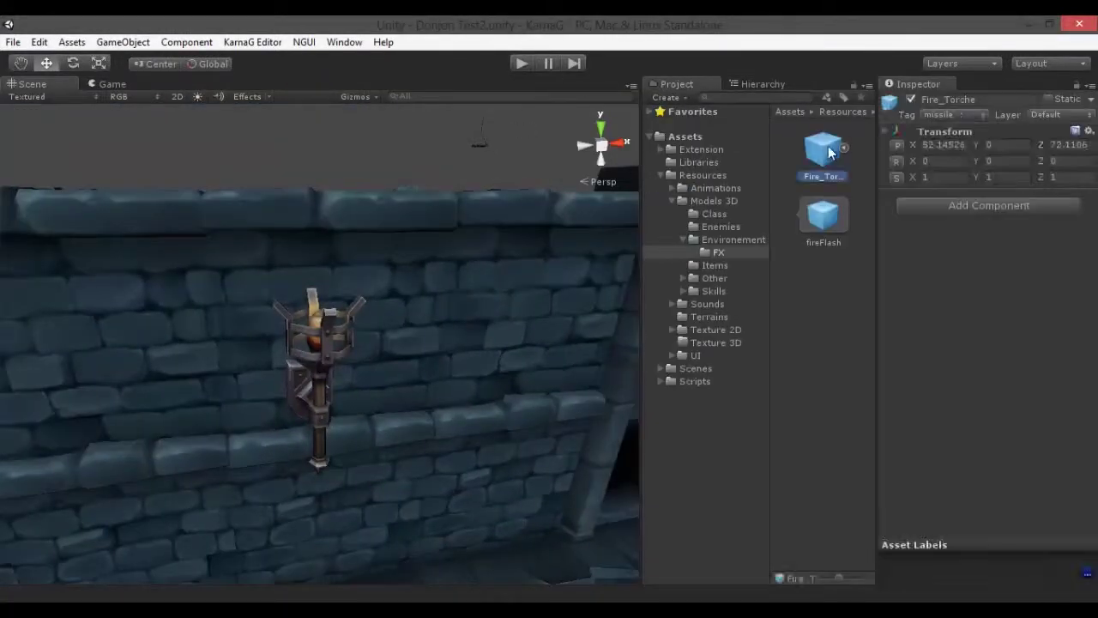
Step: Place a Fire_Torche in the scene and slide a duplicate along the wall
left_click_drag(830, 153, 328, 278)
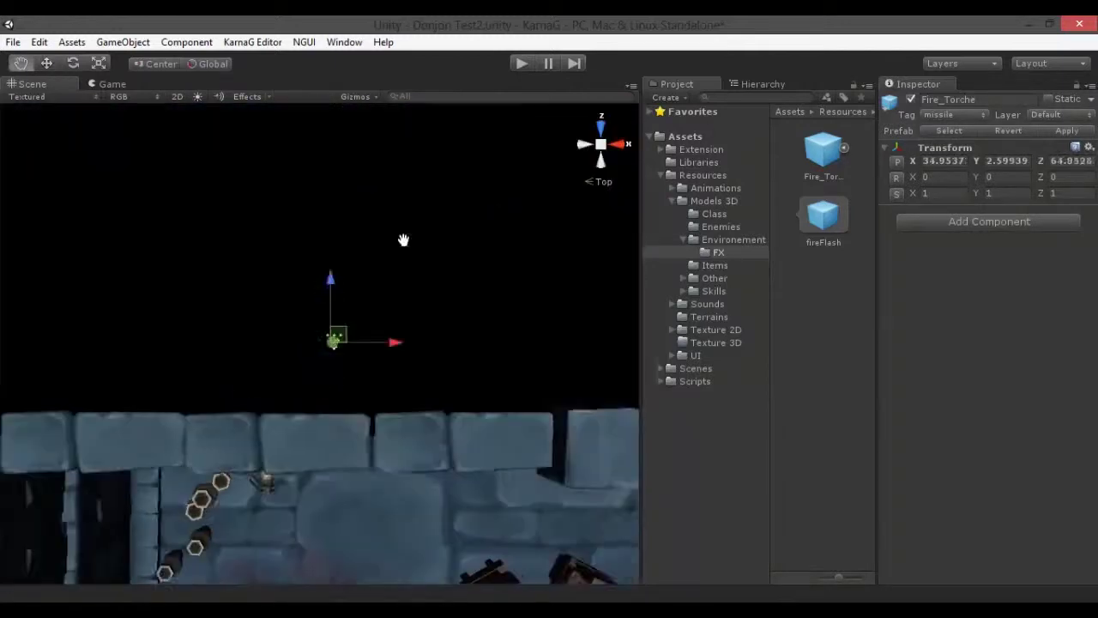
scroll(311, 343, "up", 5)
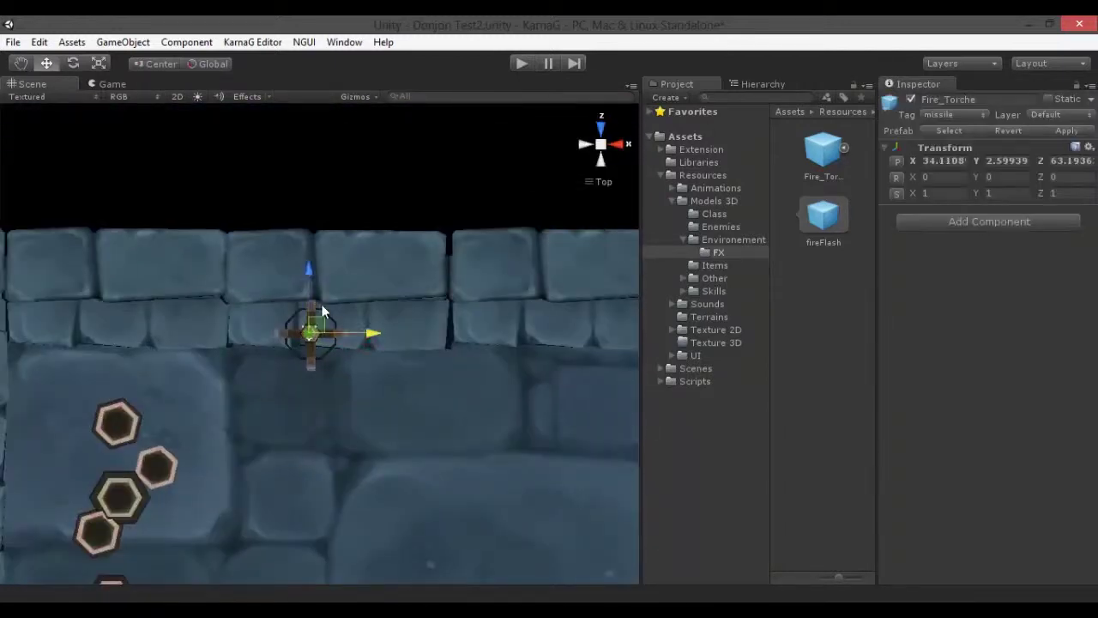
double_click(692, 162)
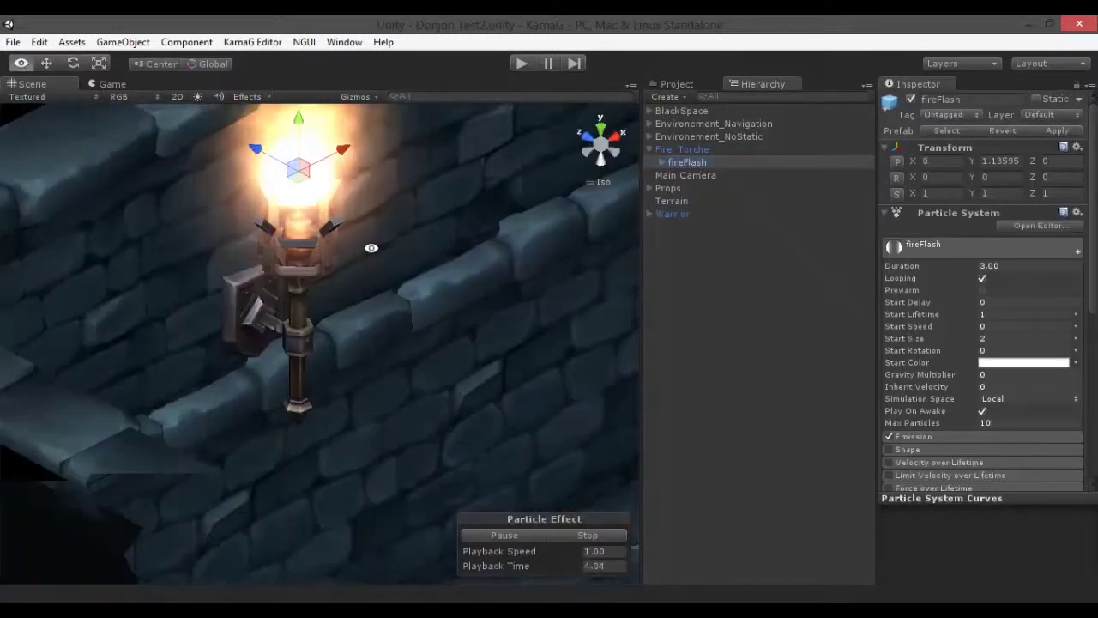
double_click(661, 149)
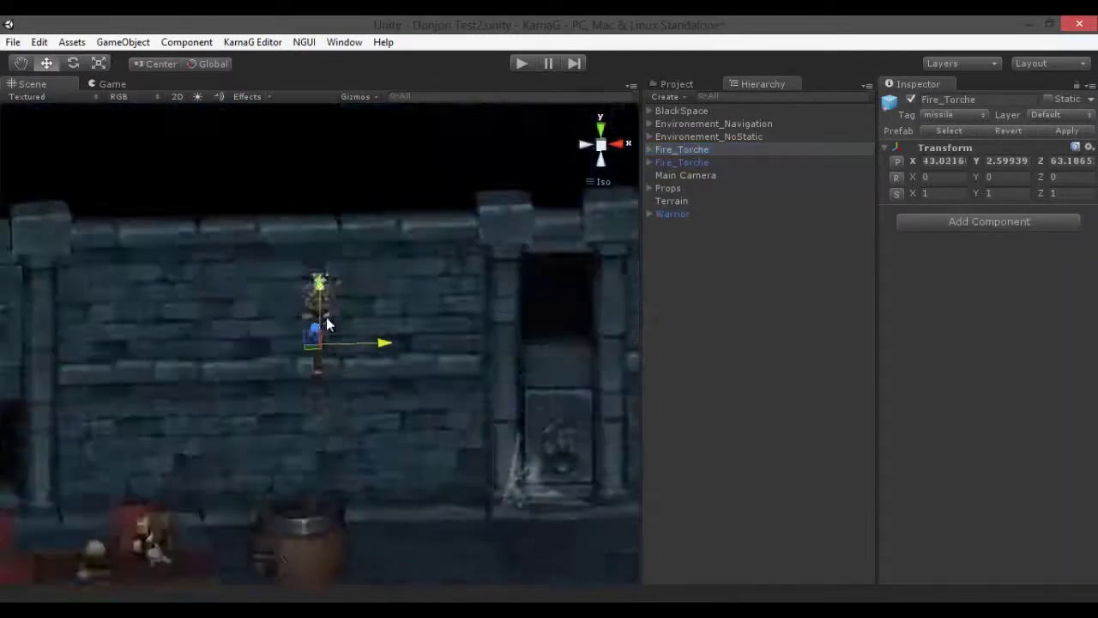
scroll(311, 357, "up", 5)
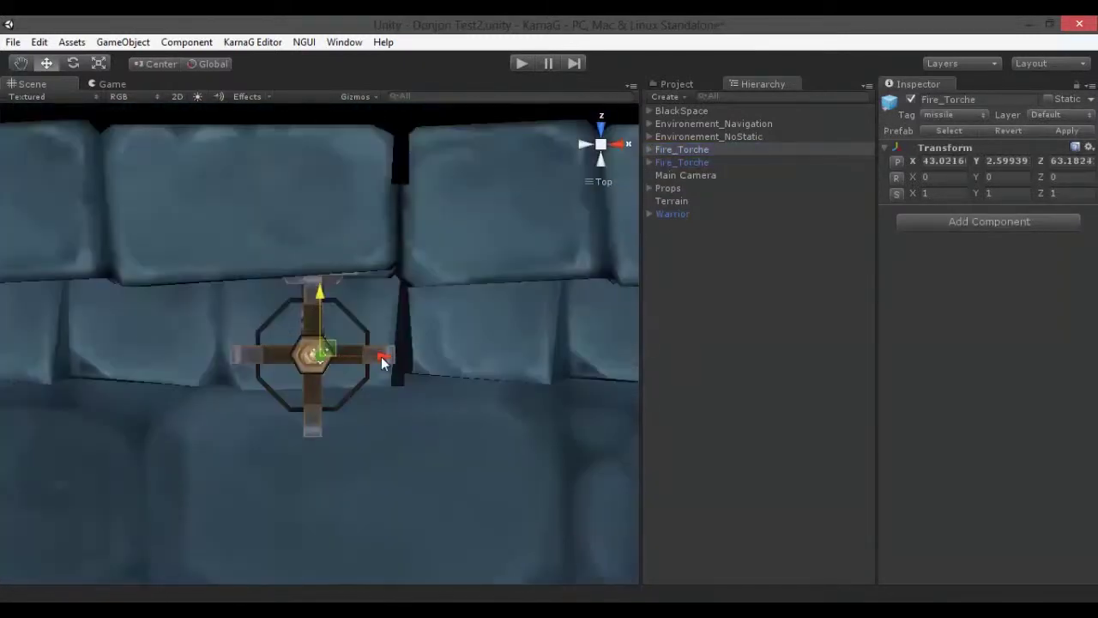
key("ctrl+d")
left_click_drag(374, 356, 484, 267)
key("f")
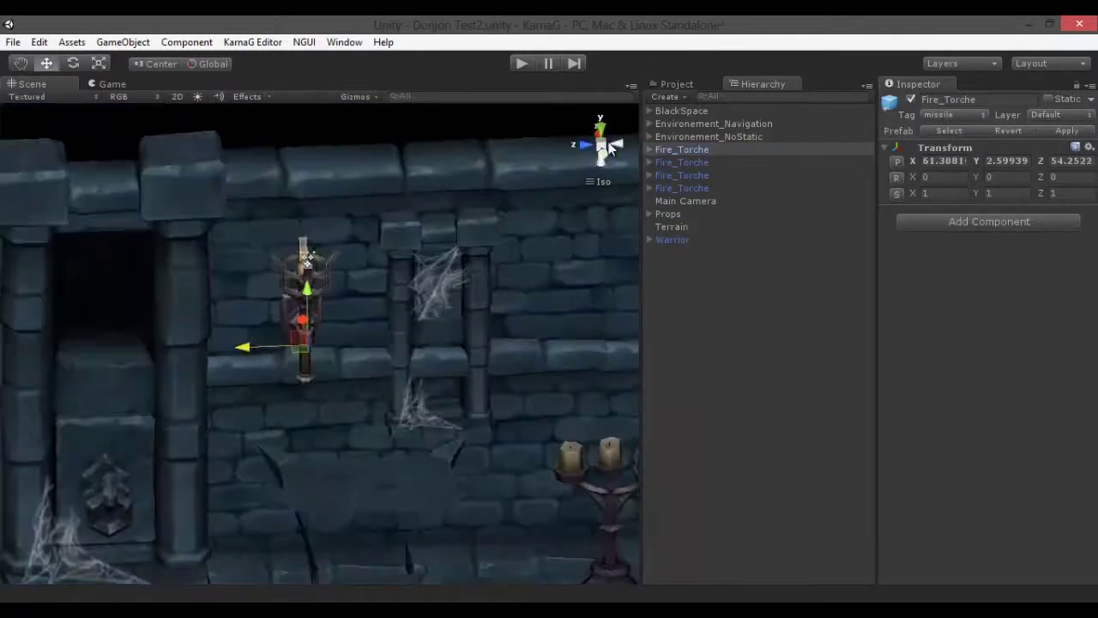
Step: Create an empty Environnement_FX group object, then briefly test the game in Play mode
left_click(611, 148)
scroll(370, 312, "down", 5)
left_click(665, 96)
left_click(678, 108)
left_click(946, 100)
type("Environnement_FX")
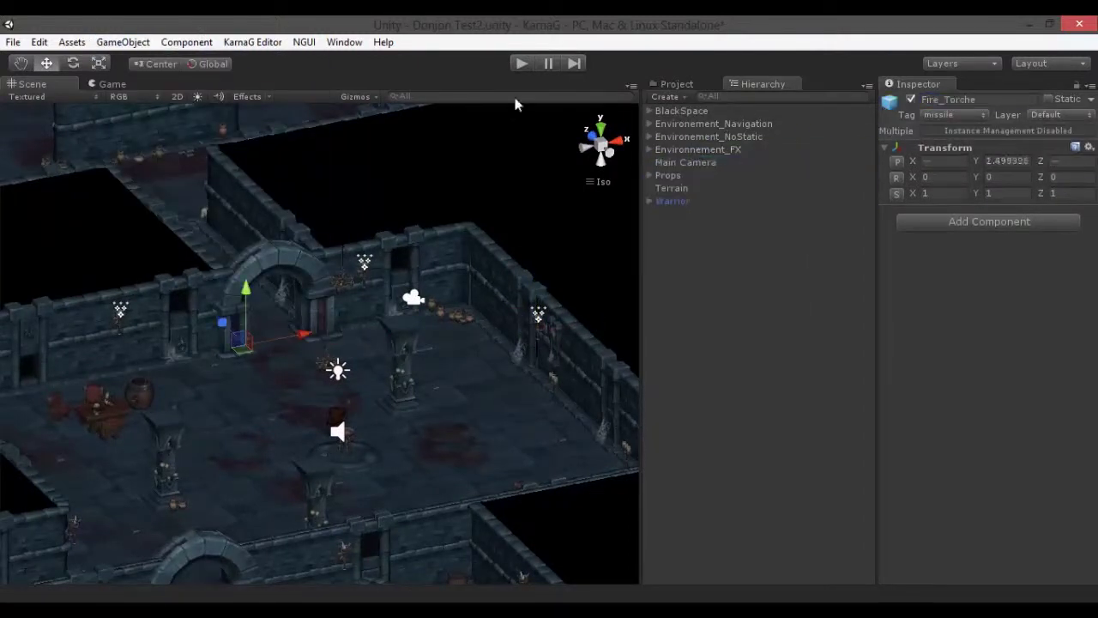
left_click(521, 63)
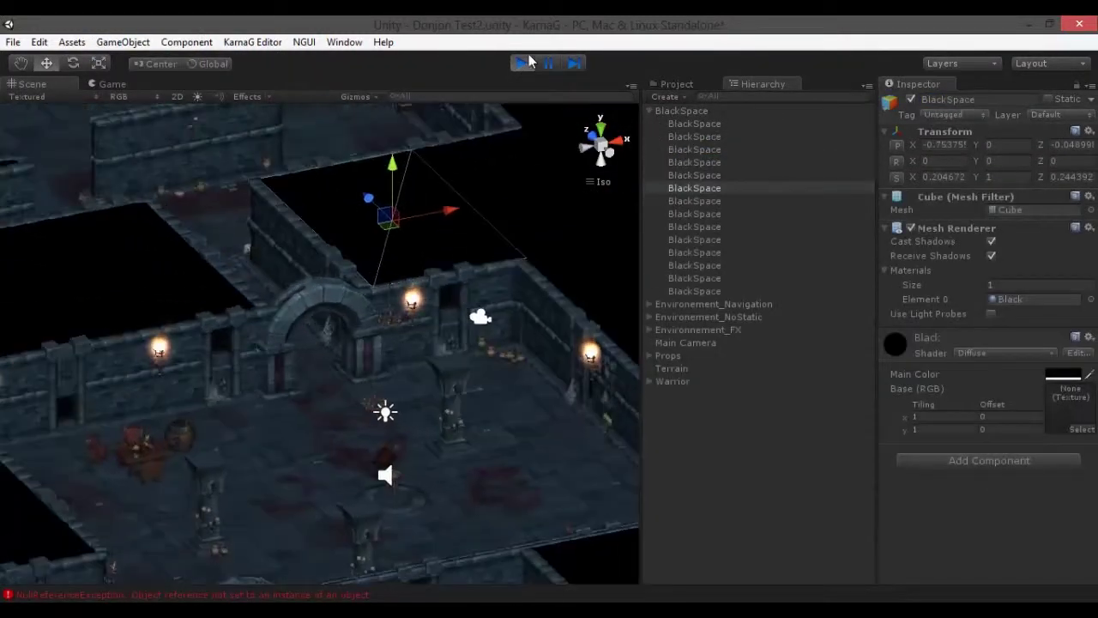
left_click(526, 63)
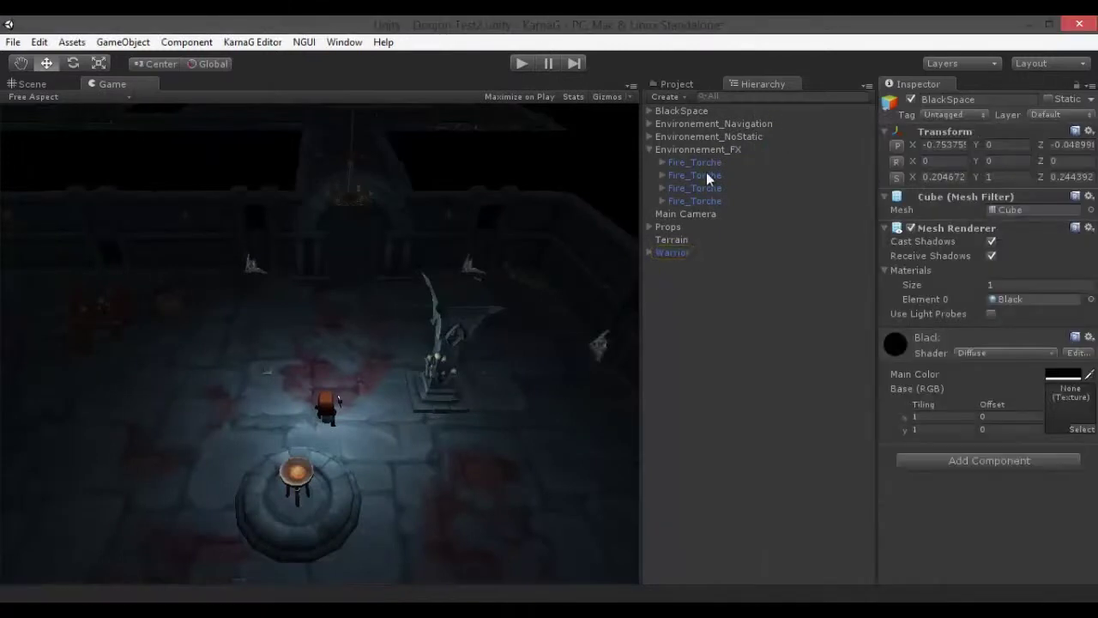
Step: Duplicate a Fire_Torche seven times for additional wall spots
double_click(695, 175)
key("ctrl+d")
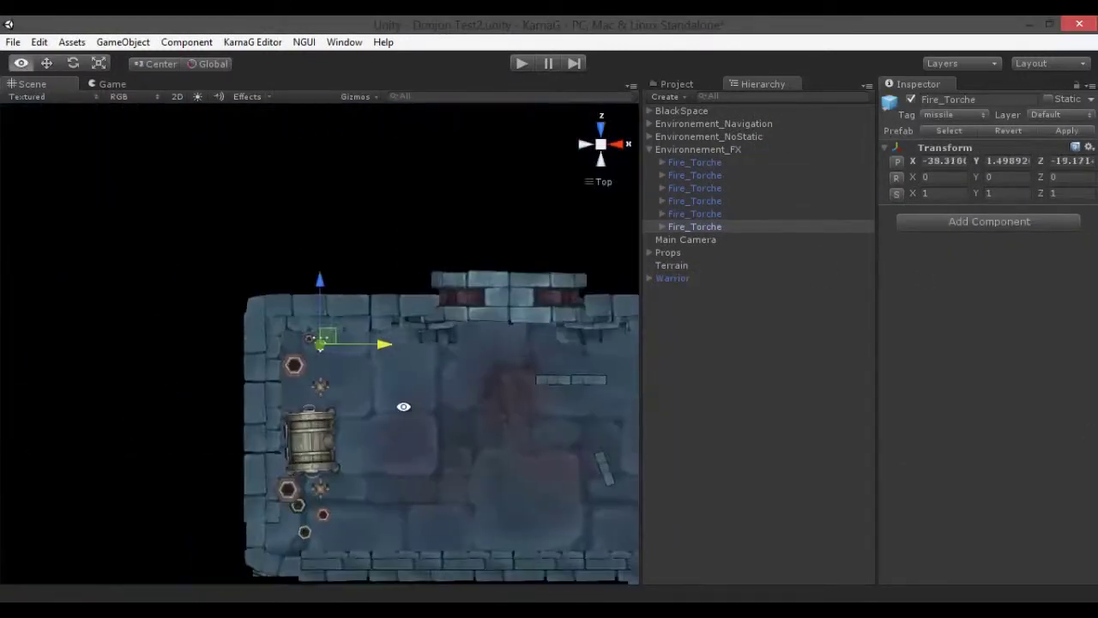
key("ctrl+d")
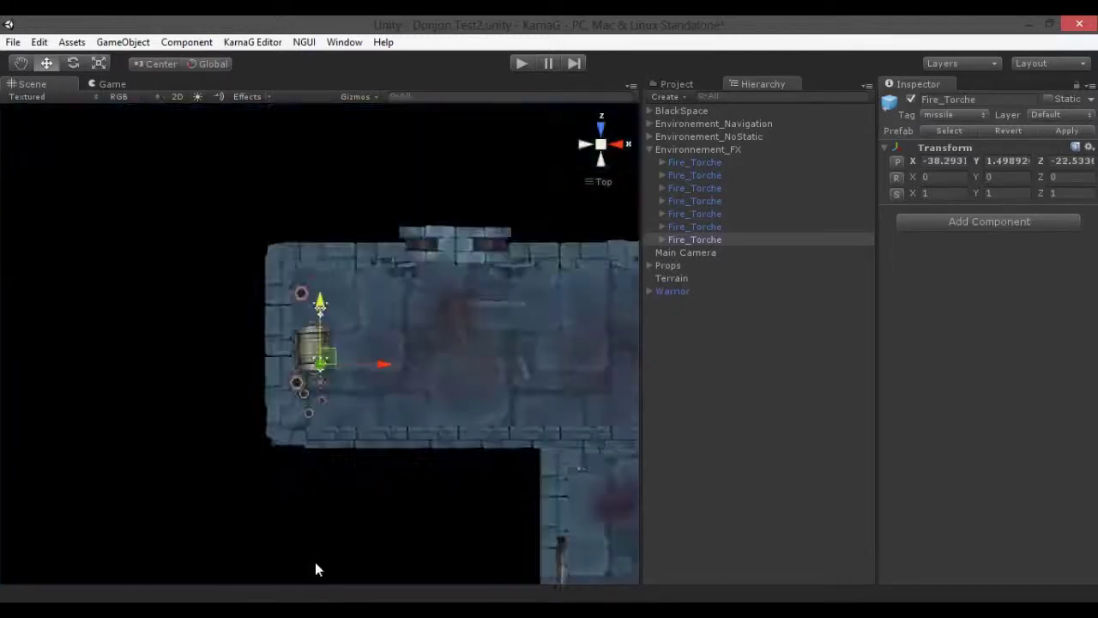
key("ctrl+d")
key("ctrl+d")
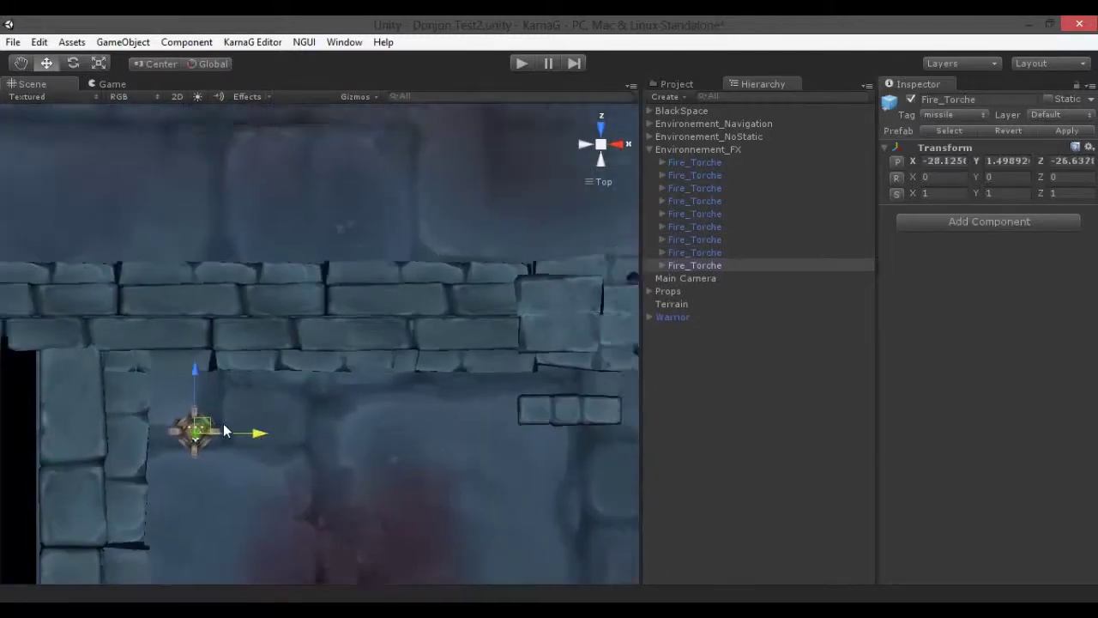
key("ctrl+d")
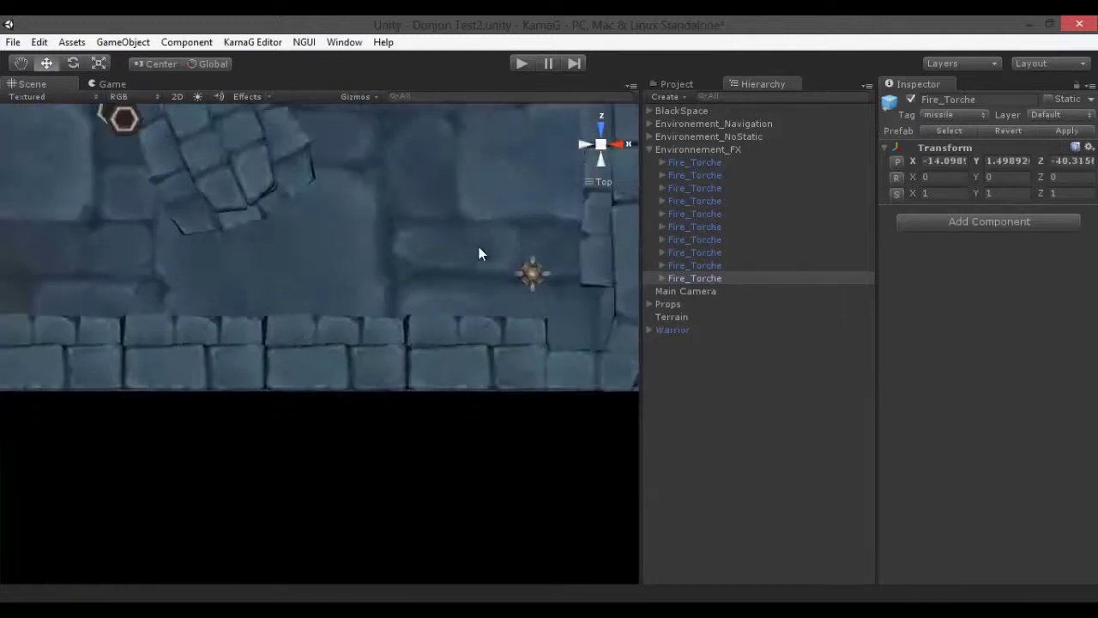
key("ctrl+d")
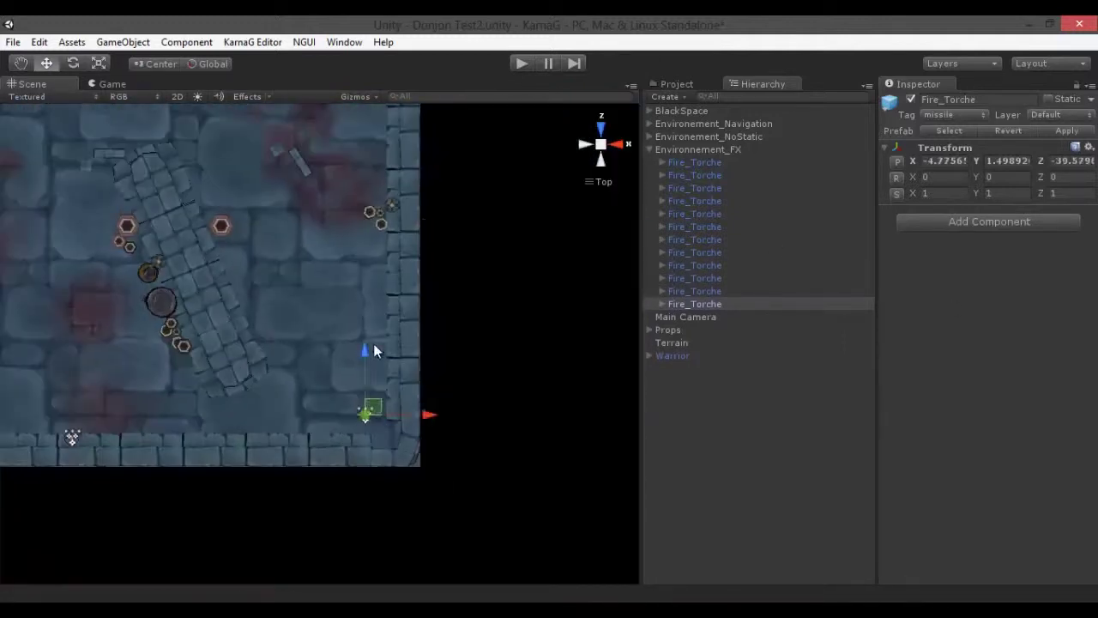
key("ctrl+d")
key("ctrl+d")
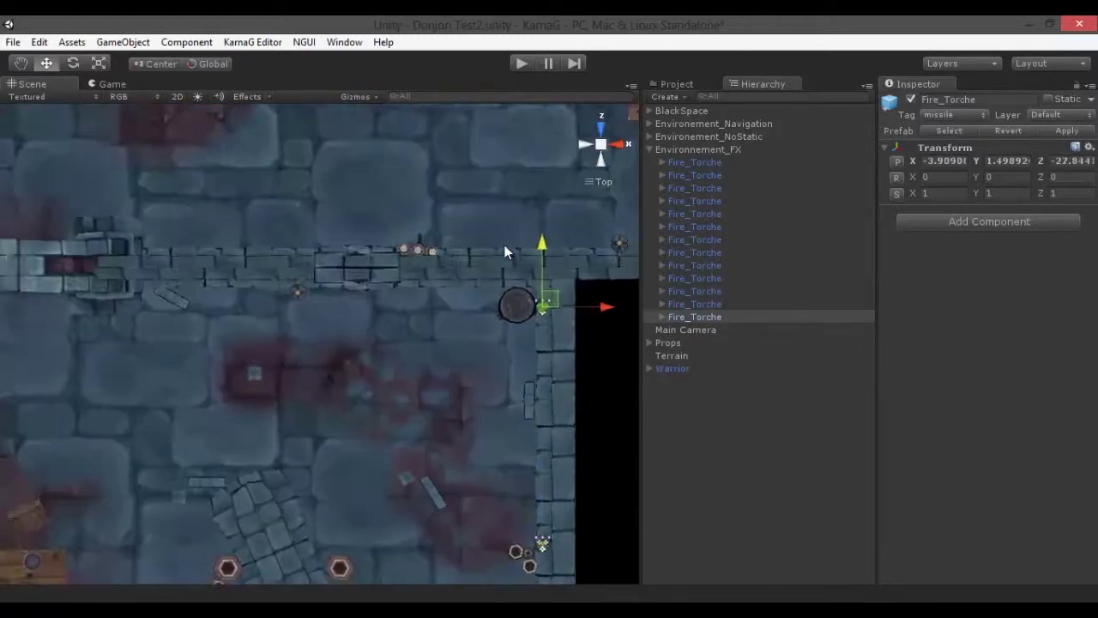
key("ctrl+d")
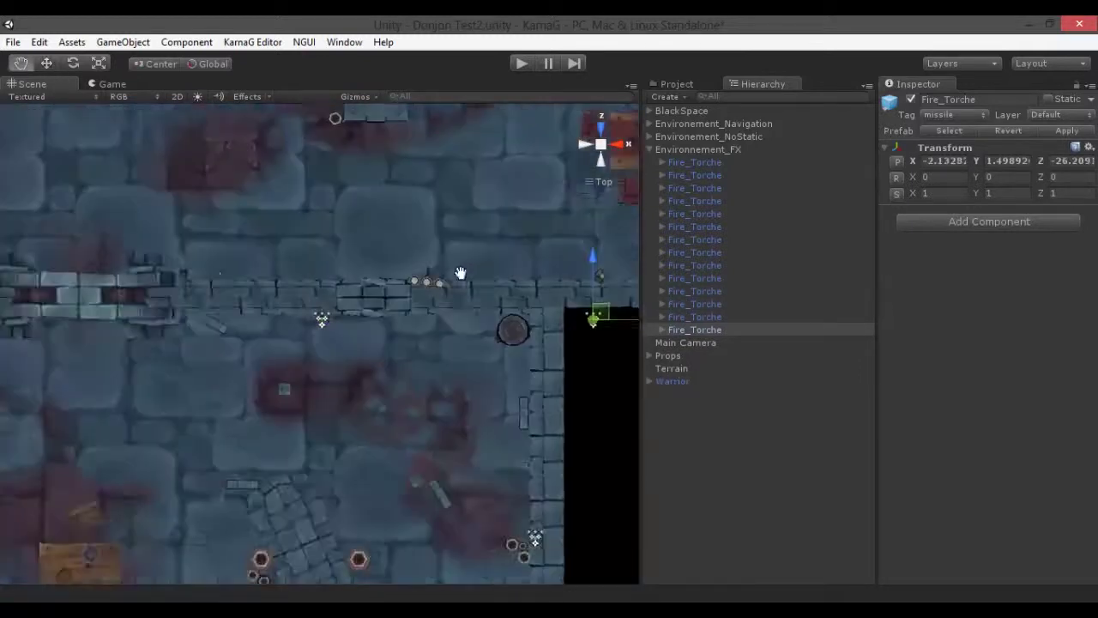
Step: Duplicate another torch against the right wall and view the dungeon isometrically
left_click(444, 491)
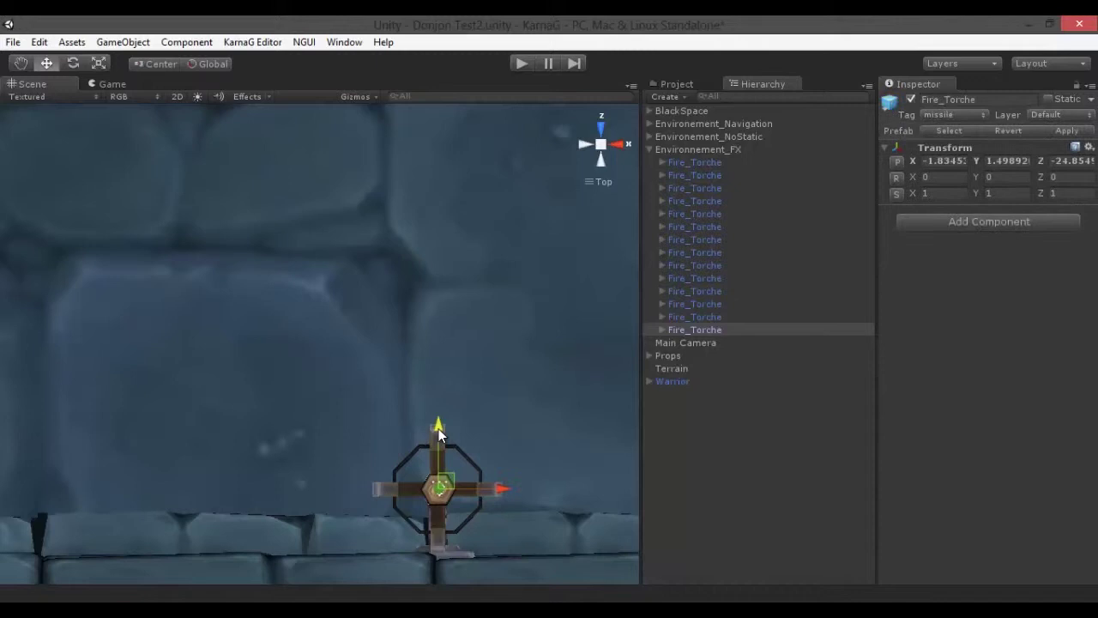
scroll(439, 428, "down", 3)
key("ctrl+d")
left_click_drag(390, 342, 594, 333)
key("f")
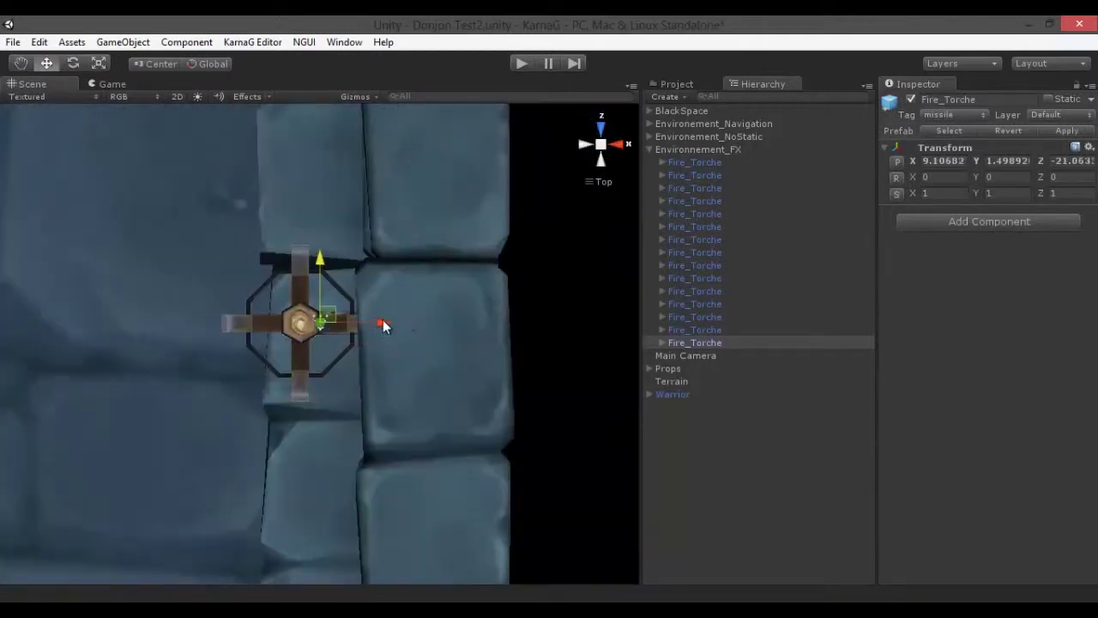
scroll(384, 325, "down", 5)
left_click_drag(384, 325, 476, 240, "alt")
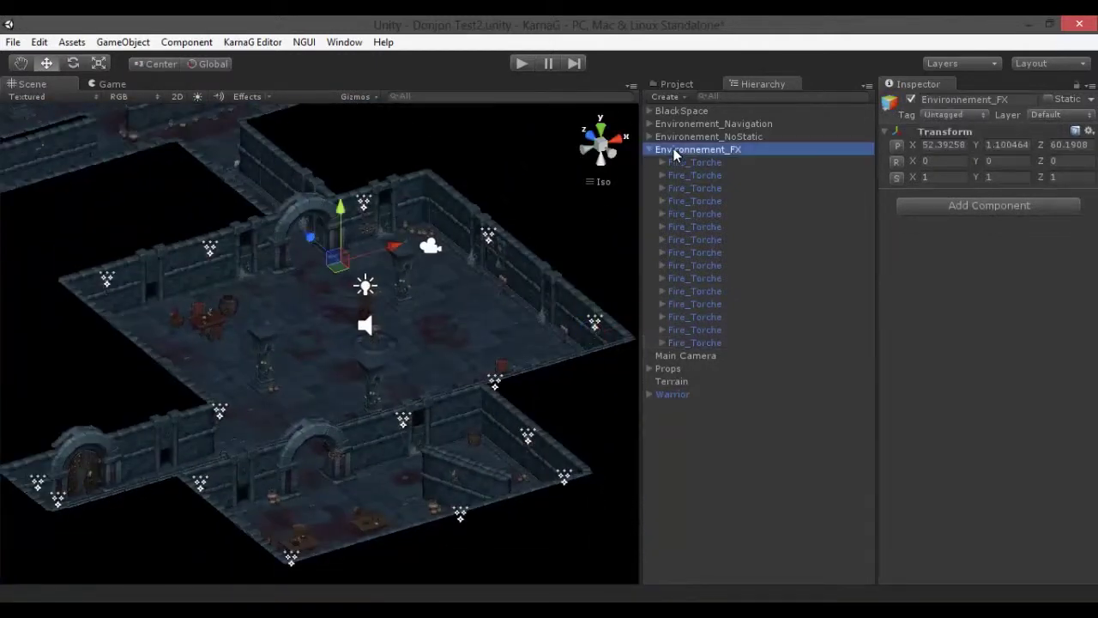
Step: Preview the lit torches in Play mode, then stop and pan across the dungeon
key("ctrl+p")
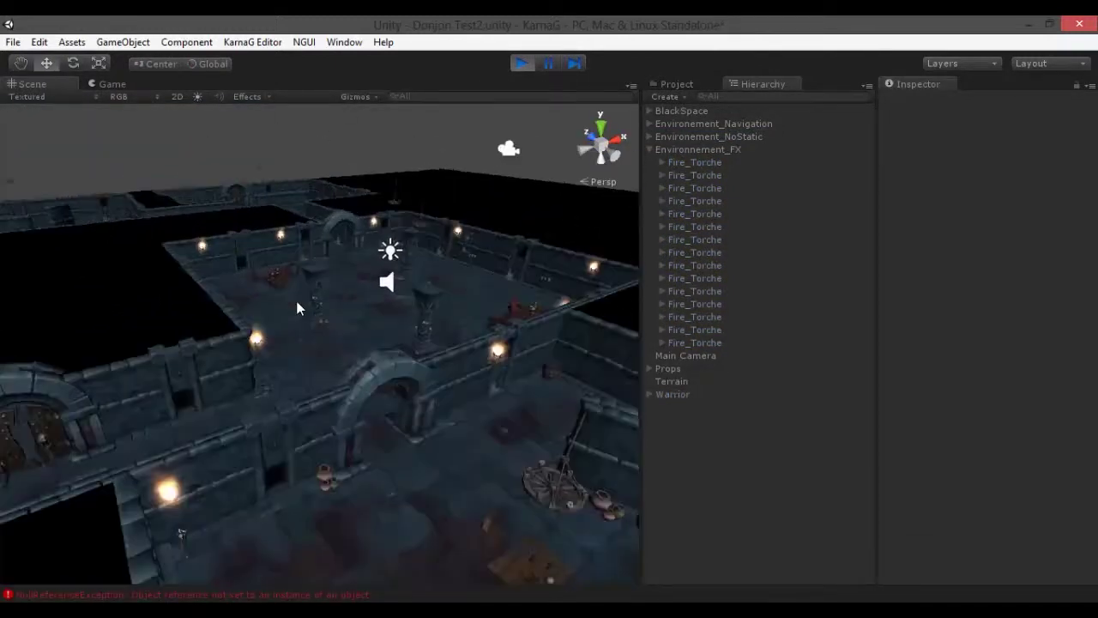
left_click_drag(296, 300, 258, 351, "alt")
key("ctrl+p")
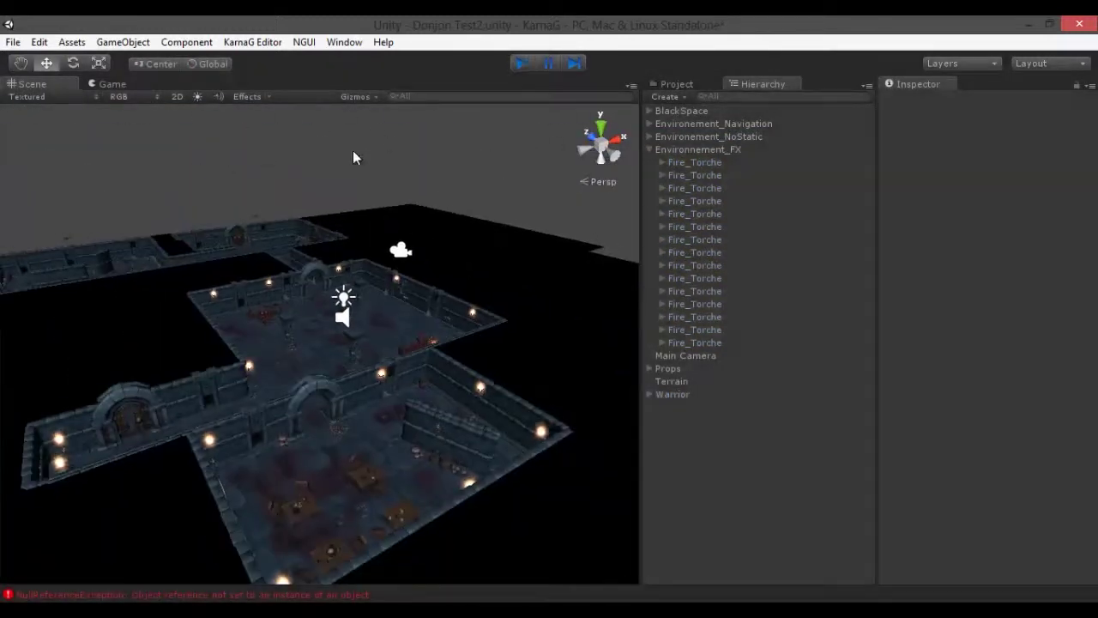
middle_click_drag(353, 154, 280, 302)
scroll(280, 302, "up", 3)
Step: Add torch copies on the upper wall and the room's top-right wall
key("ctrl+d")
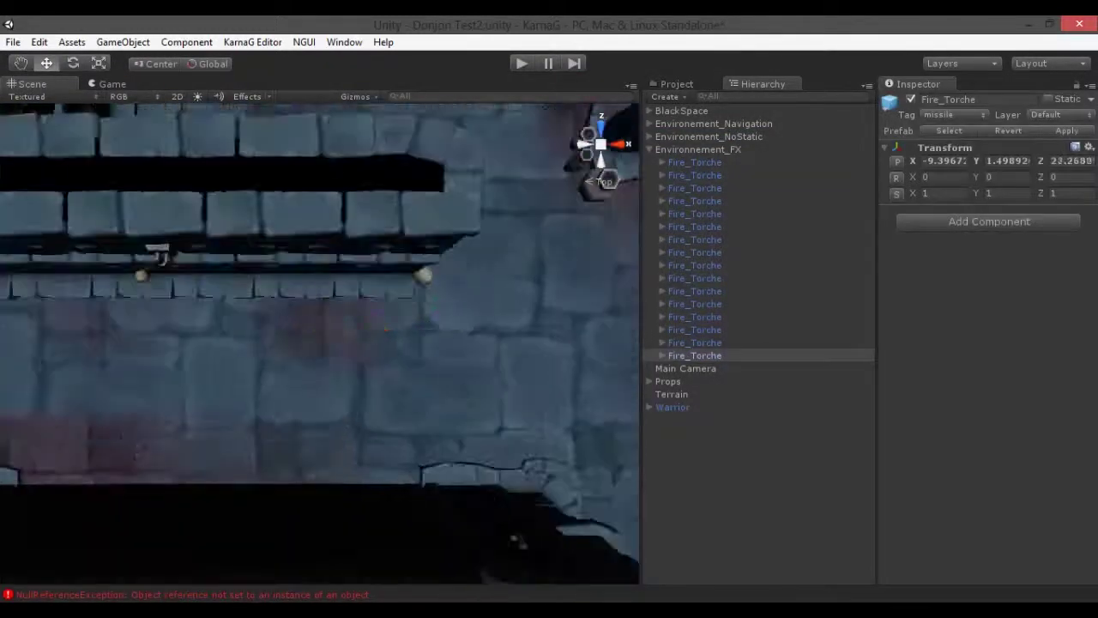
key("f")
left_click_drag(374, 112, 397, 202, "alt")
key("ctrl+d")
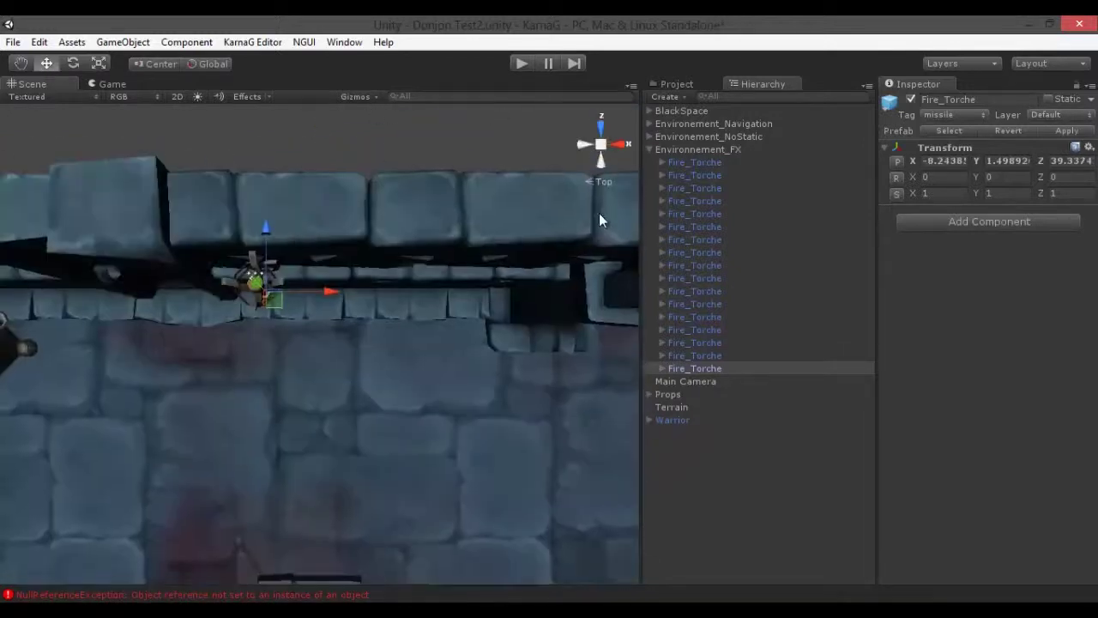
scroll(172, 286, "down", 3)
left_click_drag(392, 343, 594, 271)
Step: Maximize the Scene view and place another torch copy along the horizontal stone wall
key("ctrl+d")
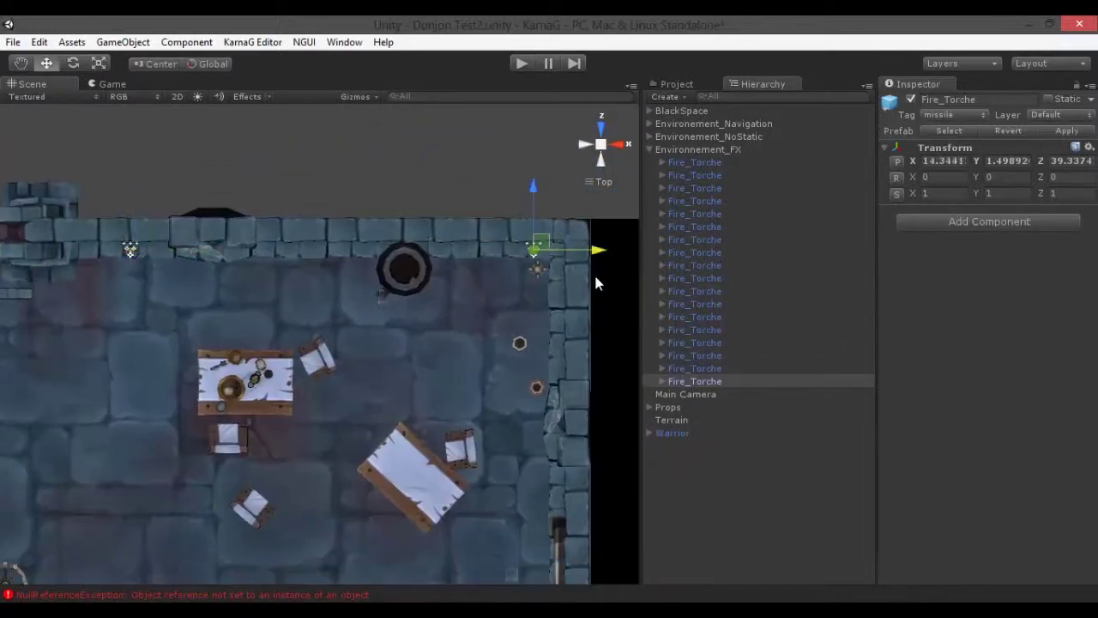
key("f")
scroll(350, 375, "down", 3)
key("shift+space")
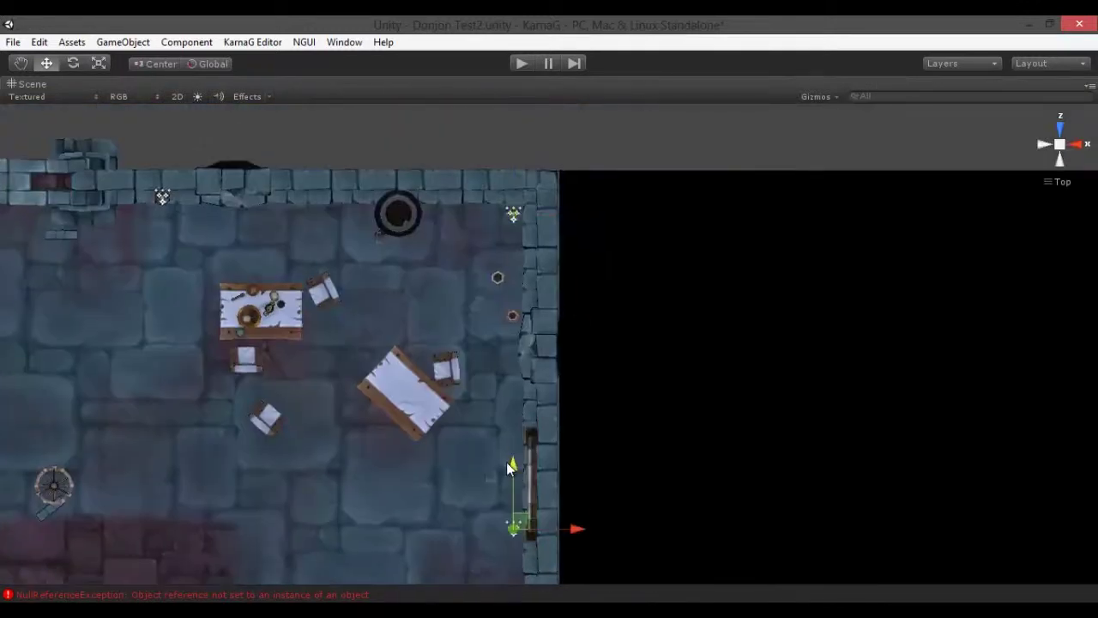
scroll(542, 377, "up", 5)
scroll(485, 464, "down", 3)
left_click_drag(657, 270, 364, 267)
Step: Place a torch copy against another wall section and frame it
key("f")
left_click(197, 96)
left_click(197, 96)
scroll(215, 318, "down", 3)
scroll(496, 388, "up", 3)
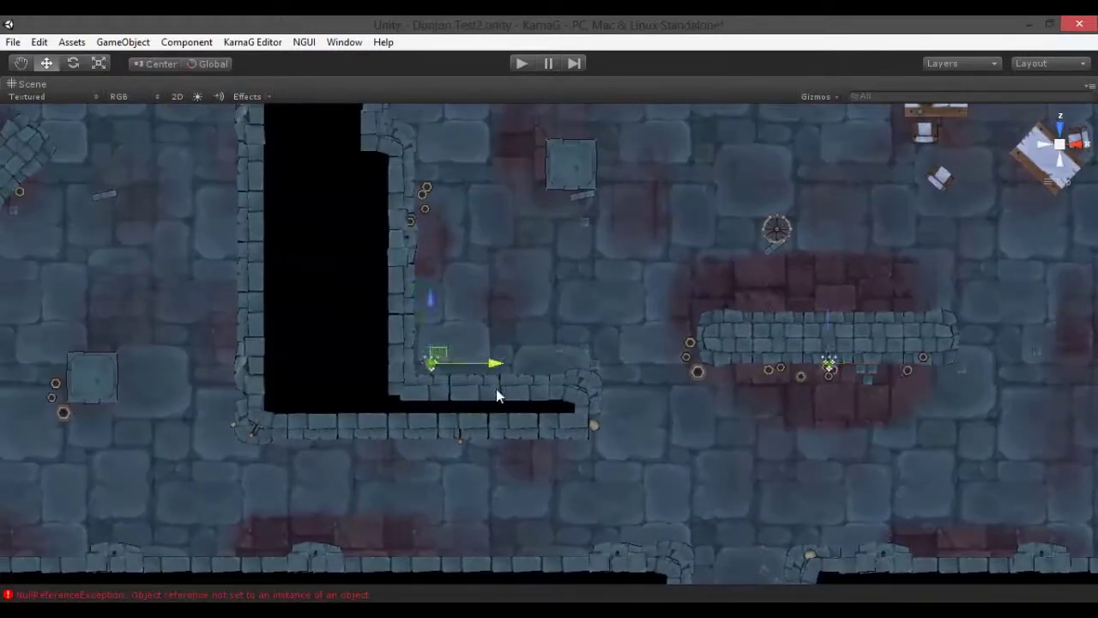
scroll(732, 506, "up", 3)
middle_click_drag(732, 506, 460, 420)
scroll(539, 247, "down", 5)
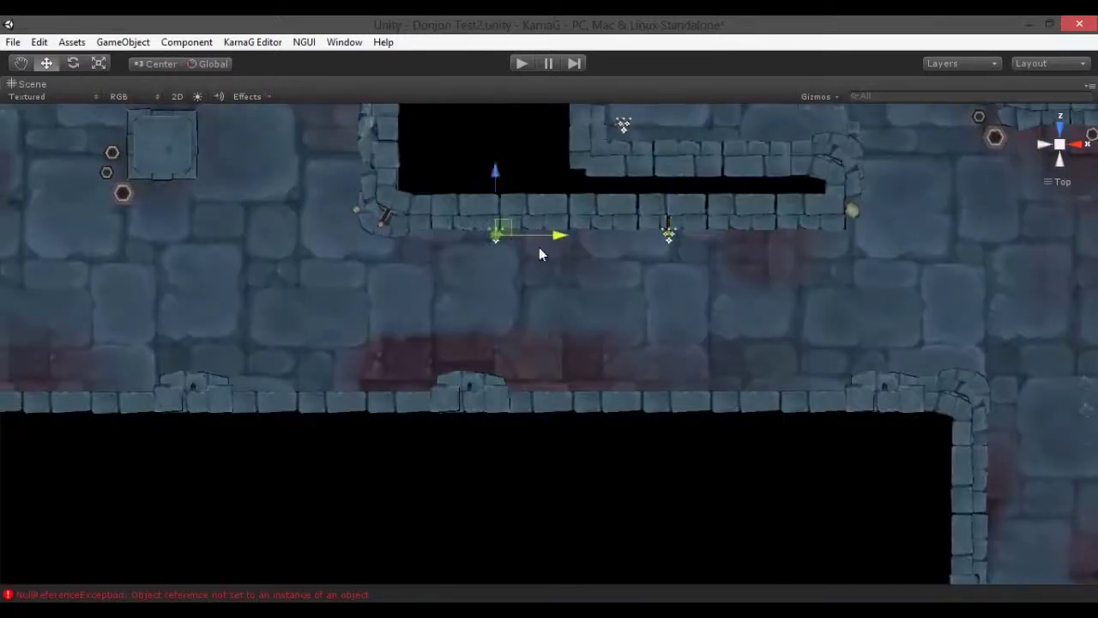
scroll(387, 245, "up", 5)
scroll(479, 414, "down", 4)
scroll(267, 336, "up", 2)
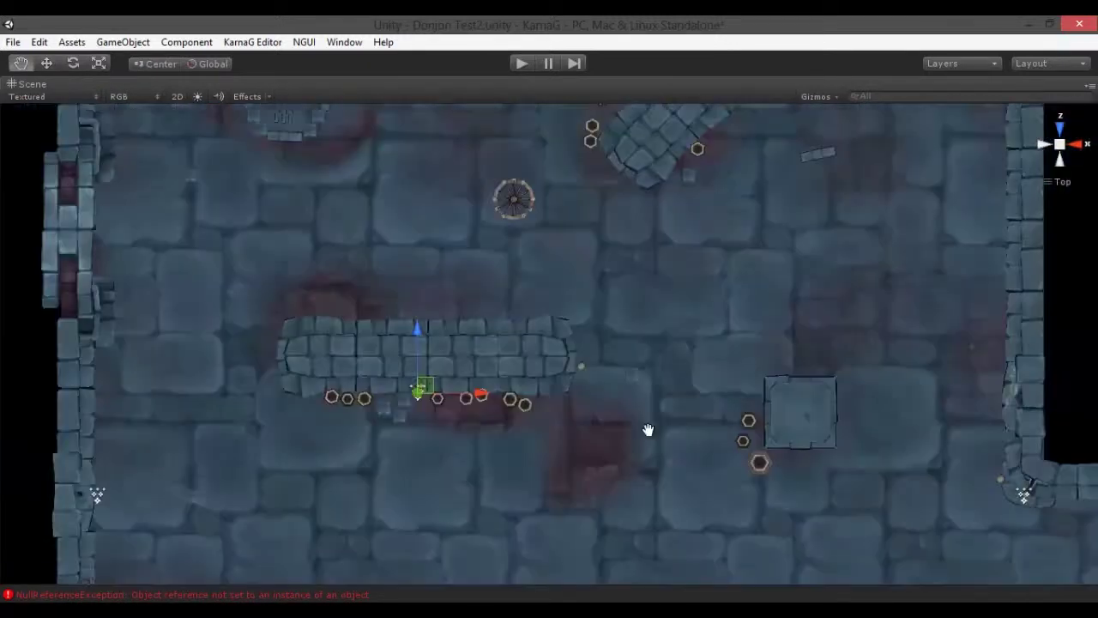
scroll(647, 432, "up", 2)
scroll(498, 386, "up", 3)
key("f")
Step: Run the game and orbit to a perspective view to check the glowing torches
scroll(509, 363, "down", 3)
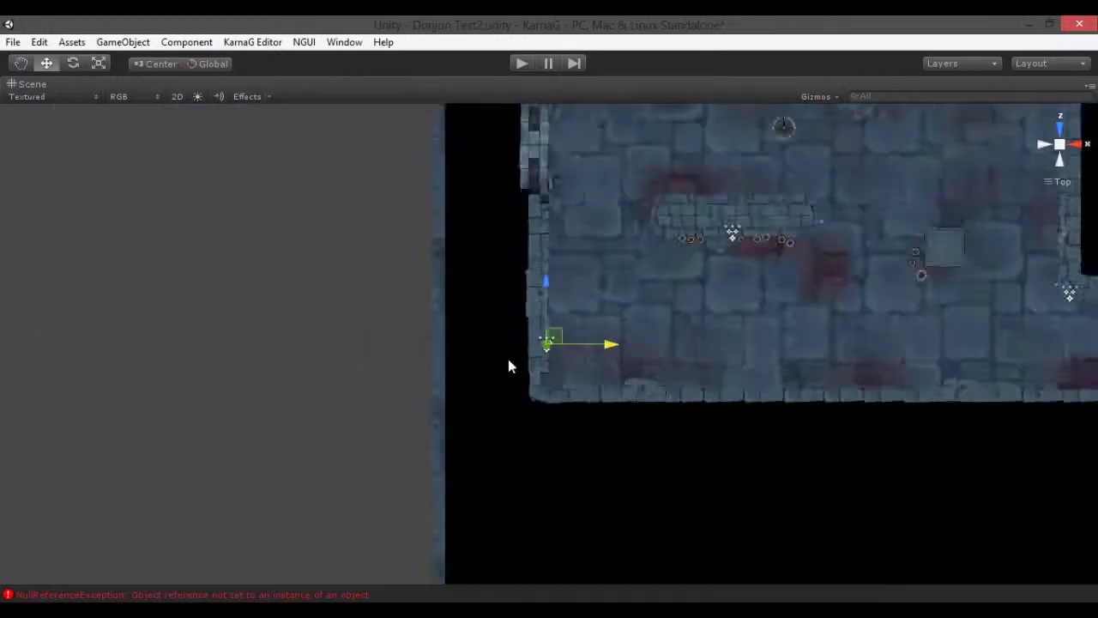
scroll(548, 295, "down", 3)
scroll(600, 326, "up", 5)
scroll(700, 374, "up", 2)
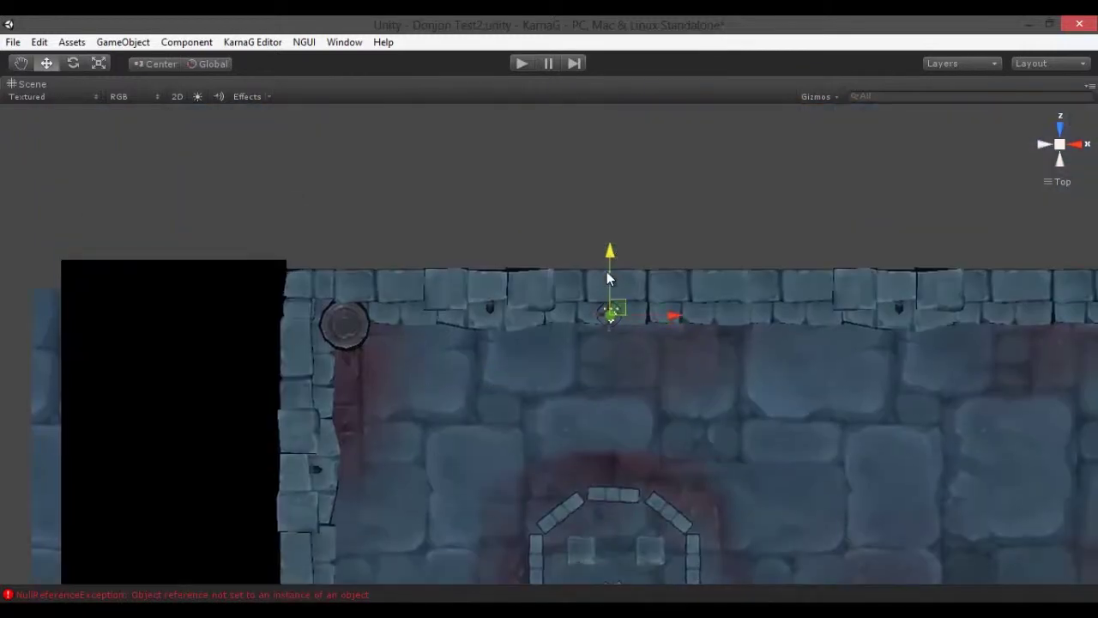
scroll(515, 275, "down", 2)
scroll(587, 377, "up", 3)
scroll(463, 253, "down", 5)
scroll(514, 223, "down", 1)
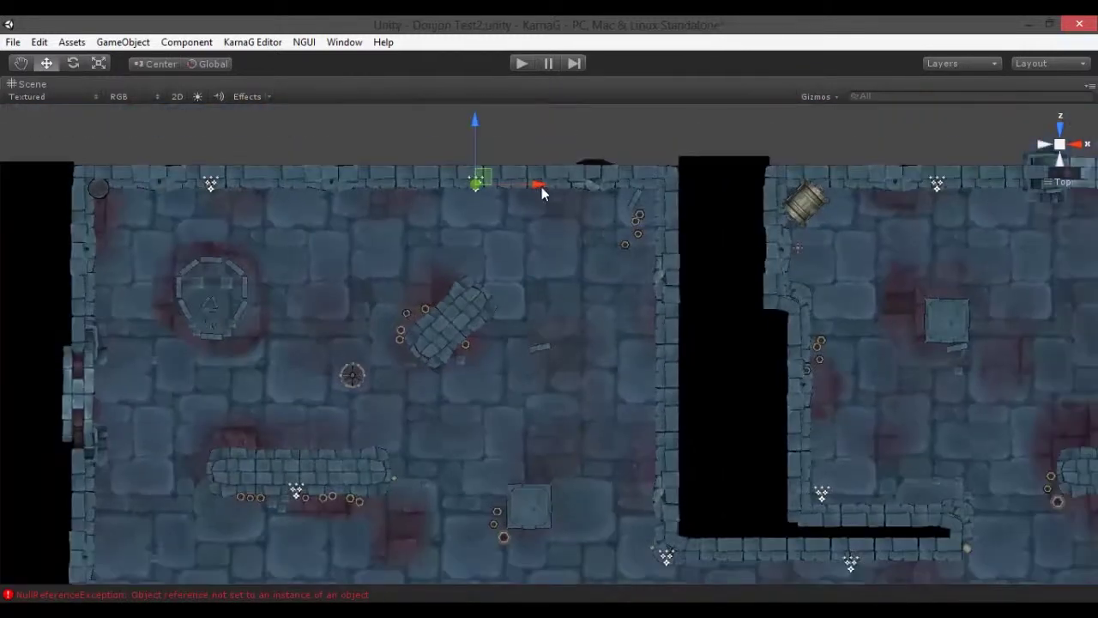
scroll(812, 218, "down", 1)
scroll(562, 260, "up", 5)
scroll(515, 258, "down", 5)
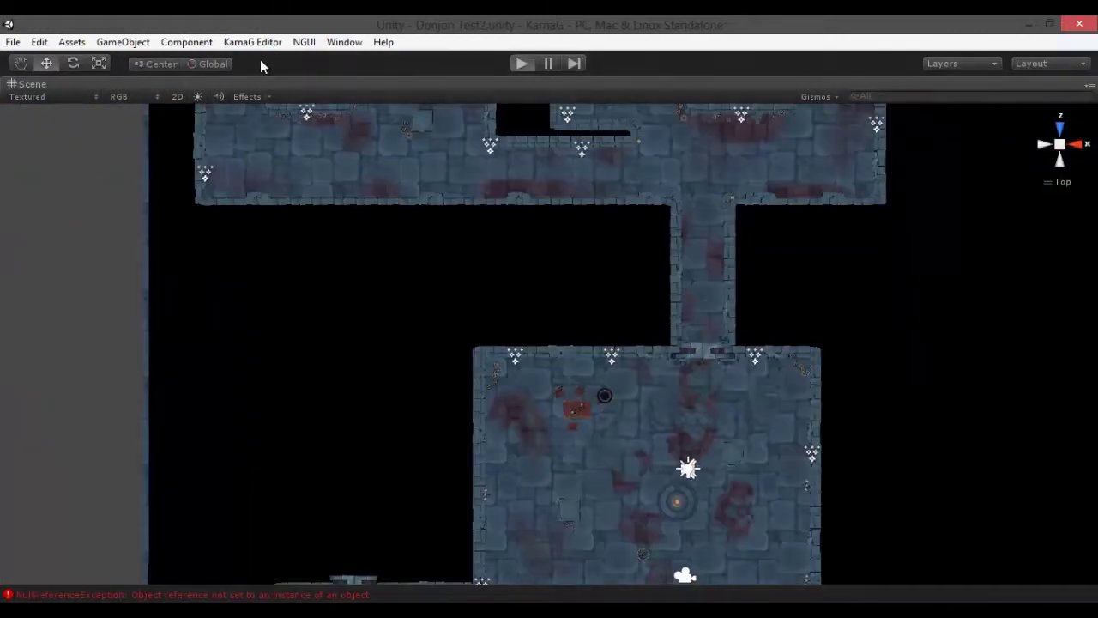
key("ctrl+p")
mouse_move(269, 343)
left_mouse_down("alt")
mouse_move(309, 172)
mouse_move(819, 152)
left_mouse_up("alt")
scroll(522, 263, "down", 5)
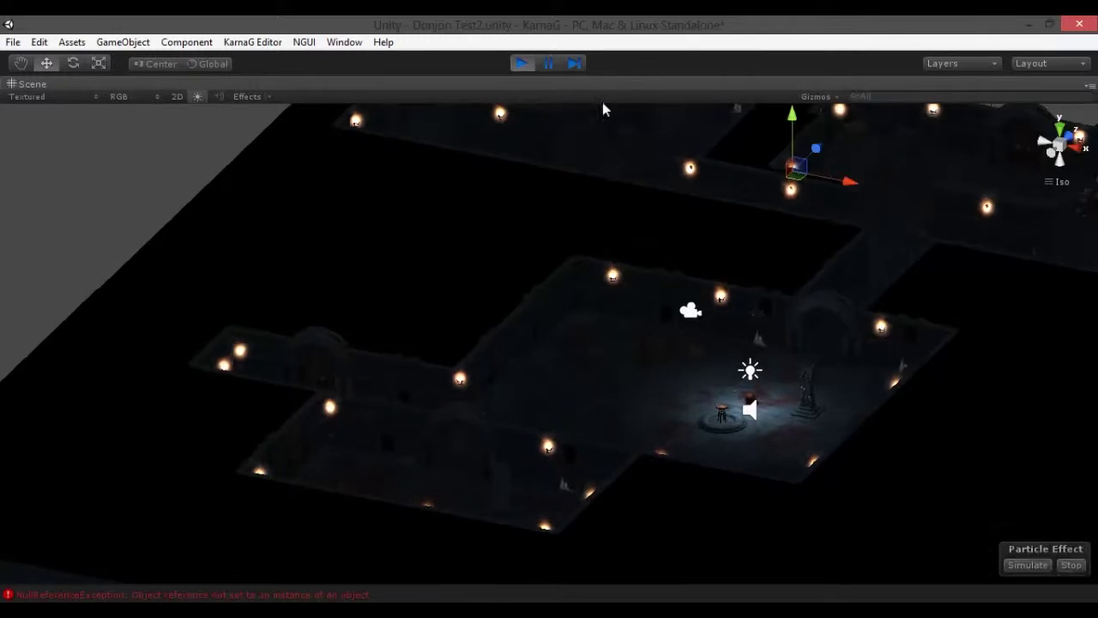
Step: Restore the full editor layout and shift a Fire_Torche along X onto the standing torch beside the chest
key("f")
key("shift+space")
left_click(361, 300)
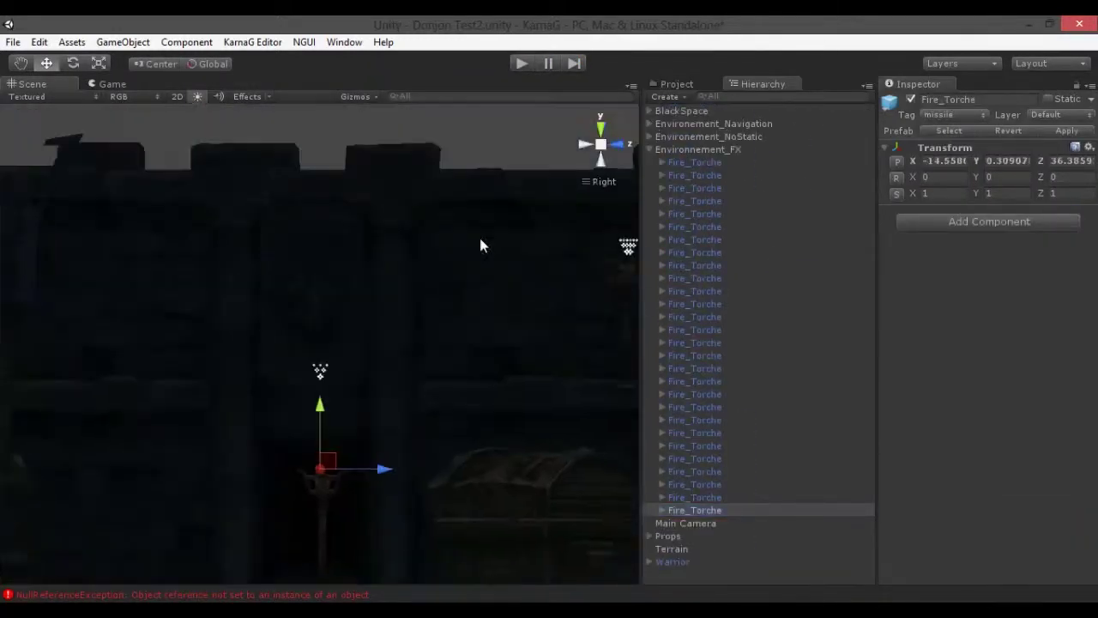
left_click_drag(446, 359, 590, 157)
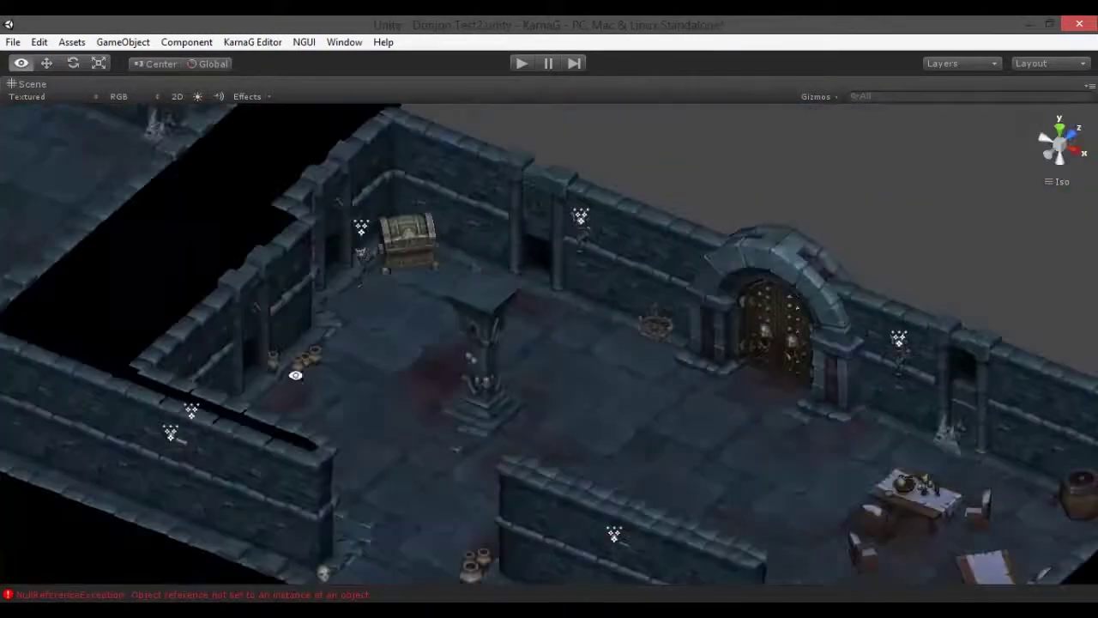
left_click_drag(296, 375, 540, 384, "alt")
key("f")
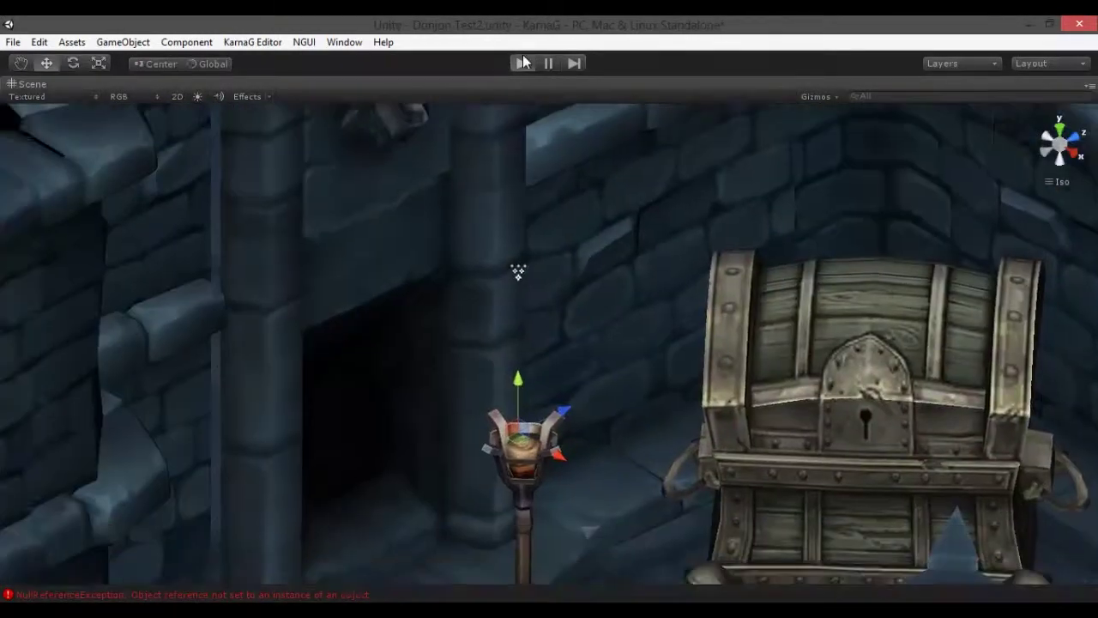
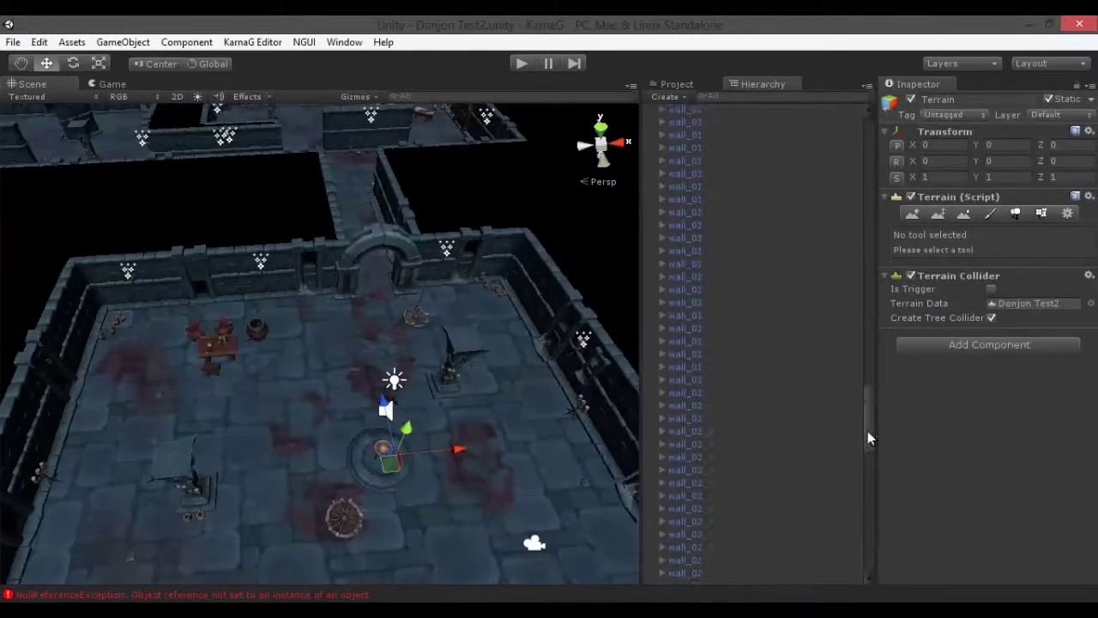
Step: Open the Donjon Test2 scene and turn on scene lighting in the Scene view
double_click(825, 351)
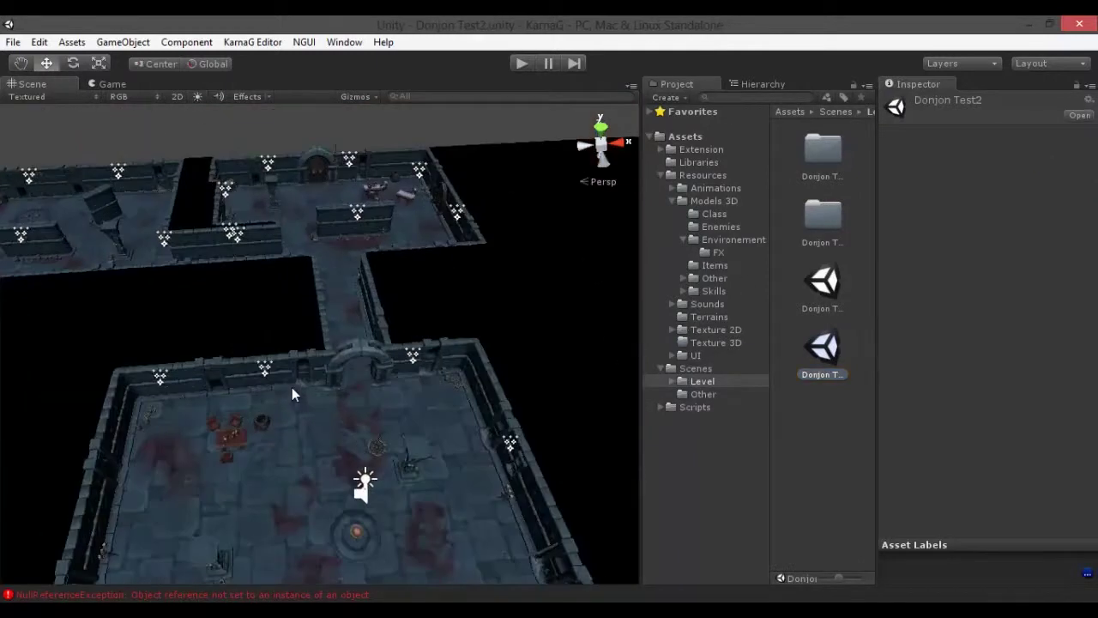
left_click(198, 96)
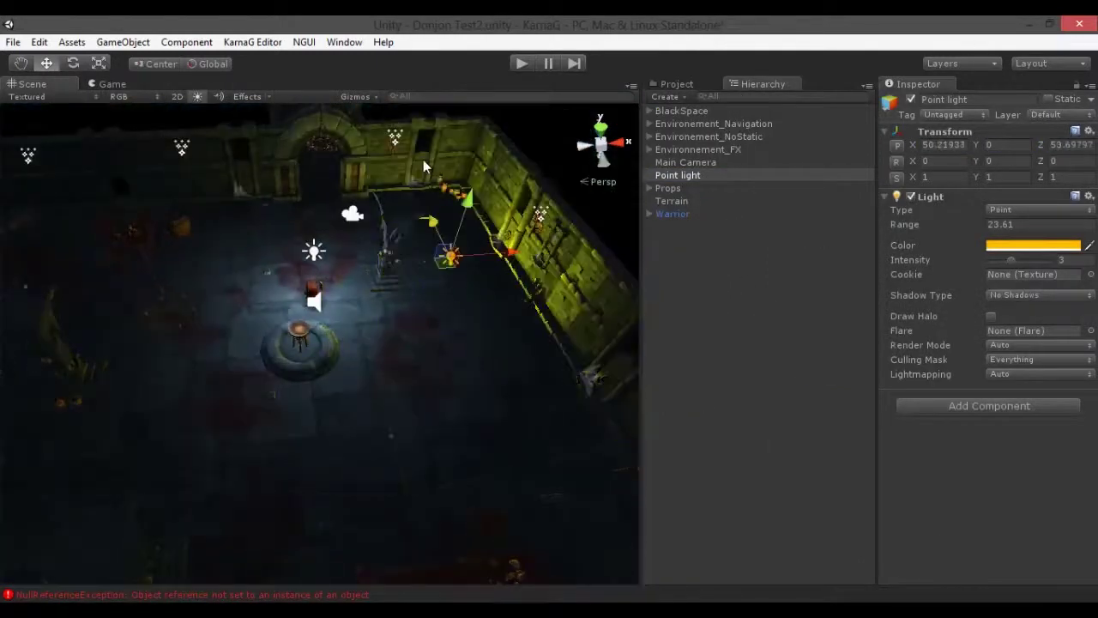
Step: Frame the point light, lower its intensity, set its range to about 10, and make it orange
key("f")
left_click_drag(1011, 259, 995, 259)
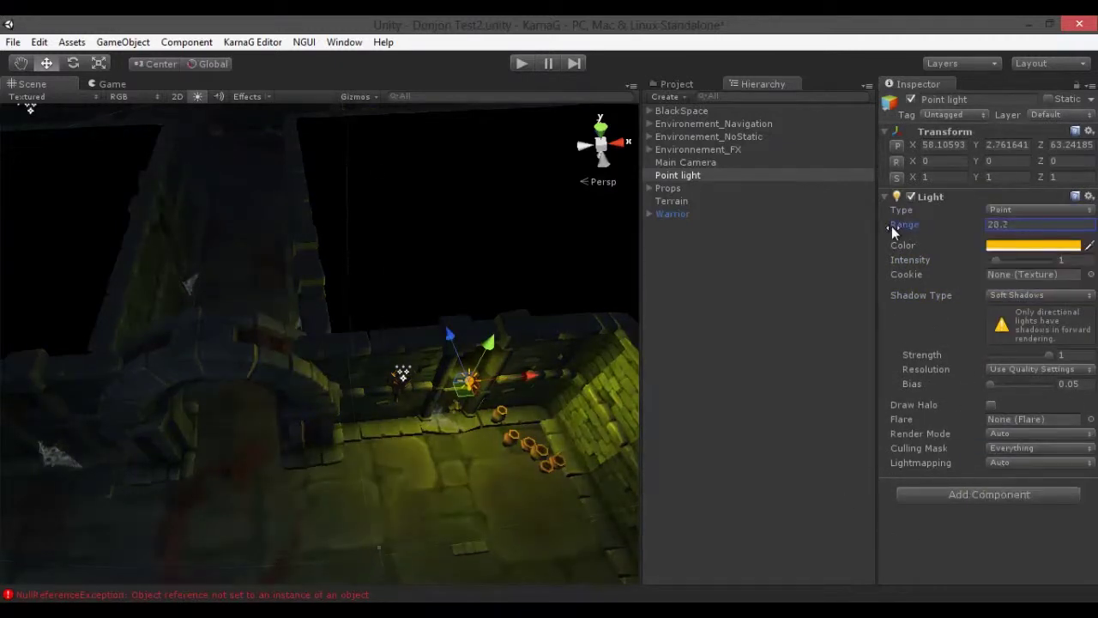
left_click_drag(891, 226, 994, 225)
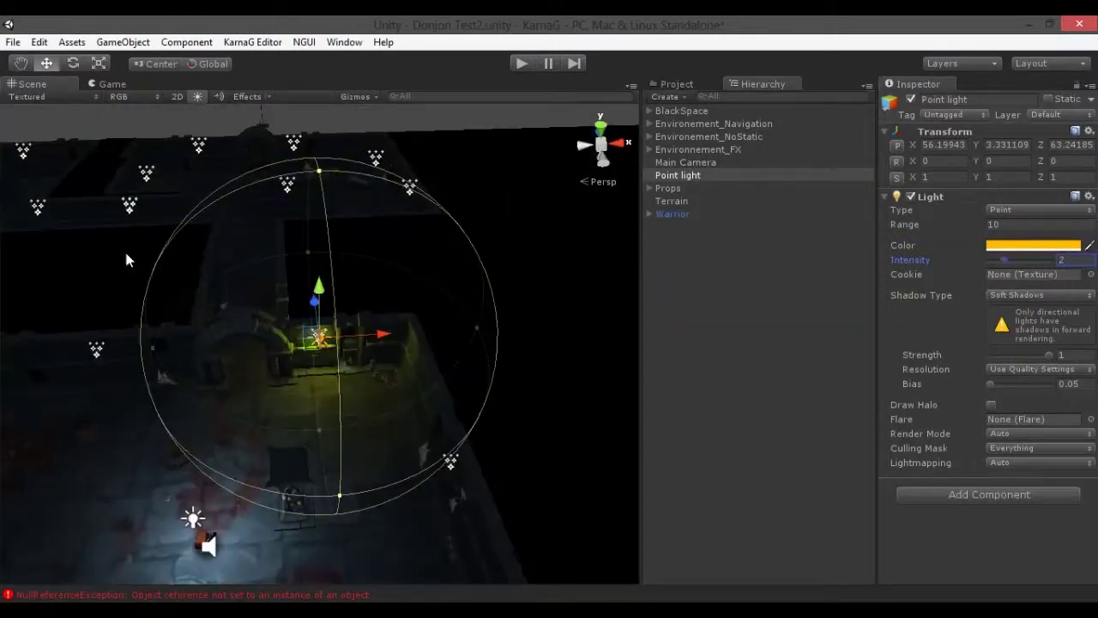
left_click_drag(126, 259, 601, 215, "alt")
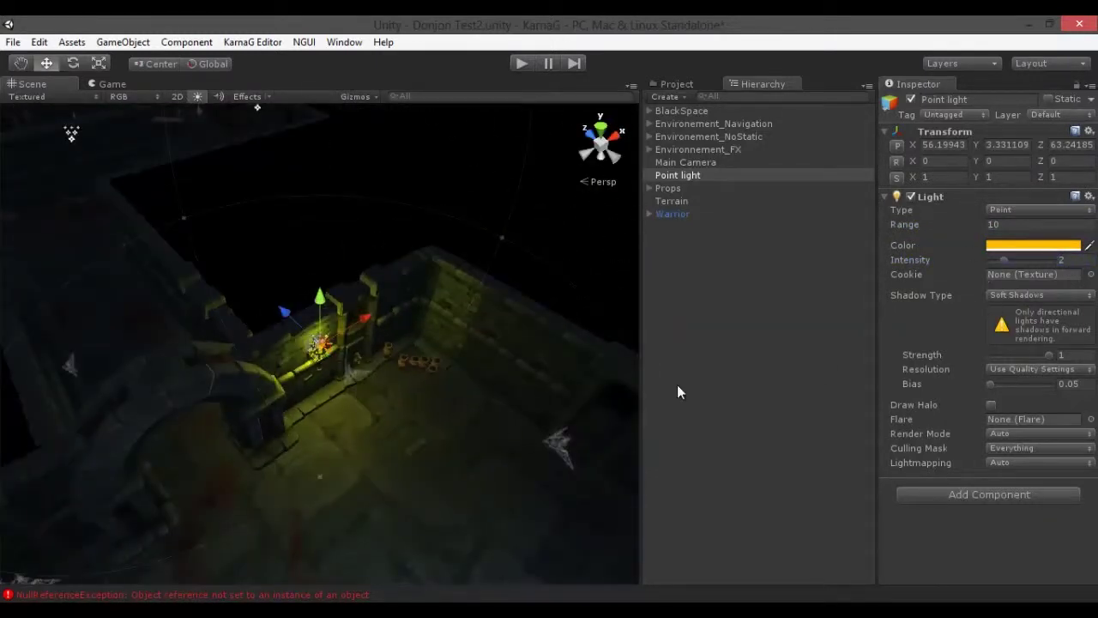
left_click(1022, 246)
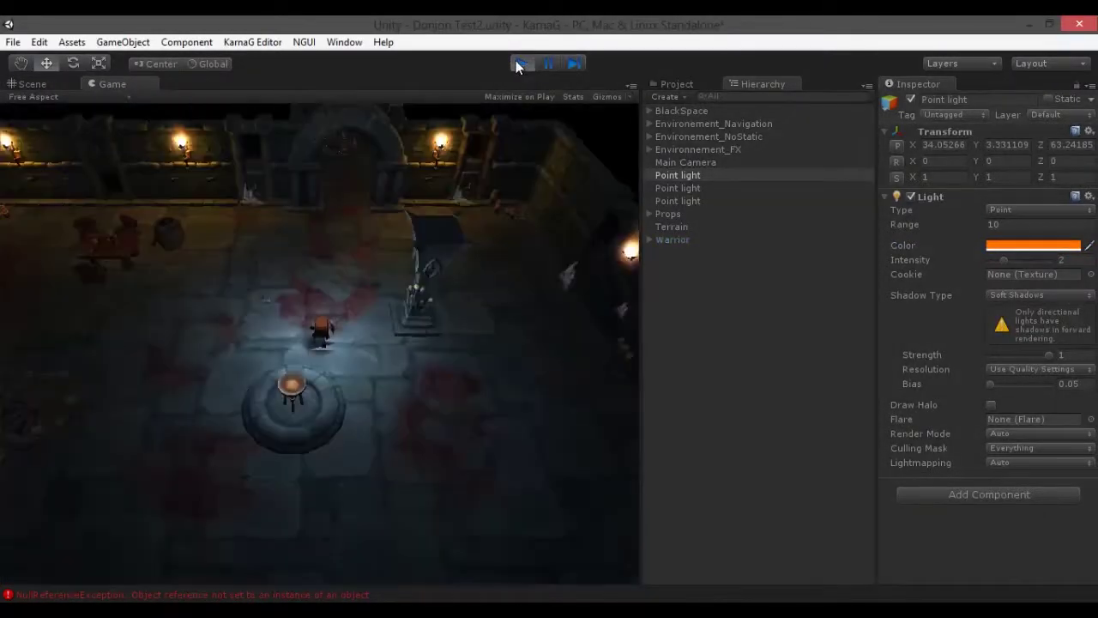
Step: Switch to the Game view and run Play mode to preview the orange lights
left_click(519, 64)
left_click(33, 84)
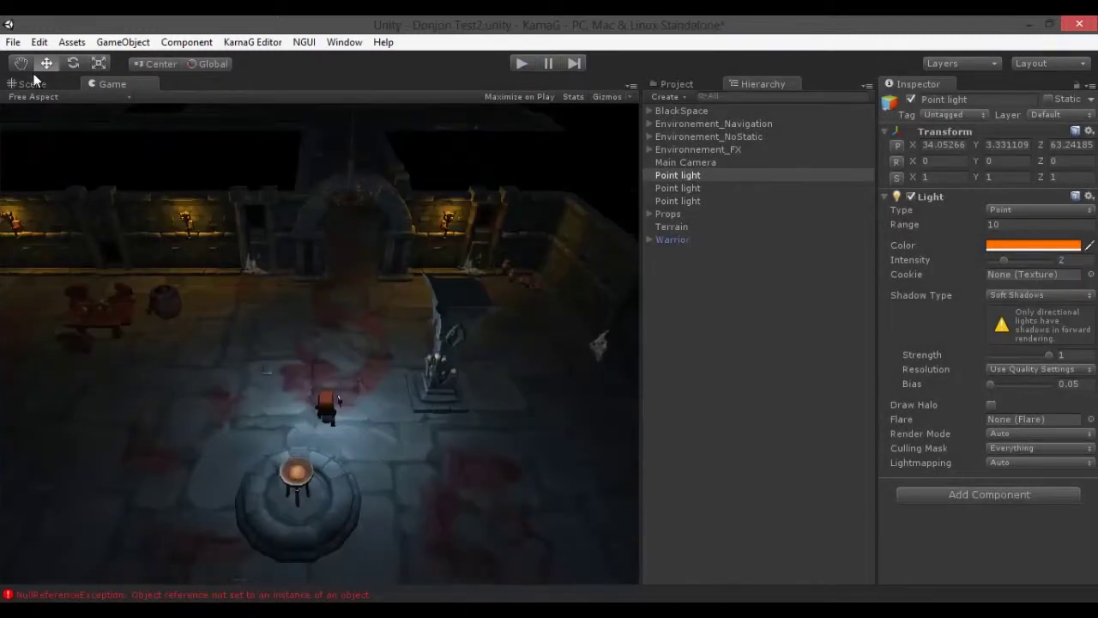
left_click(521, 64)
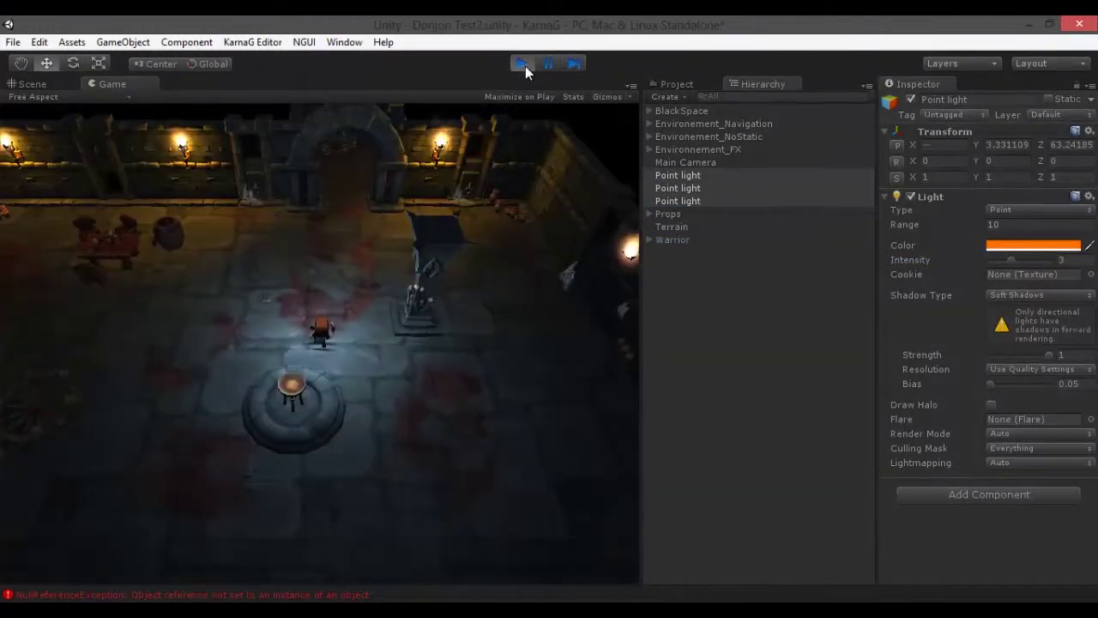
left_click(673, 240)
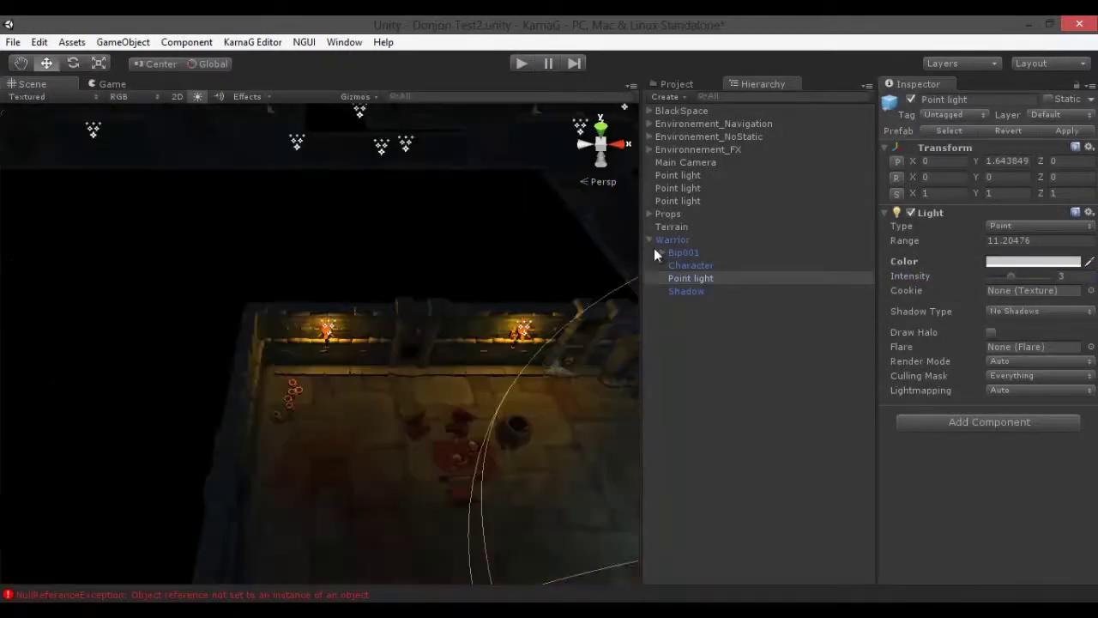
Step: Stop Play mode, frame the first point light, and expand the Environnement_FX torch group
left_click(678, 201)
left_click(339, 353)
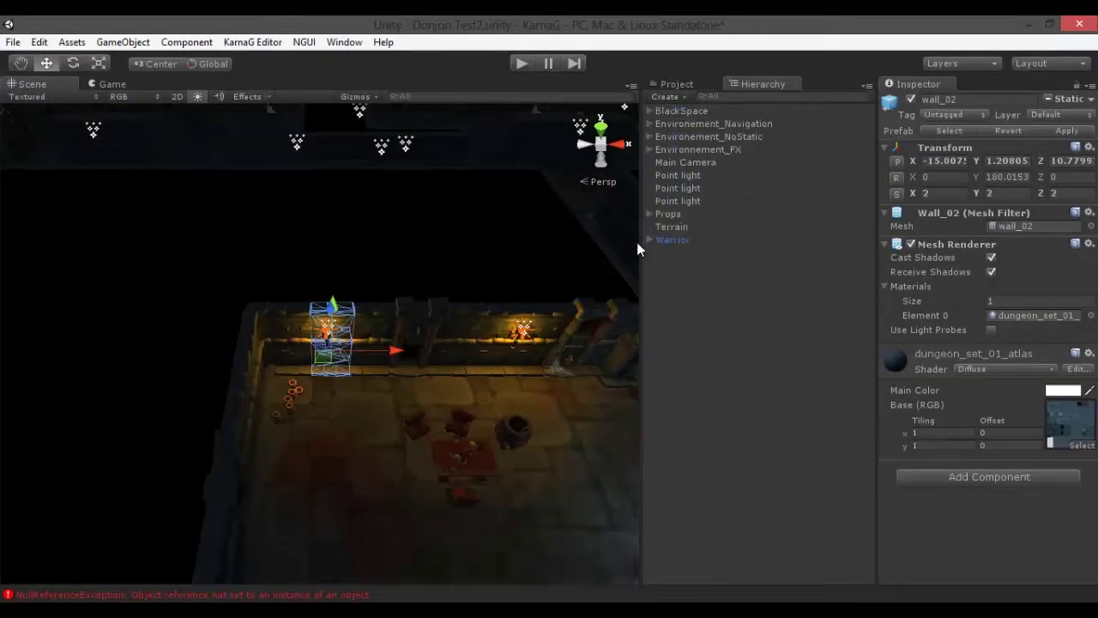
double_click(678, 175)
middle_click_drag(301, 237, 401, 343)
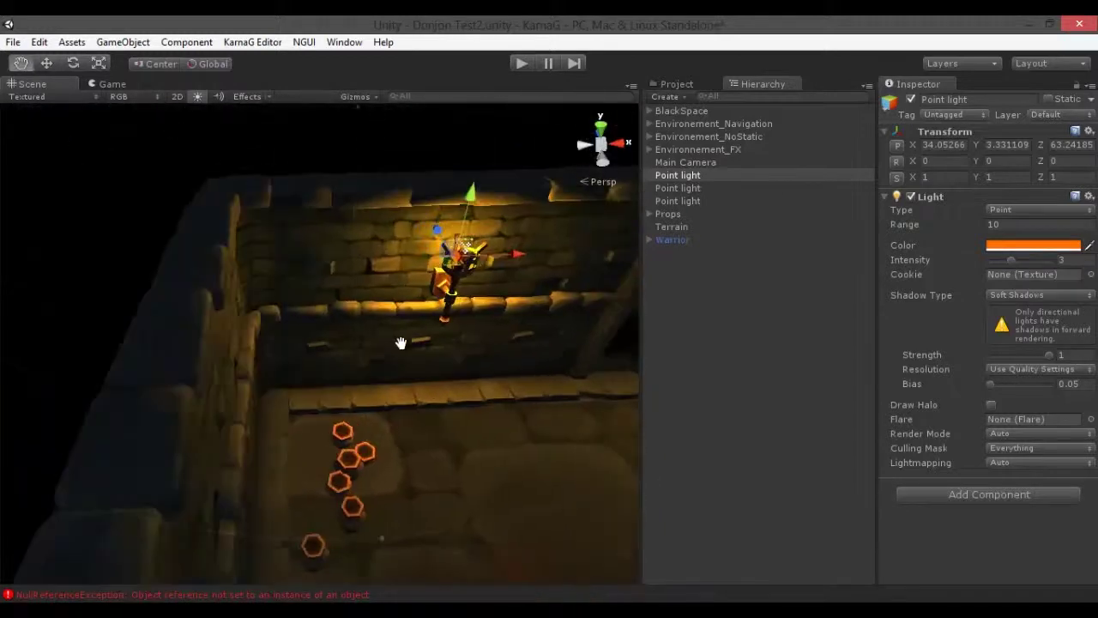
left_click(429, 278)
left_click(682, 535)
Step: Parent point lights inside two Fire_Torche objects beside their fireFlash
left_click(704, 188)
left_click_drag(678, 561, 699, 194)
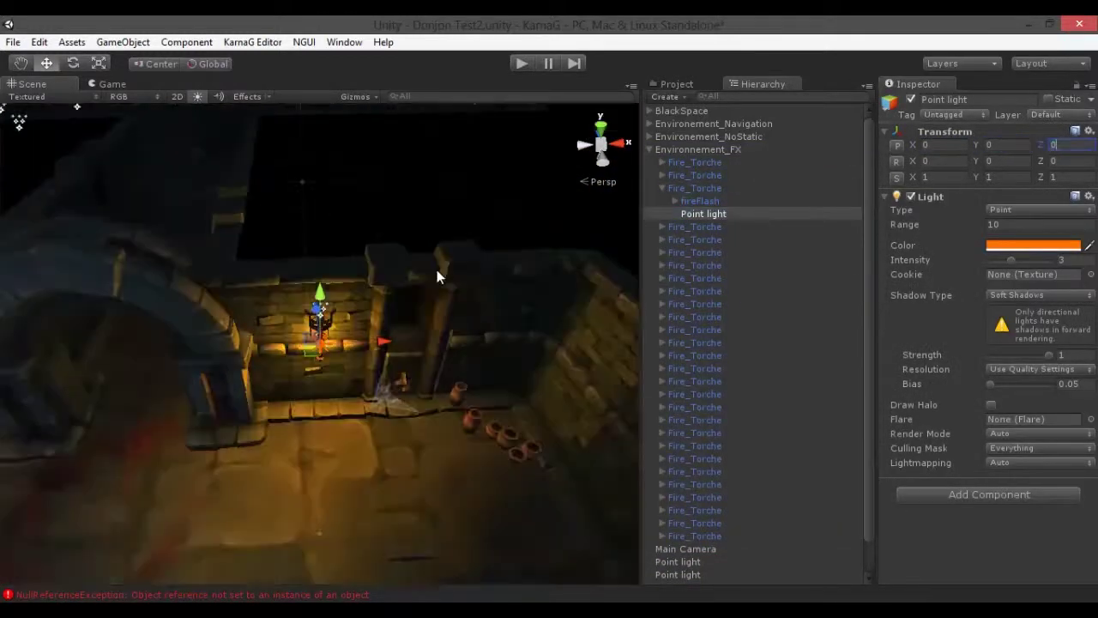
right_click_drag(437, 270, 630, 254)
left_click_drag(690, 209, 700, 143)
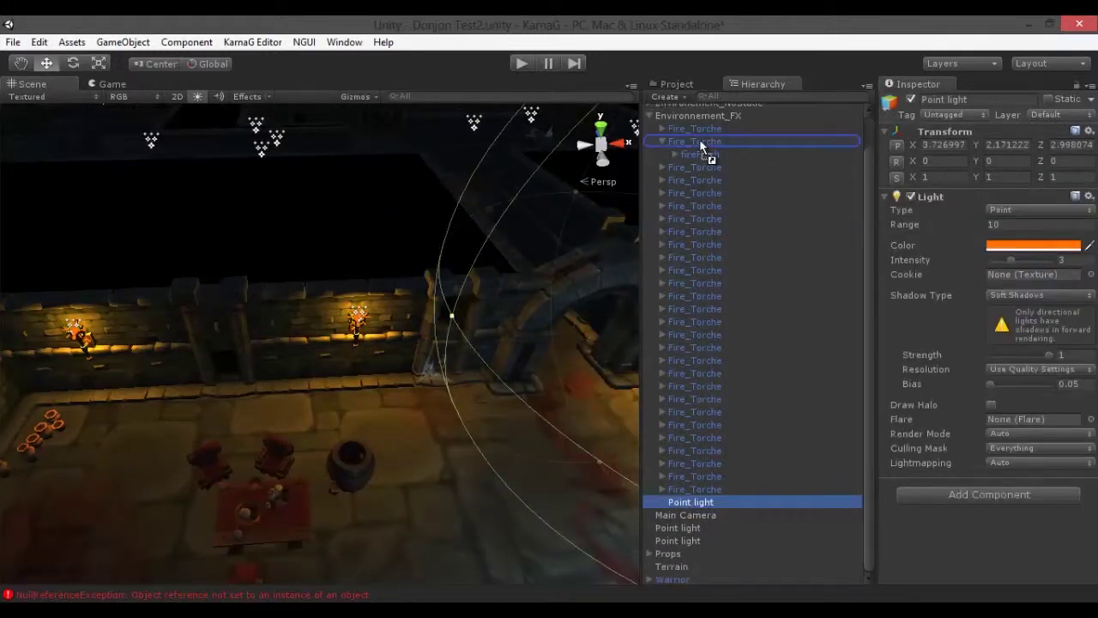
left_click(695, 141)
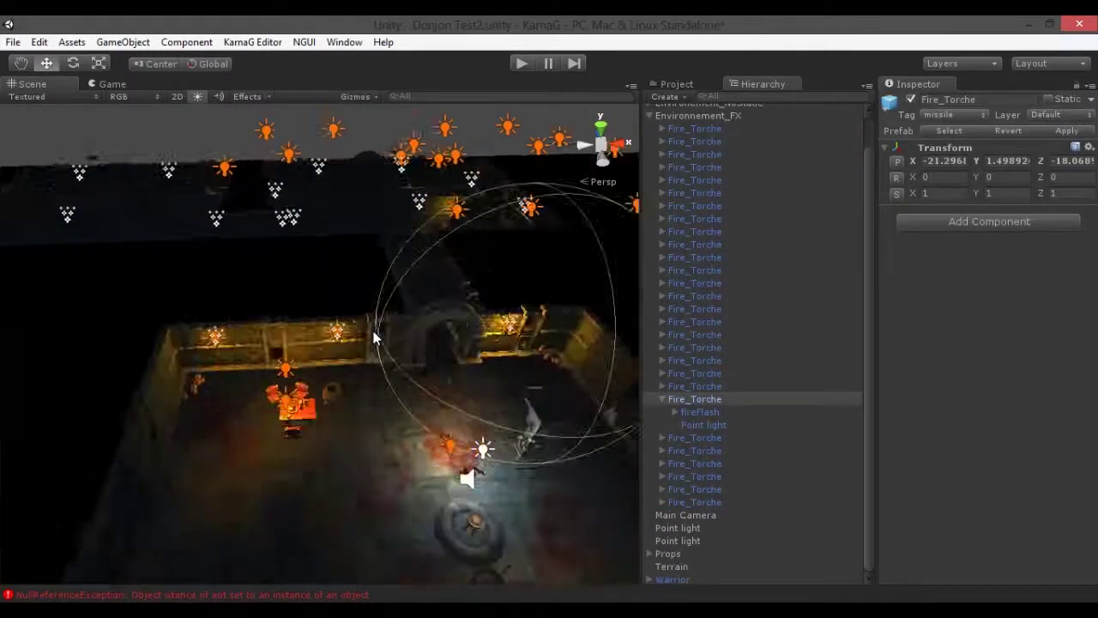
mouse_move(440, 301)
right_mouse_down()
mouse_move(327, 329)
mouse_move(398, 365)
right_mouse_up()
Step: Undo the stray position edits, zoom out over the dungeon, and play to preview the torches
double_click(664, 232)
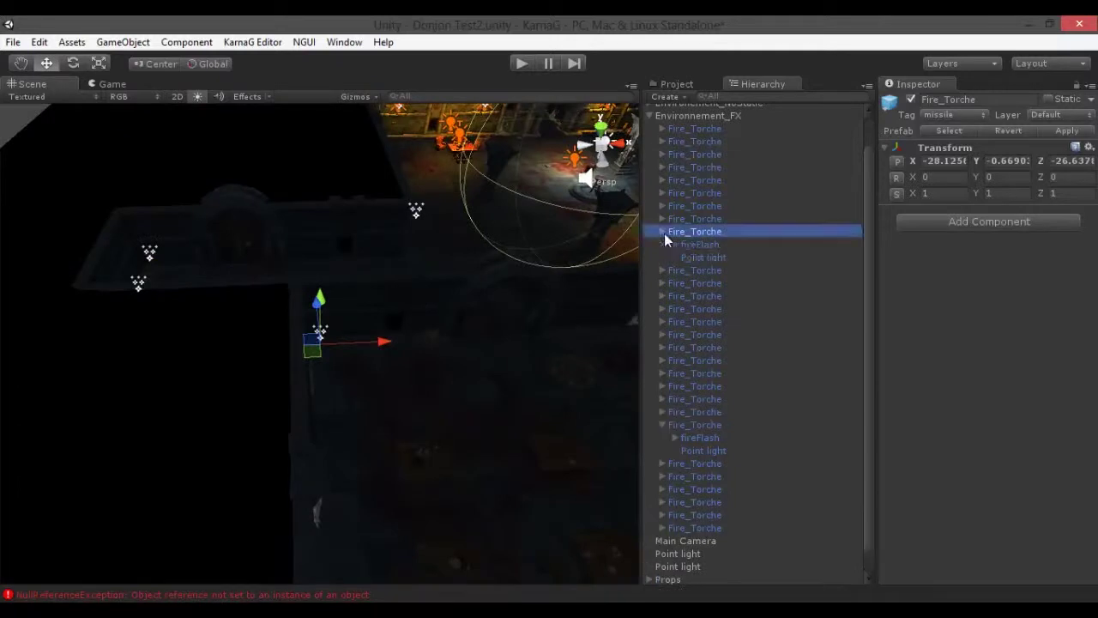
key("ctrl+z")
scroll(312, 305, "down", 5)
key("ctrl+z")
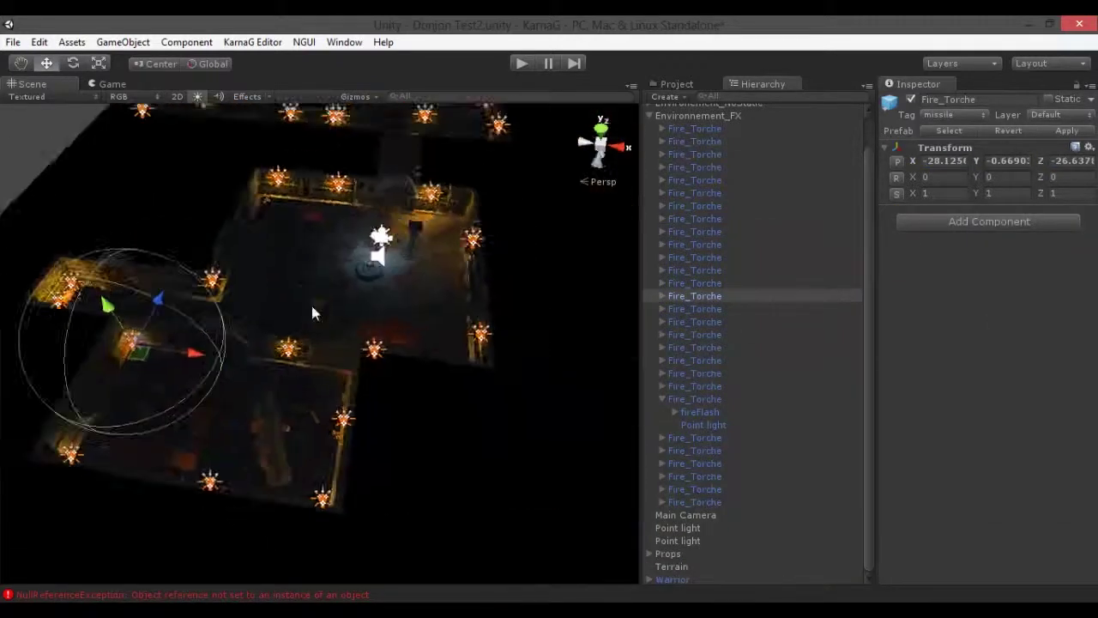
left_click(103, 84)
left_click(521, 64)
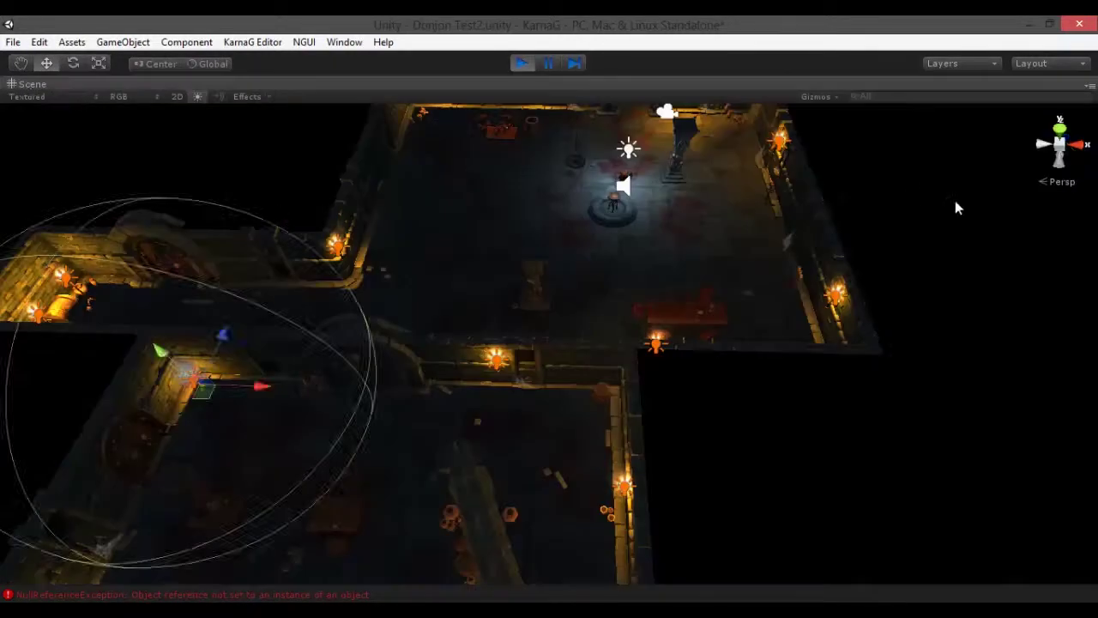
left_click(816, 96)
mouse_move(441, 241)
left_mouse_down("alt")
mouse_move(461, 242)
mouse_move(376, 367)
left_mouse_up("alt")
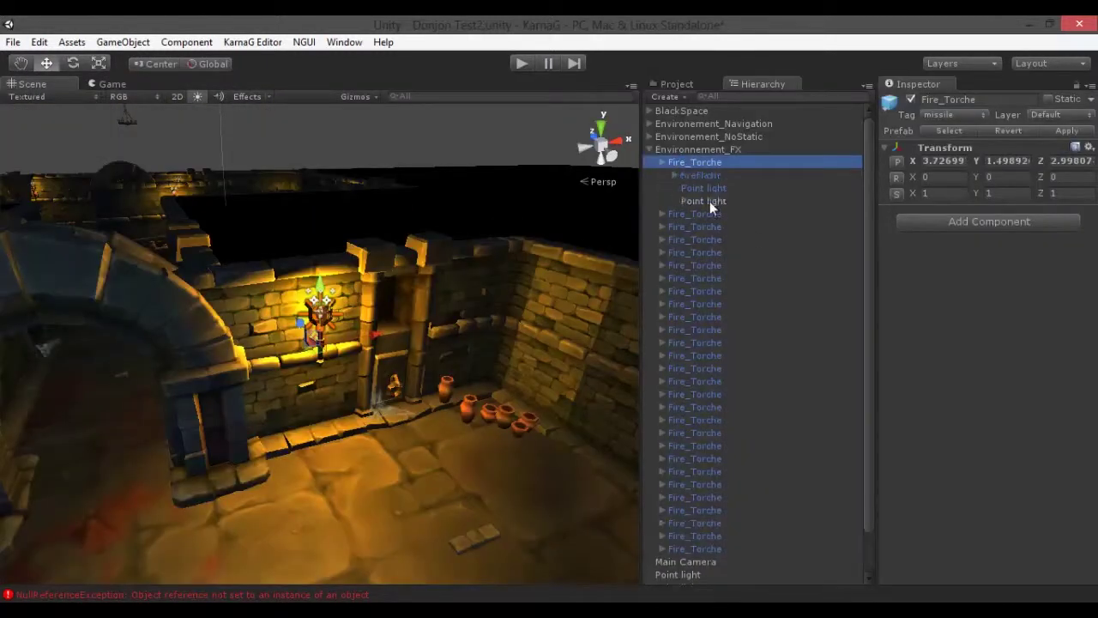
left_click(710, 201)
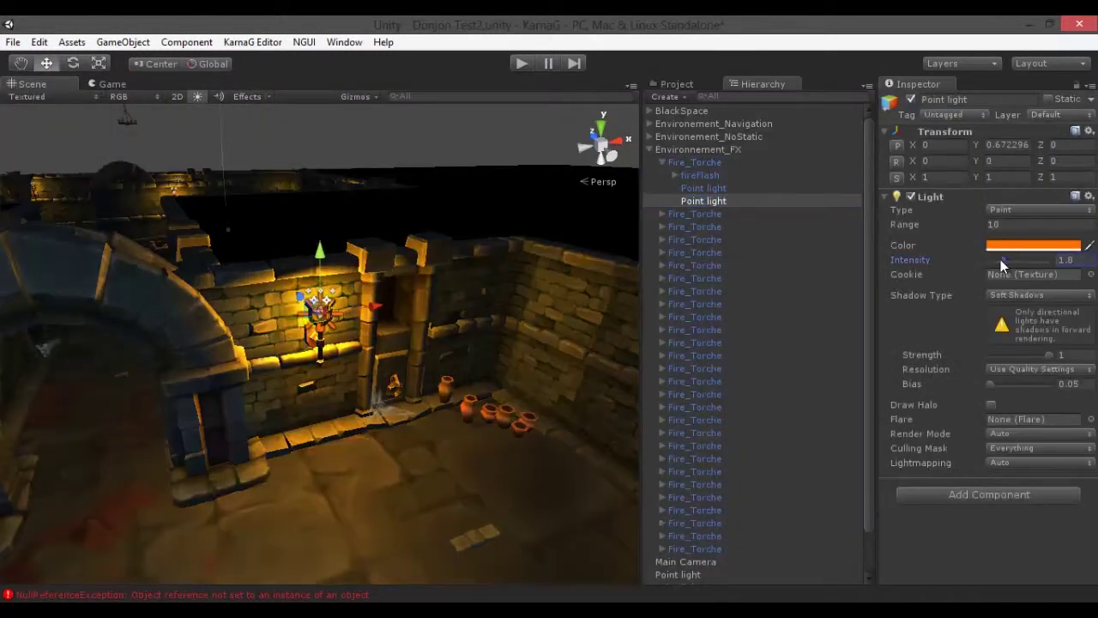
left_click(702, 432)
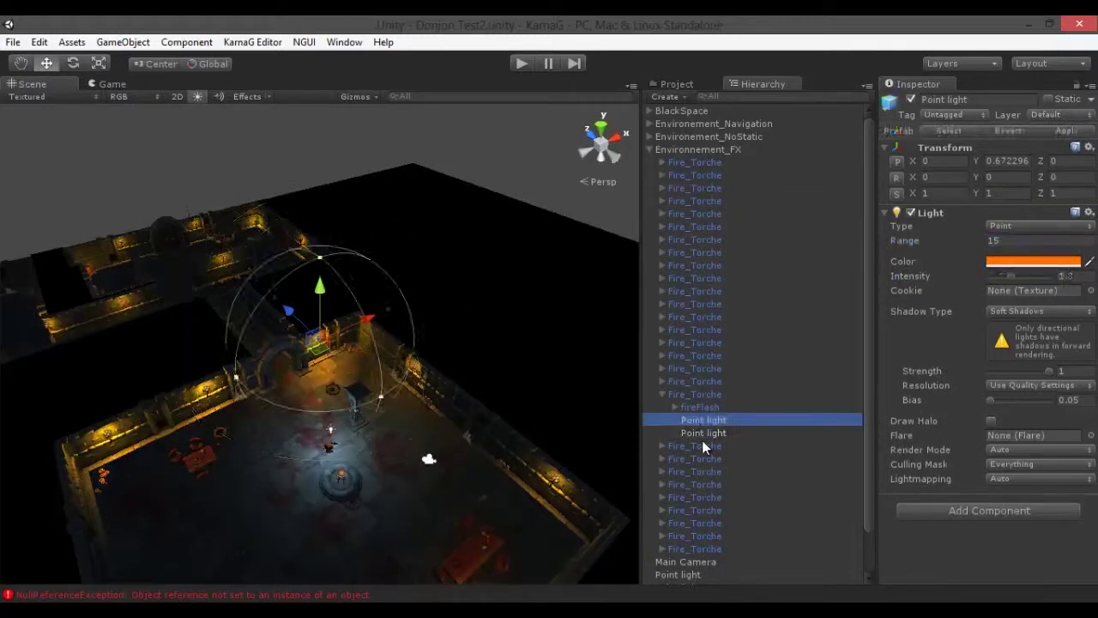
left_click(1017, 241)
type("15")
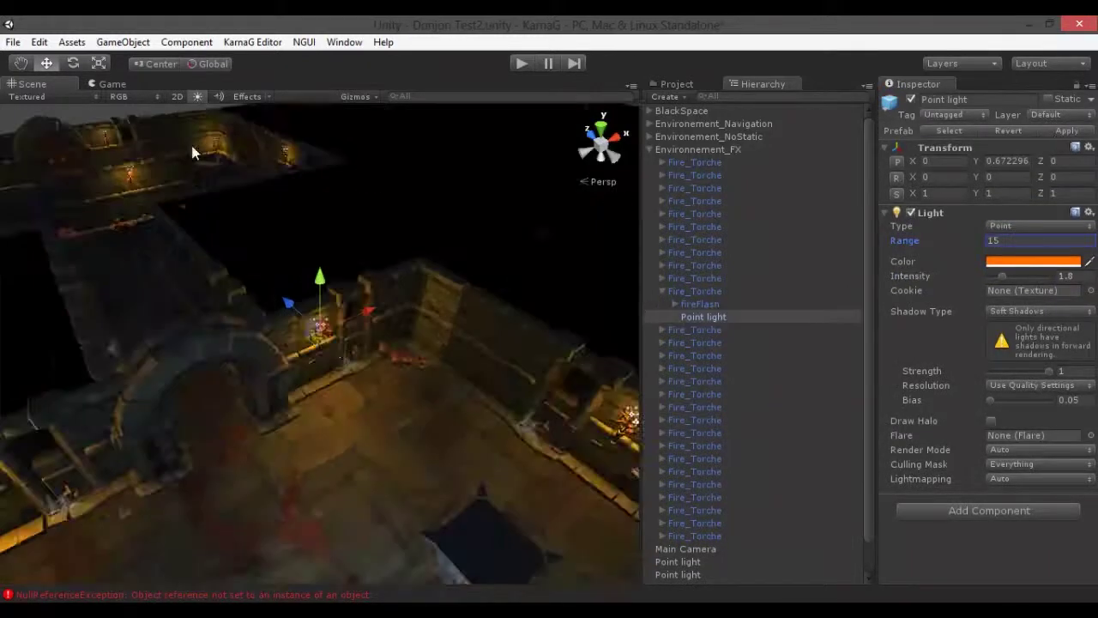
left_click(651, 150)
left_click(755, 267)
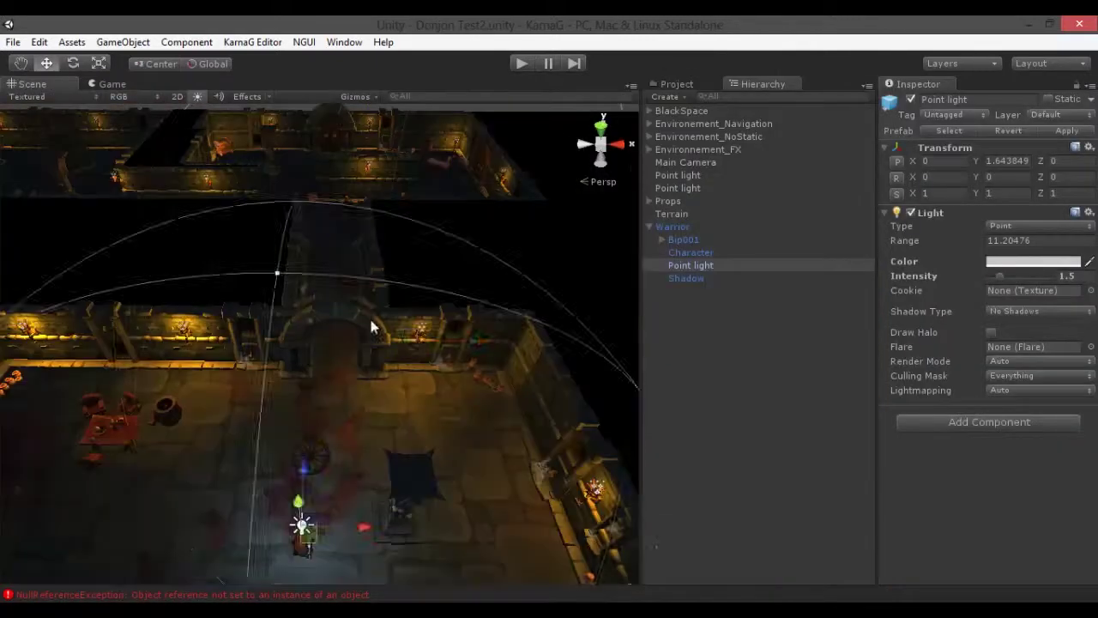
left_click(371, 327)
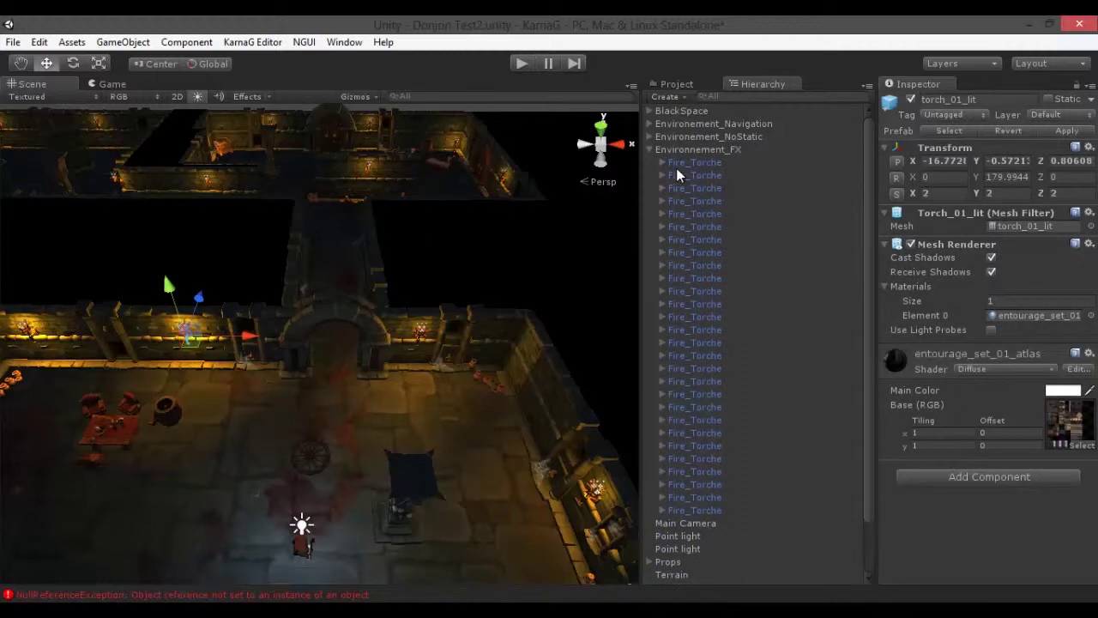
left_click(677, 176)
key("Down")
key("Down")
key("Down")
key("Down")
key("Down")
key("Down")
key("Down")
key("Down")
key("Down")
left_click(689, 496)
left_click_drag(97, 293, 434, 354, "alt")
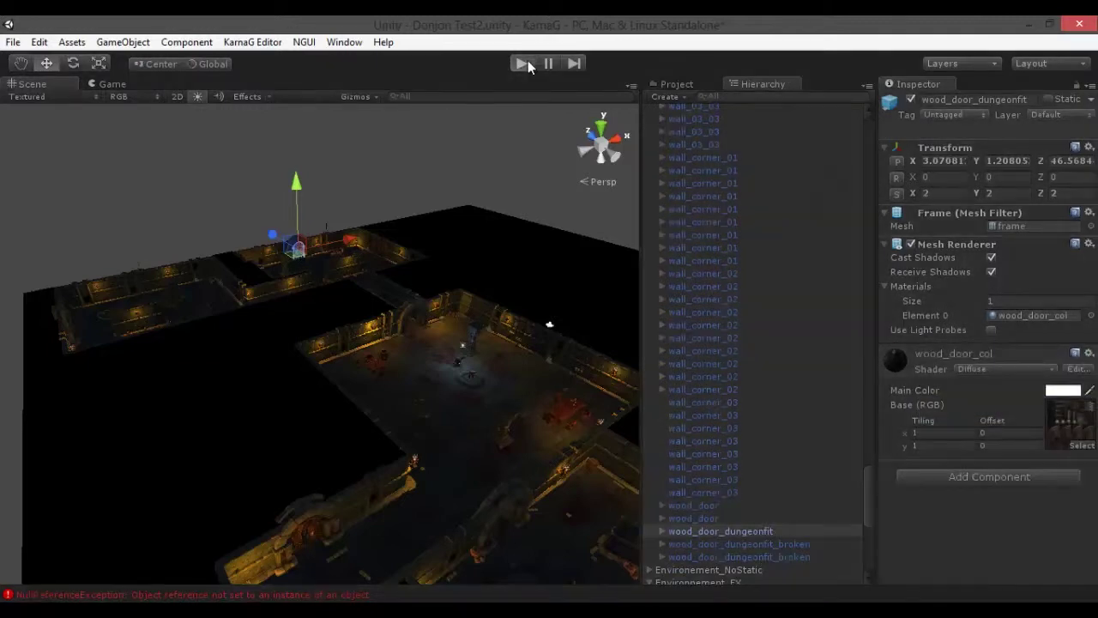
Step: Preview the lighting briefly in Play mode, then stop
left_click(523, 64)
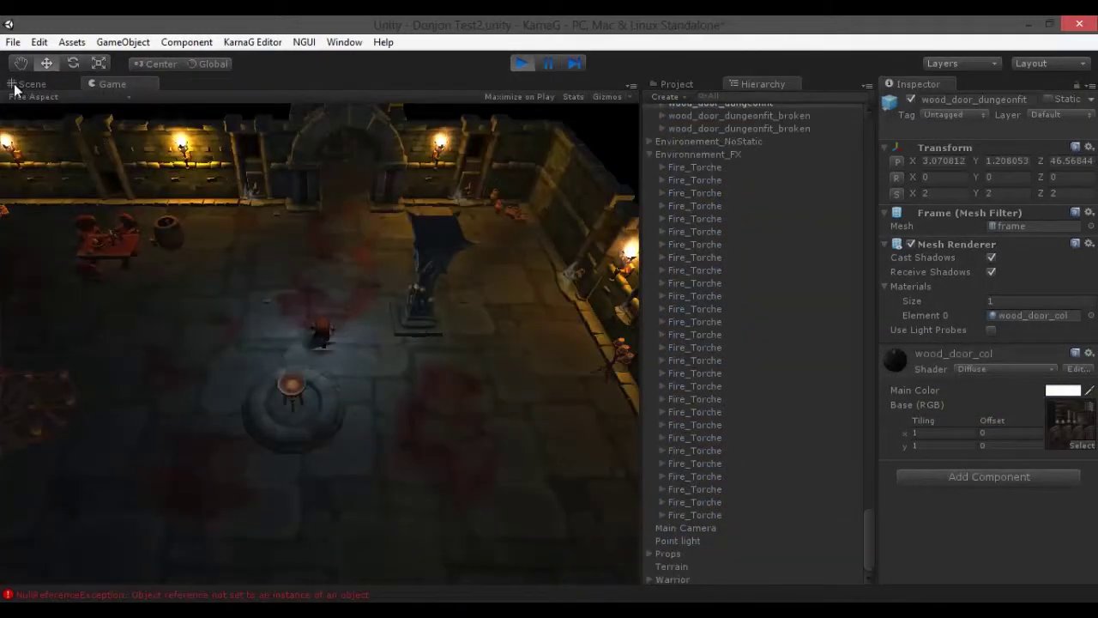
left_click_drag(385, 228, 184, 282, "alt")
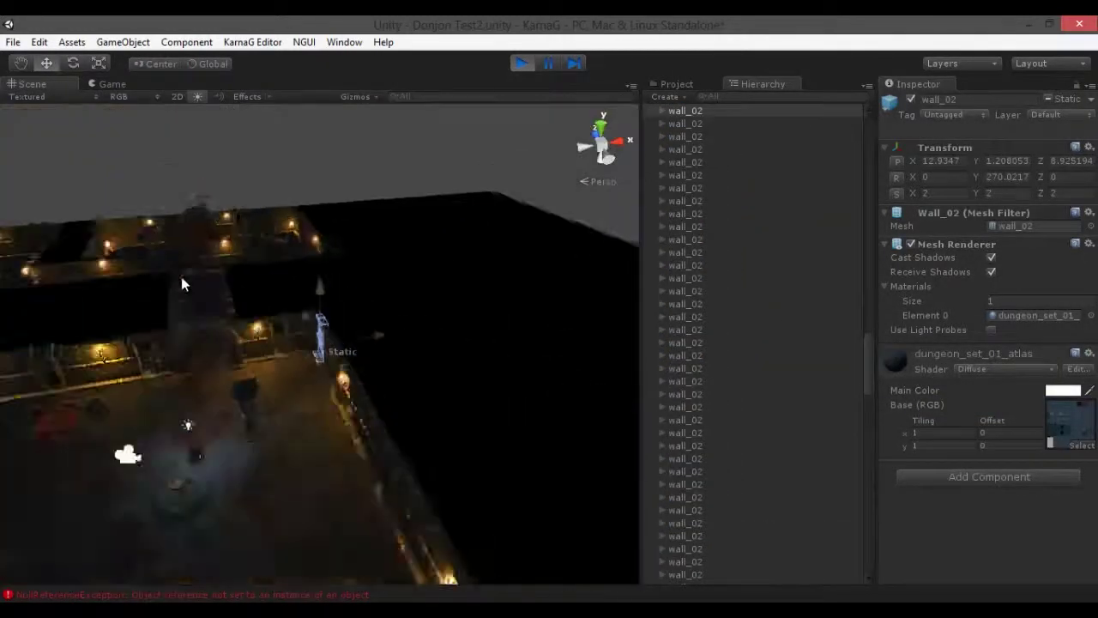
key("ctrl+p")
Step: Set the torch Point light's Shadow Type to Soft Shadows
left_click(684, 161)
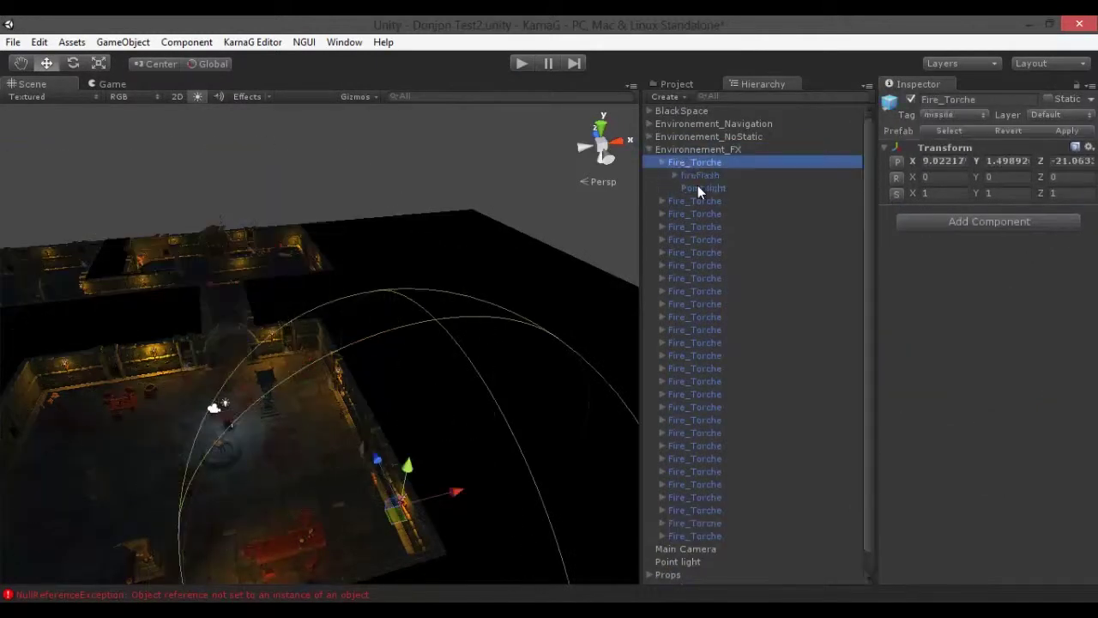
left_click(698, 188)
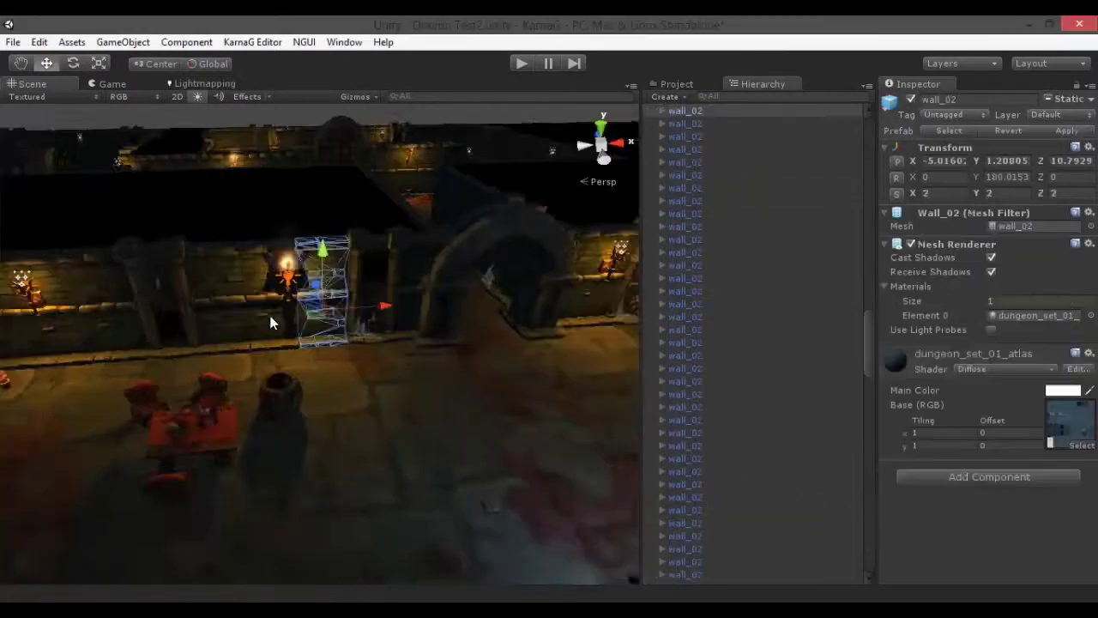
left_click(311, 361)
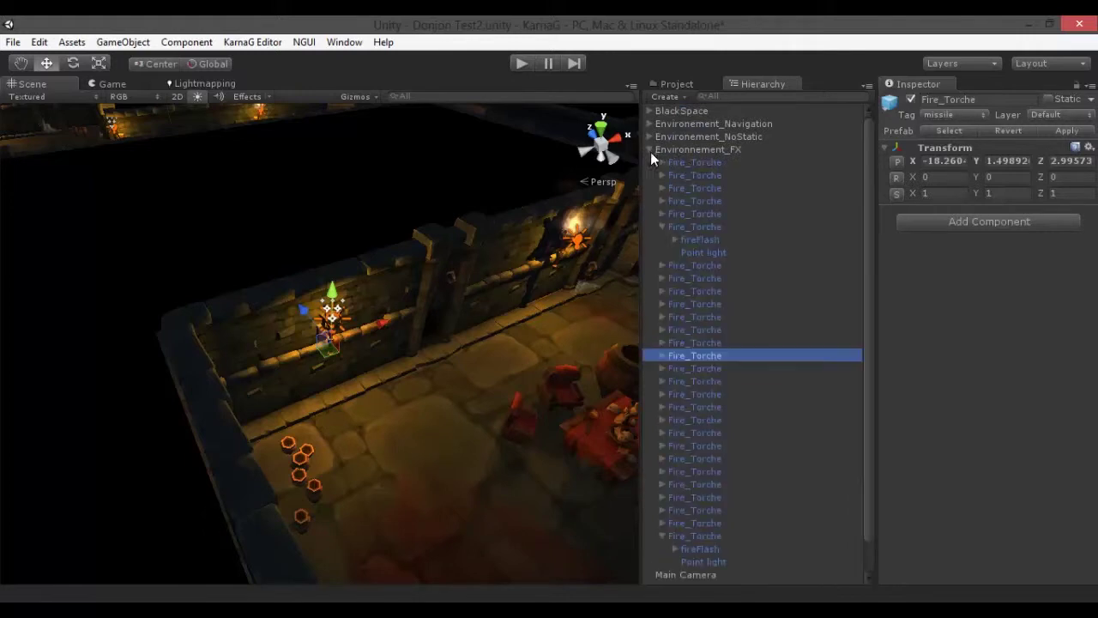
left_click(1008, 310)
left_click(1014, 340)
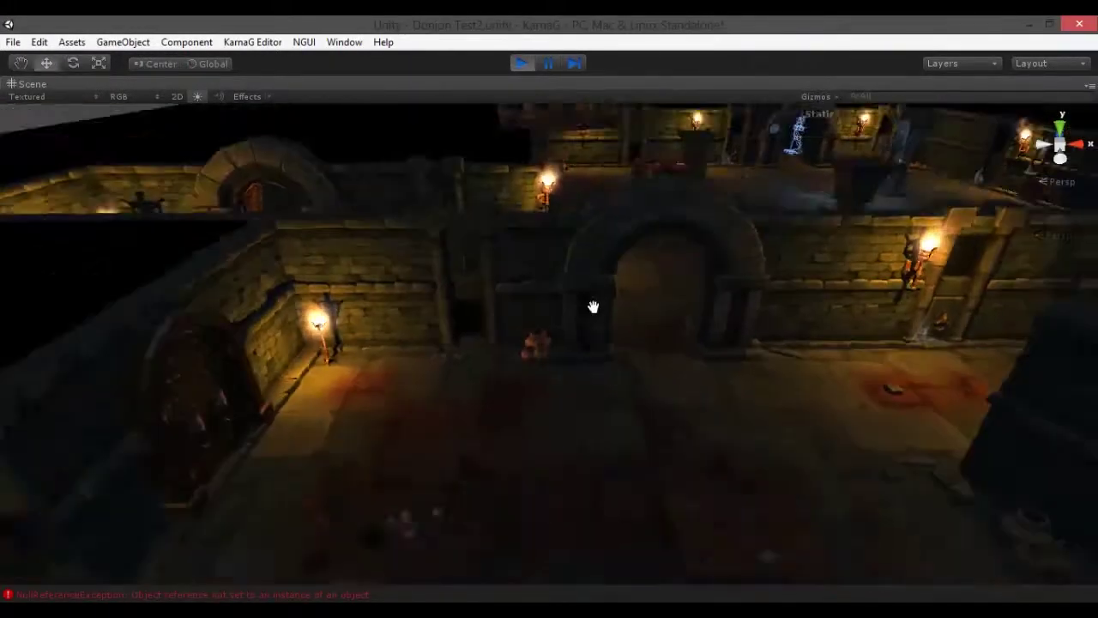
Step: Flag Environement_NoStatic and all its children as Lightmap Static, and mark the Terrain Static
middle_click_drag(593, 306, 559, 120)
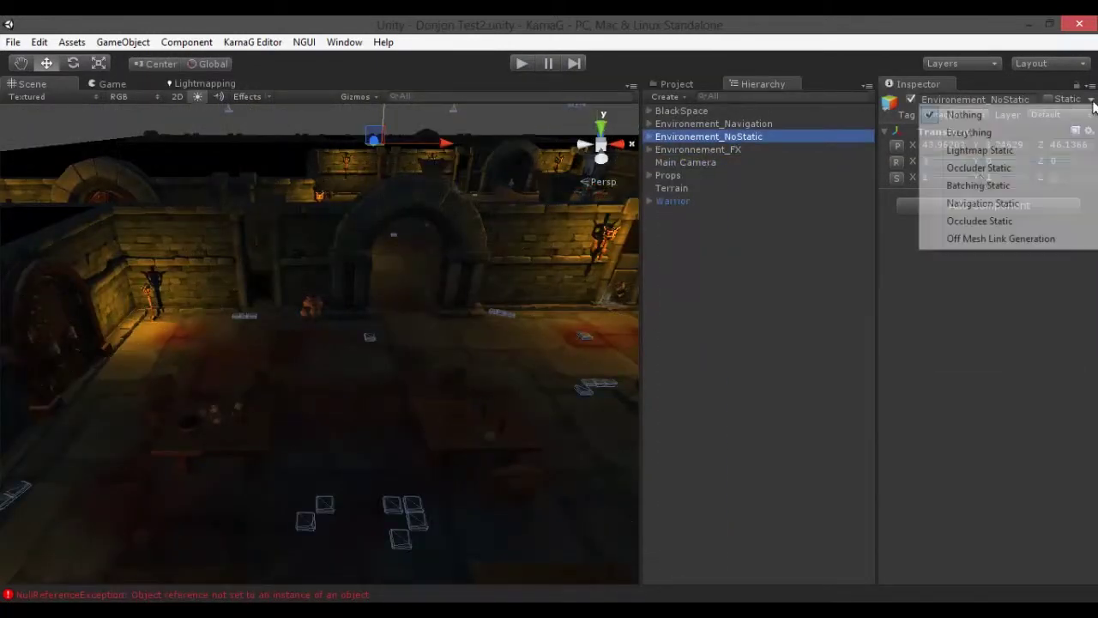
left_click(980, 150)
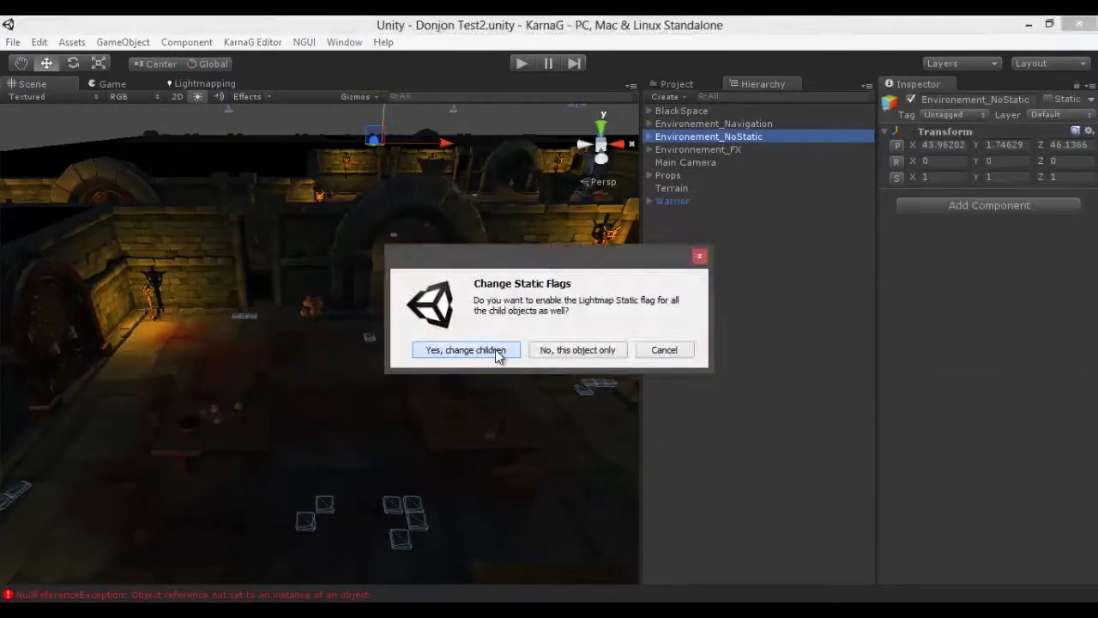
left_click(495, 350)
left_click(499, 342)
scroll(360, 441, "up", 5)
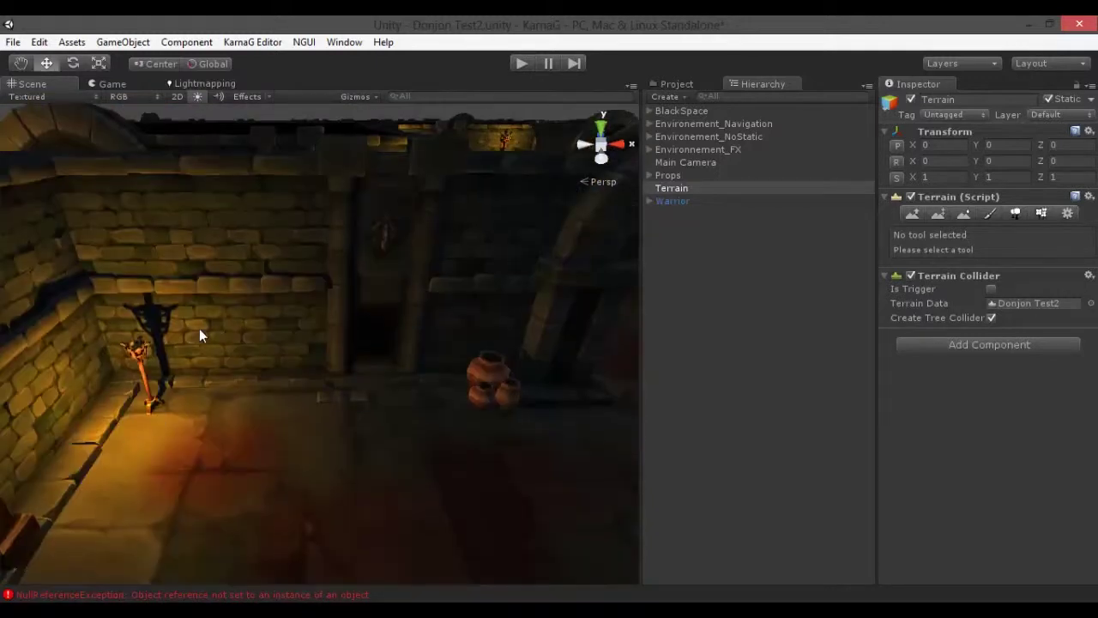
right_click_drag(403, 389, 239, 109)
Step: Select and frame a torch's Point light and raise its Shadow Strength to 0.77
left_click(357, 96)
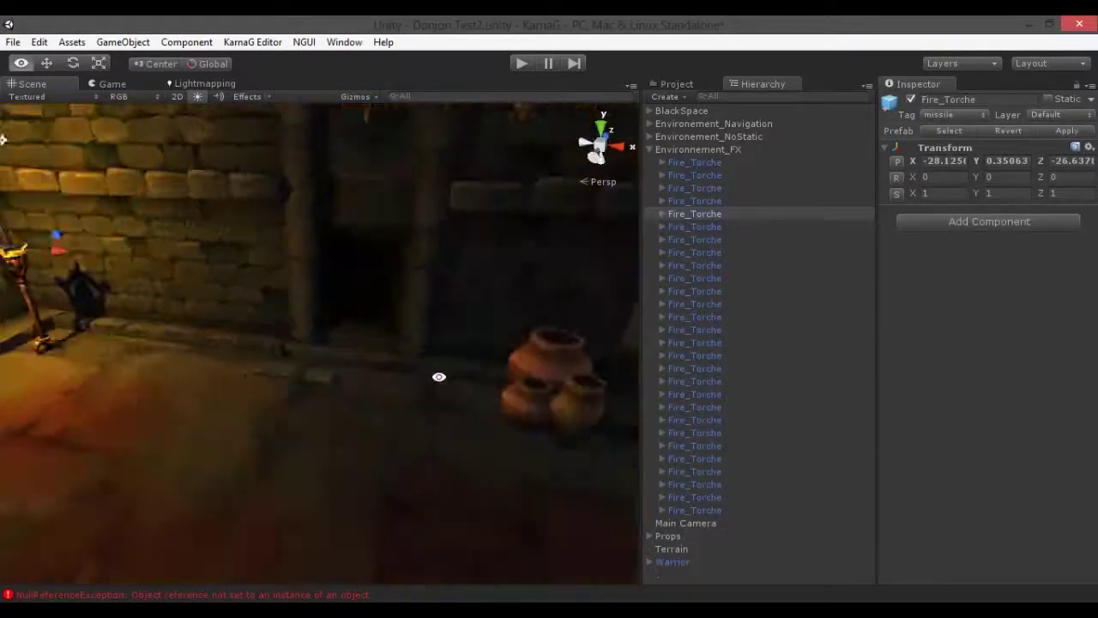
left_click(169, 252)
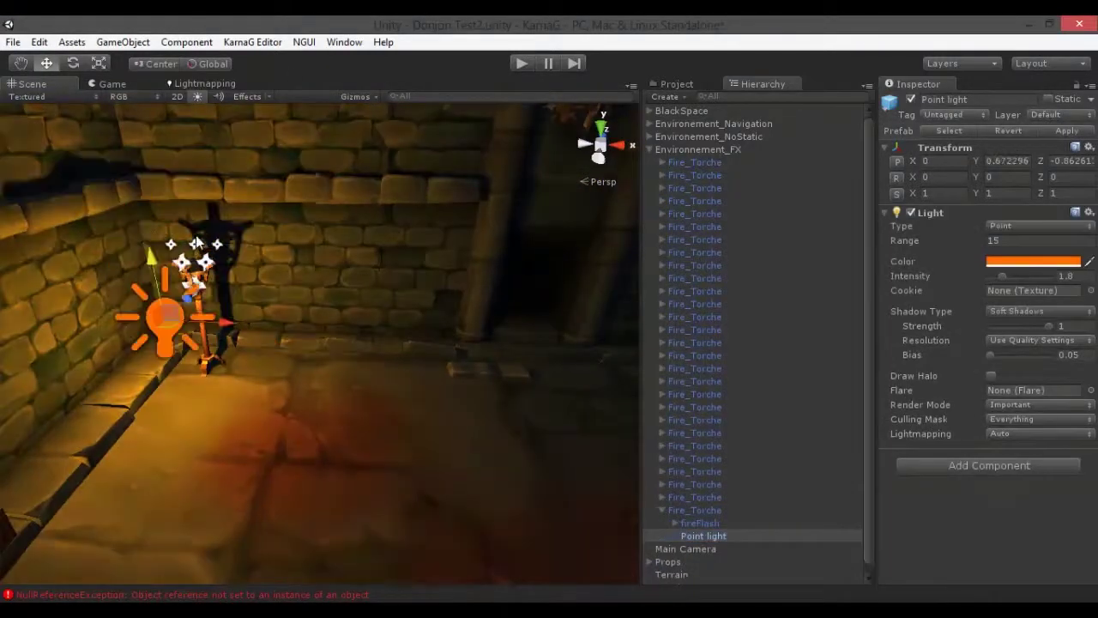
right_click_drag(170, 252, 196, 314)
left_click(424, 338)
left_click(424, 339)
key("f")
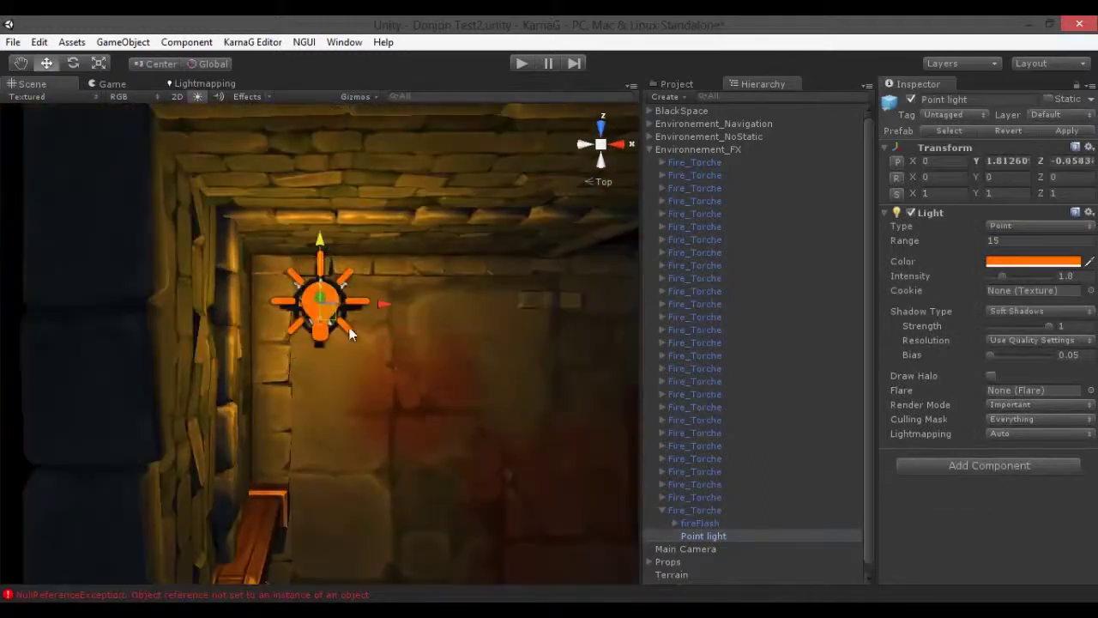
left_click_drag(328, 150, 292, 180, "alt")
left_click_drag(1038, 330, 1040, 331)
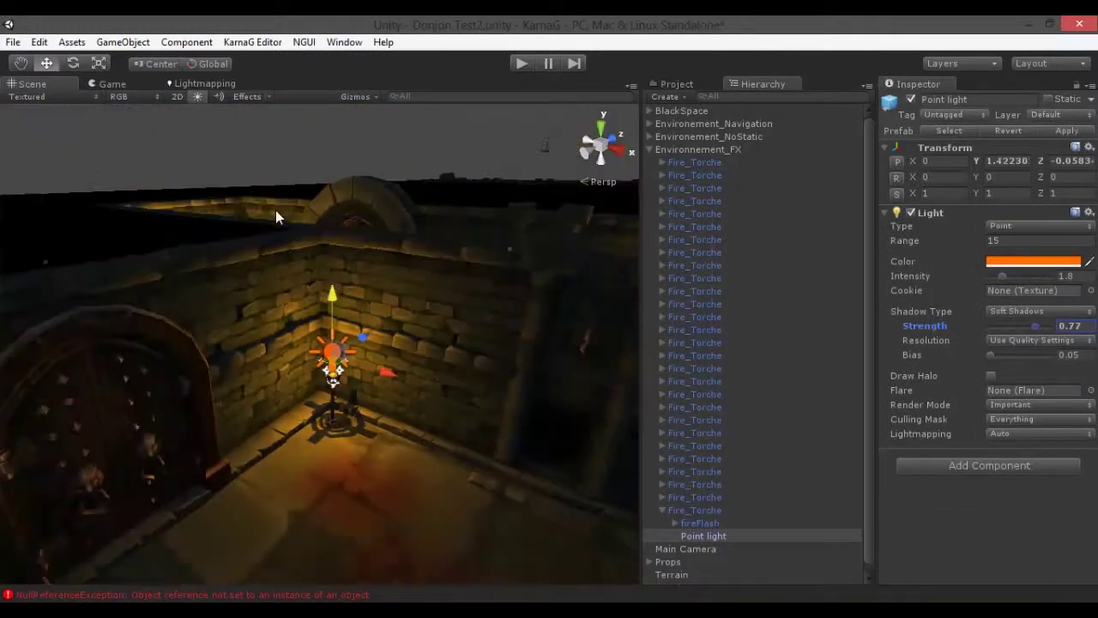
Step: Open the Lightmapping window and start baking the scene
scroll(284, 326, "down", 5)
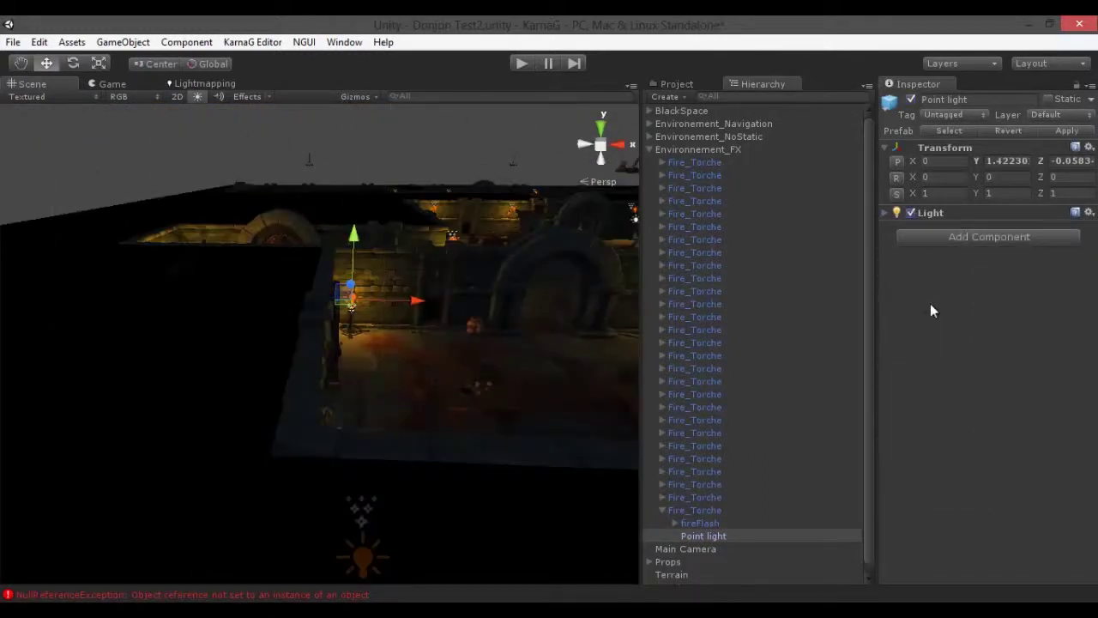
left_click(925, 433)
left_click(586, 441)
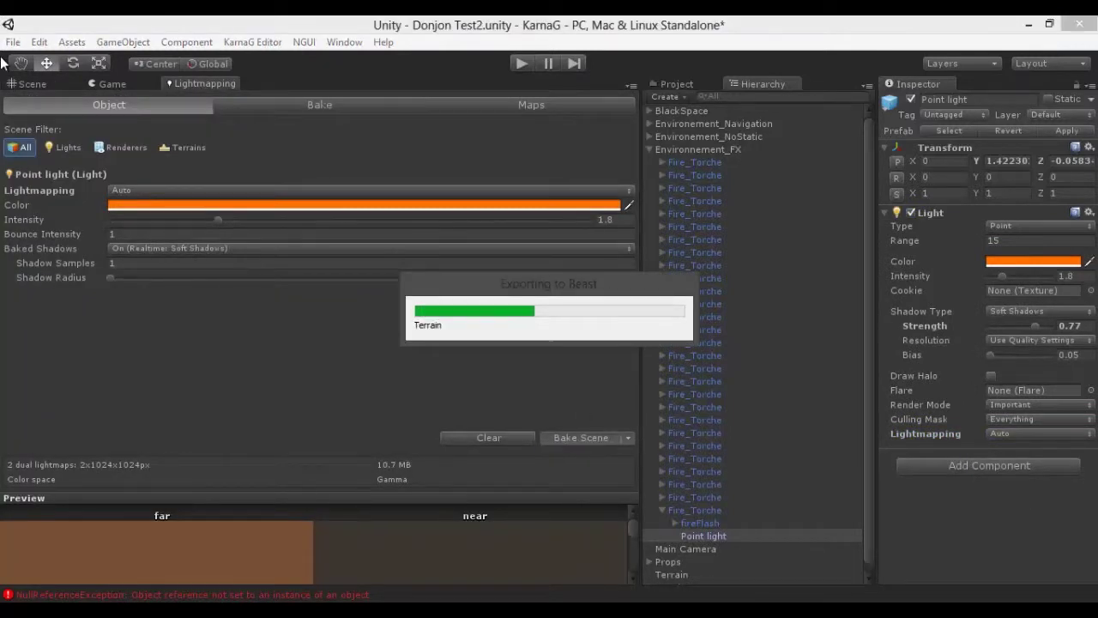
Step: While baking, select the Fire_Torche objects and view the generated lightmaps in the Maps tab
left_click(681, 511, "shift")
left_click(993, 152)
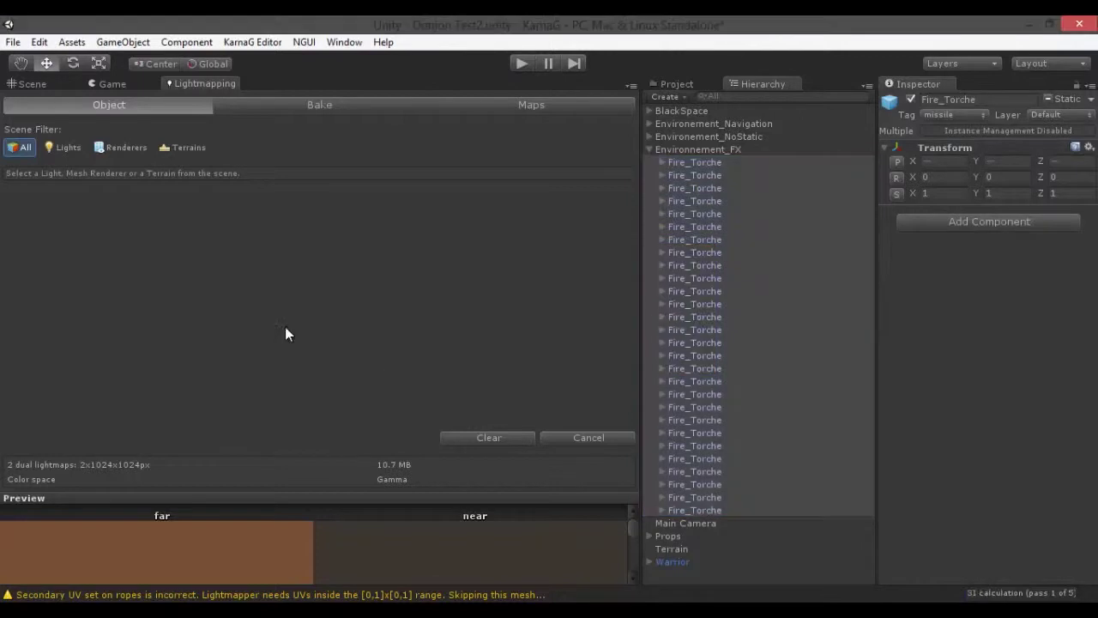
left_click(493, 106)
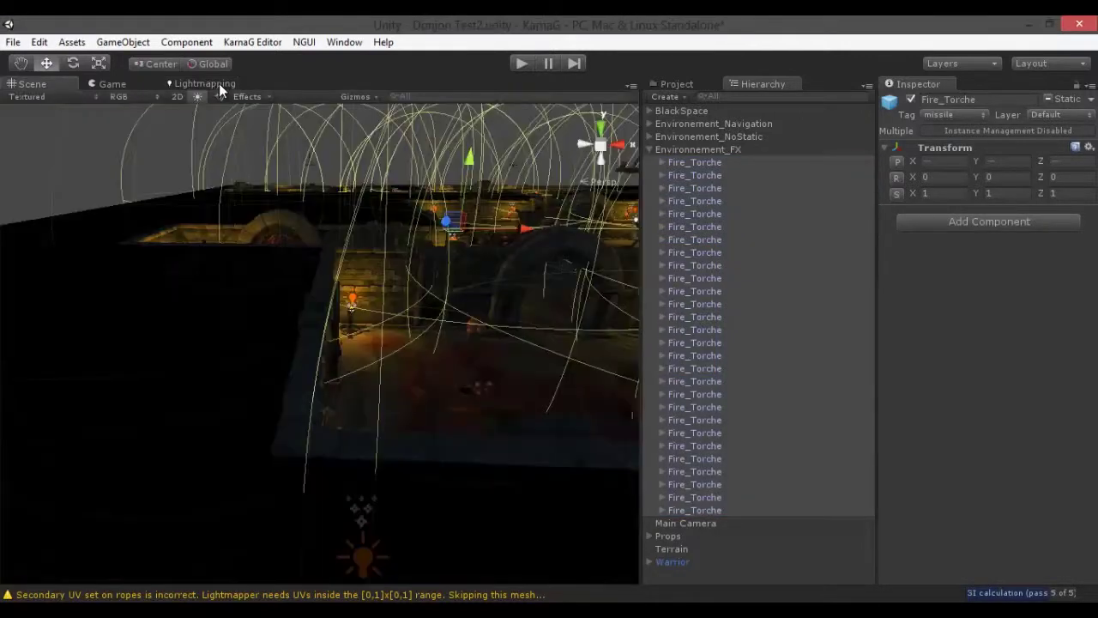
left_click(109, 105)
Step: Toggle the Lights and All filters, check bake settings, then return to the Scene view
left_click(68, 147)
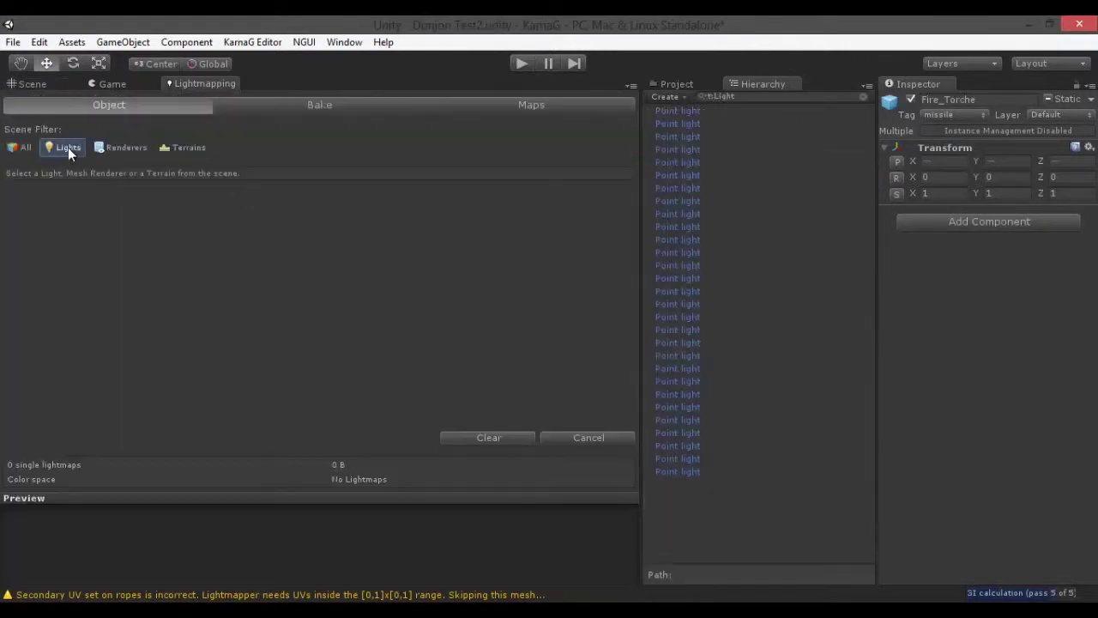
left_click(19, 147)
left_click(268, 103)
left_click(60, 105)
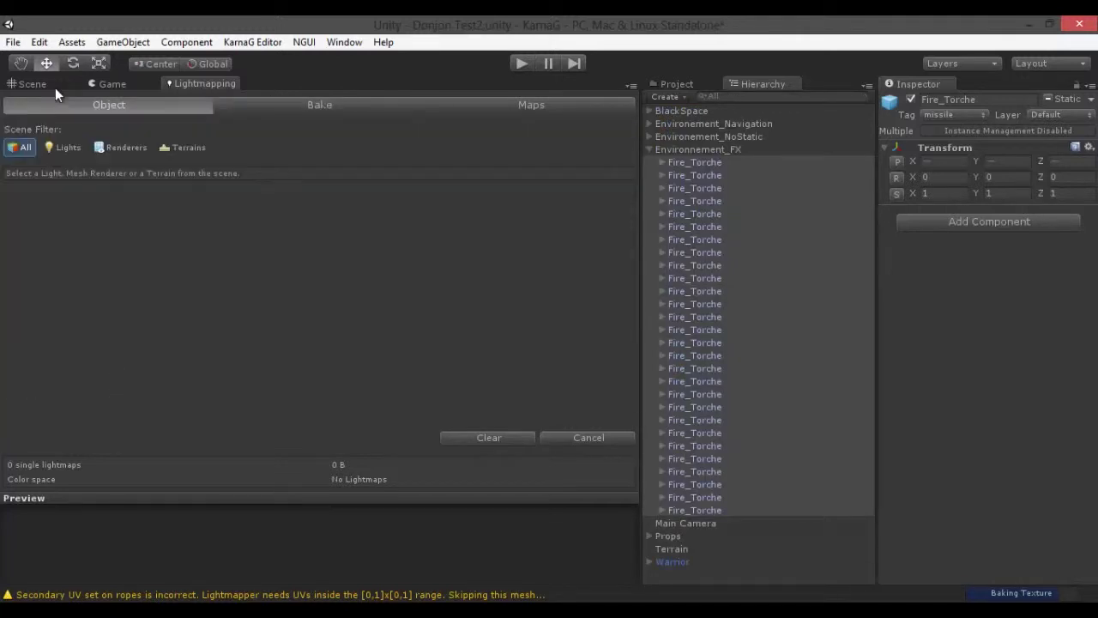
left_click(32, 84)
left_click(187, 254)
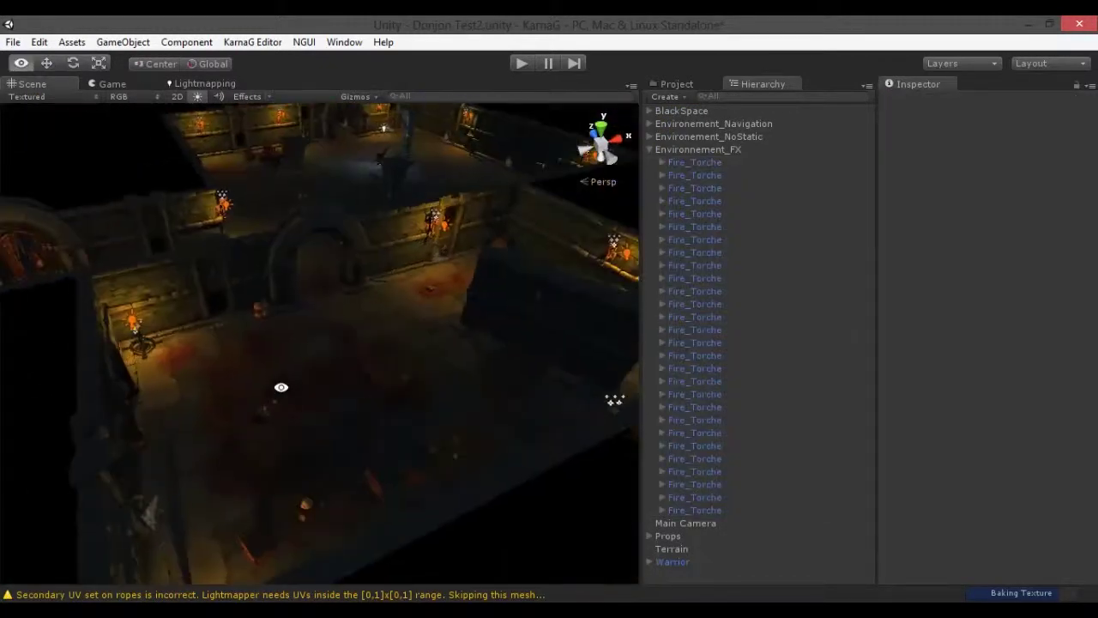
Step: Orbit to the red-table room and inspect a Fire_Torche's orange Point light: range 15, intensity 1.8
left_click(168, 86)
left_click(32, 83)
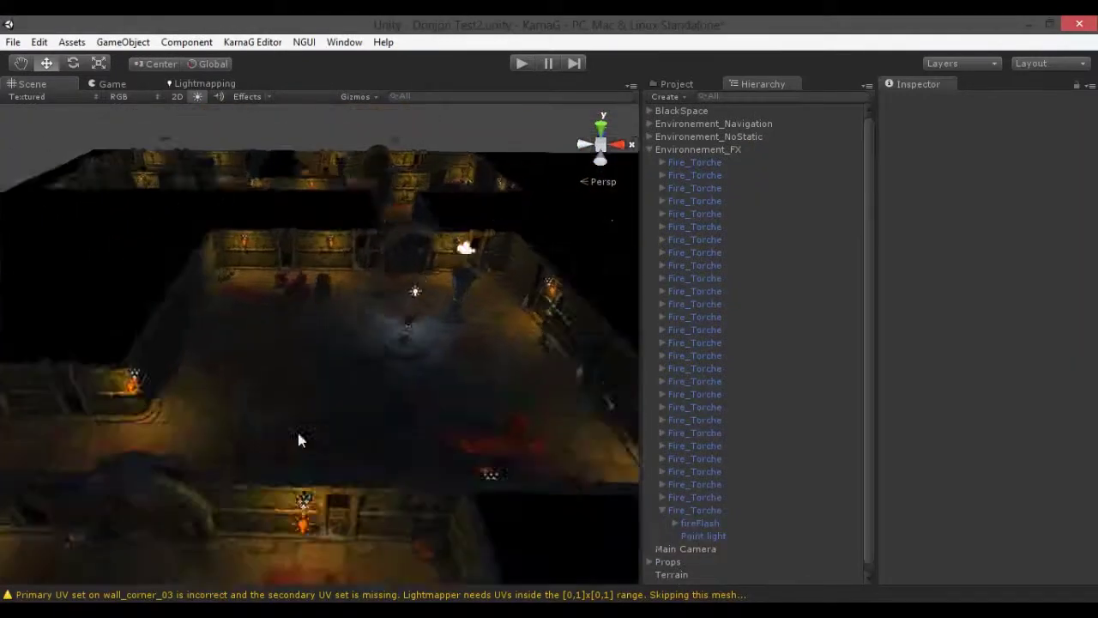
scroll(299, 441, "up", 5)
middle_click_drag(289, 331, 427, 291)
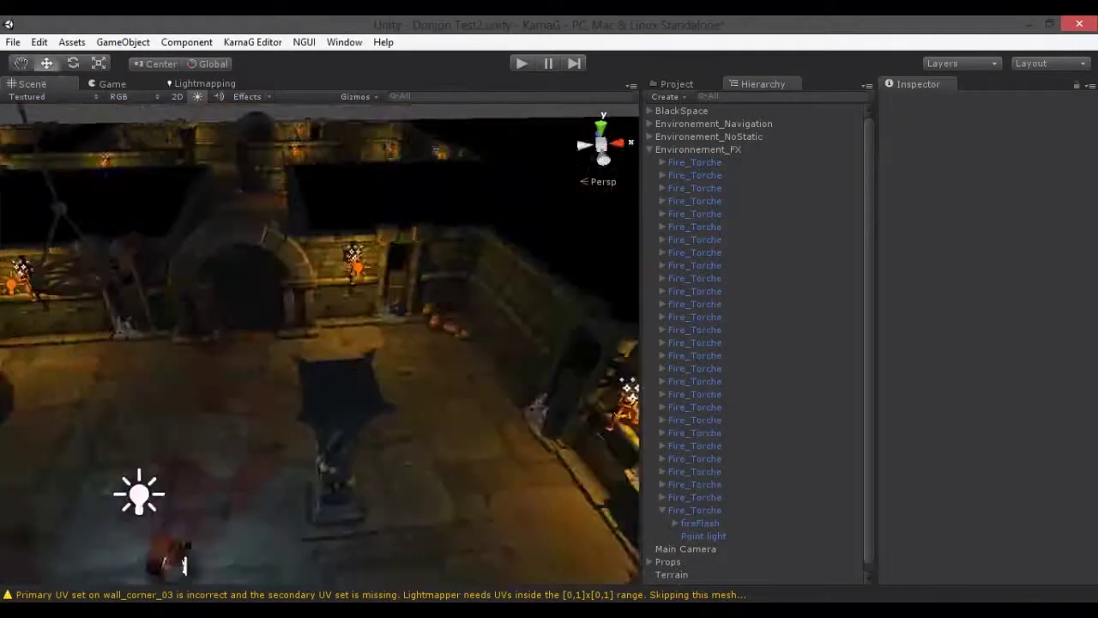
right_click_drag(427, 291, 404, 336)
left_click(251, 302)
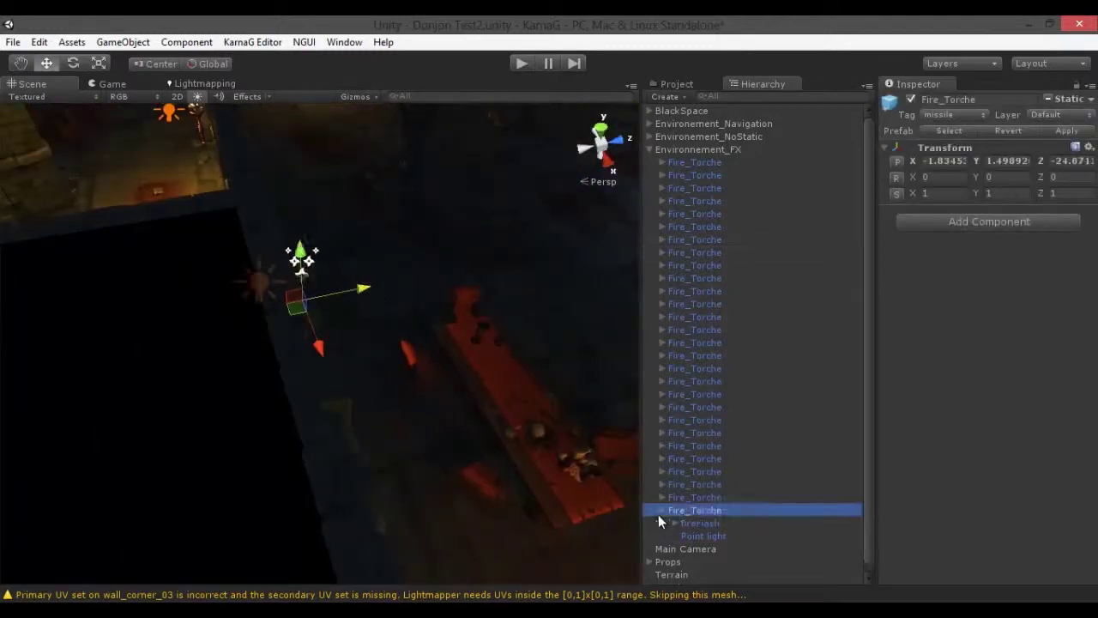
left_click(699, 536)
mouse_move(379, 279)
left_mouse_down("alt")
mouse_move(322, 249)
mouse_move(101, 375)
mouse_move(385, 388)
left_mouse_up("alt")
left_click(322, 249)
Step: Frame the first torch's point light and inspect the torches and lights on nearby walls
double_click(703, 433)
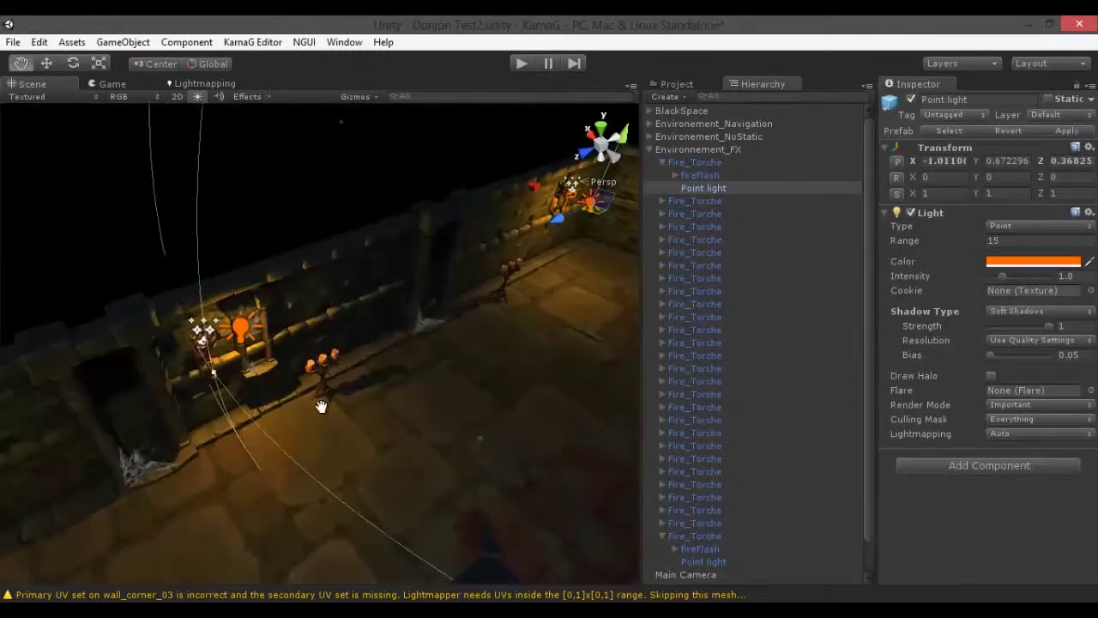
mouse_move(406, 317)
left_mouse_down("alt")
mouse_move(352, 407)
mouse_move(303, 436)
mouse_move(266, 396)
left_mouse_up("alt")
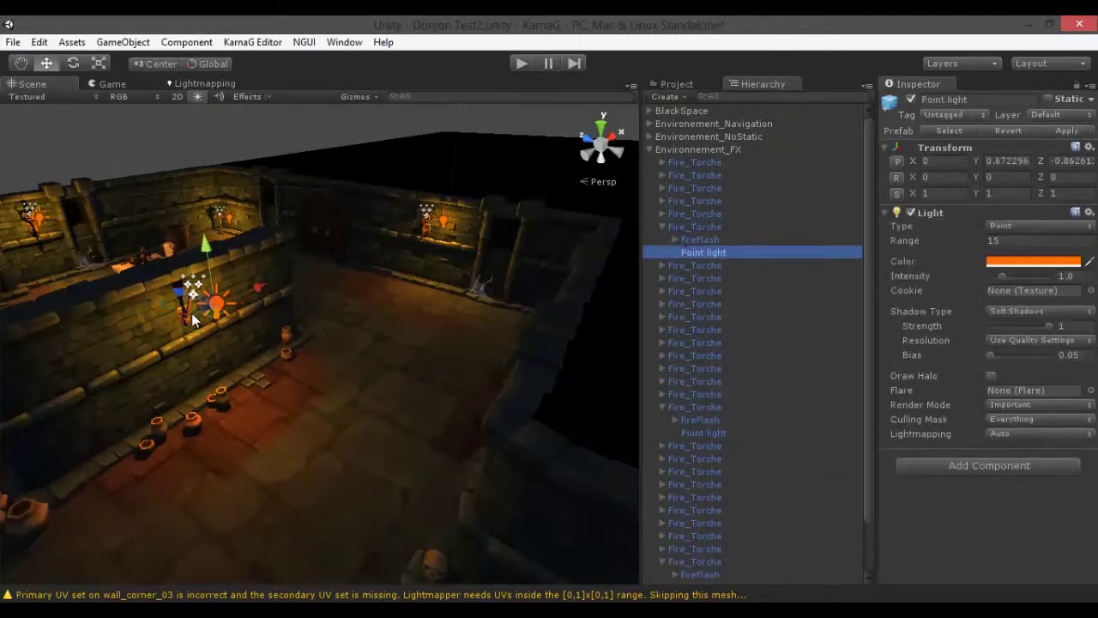
left_click_drag(193, 319, 248, 324, "alt")
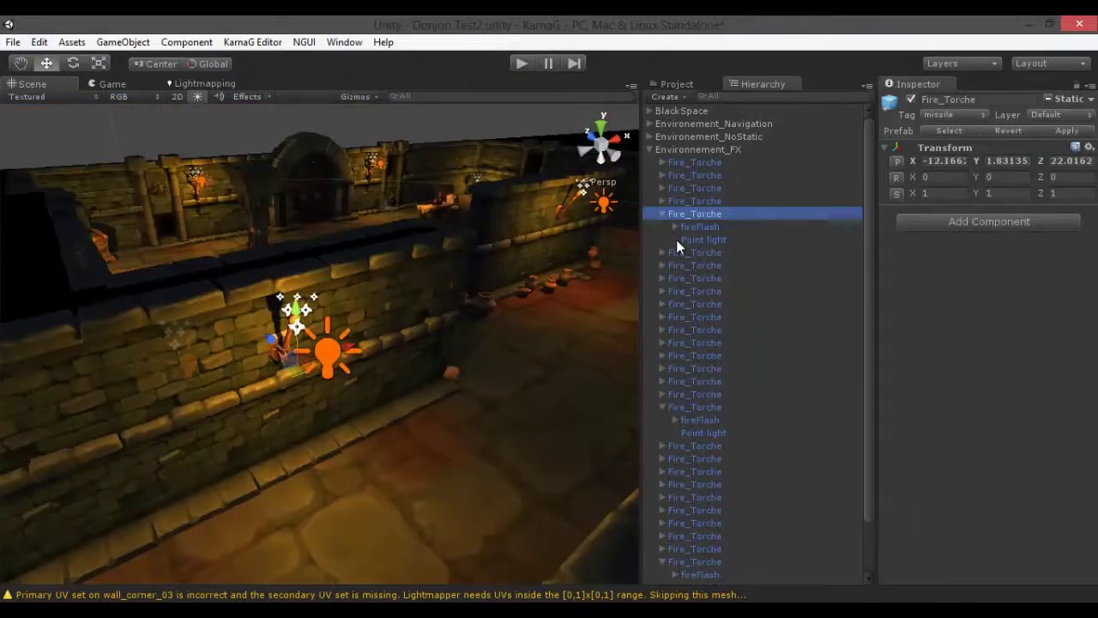
left_click(703, 240)
left_click(522, 323)
left_click(668, 512)
mouse_move(437, 396)
left_mouse_down("alt")
mouse_move(42, 383)
mouse_move(277, 395)
left_mouse_up("alt")
left_click(277, 395)
left_click(335, 377)
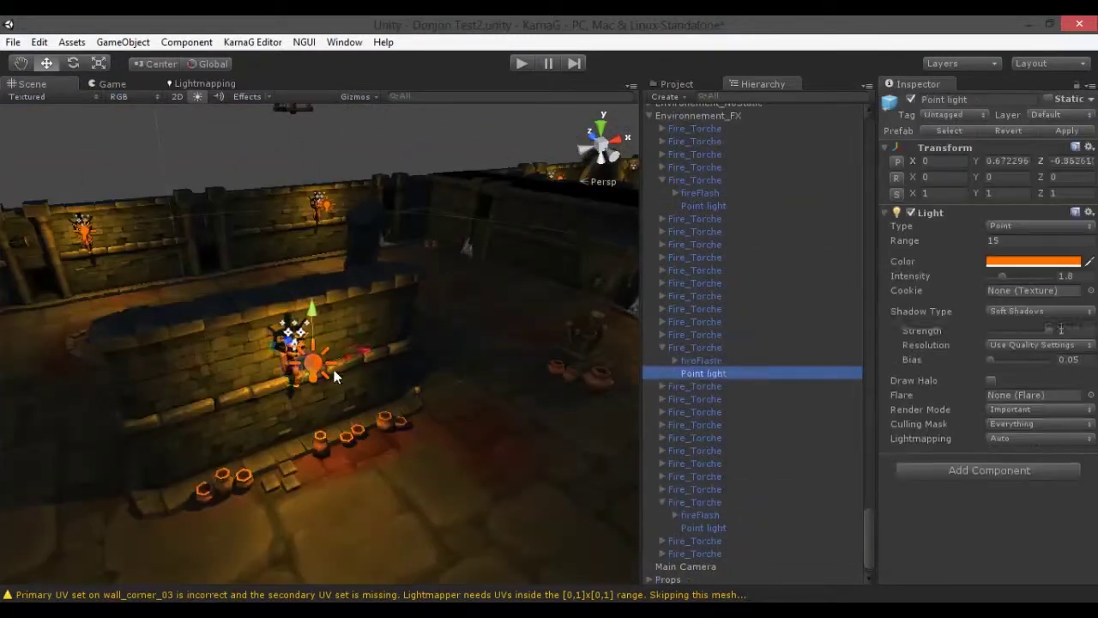
mouse_move(186, 349)
left_mouse_down("alt")
mouse_move(480, 303)
mouse_move(358, 355)
left_mouse_up("alt")
Step: Inspect the point lights on the darker wall, lit walls and treasure-chest corner torches
left_click(661, 287)
left_click(460, 325)
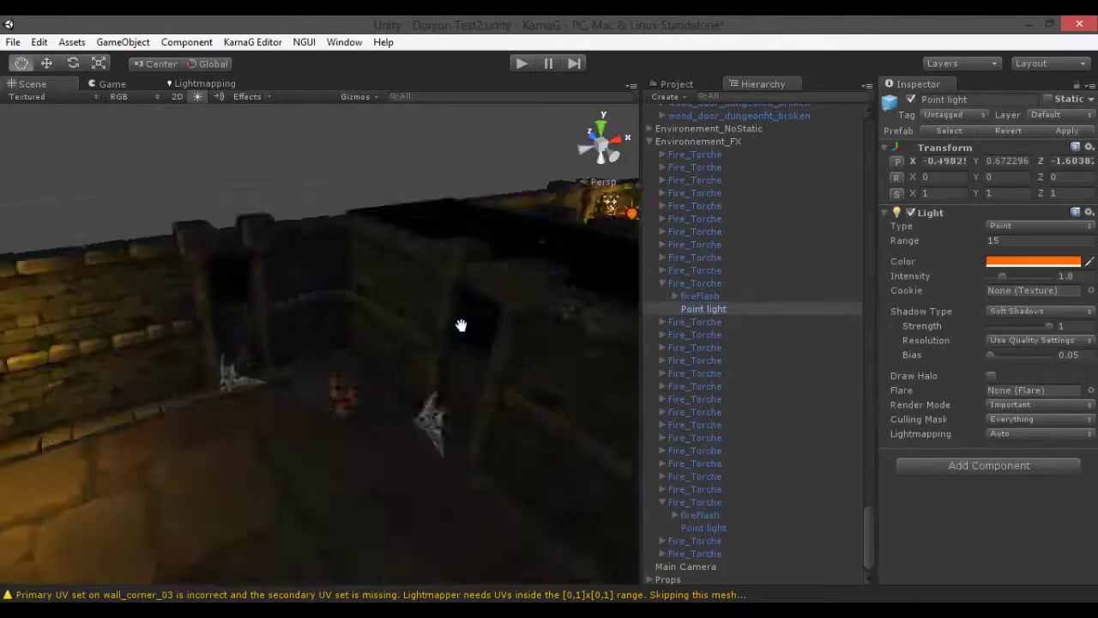
left_click_drag(461, 324, 273, 358, "alt")
left_click(668, 415)
left_click_drag(480, 343, 383, 304, "alt")
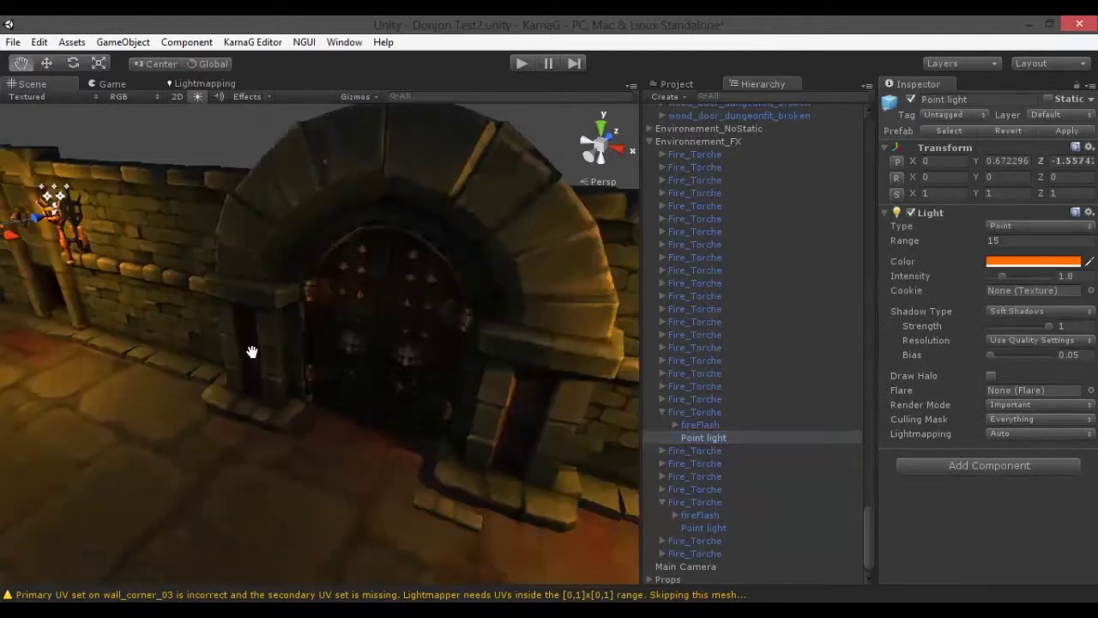
left_click(383, 304)
left_click(704, 335)
left_click_drag(472, 289, 236, 296, "alt")
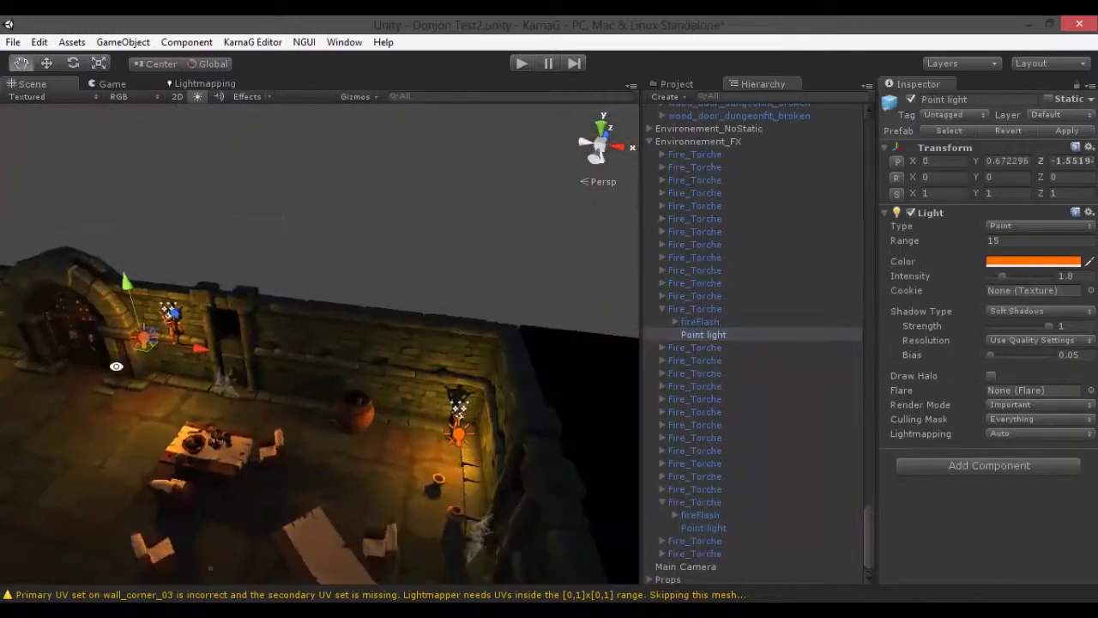
left_click(236, 296)
left_click(236, 296)
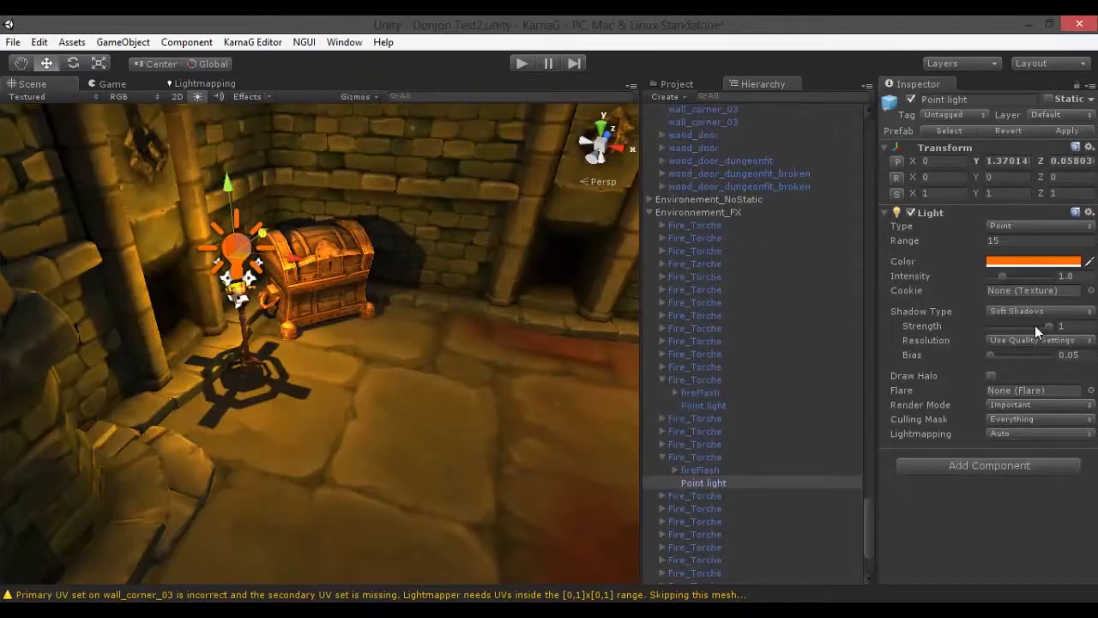
left_click_drag(429, 343, 212, 345, "alt")
left_click(212, 345)
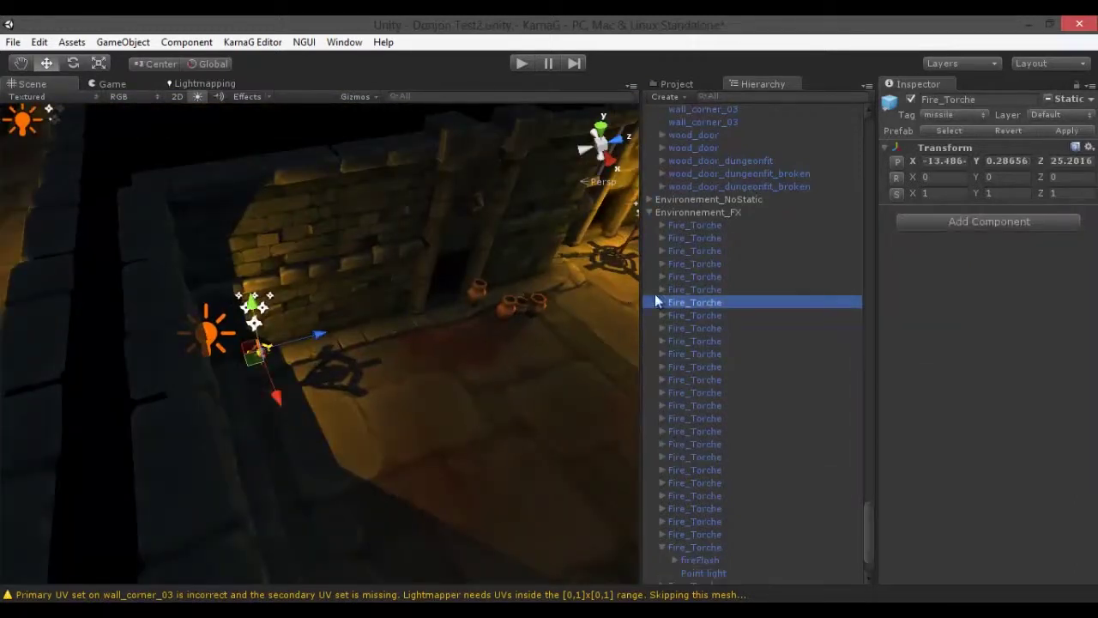
left_click(661, 302)
left_click(704, 327)
Step: Check the remaining corner and corridor torch lights, then orbit to an overview of the room
mouse_move(291, 324)
left_mouse_down("alt")
mouse_move(347, 311)
mouse_move(556, 424)
left_mouse_up("alt")
left_click(556, 424)
left_click(662, 521)
left_click(704, 547)
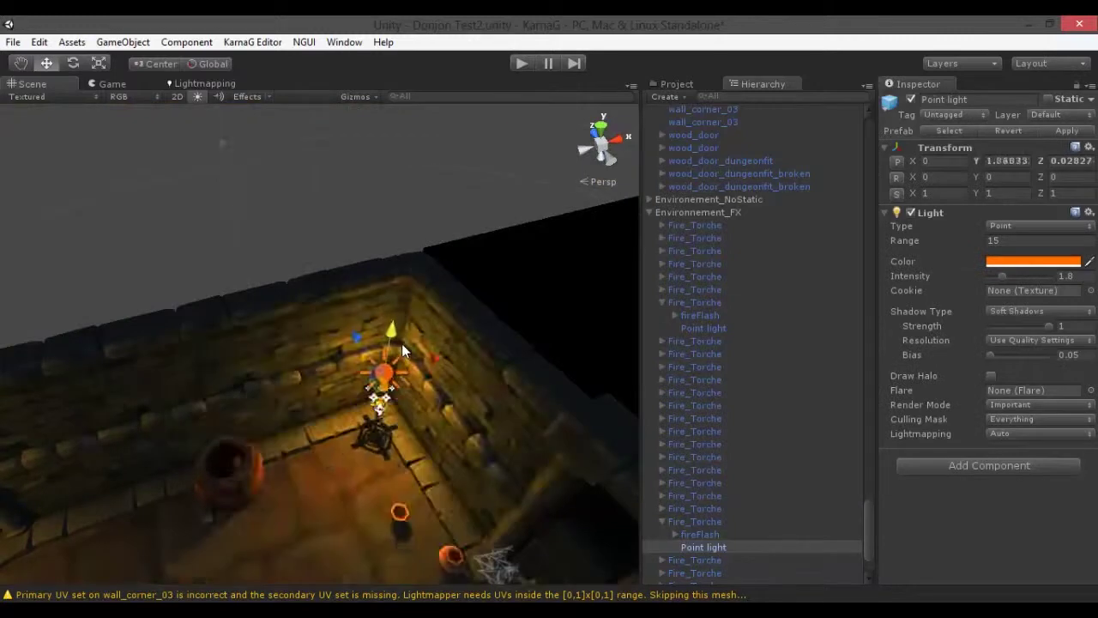
left_click_drag(402, 344, 314, 385, "alt")
left_click(395, 375)
key("f")
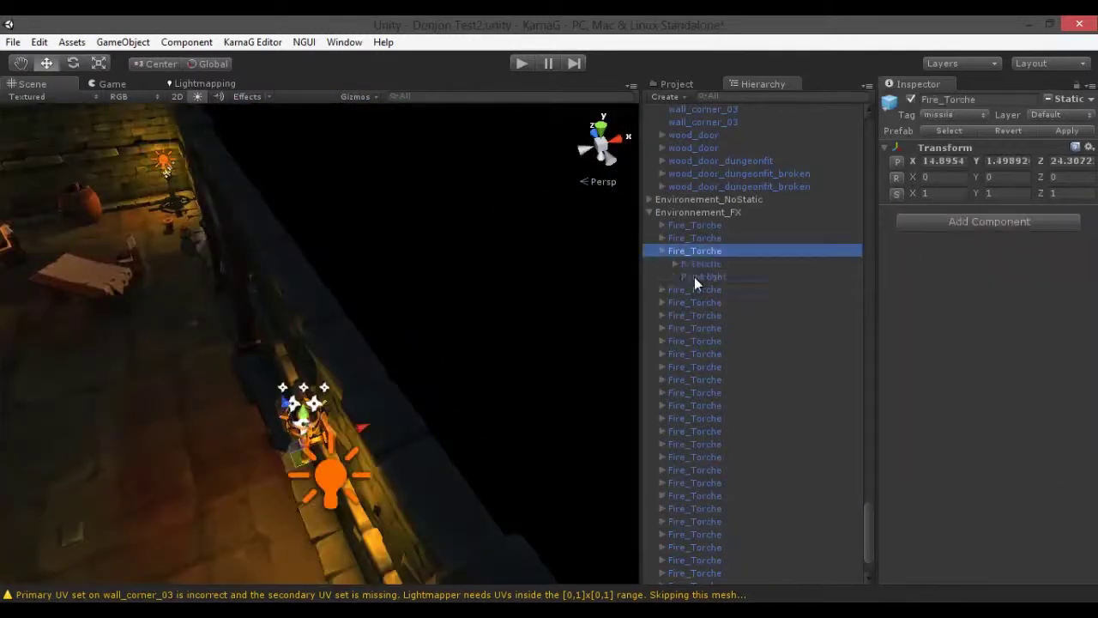
left_click(704, 276)
mouse_move(437, 372)
left_mouse_down("alt")
mouse_move(229, 422)
mouse_move(301, 455)
mouse_move(412, 380)
left_mouse_up("alt")
left_click(549, 339)
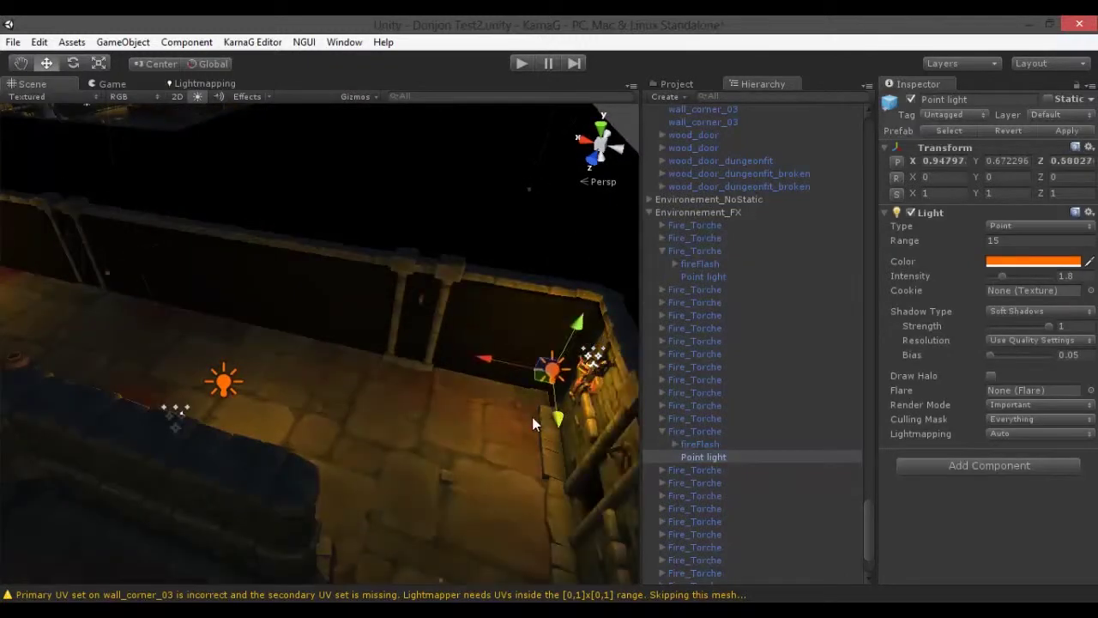
scroll(120, 255, "down", 5)
left_click_drag(120, 255, 291, 387, "alt")
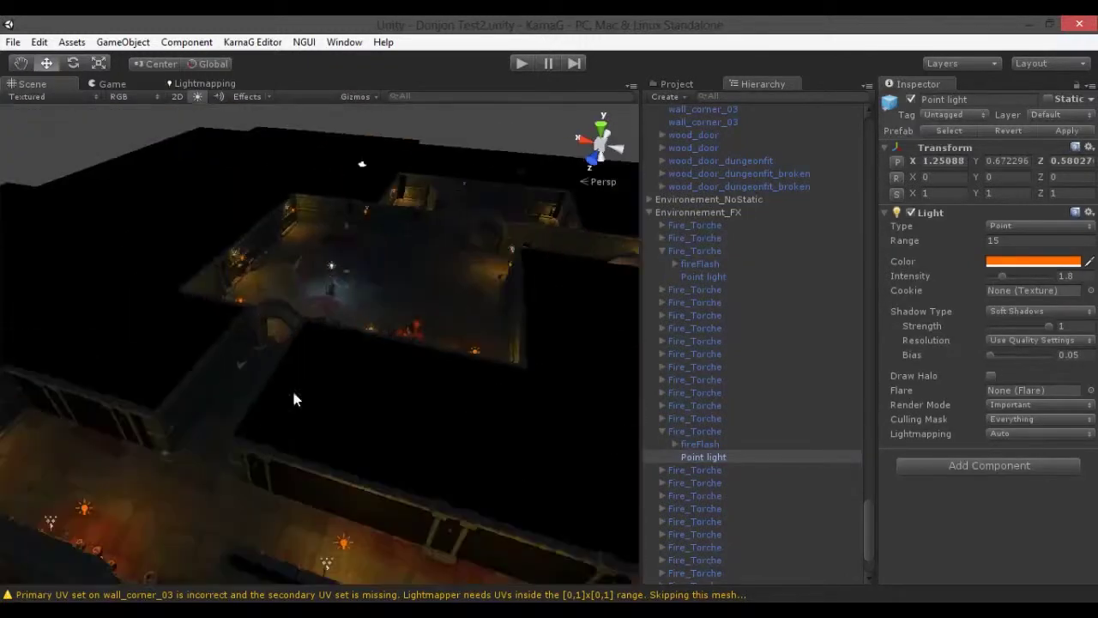
mouse_move(328, 457)
left_mouse_down("alt")
mouse_move(258, 386)
mouse_move(214, 300)
left_mouse_up("alt")
scroll(257, 386, "up", 3)
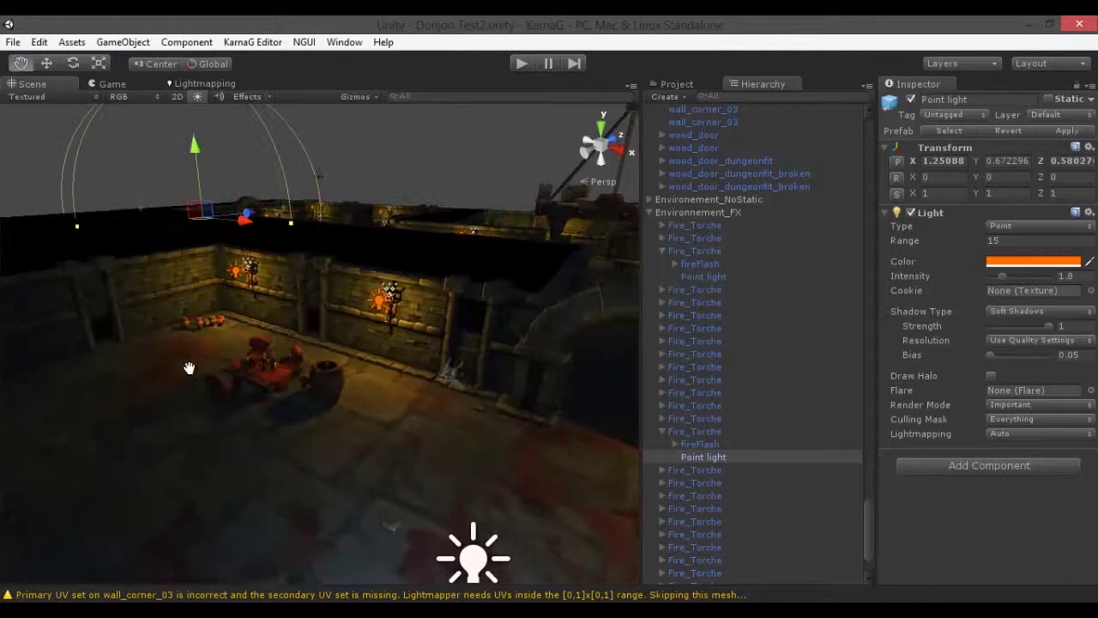
Step: Inspect the last torch's point light from a top-down overview, then start Play mode
left_click(112, 83)
left_click(32, 83)
left_click(294, 387)
mouse_move(294, 387)
left_mouse_down("alt")
mouse_move(458, 404)
mouse_move(338, 315)
mouse_move(197, 308)
mouse_move(297, 313)
left_mouse_up("alt")
scroll(338, 314, "up", 5)
left_click(704, 528)
scroll(212, 310, "down", 10)
mouse_move(367, 385)
left_mouse_down("alt")
mouse_move(342, 316)
mouse_move(463, 270)
left_mouse_up("alt")
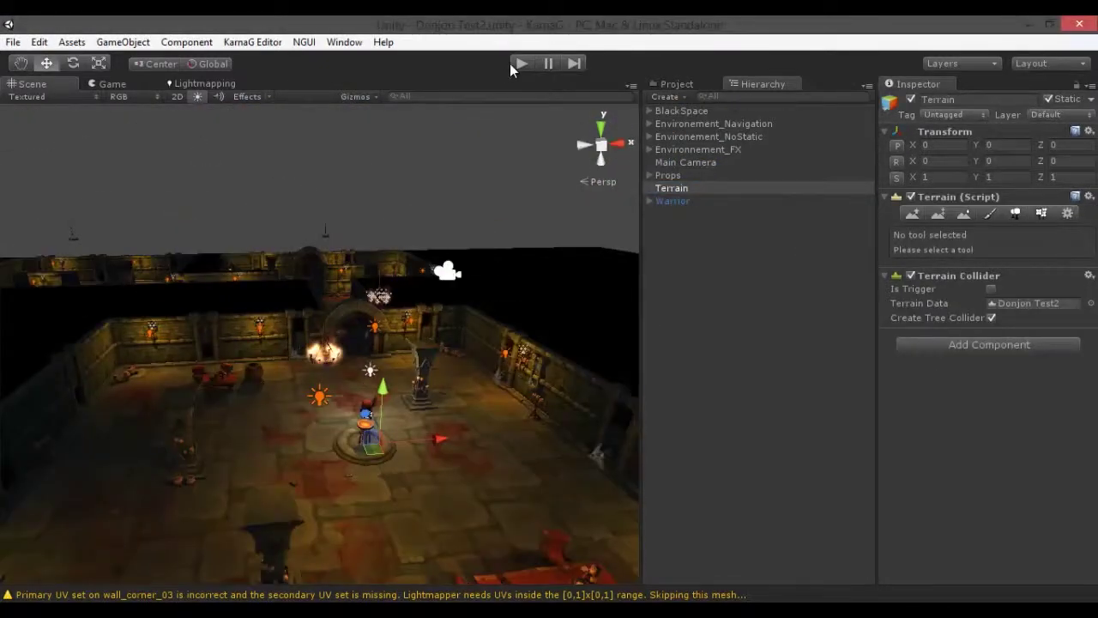
left_click(519, 64)
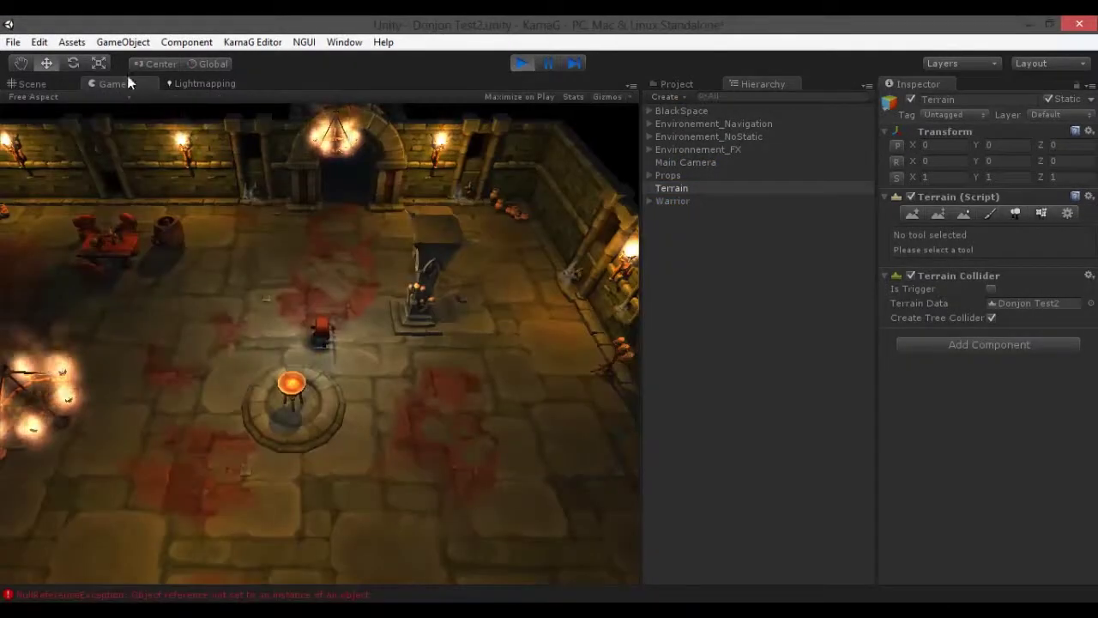
Step: Maximize and restore the Game view, then orbit the Scene view close to a burning torch
double_click(129, 82)
left_click(673, 200)
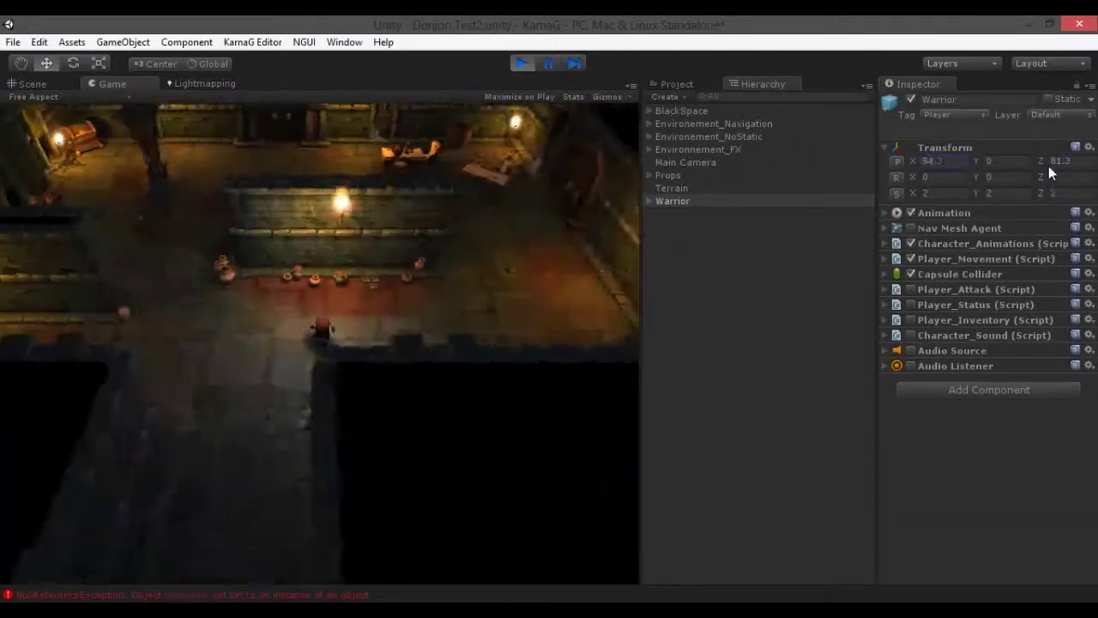
key("ctrl+1")
left_click(189, 343)
scroll(189, 344, "down", 5)
mouse_move(235, 373)
left_mouse_down("alt")
mouse_move(175, 381)
mouse_move(345, 363)
left_mouse_up("alt")
Step: Select and frame several torches and their Point lights, then swing up to a steep dungeon overview
left_click(199, 390)
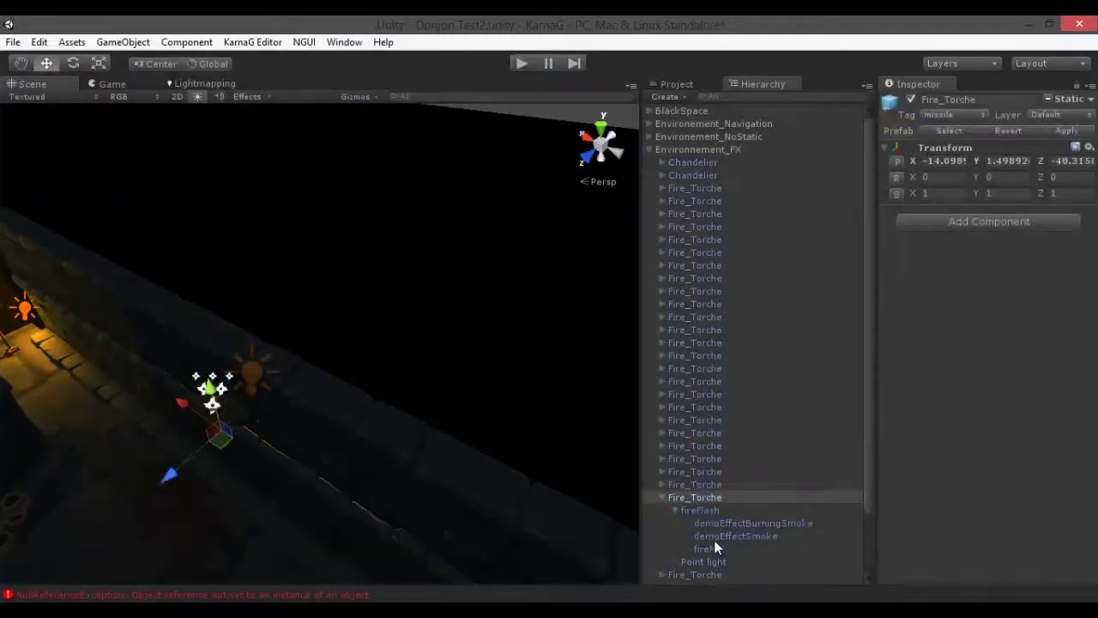
left_click(700, 510)
double_click(703, 522)
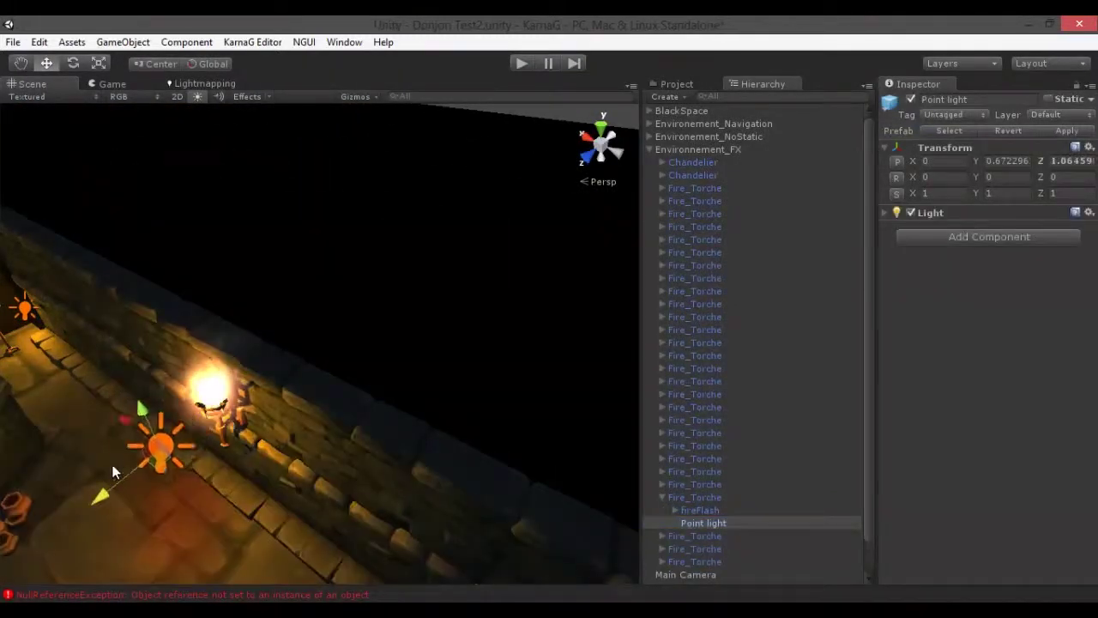
left_click(300, 442)
key("f")
left_click(331, 358)
mouse_move(245, 426)
middle_mouse_down()
mouse_move(334, 411)
mouse_move(291, 334)
middle_mouse_up()
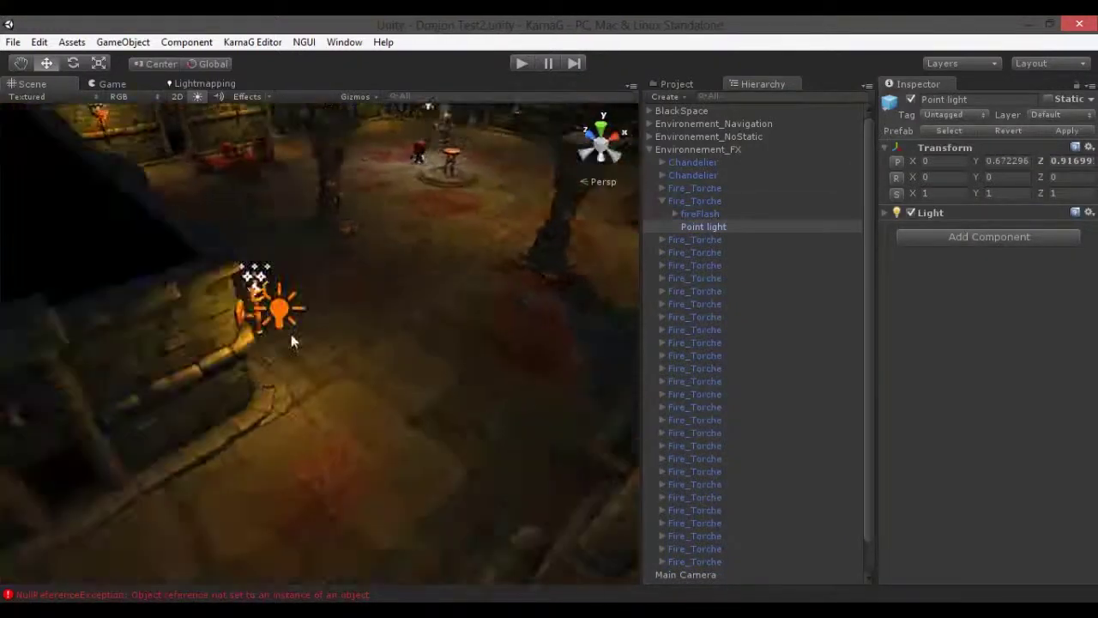
left_click(665, 485)
left_click_drag(128, 376, 153, 303, "alt")
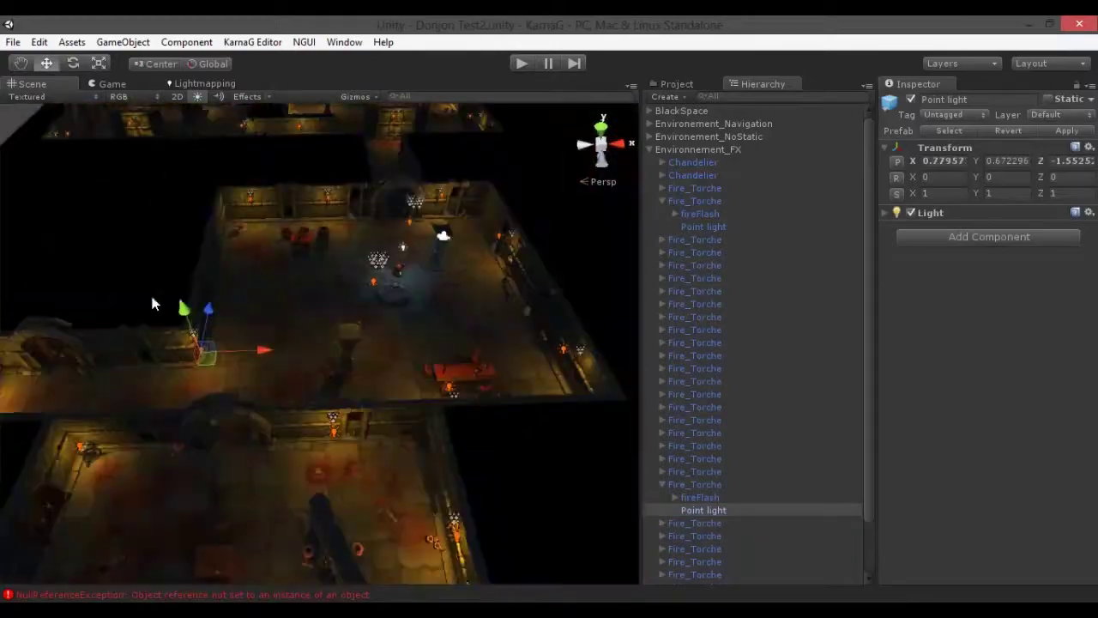